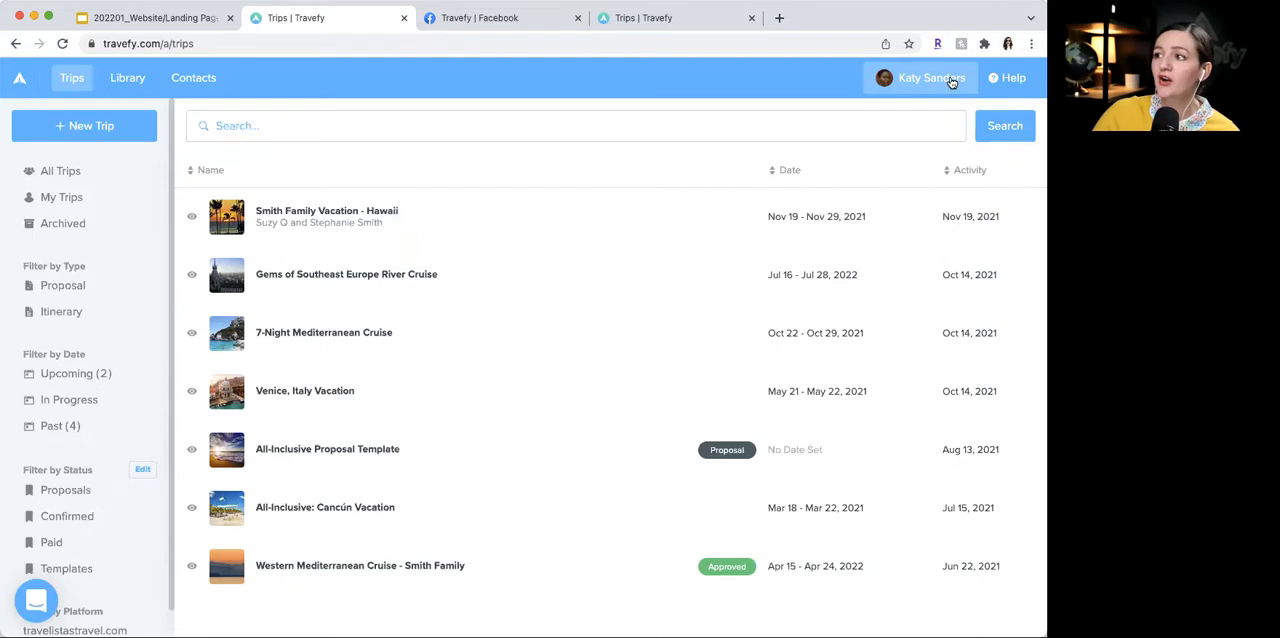
- Open the account's website editor and look through the sections of the Luxury Mediterranean home page
{"action": "left_click", "coordinate": [951, 81]}
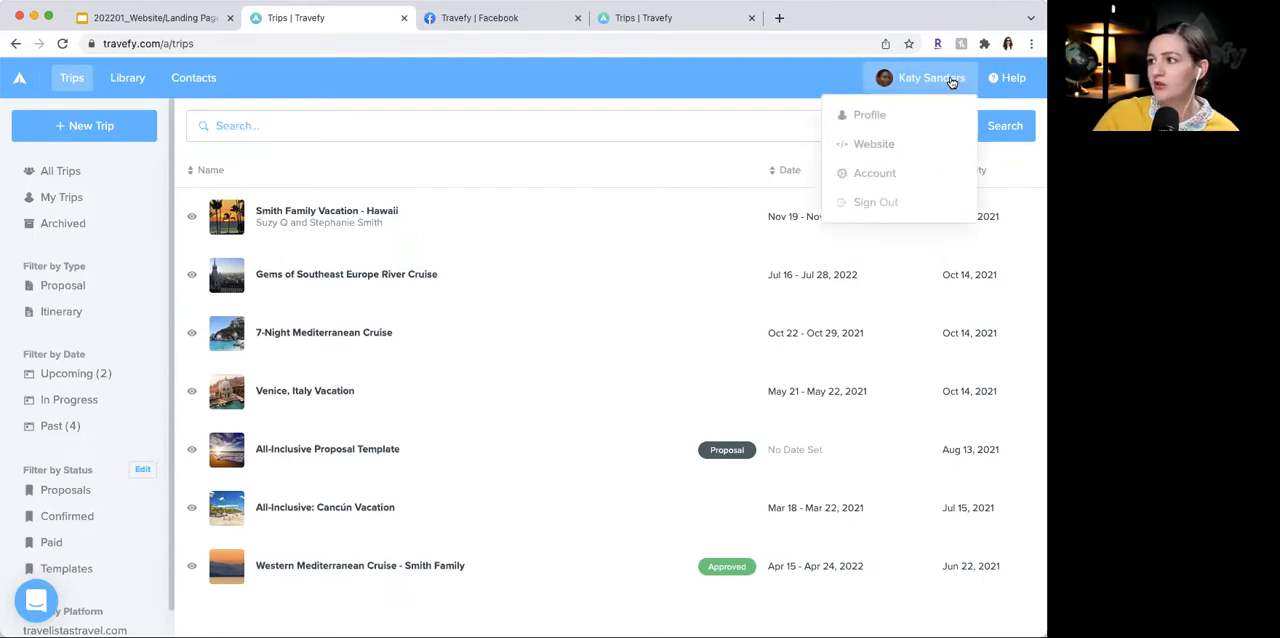
{"action": "left_click", "coordinate": [873, 145]}
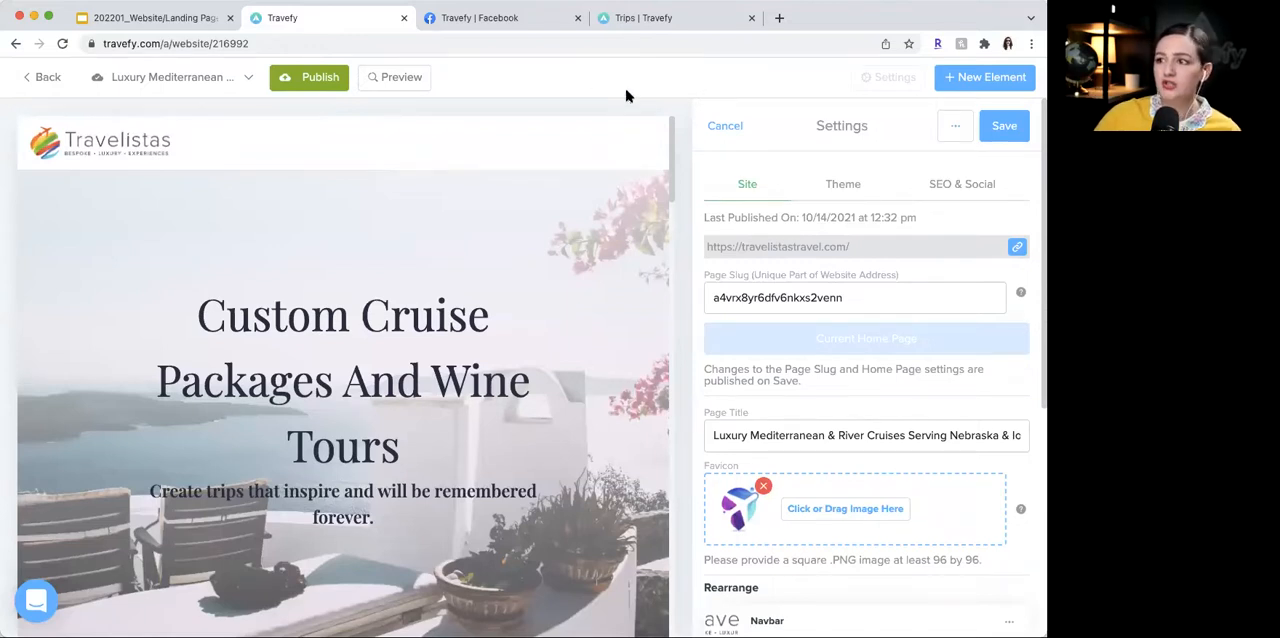
{"action": "scroll", "coordinate": [630, 243], "scroll_direction": "down", "scroll_amount": 3}
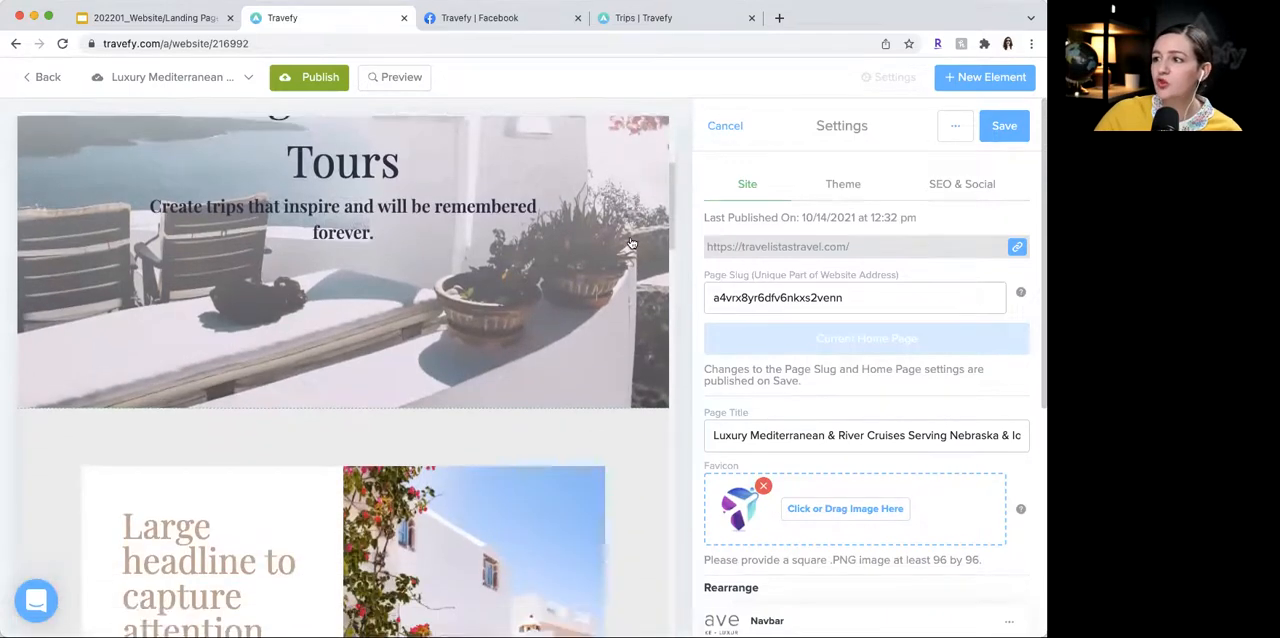
{"action": "scroll", "coordinate": [630, 243], "scroll_direction": "down", "scroll_amount": 10}
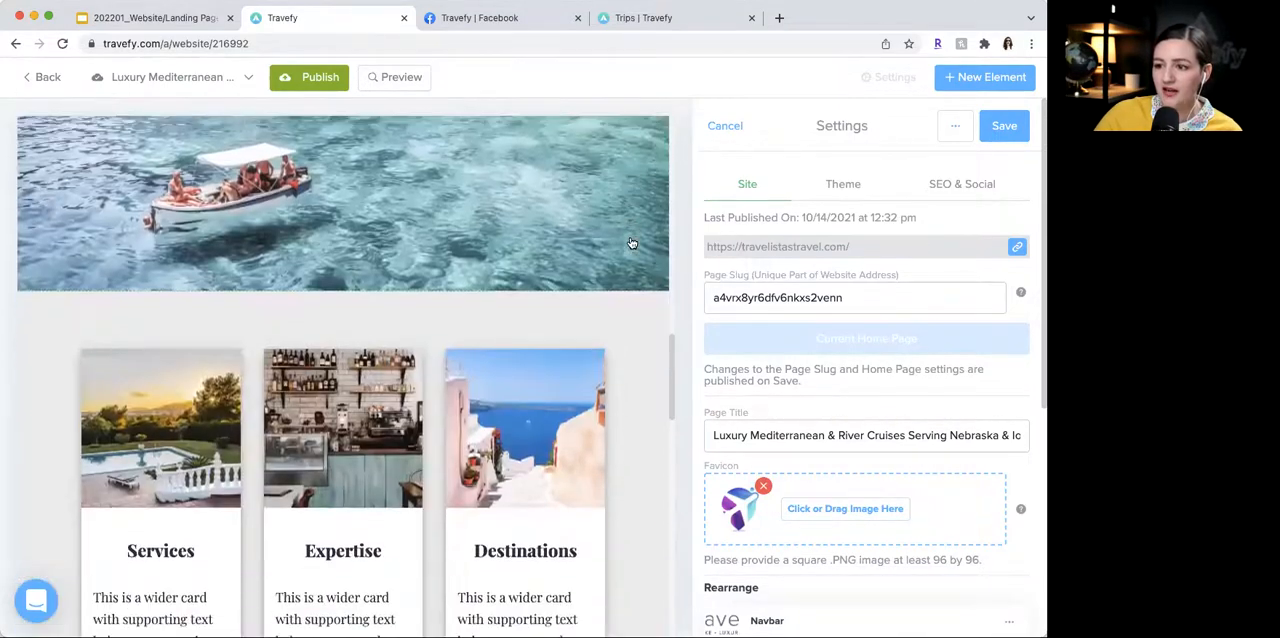
{"action": "scroll", "coordinate": [630, 243], "scroll_direction": "down", "scroll_amount": 8}
{"action": "scroll", "coordinate": [628, 243], "scroll_direction": "up", "scroll_amount": 6}
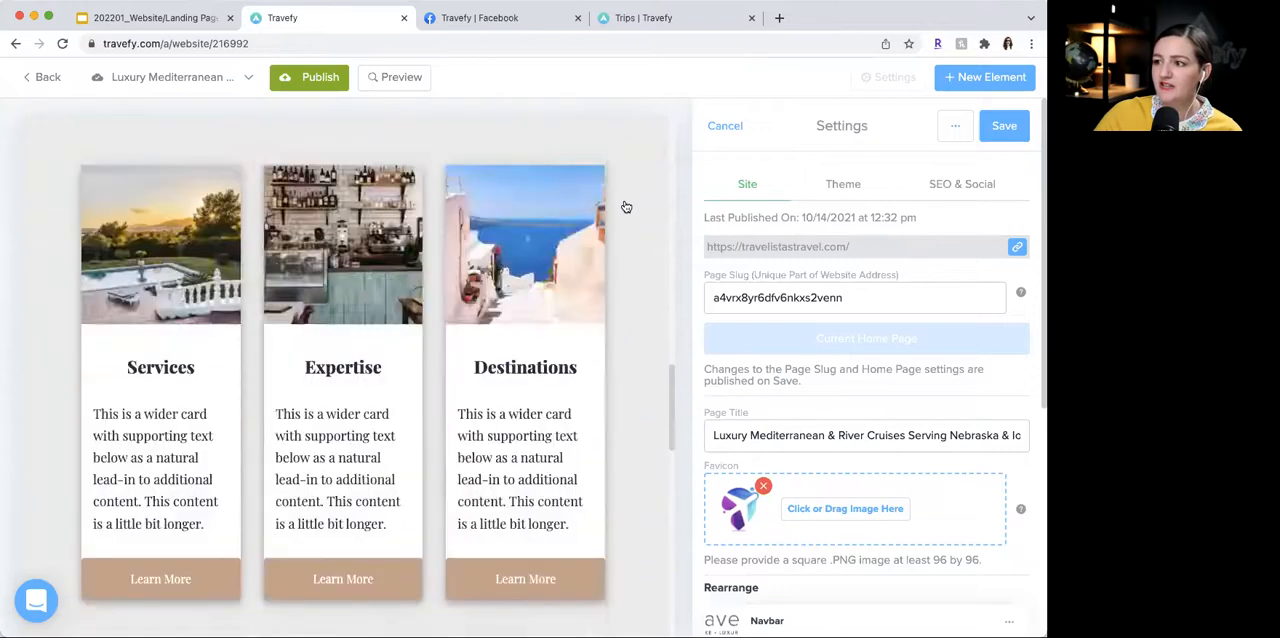
{"action": "scroll", "coordinate": [625, 207], "scroll_direction": "up", "scroll_amount": 15}
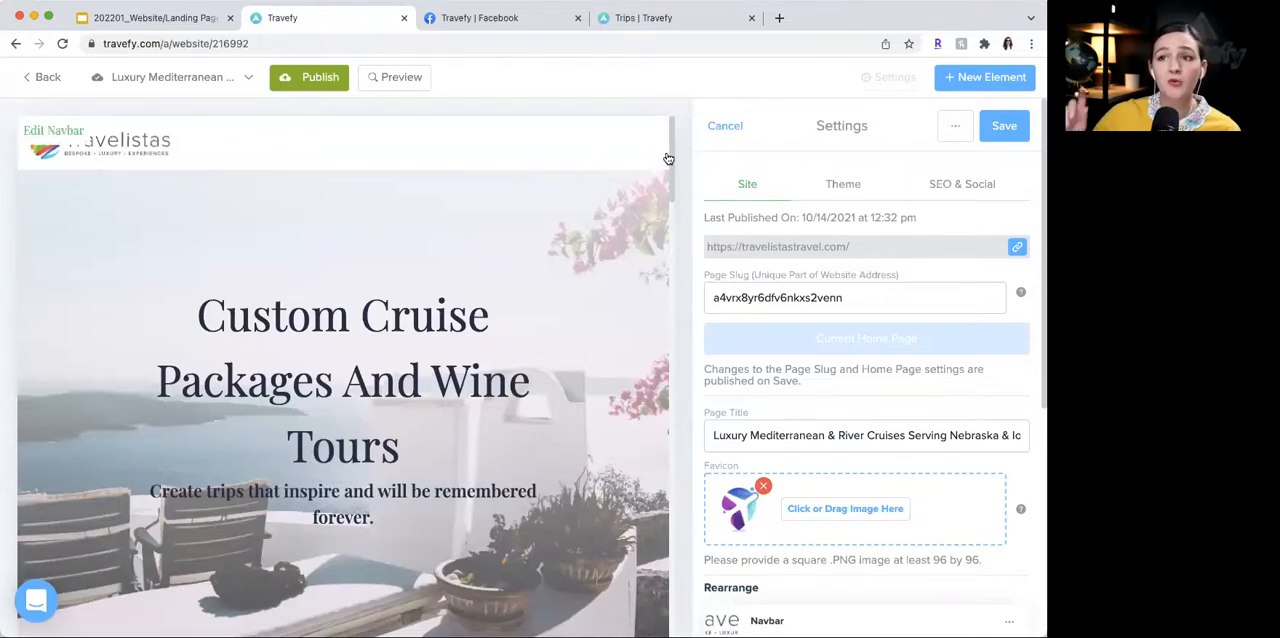
- Switch to the Gems of Southeast Europe River Cruise page and look through its sections
{"action": "left_click", "coordinate": [226, 84]}
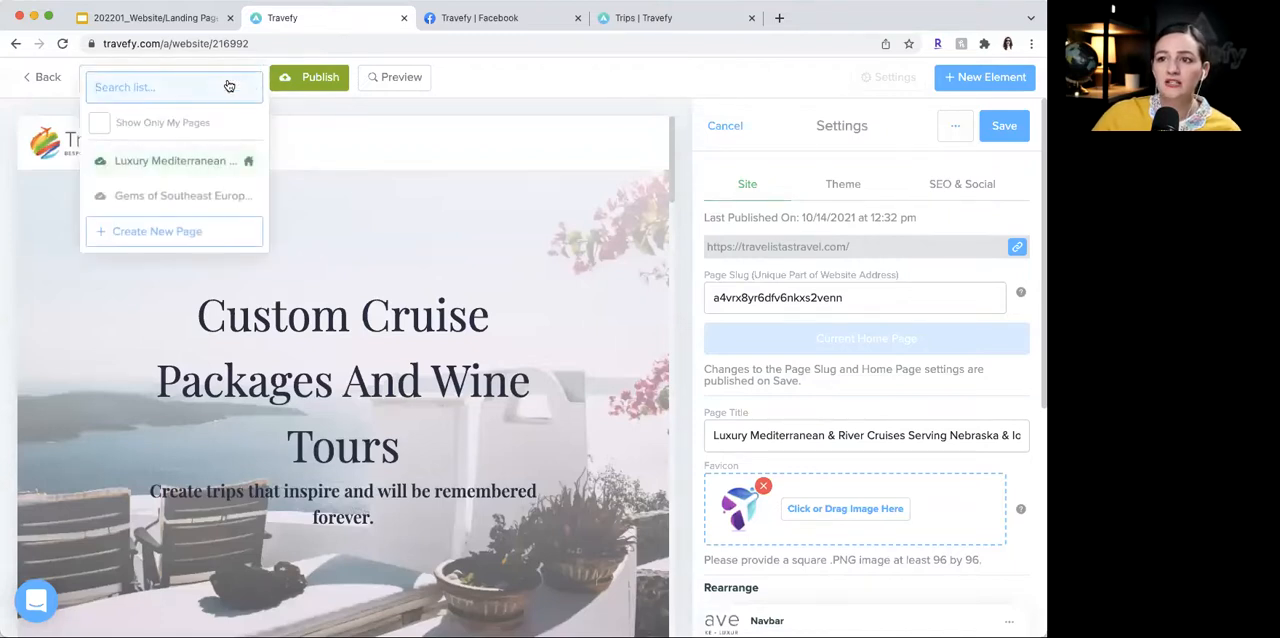
{"action": "left_click", "coordinate": [215, 197]}
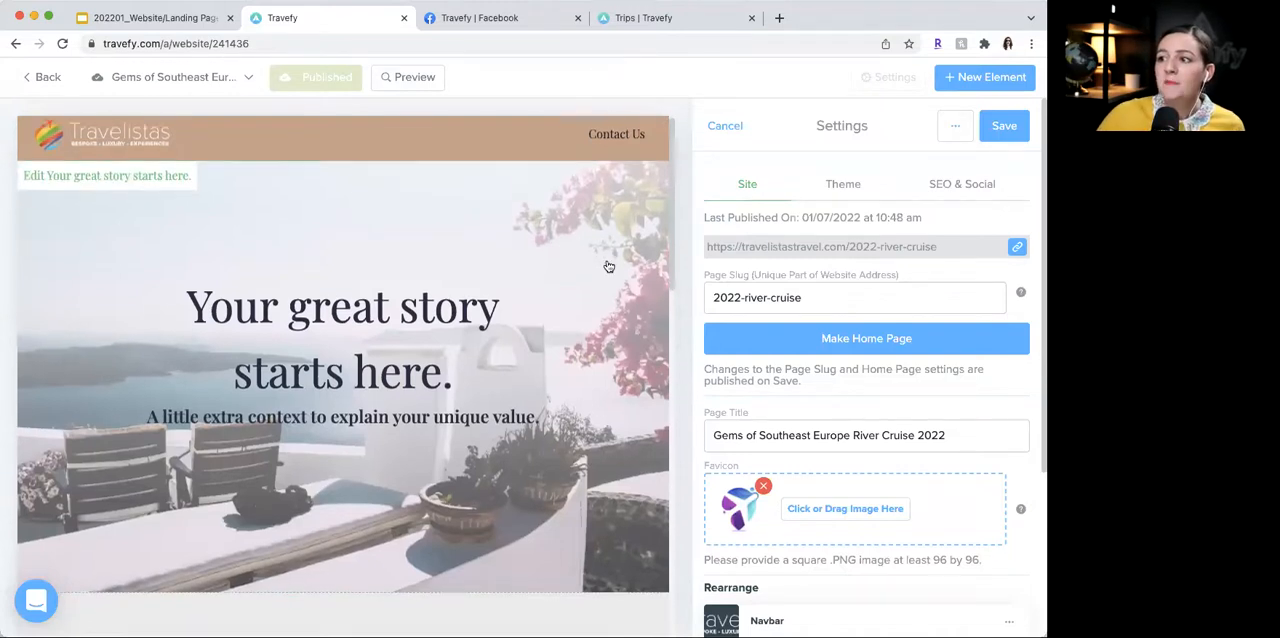
{"action": "scroll", "coordinate": [606, 266], "scroll_direction": "down", "scroll_amount": 4}
{"action": "scroll", "coordinate": [606, 266], "scroll_direction": "down", "scroll_amount": 10}
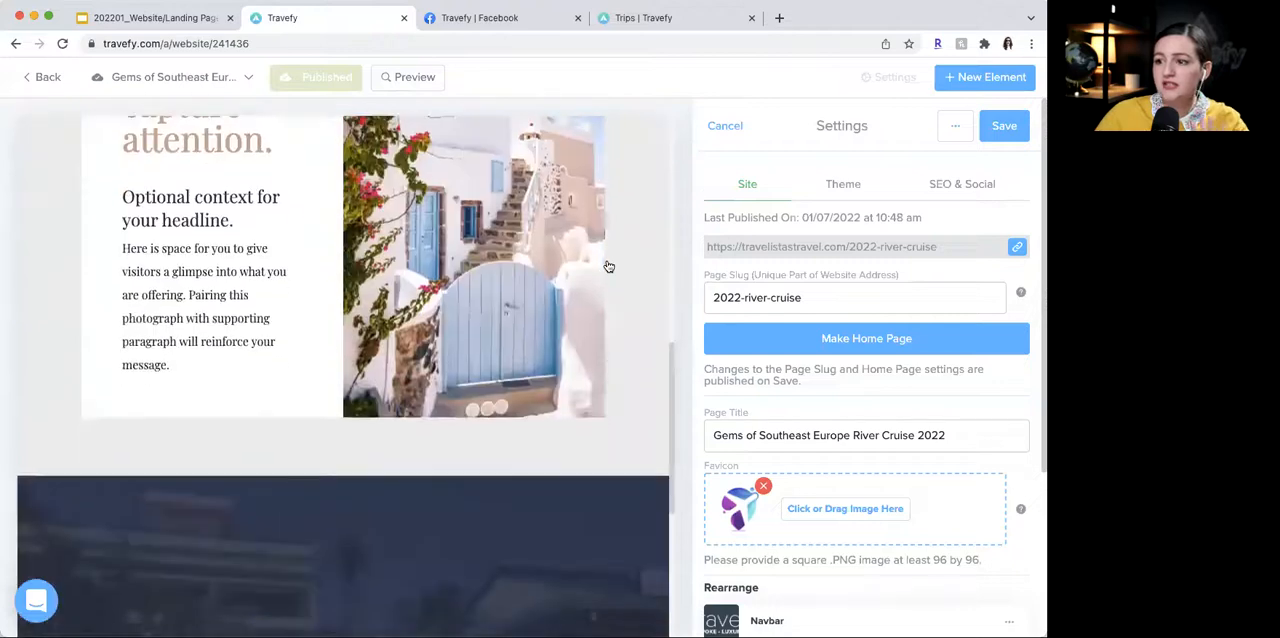
{"action": "scroll", "coordinate": [608, 266], "scroll_direction": "up", "scroll_amount": 14}
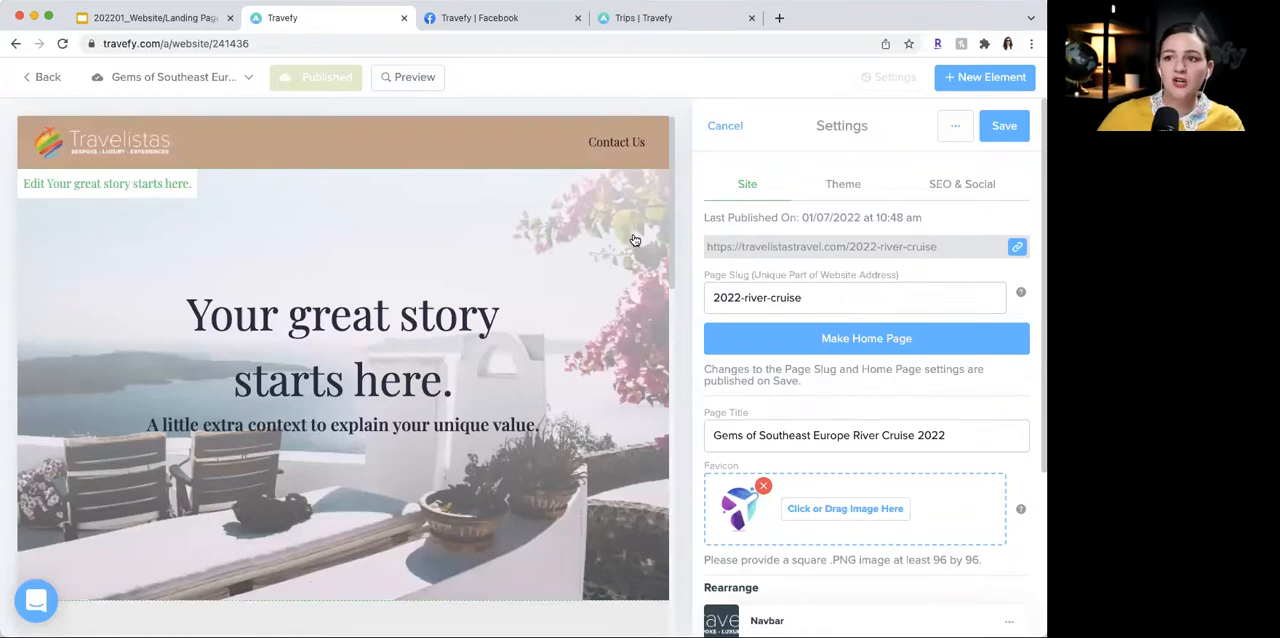
{"action": "scroll", "coordinate": [634, 240], "scroll_direction": "down", "scroll_amount": 1}
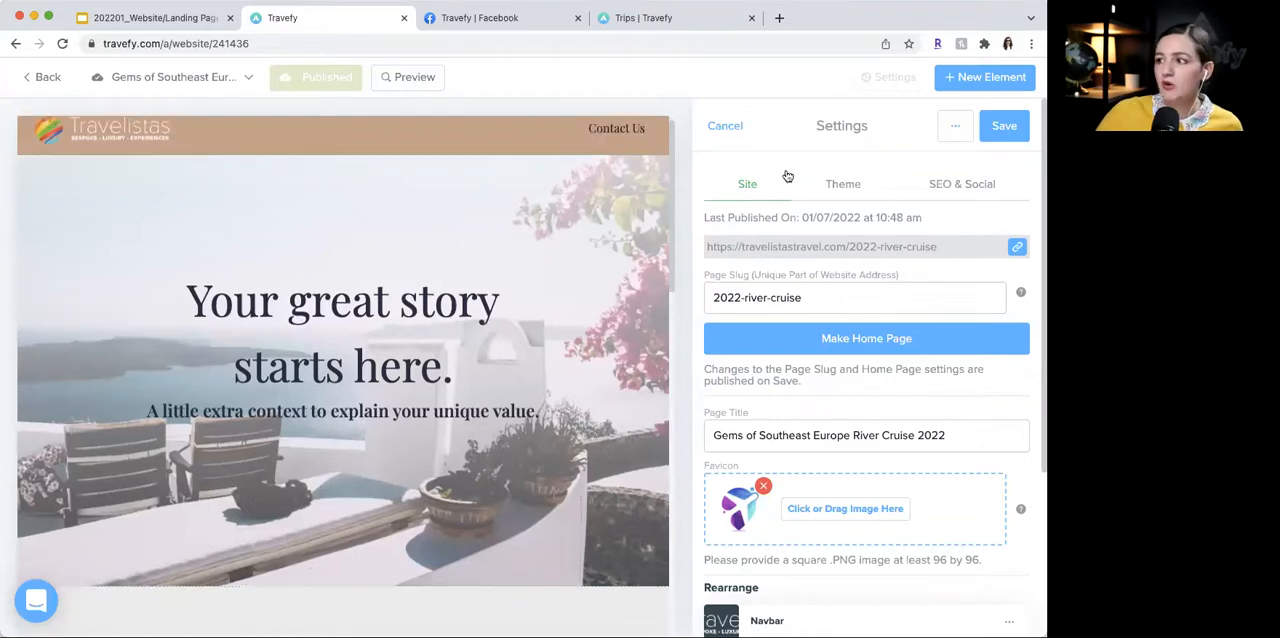
- Try the Stellar and Kaizen themes on the river cruise page
{"action": "left_click", "coordinate": [848, 184]}
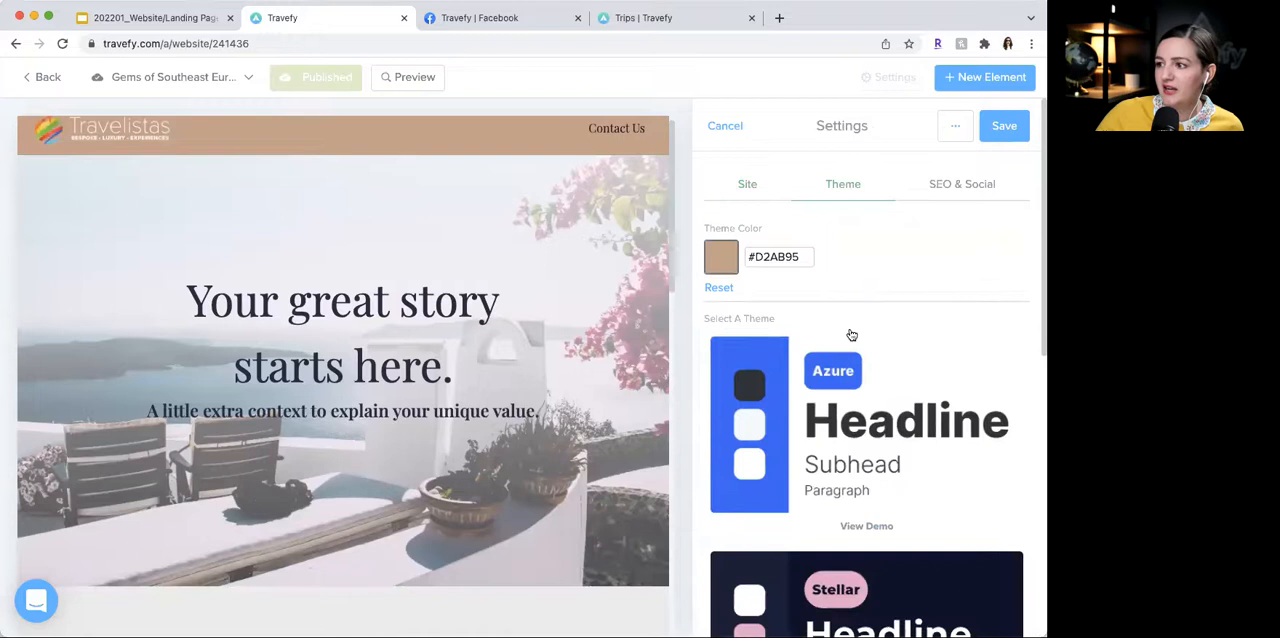
{"action": "scroll", "coordinate": [851, 335], "scroll_direction": "down", "scroll_amount": 3}
{"action": "left_click", "coordinate": [851, 330]}
{"action": "left_click", "coordinate": [825, 458]}
{"action": "scroll", "coordinate": [830, 462], "scroll_direction": "down", "scroll_amount": 3}
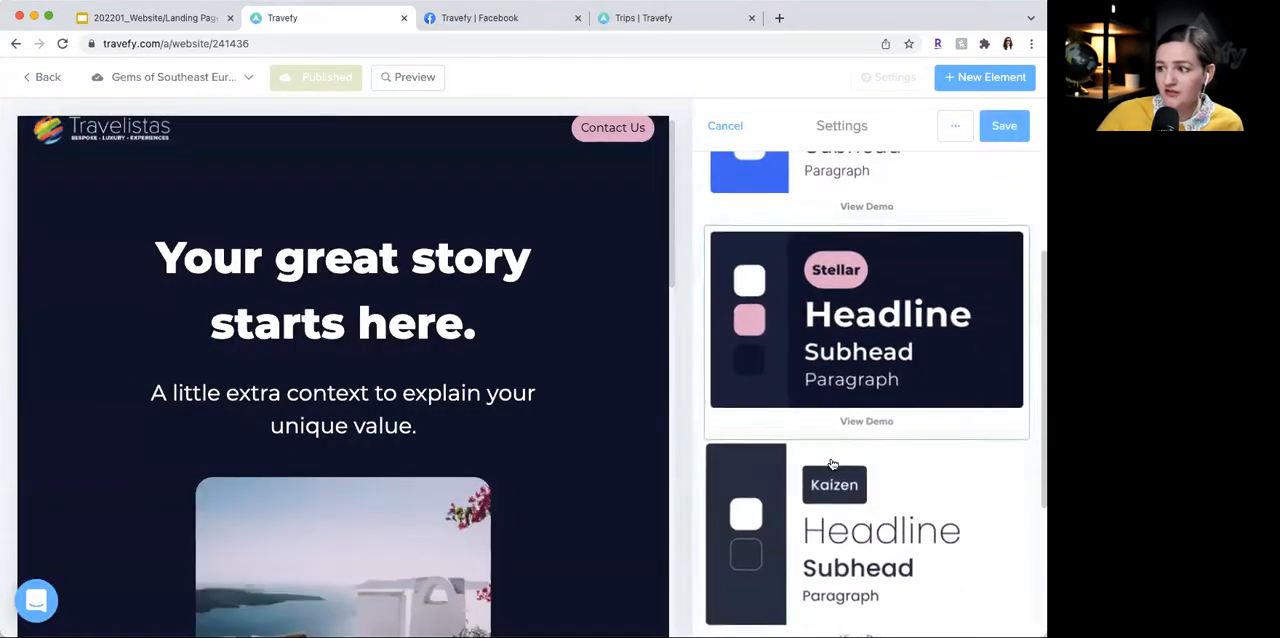
{"action": "left_click", "coordinate": [831, 463]}
- Apply the Santorini theme to the river cruise page and save the page settings
{"action": "scroll", "coordinate": [826, 455], "scroll_direction": "down", "scroll_amount": 5}
{"action": "left_click", "coordinate": [834, 479]}
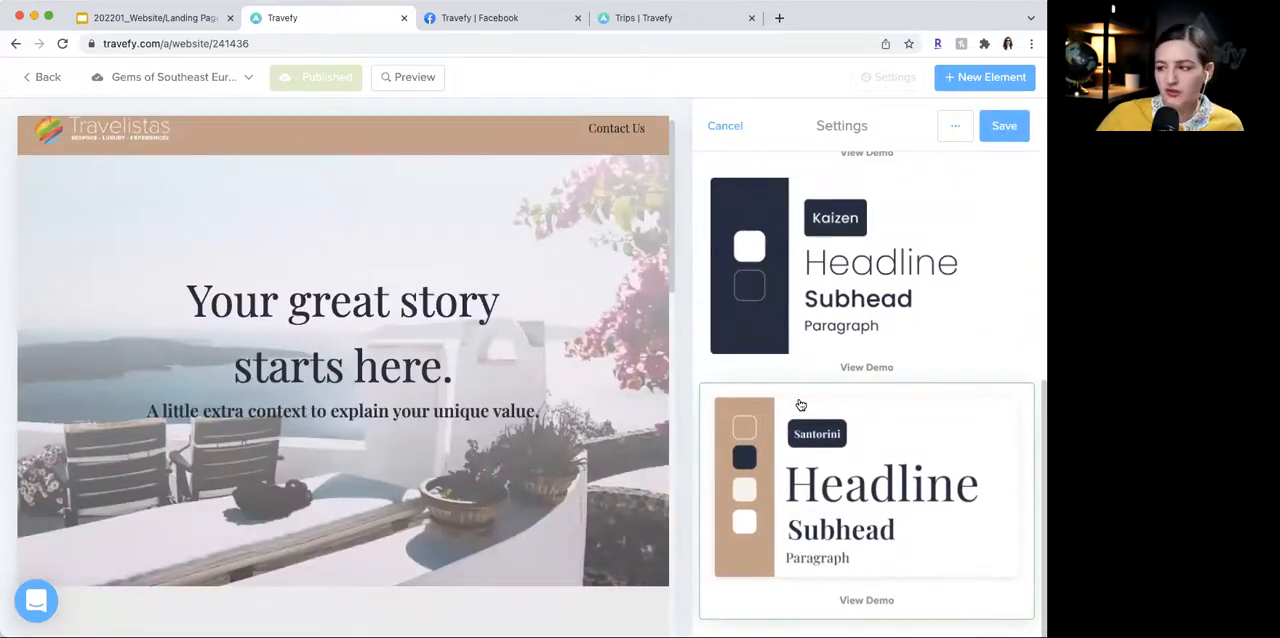
{"action": "scroll", "coordinate": [805, 406], "scroll_direction": "up", "scroll_amount": 10}
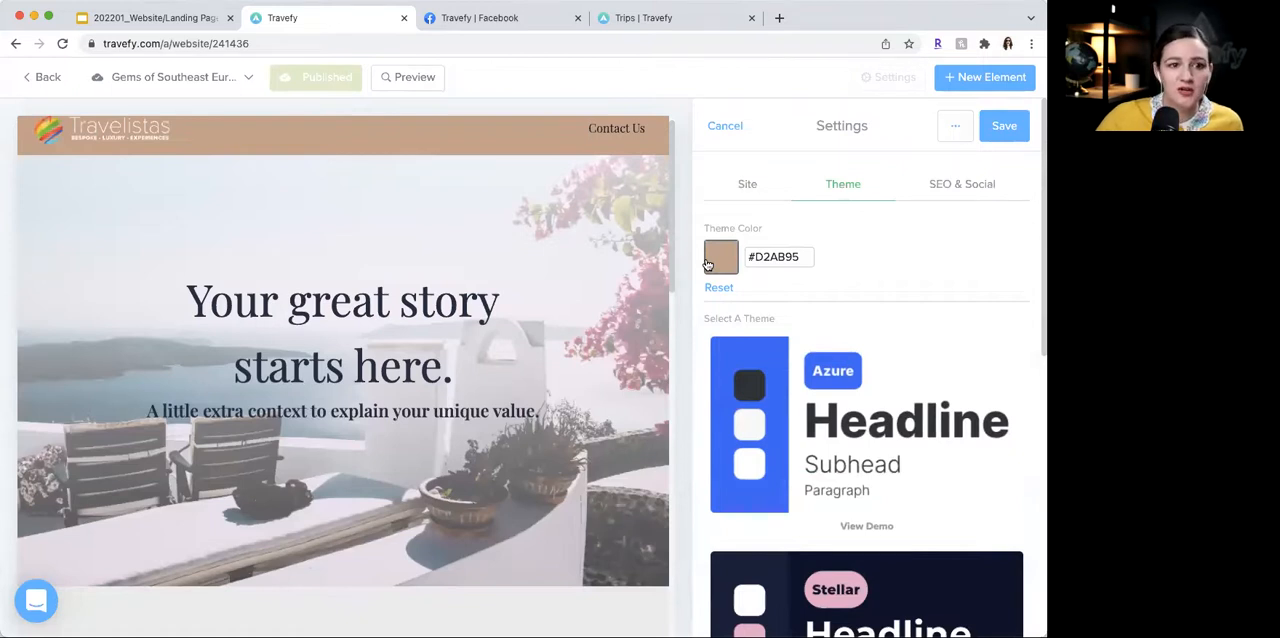
{"action": "left_click", "coordinate": [1004, 127]}
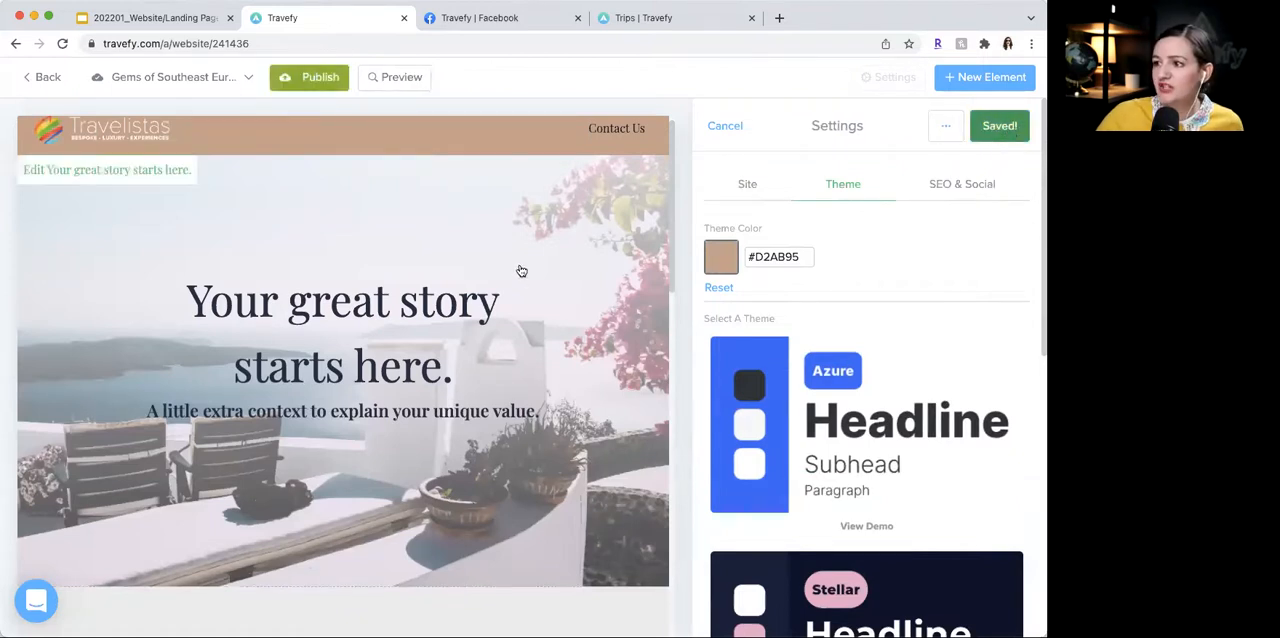
- Open the Aside section "Large headline to capture attention." to examine its editing options, and save it
{"action": "scroll", "coordinate": [569, 449], "scroll_direction": "down", "scroll_amount": 5}
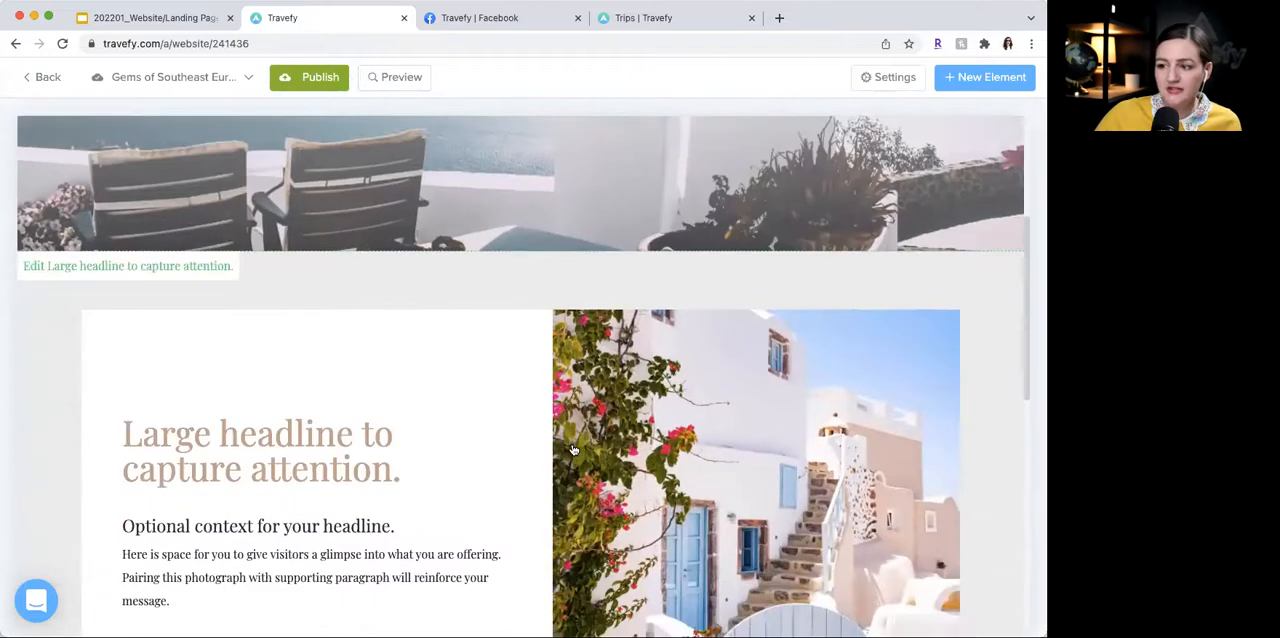
{"action": "left_click", "coordinate": [515, 277]}
{"action": "left_click", "coordinate": [952, 134]}
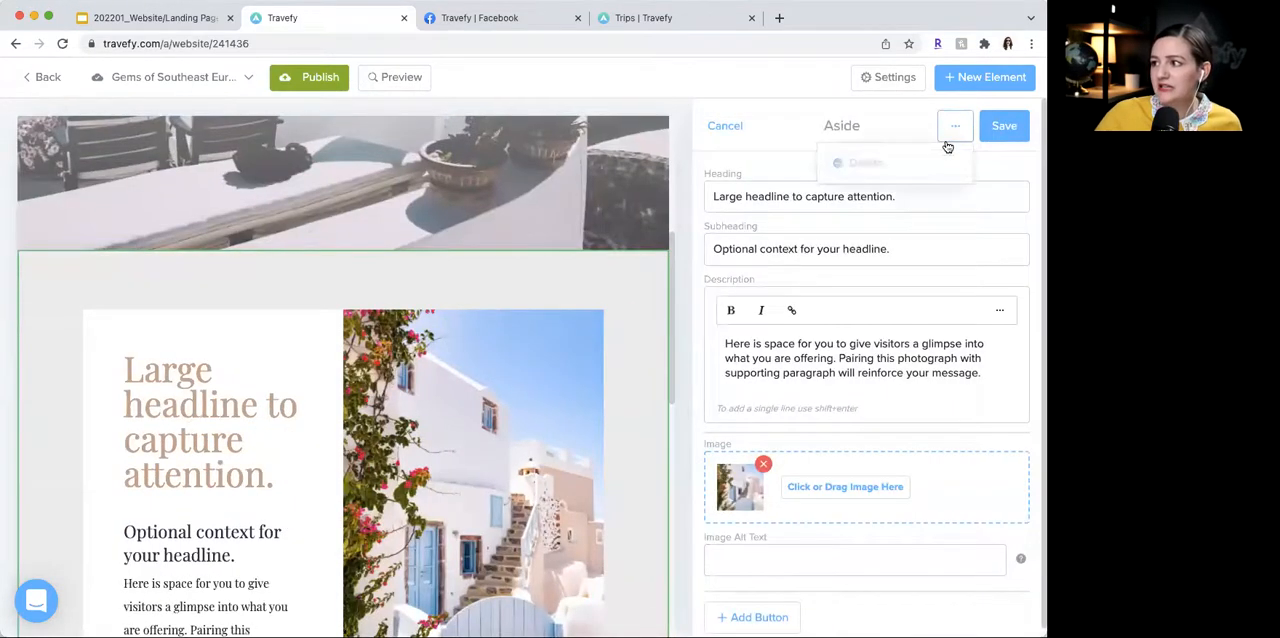
{"action": "left_click", "coordinate": [822, 128]}
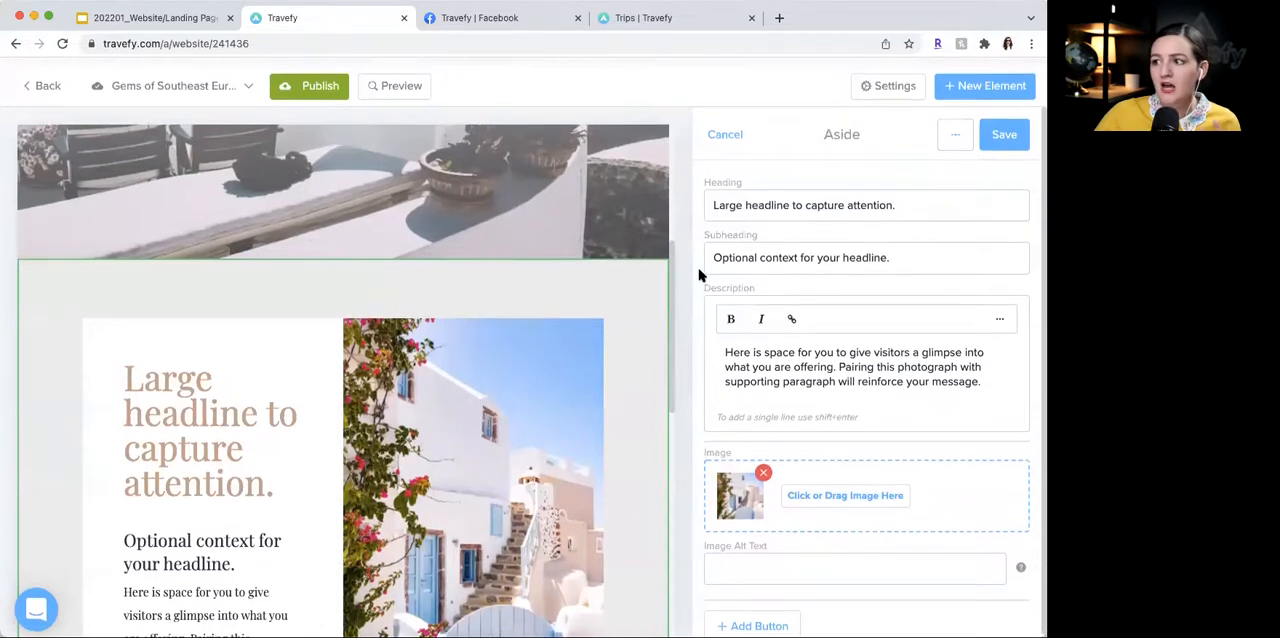
{"action": "scroll", "coordinate": [610, 272], "scroll_direction": "up", "scroll_amount": 5}
{"action": "left_click", "coordinate": [1003, 126]}
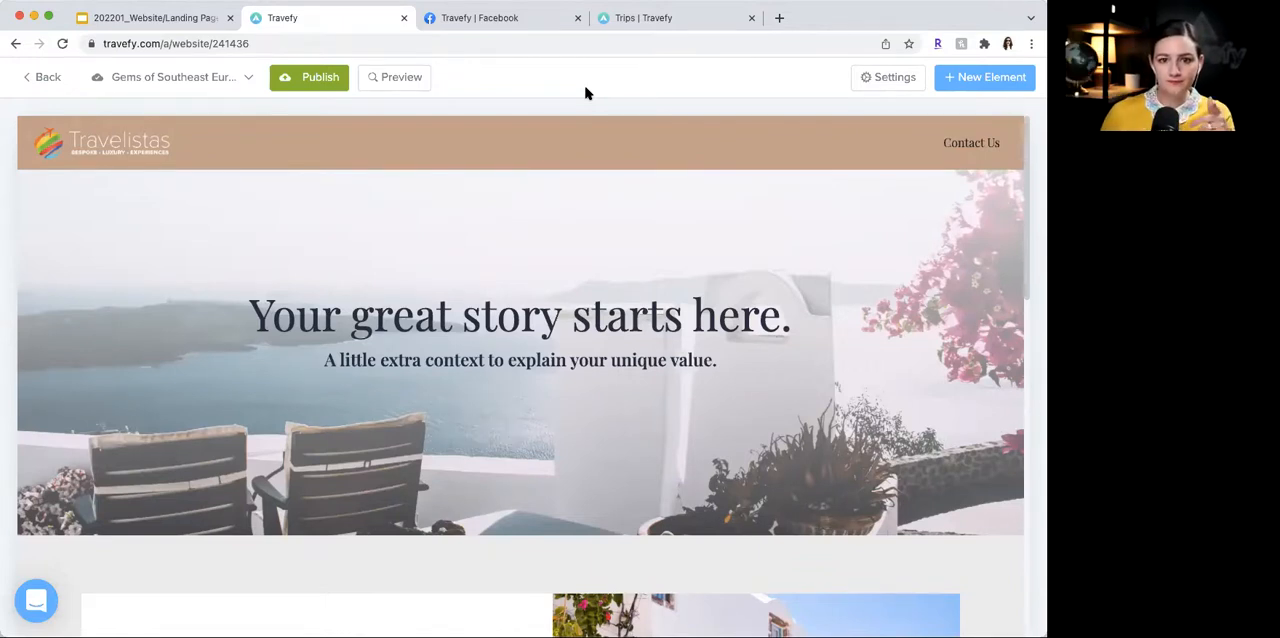
- Show the list of website pages and reopen the Gems of Southeast Europe page with its settings
{"action": "mouse_move", "coordinate": [617, 227]}
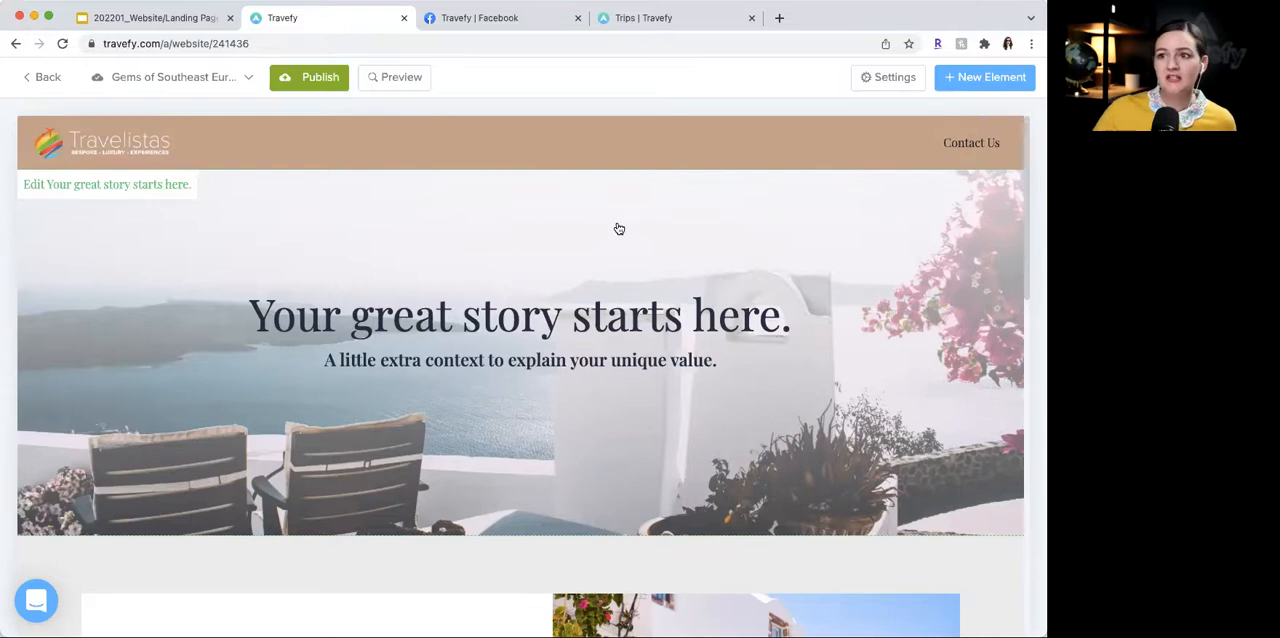
{"action": "left_click", "coordinate": [186, 80]}
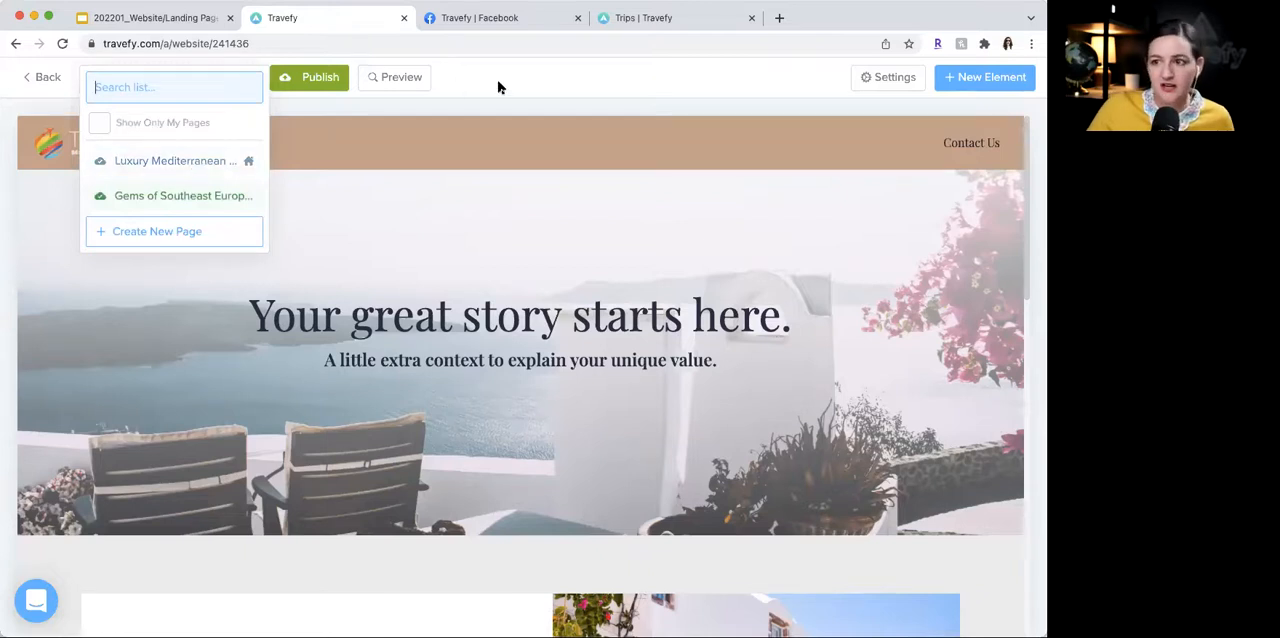
{"action": "left_click", "coordinate": [210, 196]}
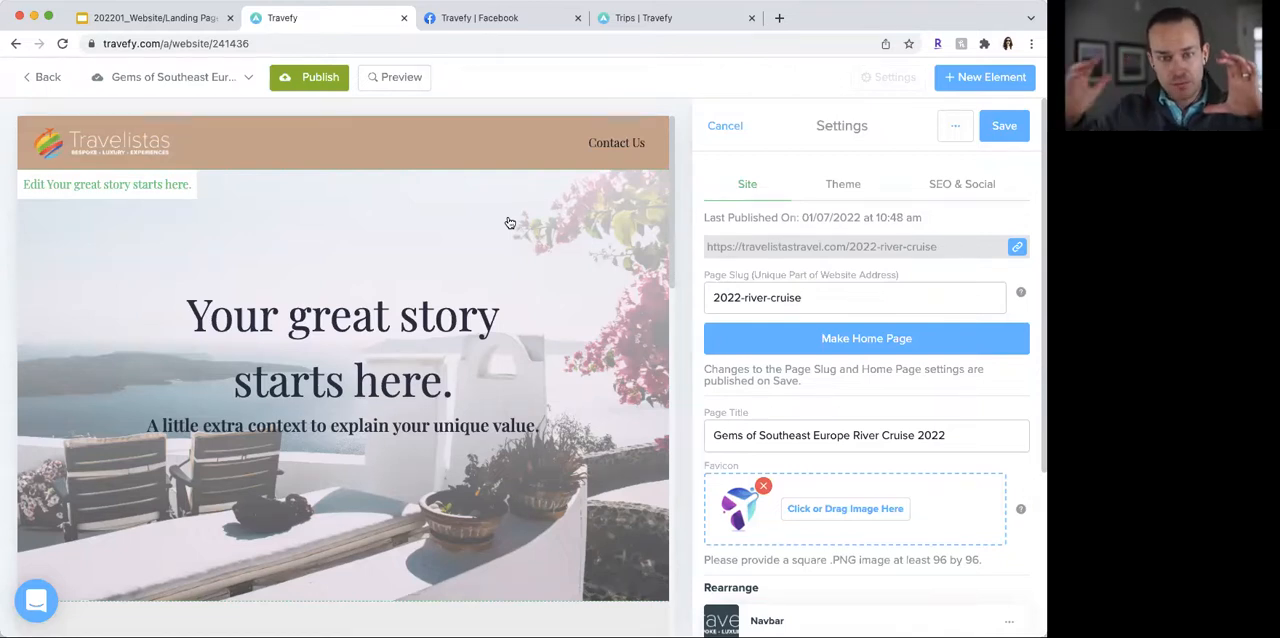
{"action": "scroll", "coordinate": [492, 257], "scroll_direction": "down", "scroll_amount": 1}
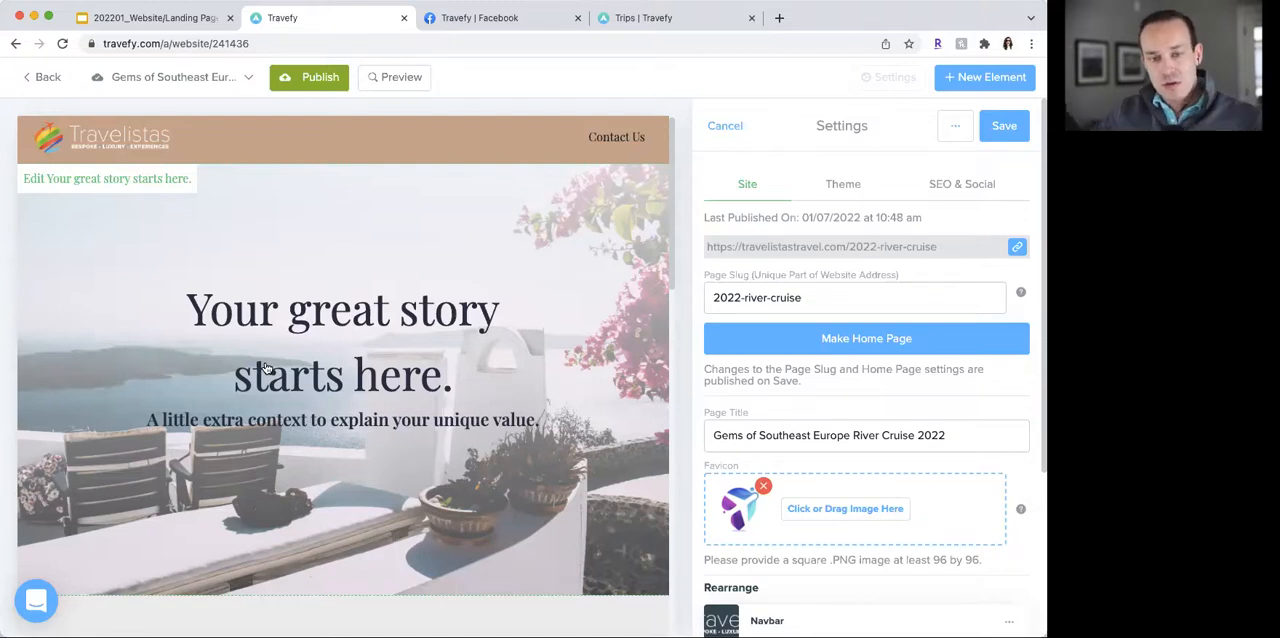
- Open the Hero section for editing to examine its fields, and look over the Aside section below it
{"action": "left_click", "coordinate": [504, 404]}
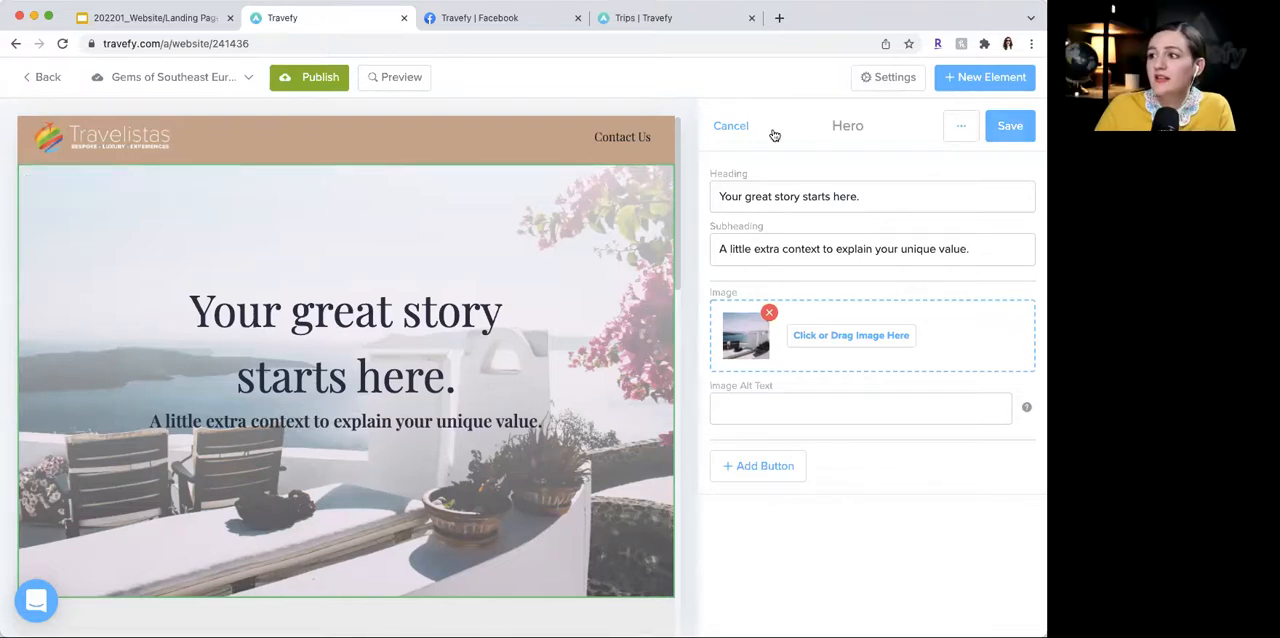
{"action": "left_click", "coordinate": [733, 128]}
{"action": "left_click", "coordinate": [734, 322]}
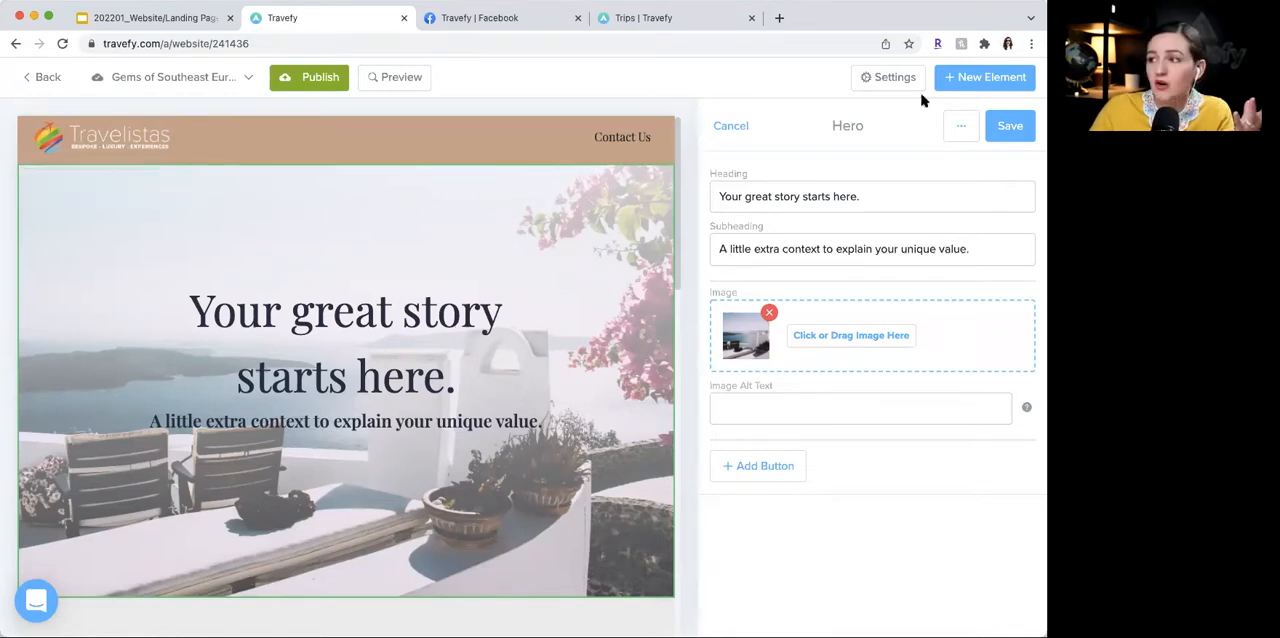
{"action": "scroll", "coordinate": [546, 272], "scroll_direction": "down", "scroll_amount": 5}
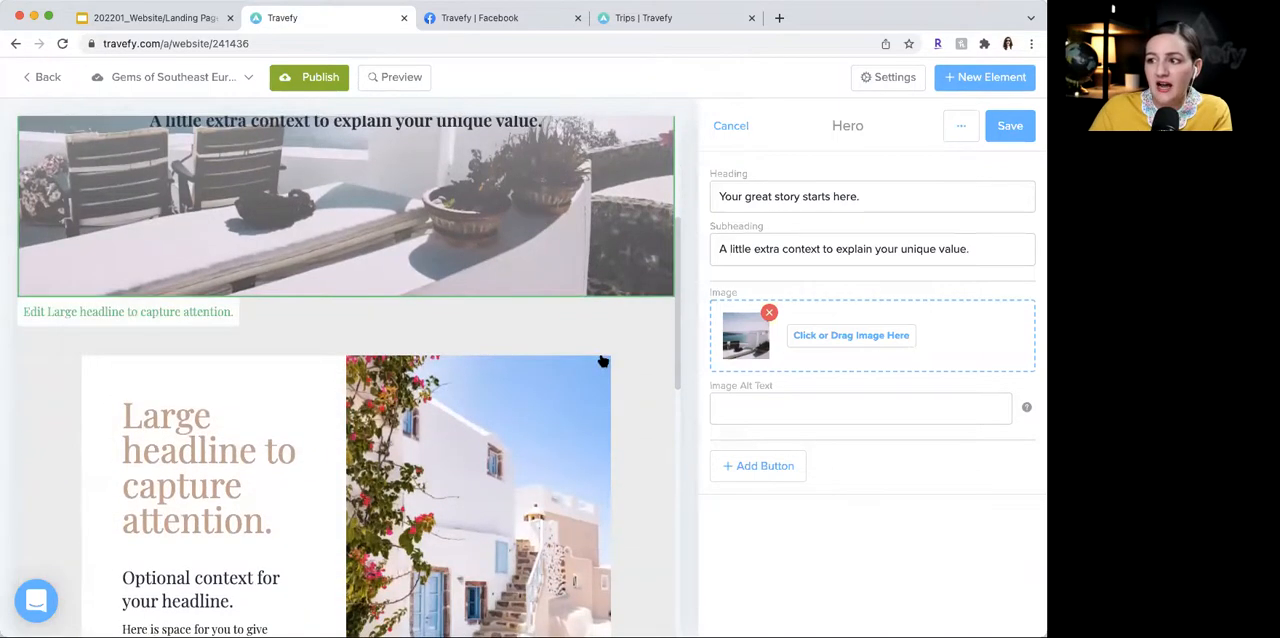
{"action": "scroll", "coordinate": [602, 361], "scroll_direction": "down", "scroll_amount": 3}
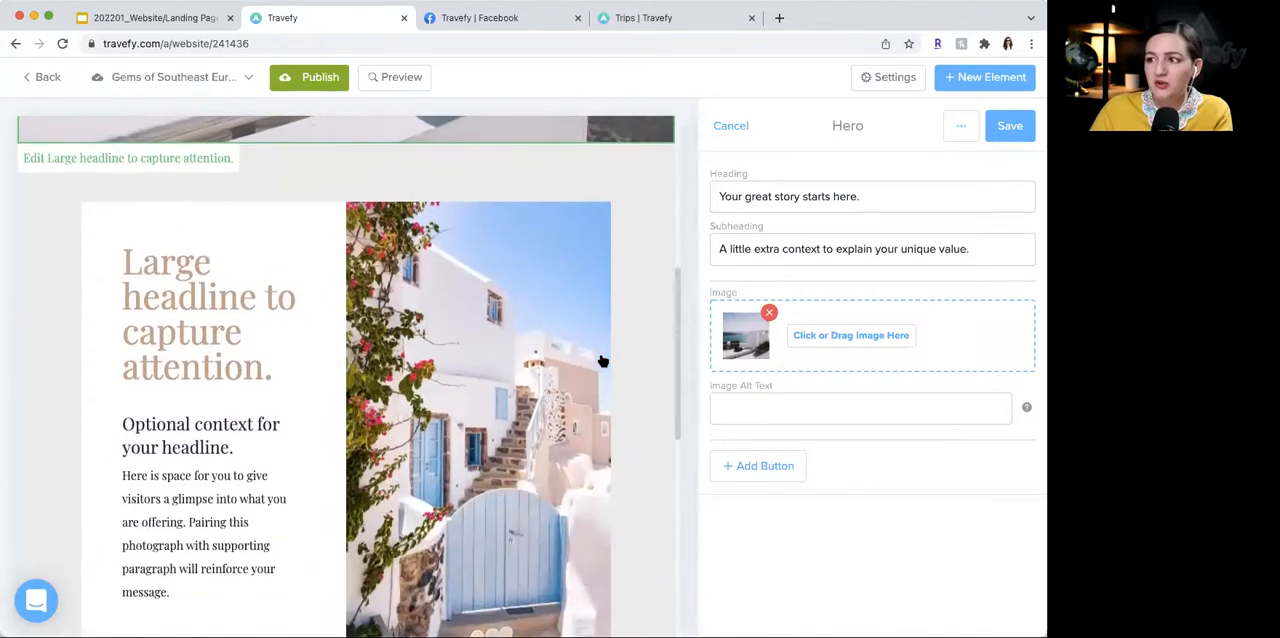
{"action": "scroll", "coordinate": [602, 361], "scroll_direction": "up", "scroll_amount": 10}
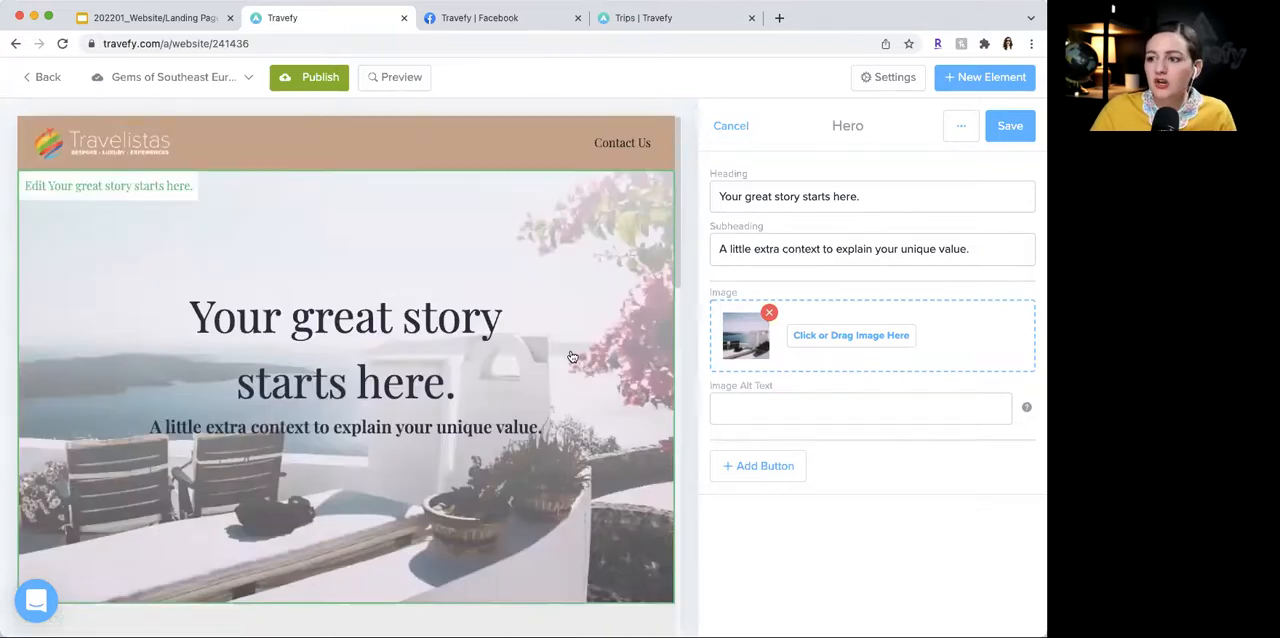
- Examine the elements that can be added to the page and leave the list without adding one
{"action": "left_click", "coordinate": [973, 77]}
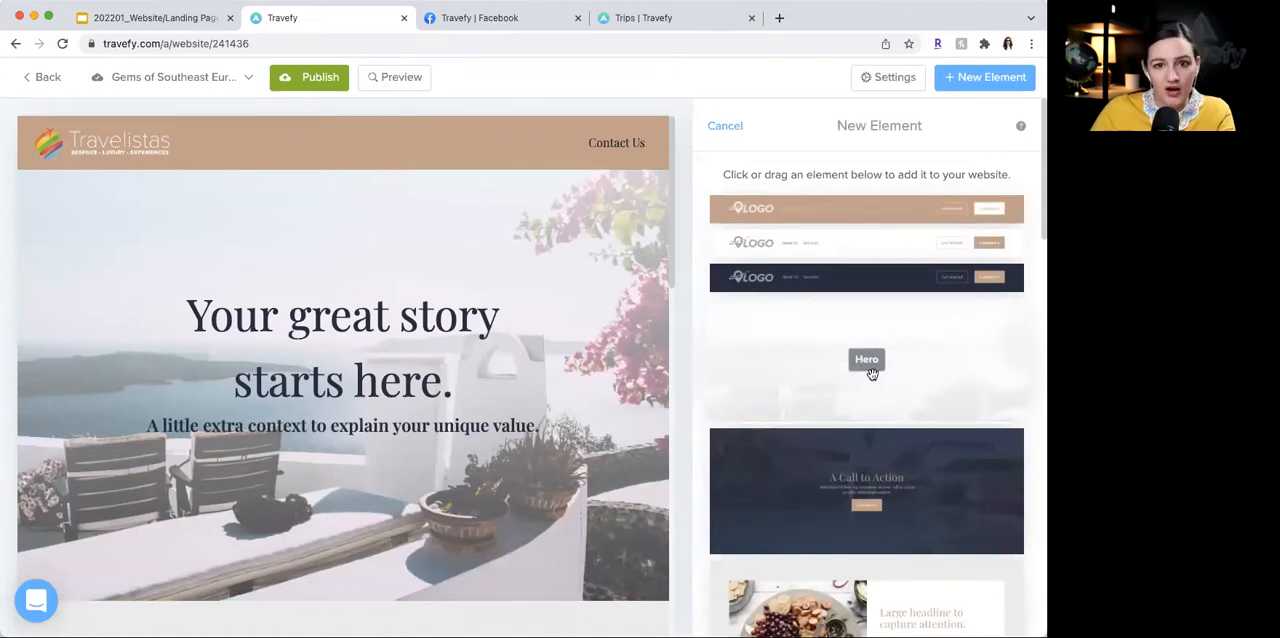
{"action": "left_click", "coordinate": [731, 122]}
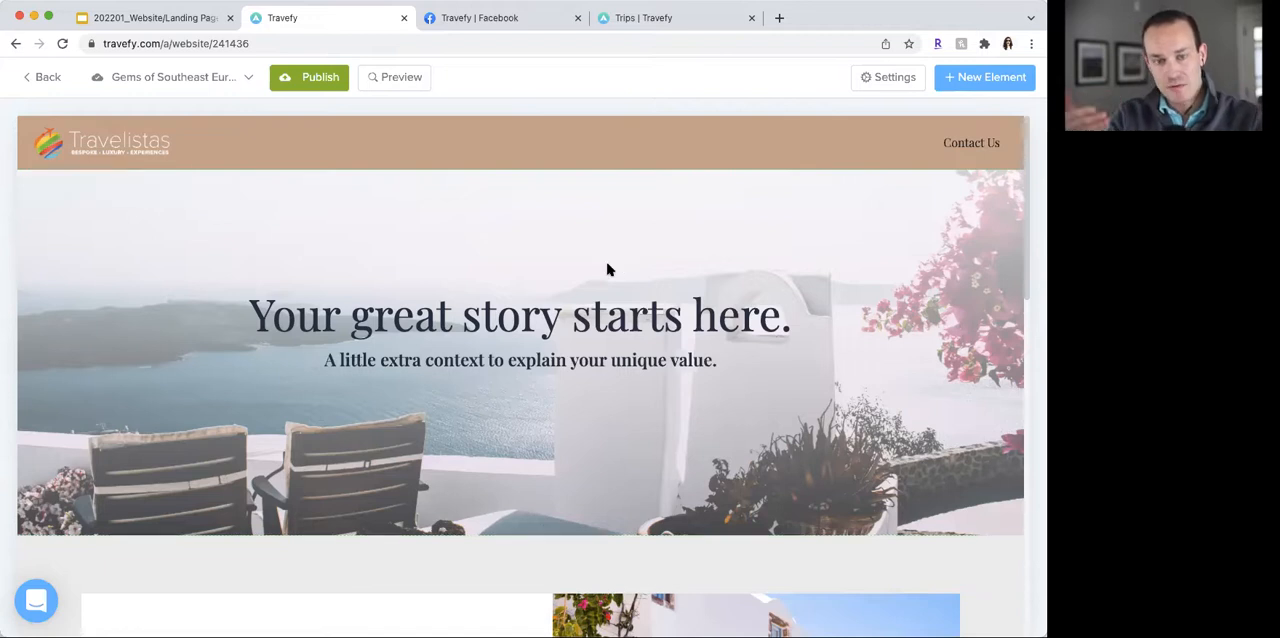
{"action": "key", "text": "super+Tab"}
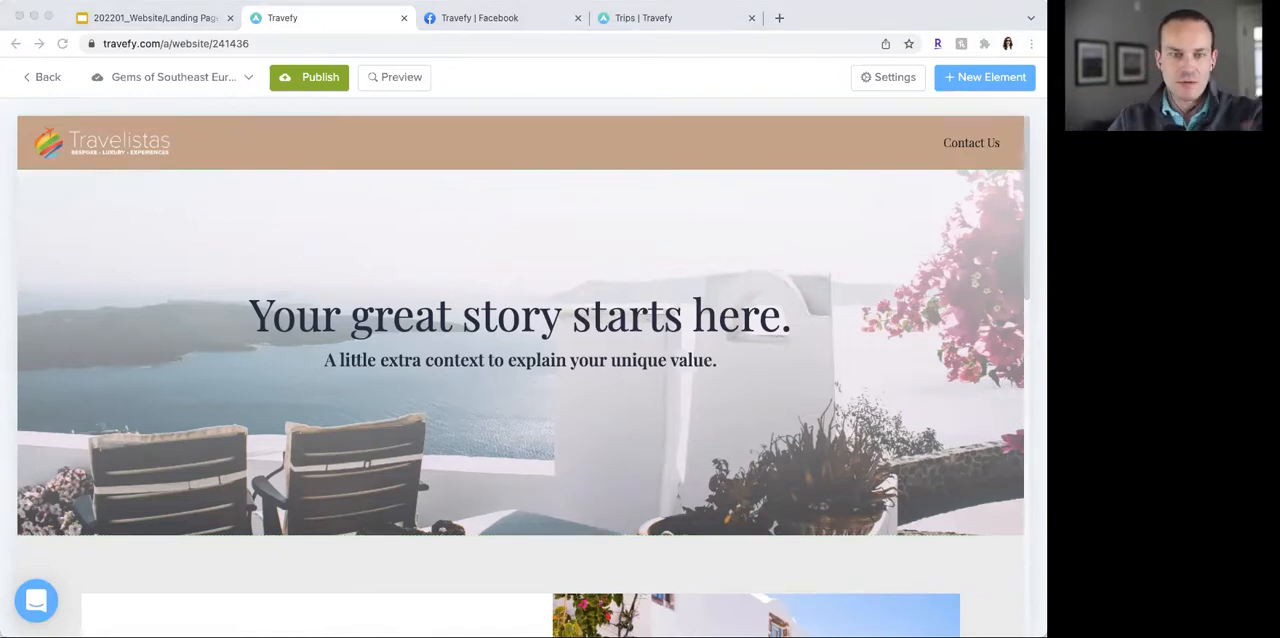
{"action": "left_click", "coordinate": [558, 322]}
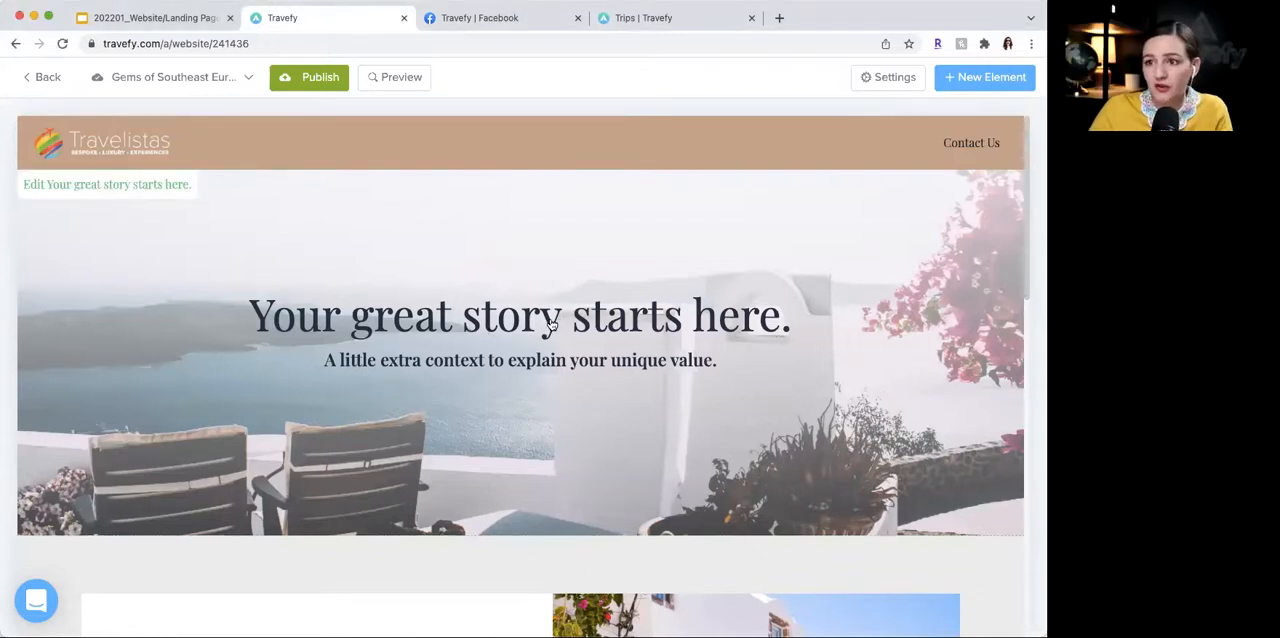
- Open the Hero section's image manager and search the image database for "budapest"
{"action": "left_click", "coordinate": [550, 323]}
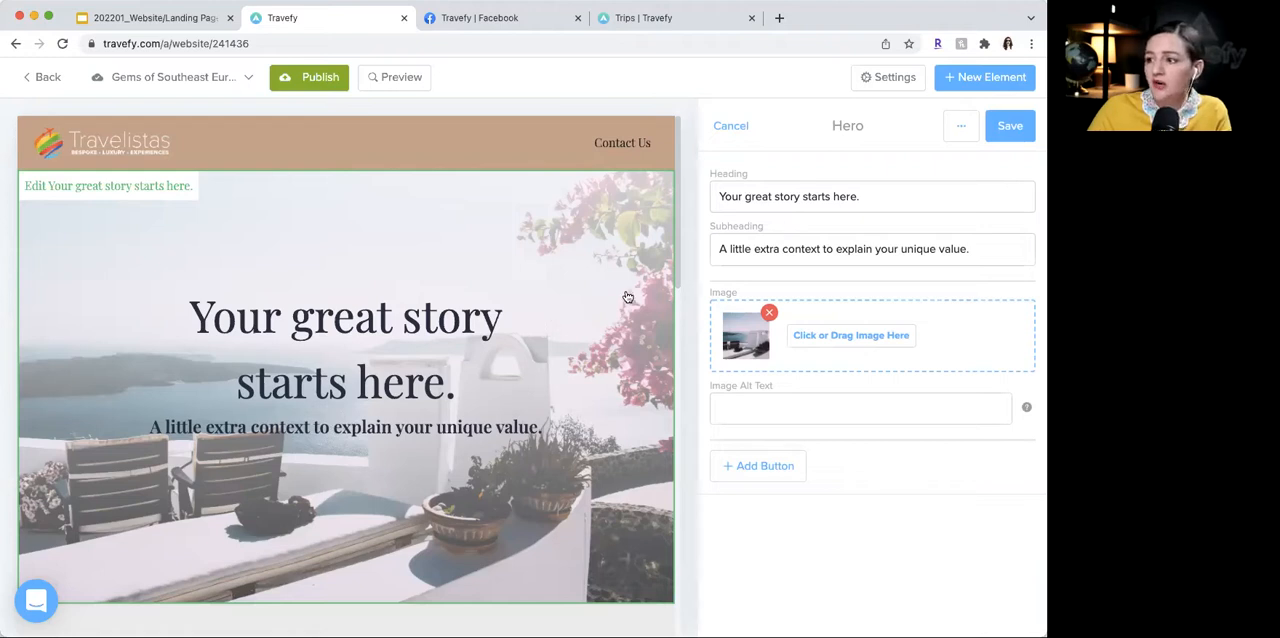
{"action": "left_click", "coordinate": [809, 333]}
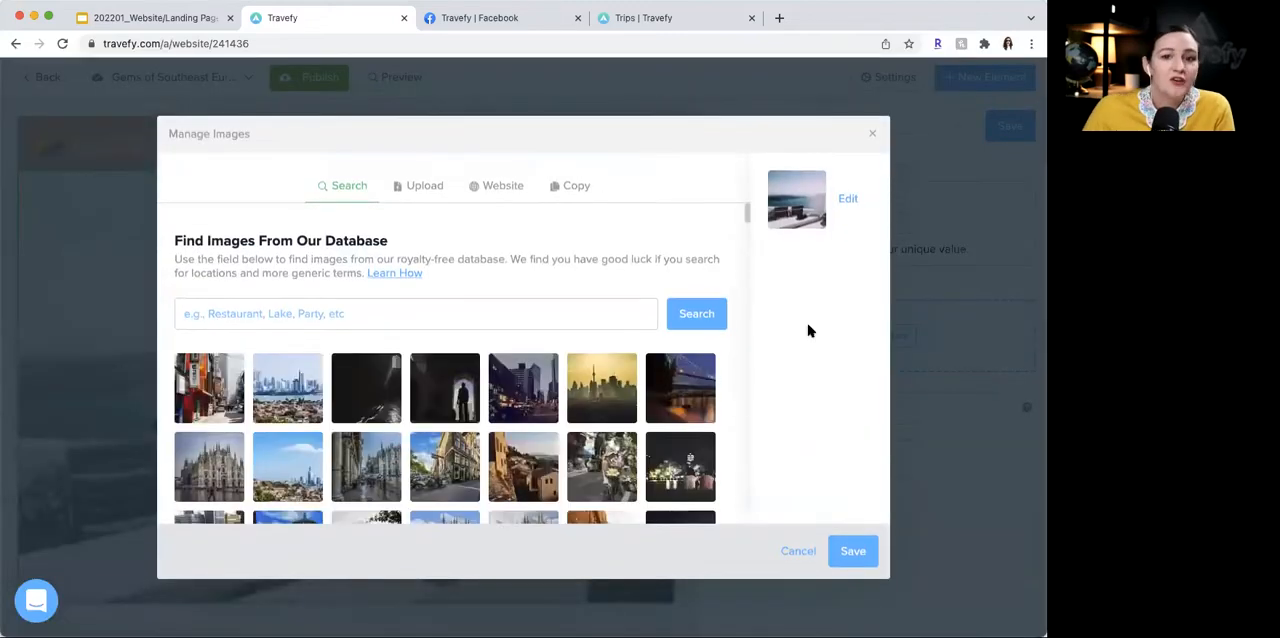
{"action": "left_click", "coordinate": [408, 308]}
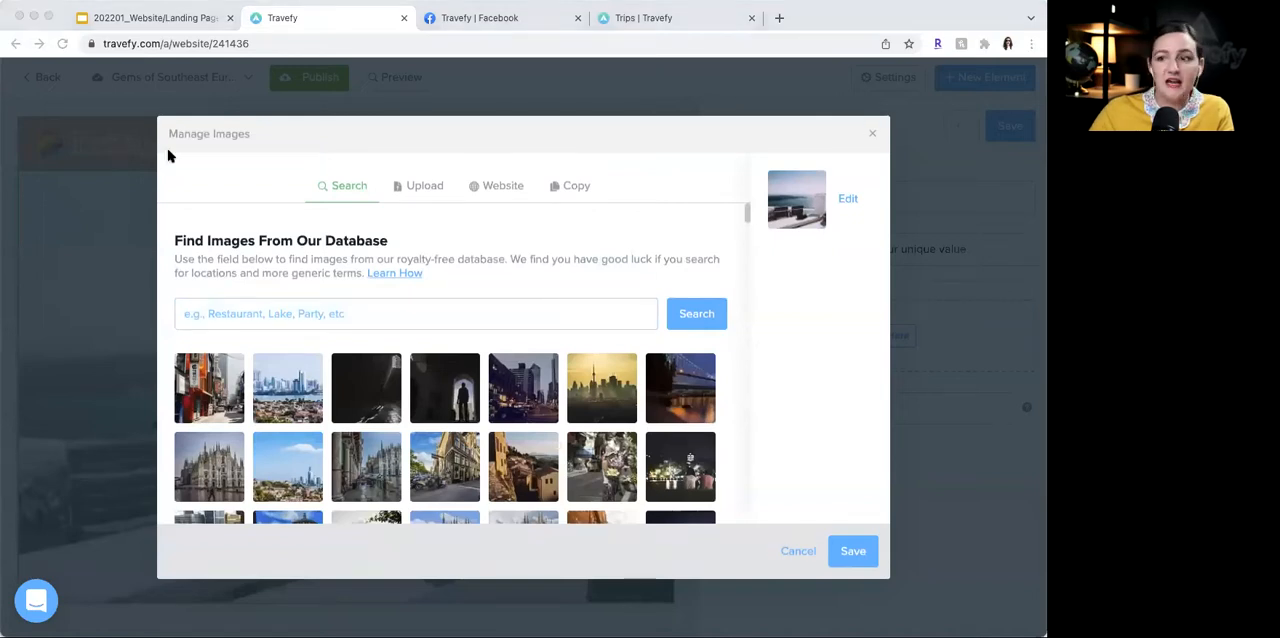
{"action": "left_click", "coordinate": [343, 314]}
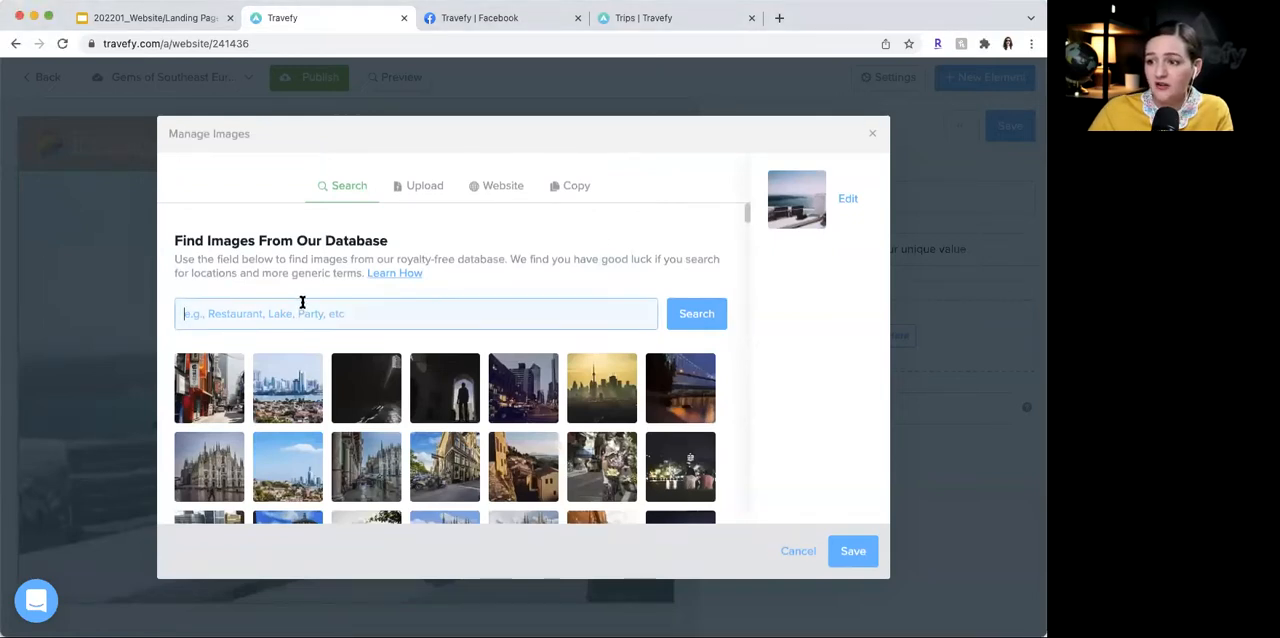
{"action": "type", "text": "budapest"}
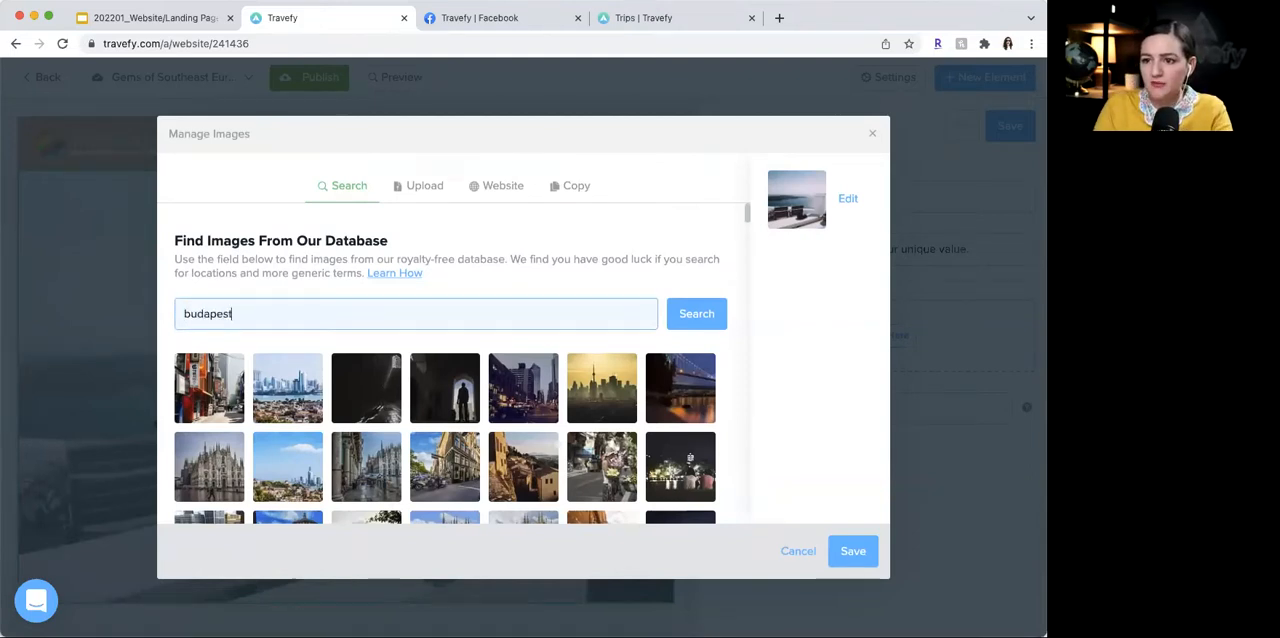
{"action": "left_click", "coordinate": [697, 316]}
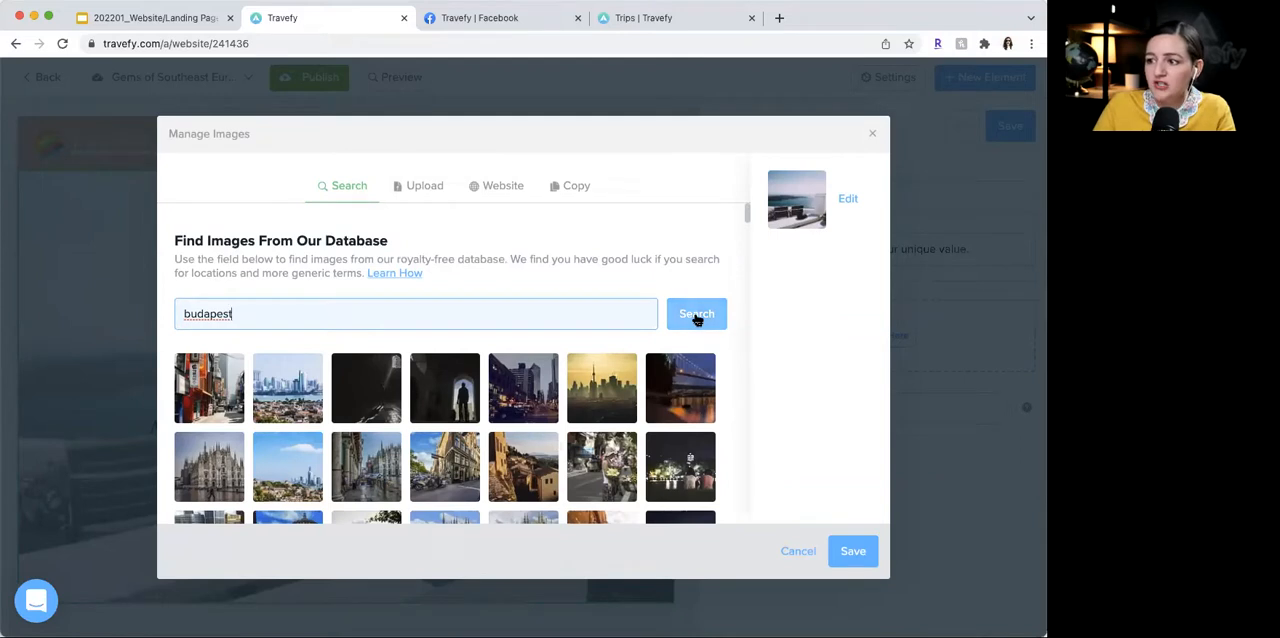
{"action": "left_click", "coordinate": [697, 316]}
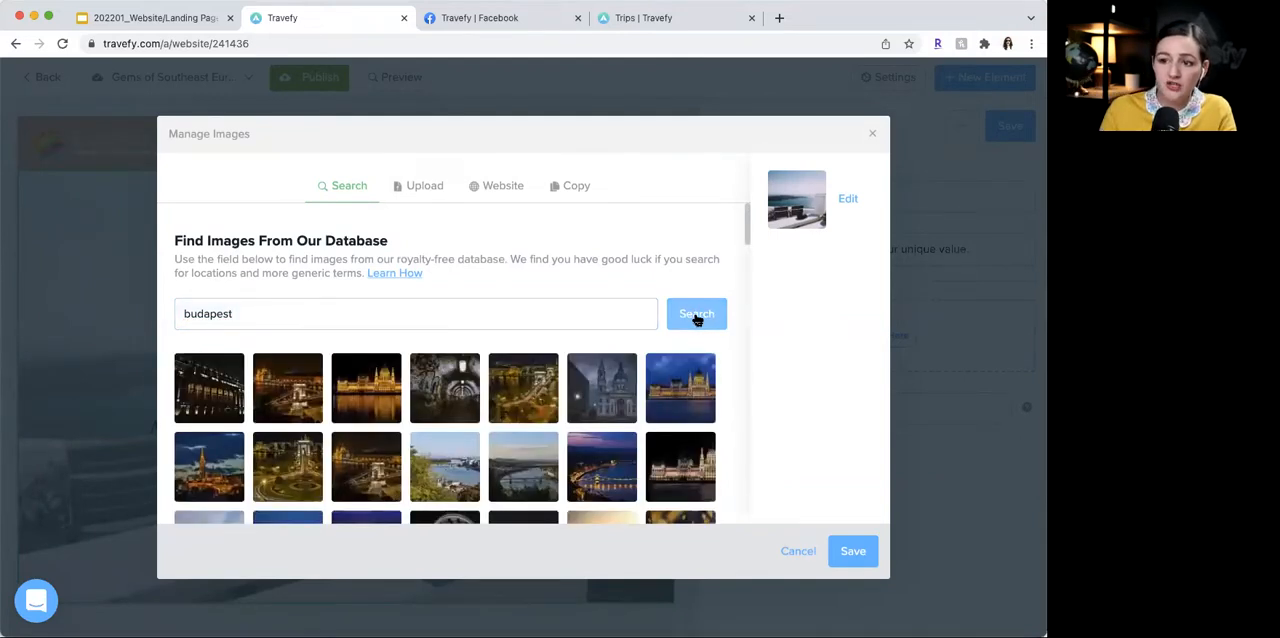
- Choose the daytime Budapest photo of the river and bridge as the Hero image and save the selection
{"action": "scroll", "coordinate": [750, 376], "scroll_direction": "down", "scroll_amount": 1}
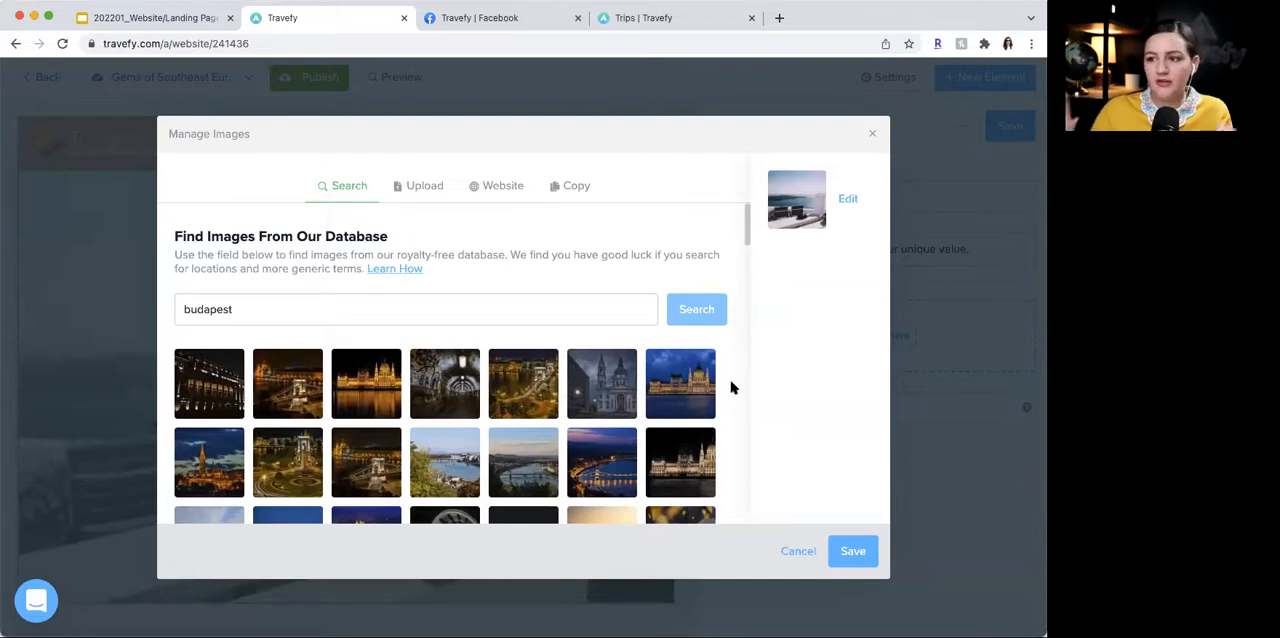
{"action": "scroll", "coordinate": [729, 389], "scroll_direction": "down", "scroll_amount": 3}
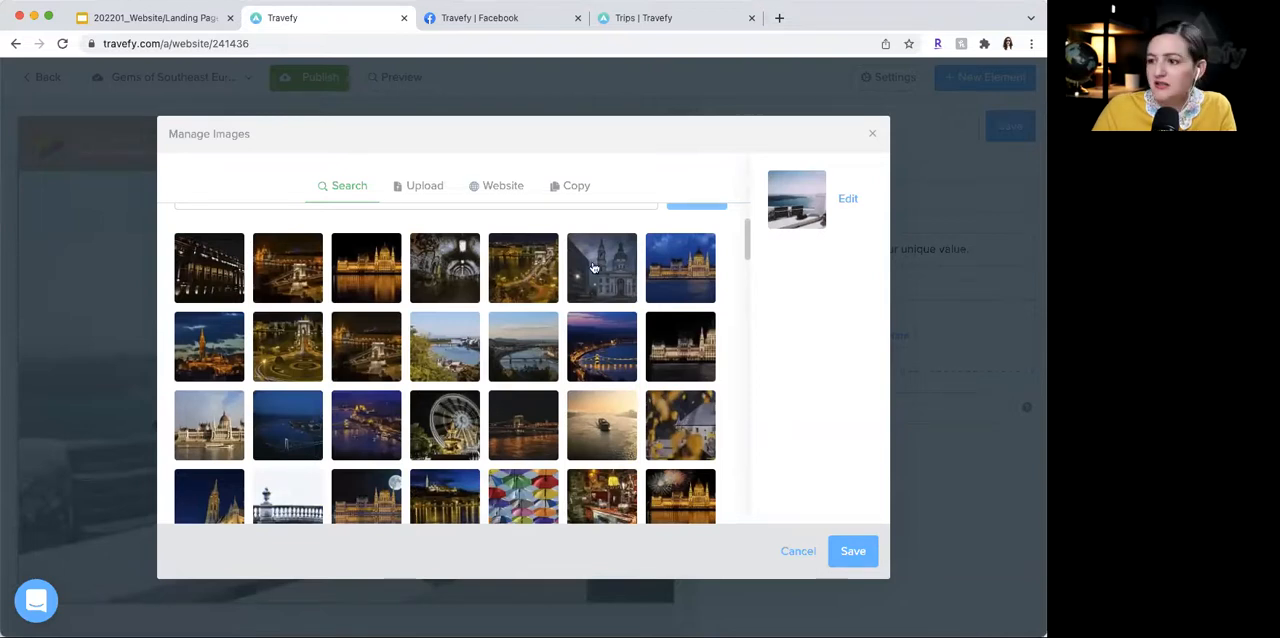
{"action": "left_click", "coordinate": [521, 345]}
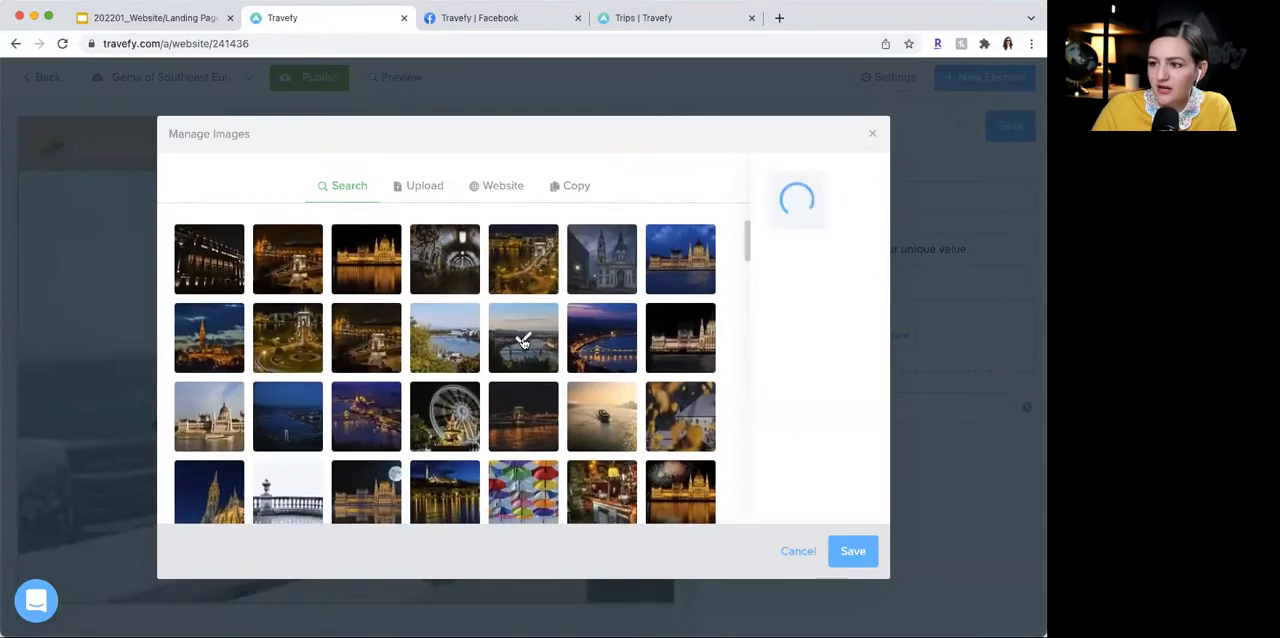
{"action": "left_click", "coordinate": [865, 545]}
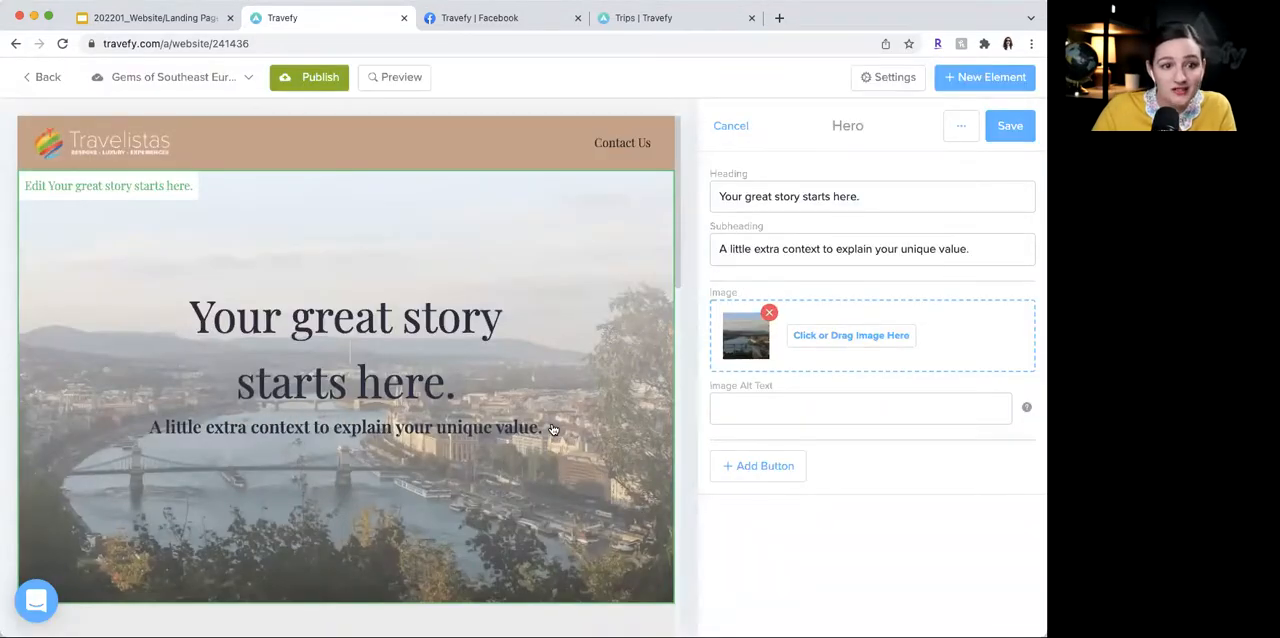
- Replace the Hero heading with "Touch history on the Danube."
{"action": "key", "text": "super+Tab"}
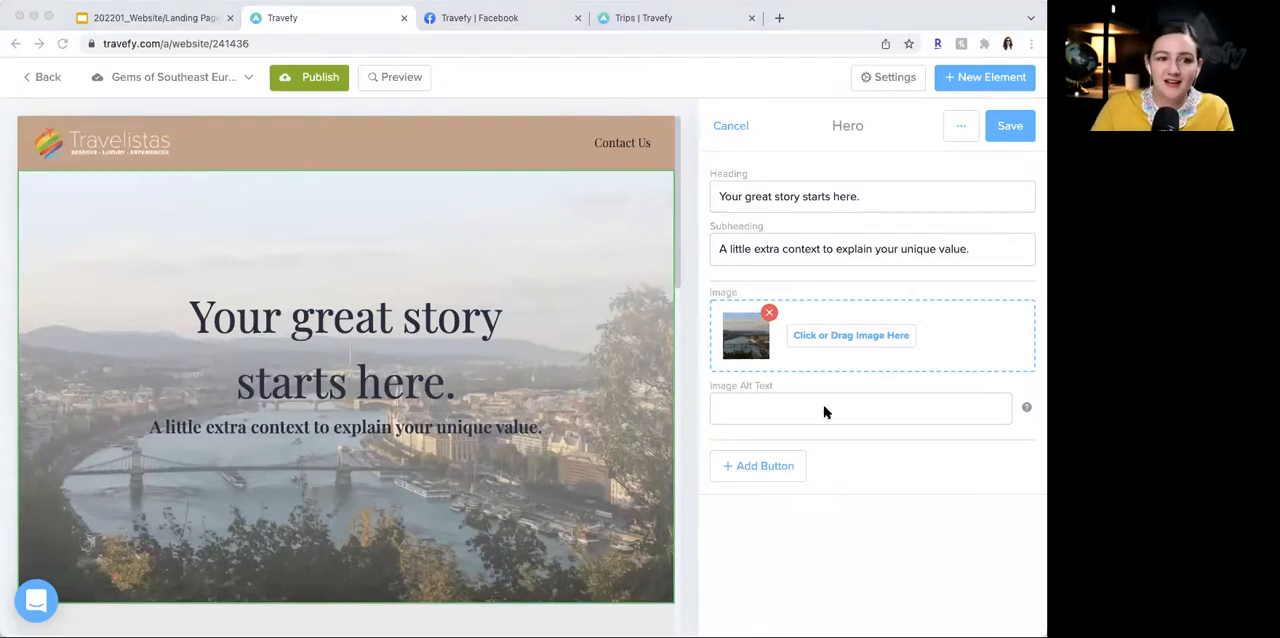
{"action": "left_click", "coordinate": [820, 191]}
{"action": "triple_click", "coordinate": [817, 189]}
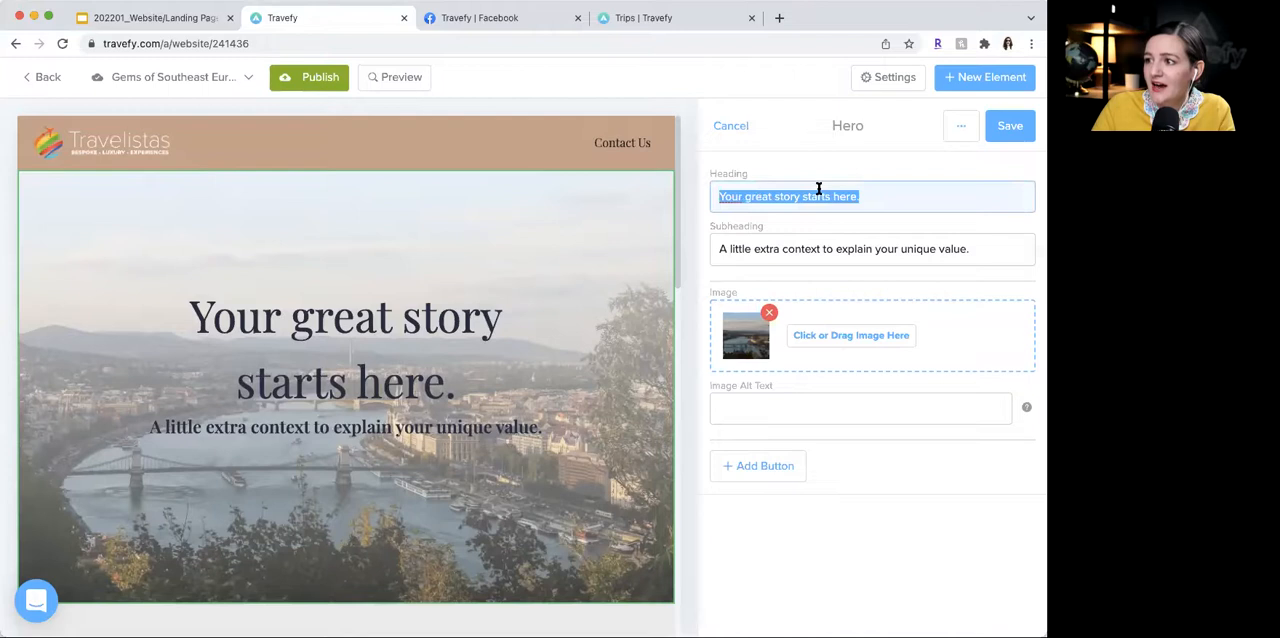
{"action": "type", "text": "Touch history on the Danube."}
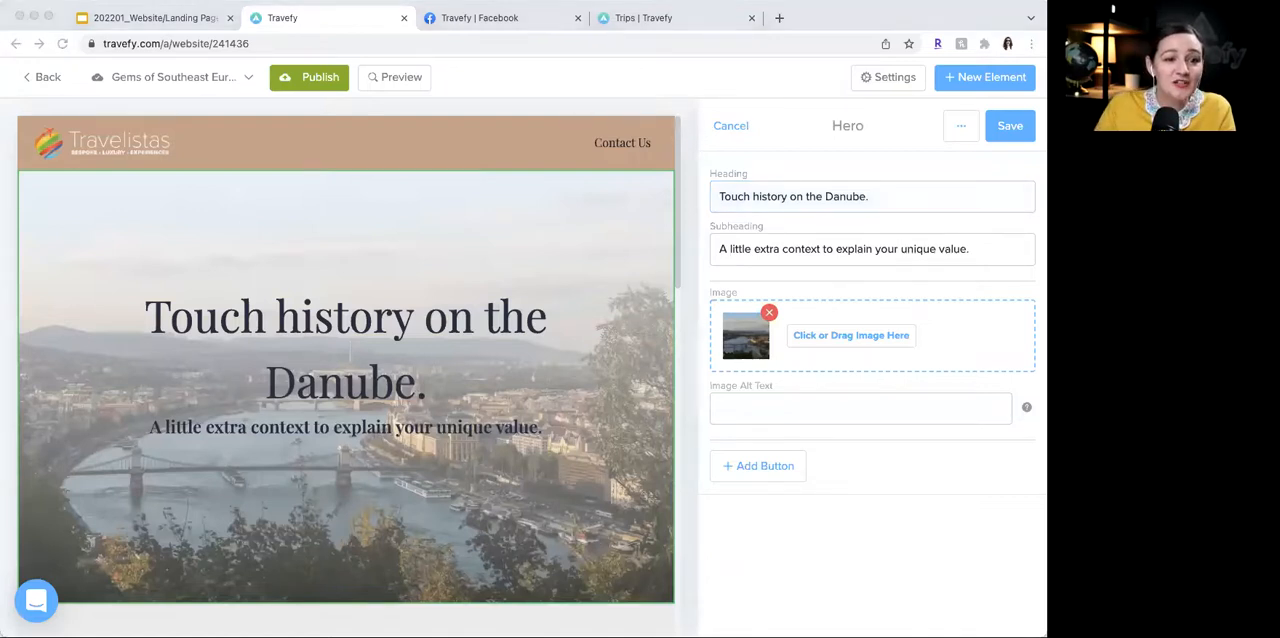
- Set the Hero subheading to "Be treated to the flavors, sights, sounds and cultures of this diverse swath of the continent." and save the section
{"action": "left_click", "coordinate": [786, 251]}
{"action": "key", "text": "super+a"}
{"action": "type", "text": "Be treated to the flavors, sights, sounds and cultures of this diverse swath of the continent."}
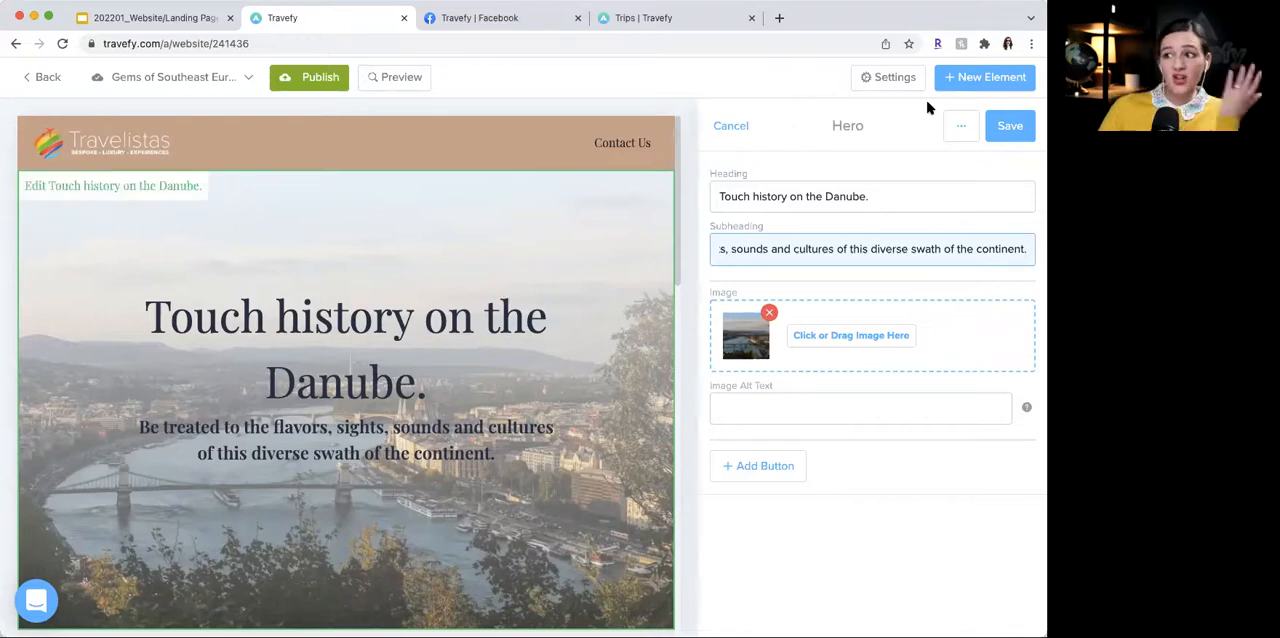
{"action": "left_click", "coordinate": [1006, 126]}
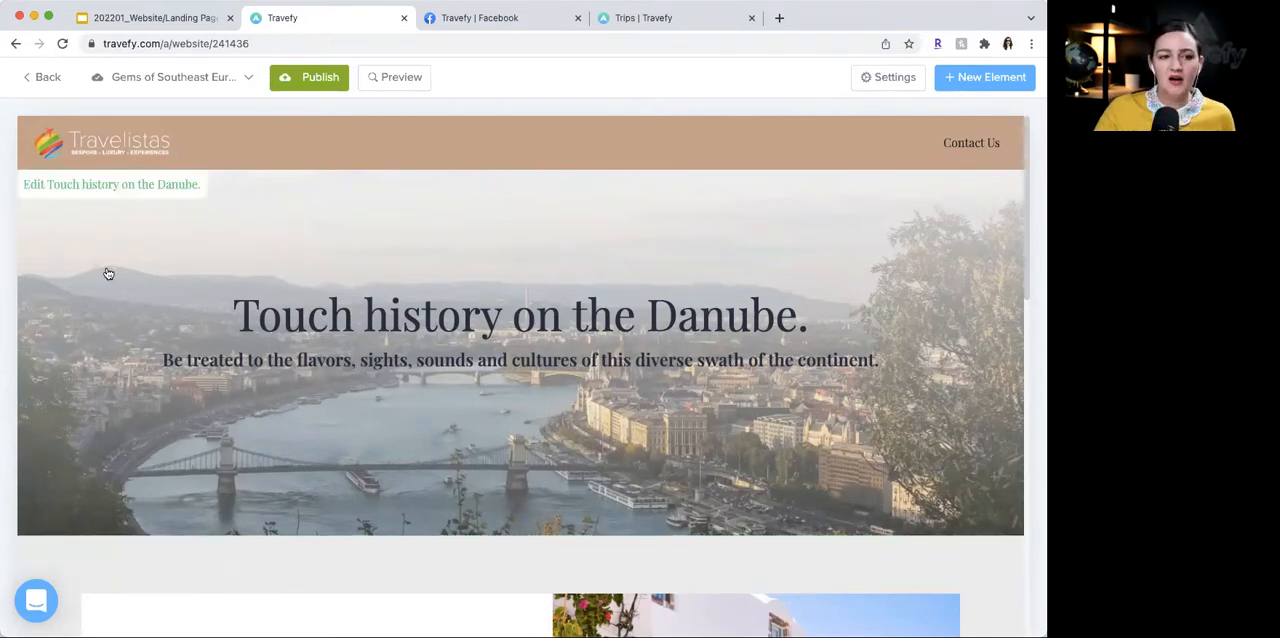
- Open the Aside section below the Hero for editing and replace its heading with "Cruise at a Glance"
{"action": "scroll", "coordinate": [559, 411], "scroll_direction": "down", "scroll_amount": 2}
{"action": "scroll", "coordinate": [559, 411], "scroll_direction": "up", "scroll_amount": 2}
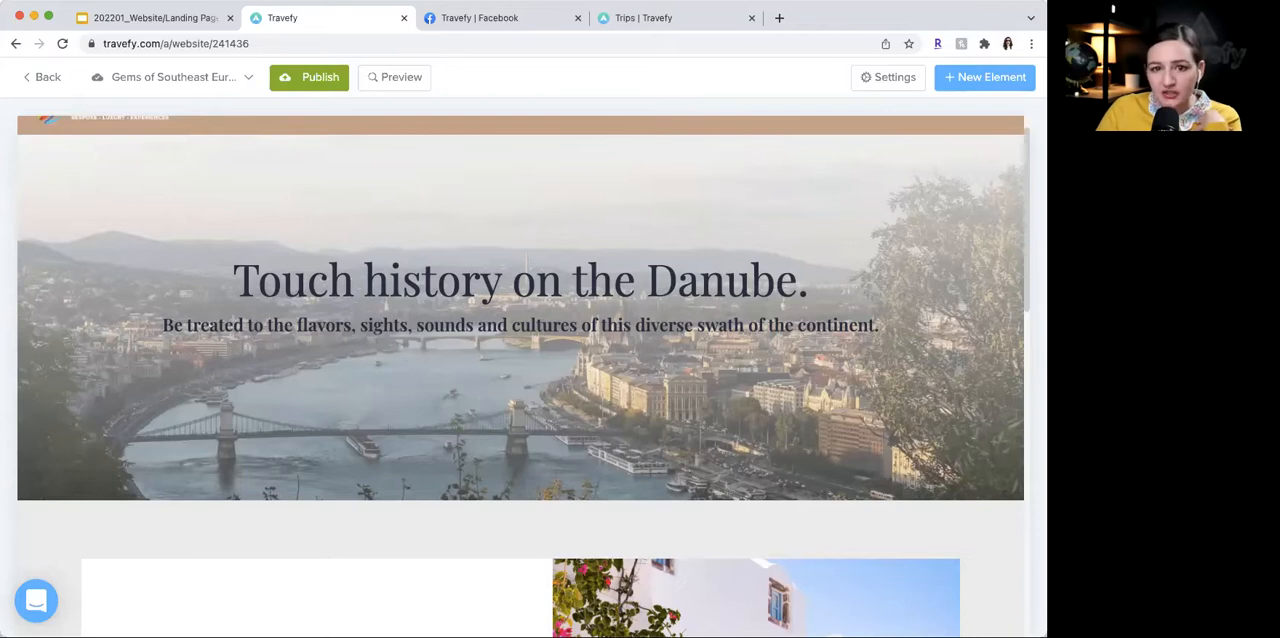
{"action": "scroll", "coordinate": [194, 331], "scroll_direction": "down", "scroll_amount": 5}
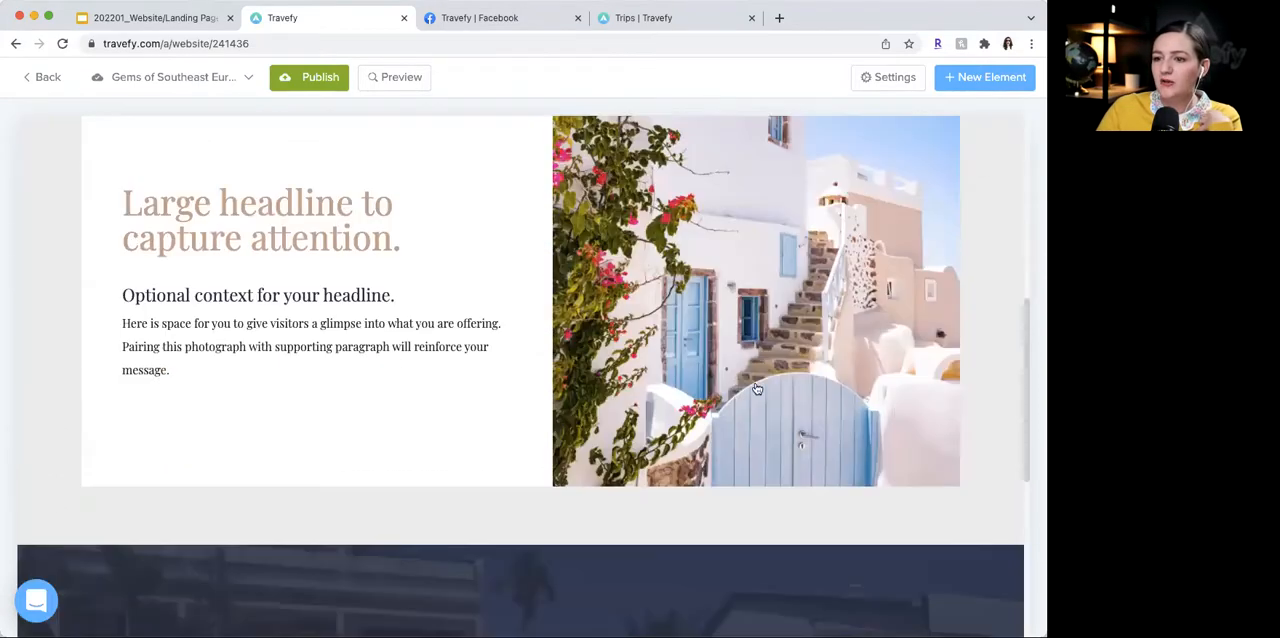
{"action": "left_click", "coordinate": [490, 307]}
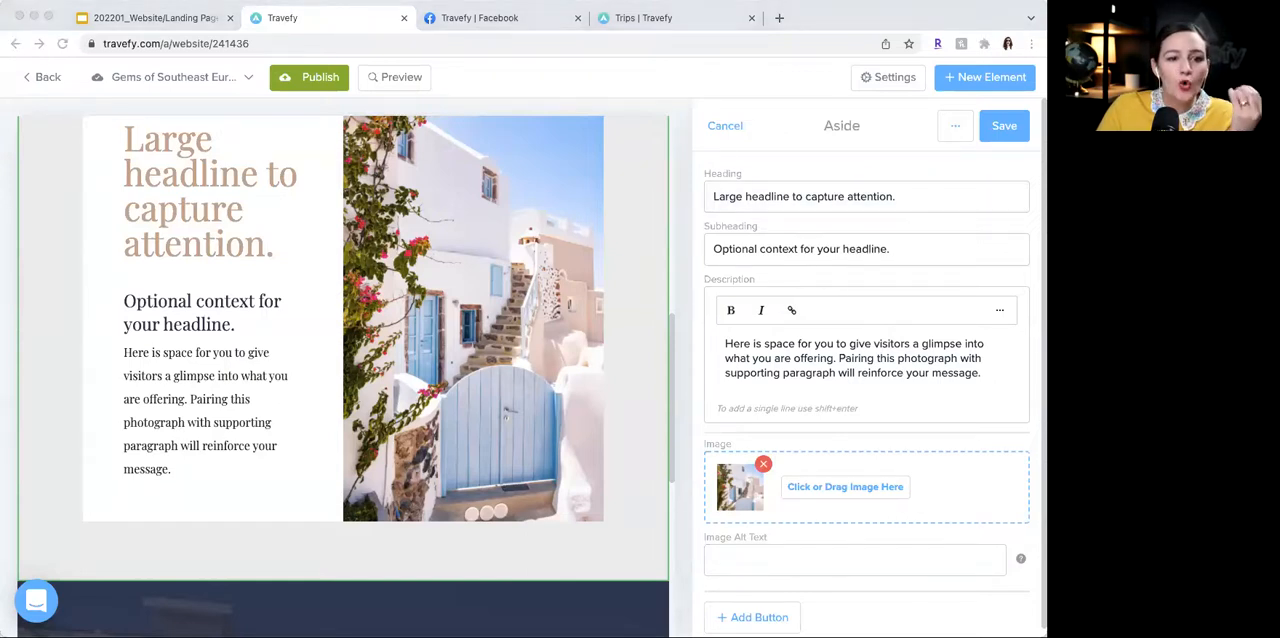
{"action": "triple_click", "coordinate": [766, 196]}
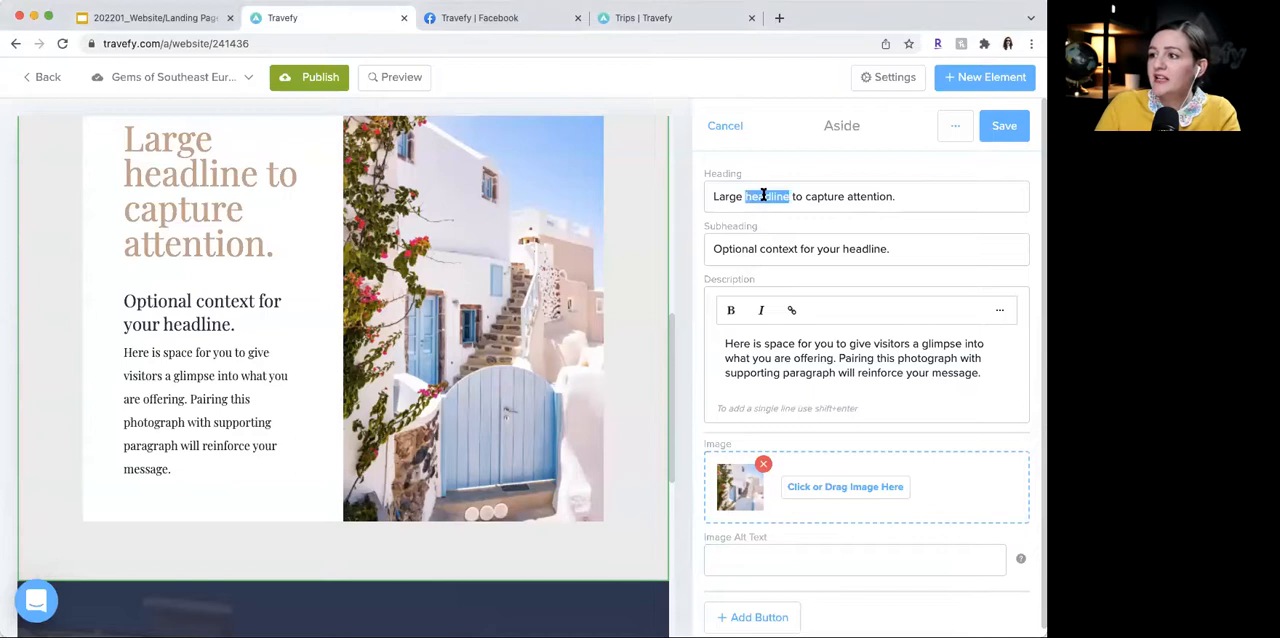
{"action": "type", "text": "Cruise at a Glance"}
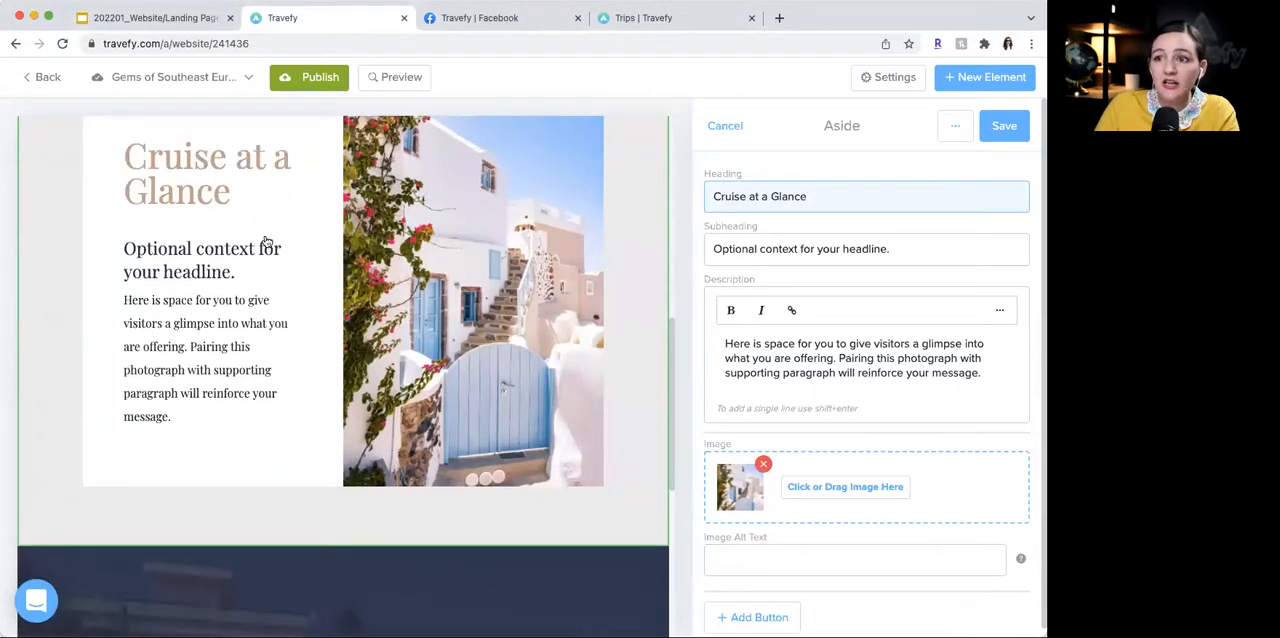
- Set the Aside subheading to "Cruise from: Budapest to Giurgiu" and replace its description with the paragraph starting "Touch history in Hungary, Croatia, Serbia, Bulgaria and Romania"
{"action": "key", "text": "super+Tab"}
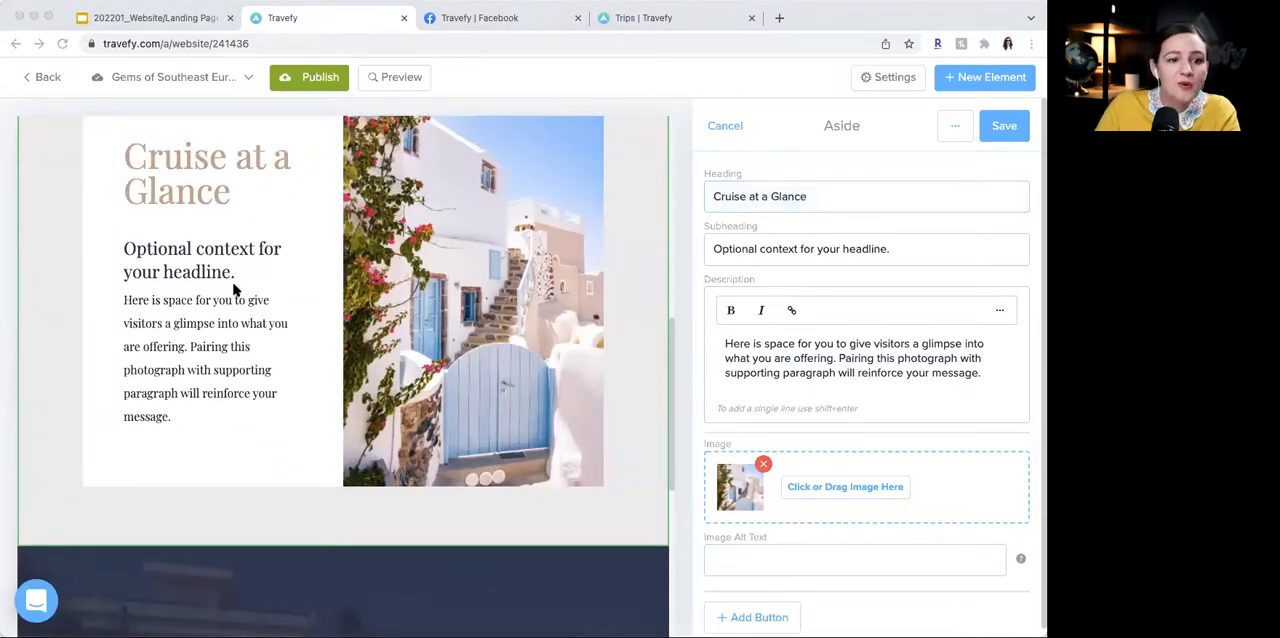
{"action": "triple_click", "coordinate": [800, 249]}
{"action": "type", "text": "Cruise from: Budapest to Giurgiu"}
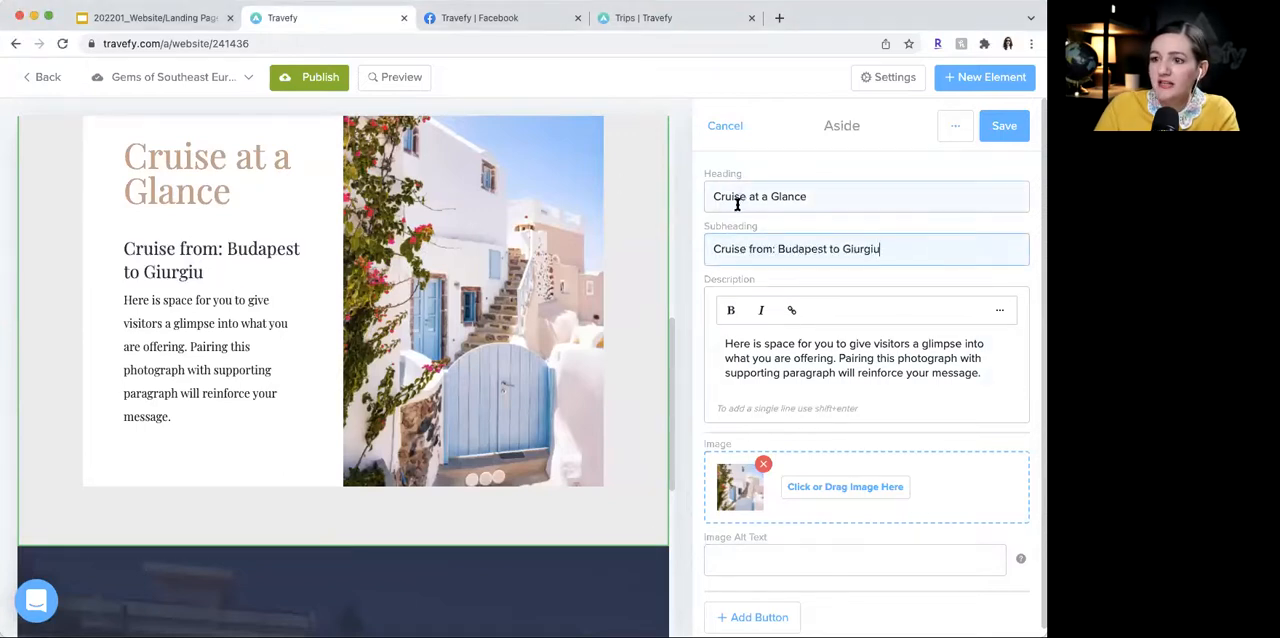
{"action": "double_click", "coordinate": [838, 372]}
{"action": "key", "text": "ctrl+a"}
{"action": "type", "text": "Touch history in Hungary, Croatia, Serbia, Bulgaria and Romania, as you sail along the exotic lower Danube. Celtic fortifications, medieval towns and grand cities, along with the natural beauty of pastoral landscapes and the Danube's famed Iron Gates, showcase the best of eastern Europe."}
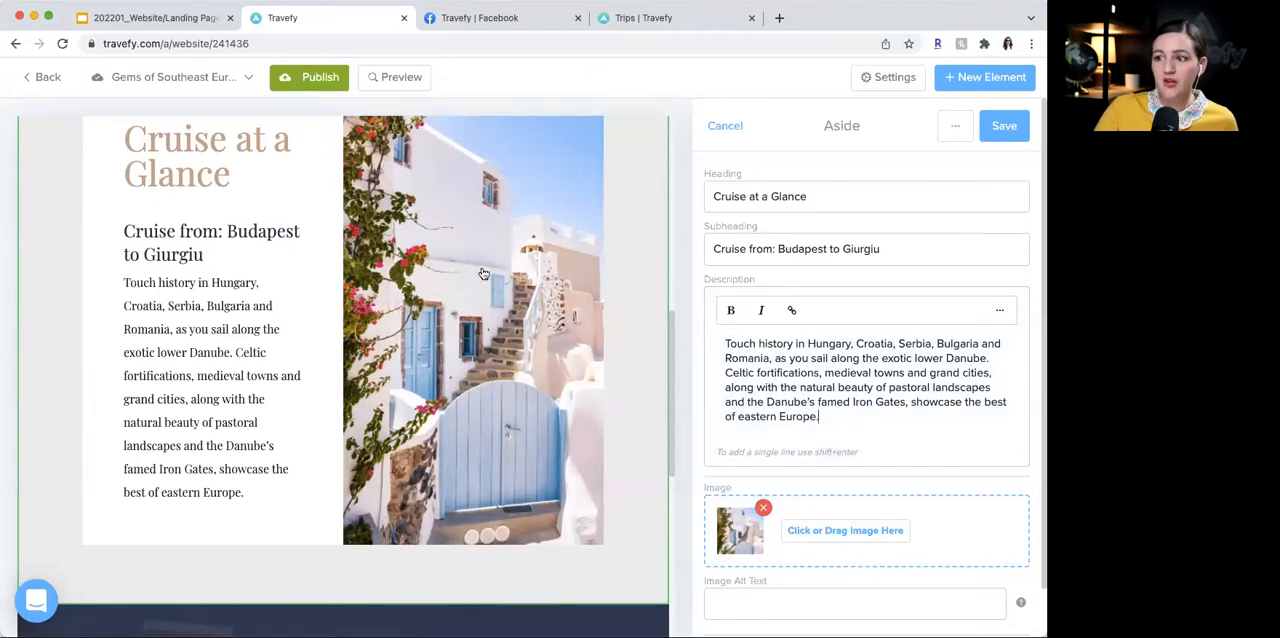
- Open the Aside section's image manager and search the image database for "croatia"
{"action": "left_click", "coordinate": [748, 533]}
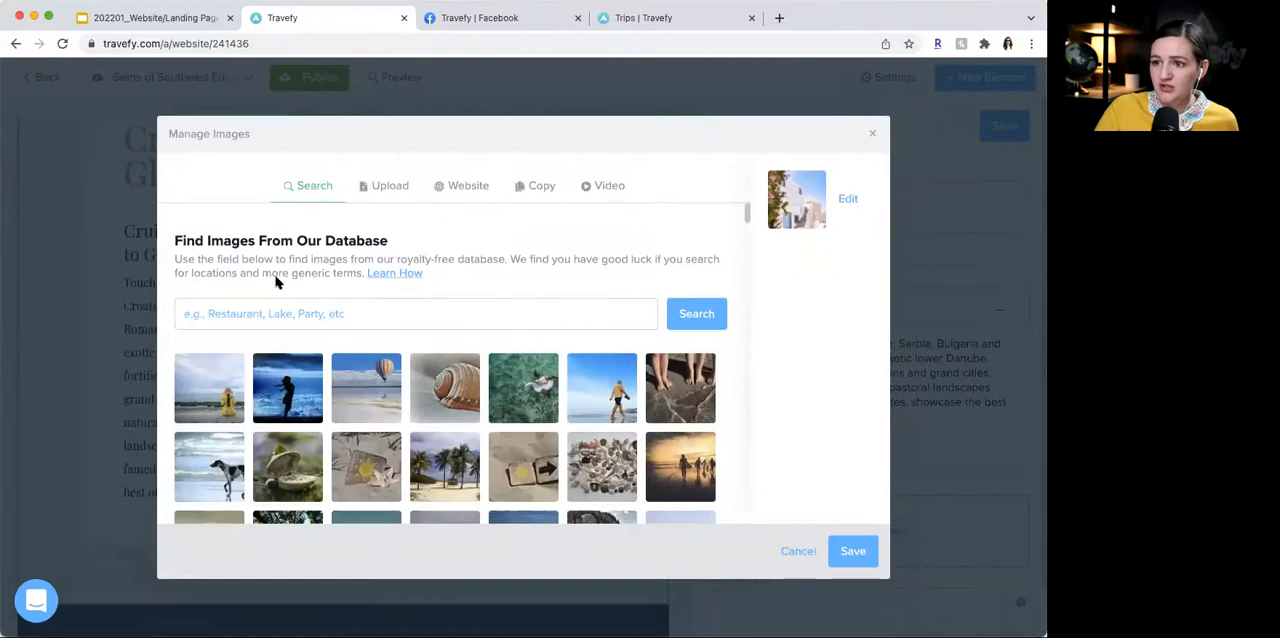
{"action": "left_click", "coordinate": [312, 309]}
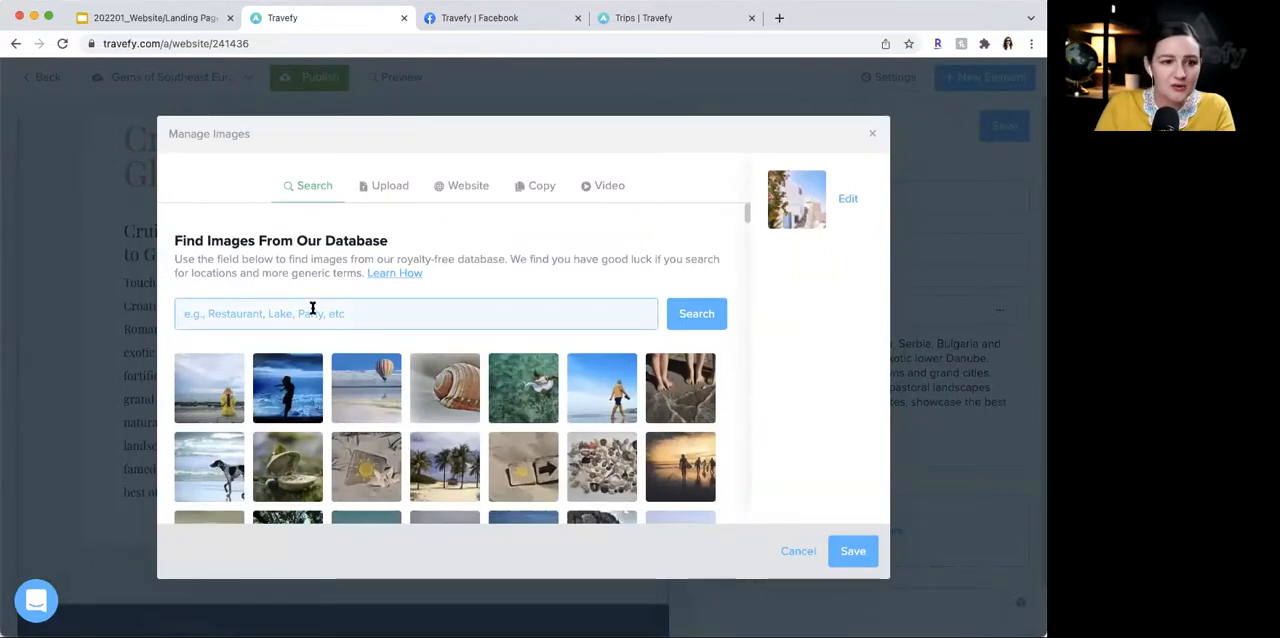
{"action": "type", "text": "v"}
{"action": "type", "text": "roatia"}
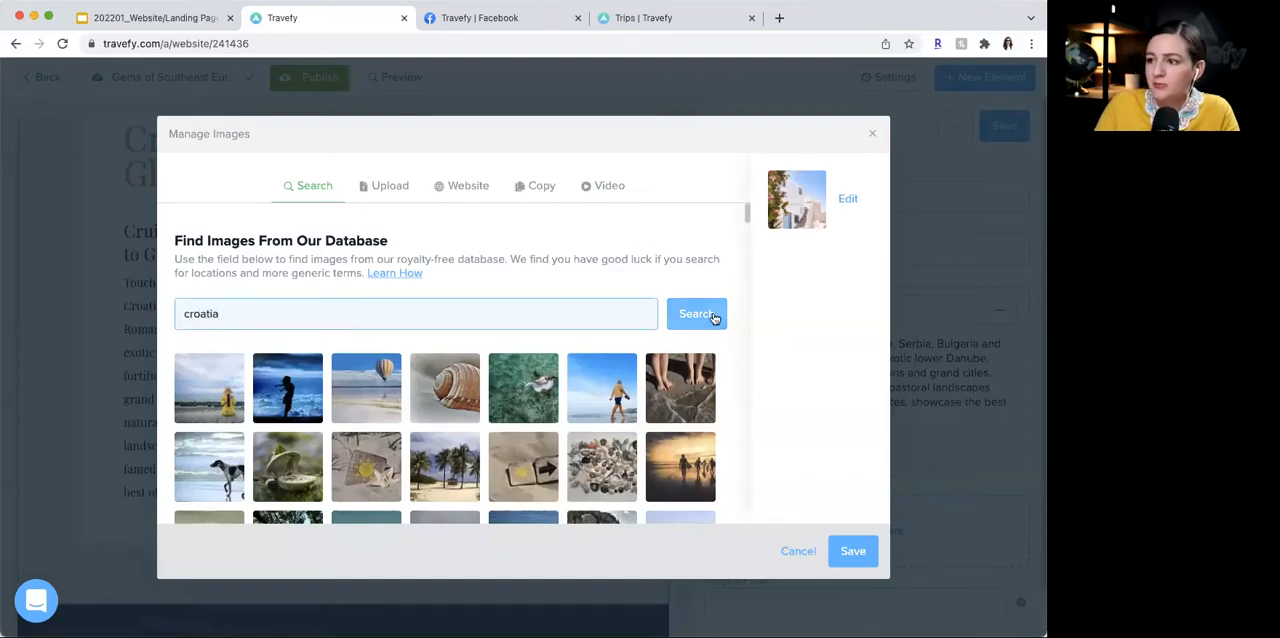
{"action": "left_click", "coordinate": [714, 318]}
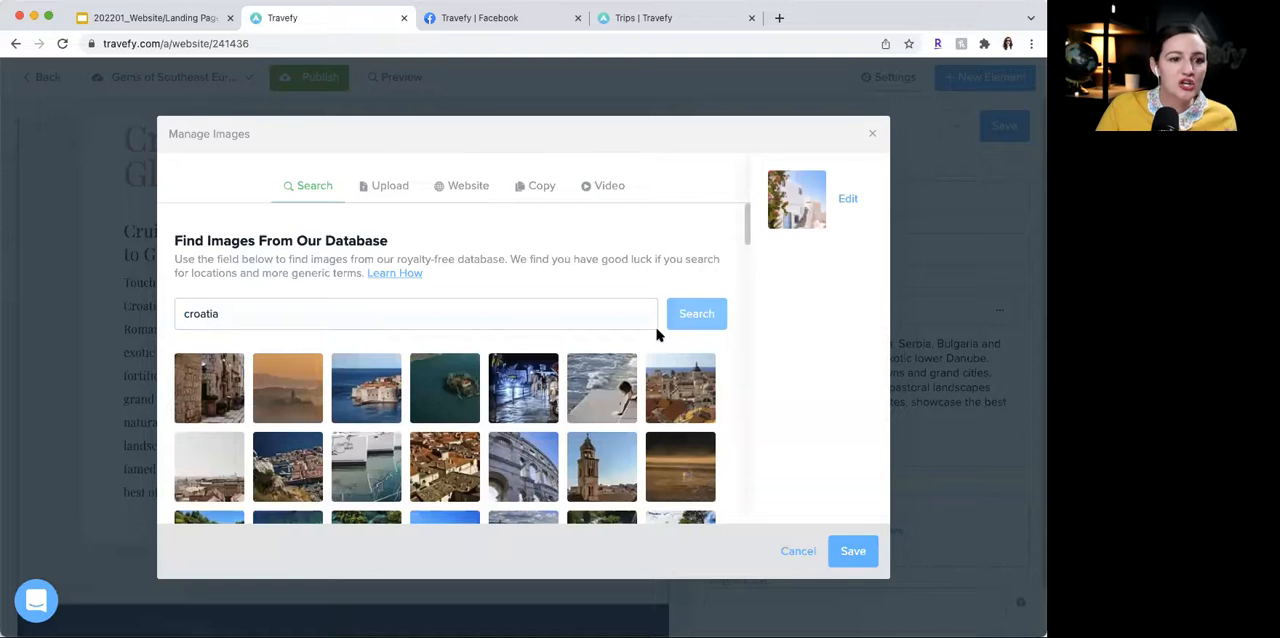
- Choose the photo of the waterfront town under a cloudy sky as the Aside image, then save the image and the section
{"action": "scroll", "coordinate": [437, 427], "scroll_direction": "down", "scroll_amount": 3}
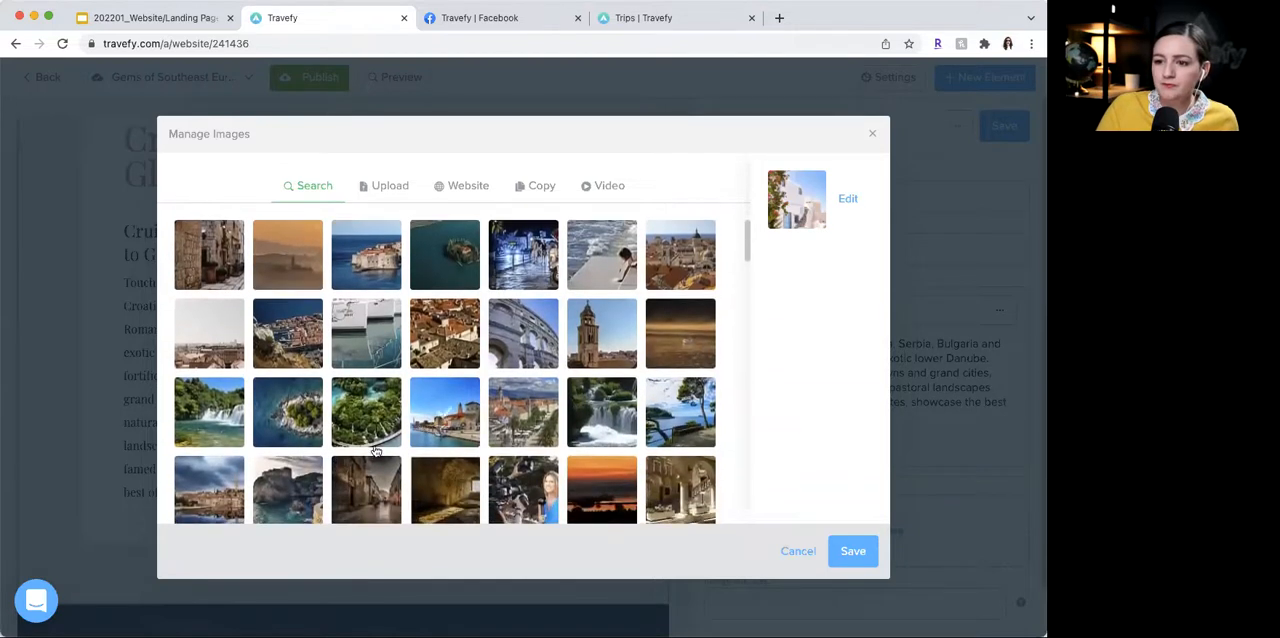
{"action": "left_click", "coordinate": [222, 486]}
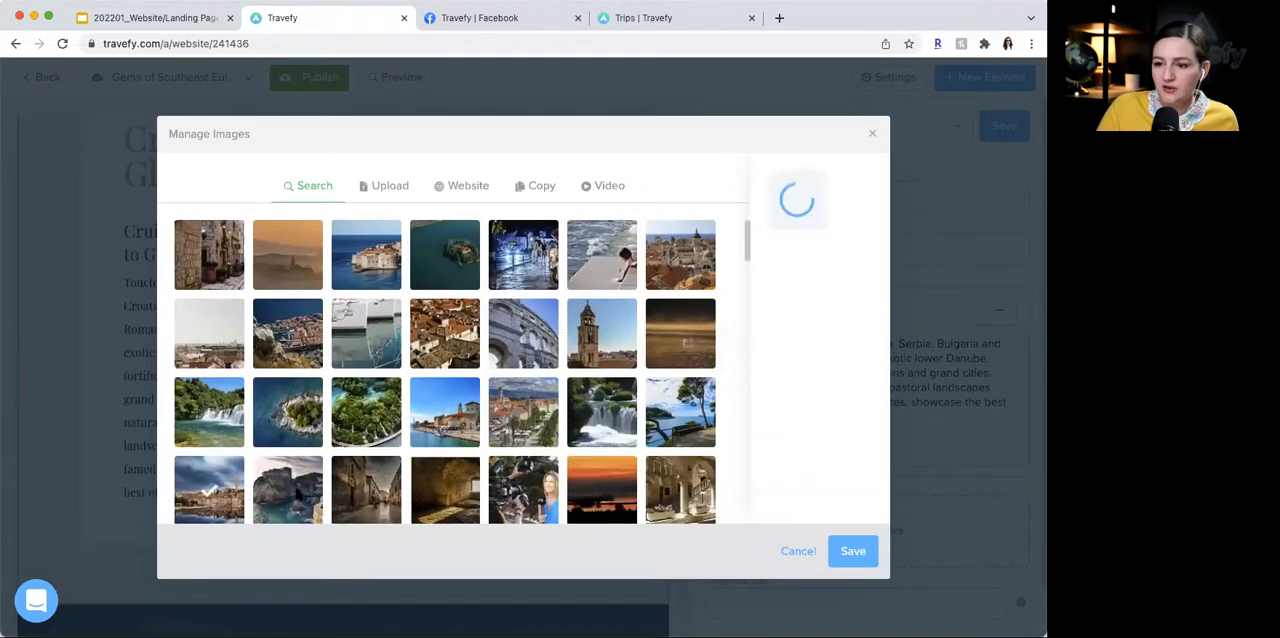
{"action": "left_click", "coordinate": [853, 551]}
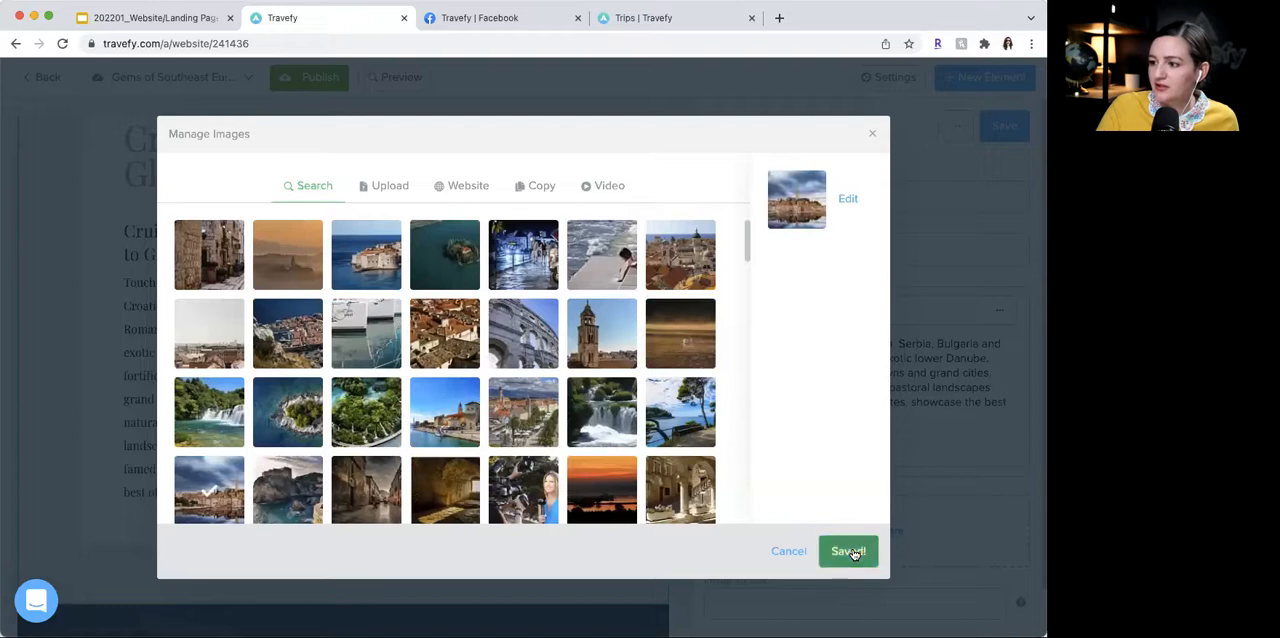
{"action": "left_click", "coordinate": [1003, 127]}
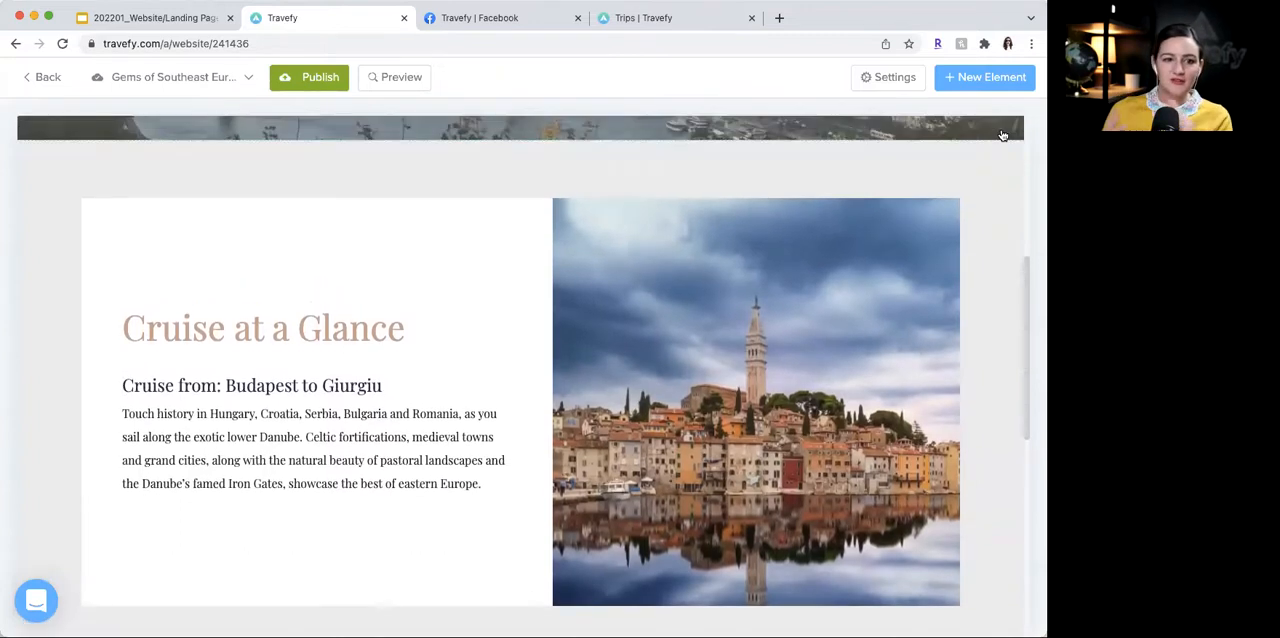
{"action": "mouse_move", "coordinate": [820, 249]}
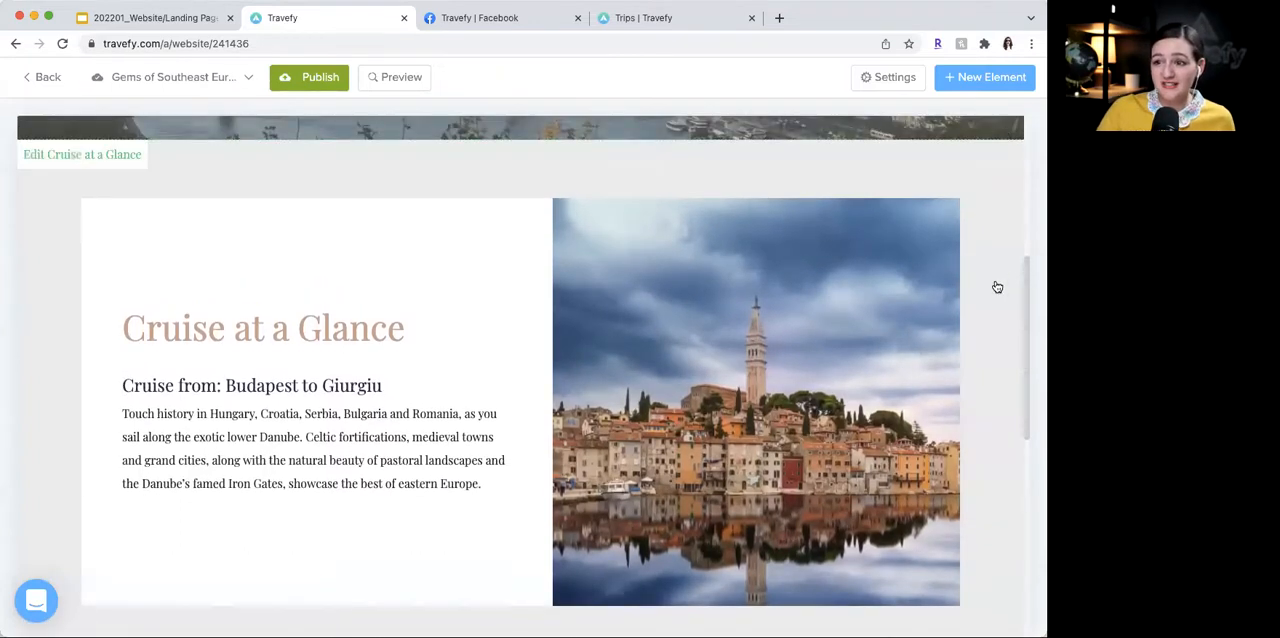
{"action": "scroll", "coordinate": [997, 287], "scroll_direction": "down", "scroll_amount": 1}
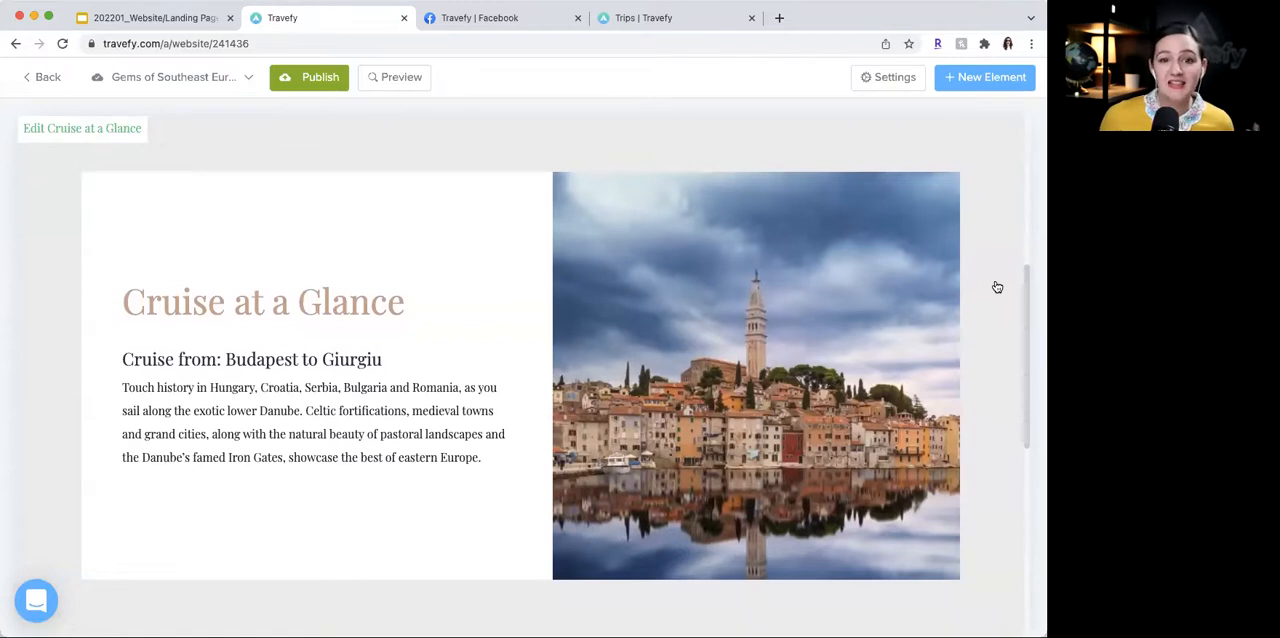
{"action": "scroll", "coordinate": [997, 287], "scroll_direction": "up", "scroll_amount": 5}
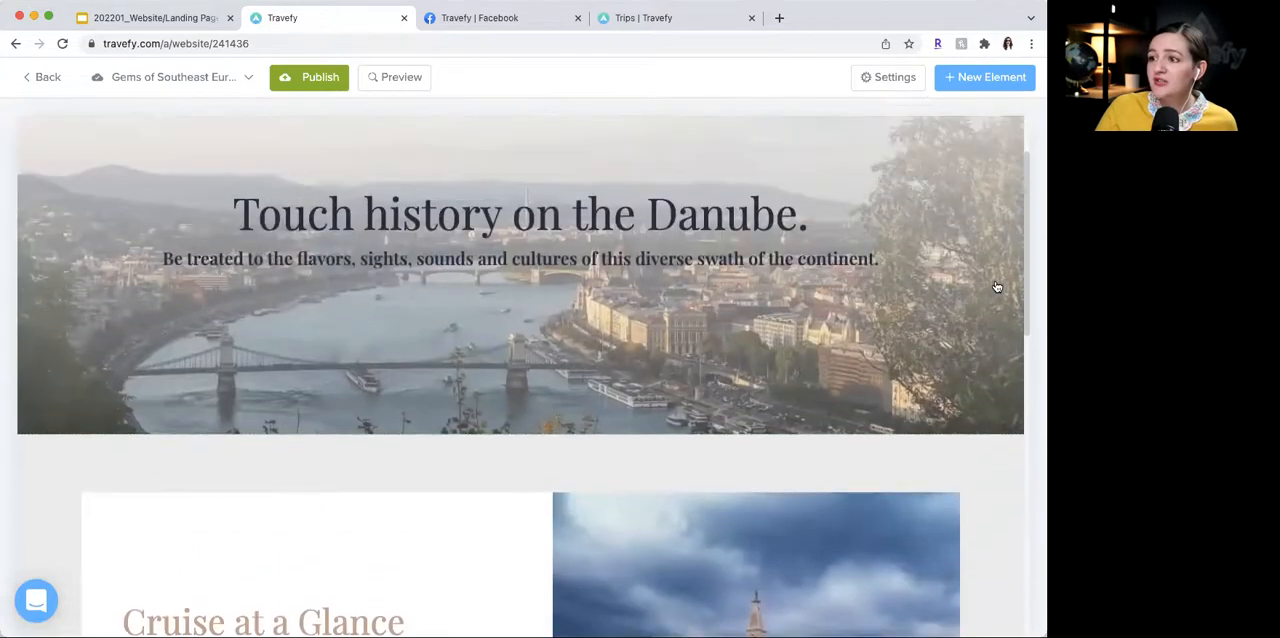
- Review the Danube hero section and the "Cruise at a Glance" section on the landing page
{"action": "scroll", "coordinate": [914, 271], "scroll_direction": "down", "scroll_amount": 1}
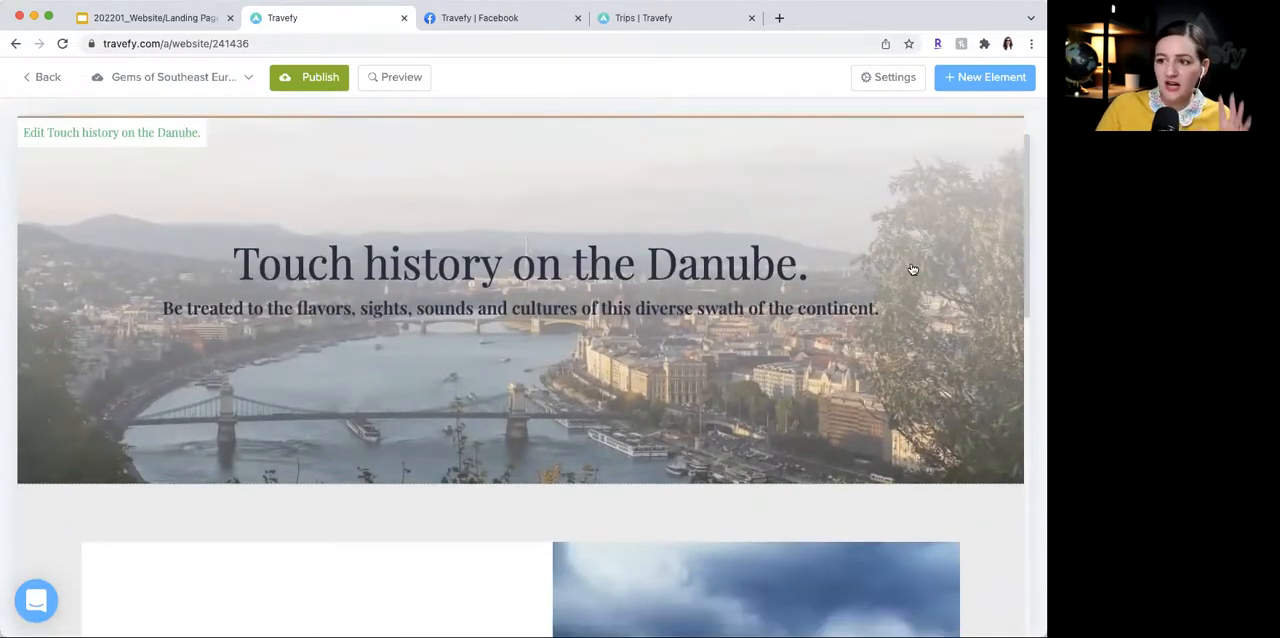
{"action": "scroll", "coordinate": [912, 269], "scroll_direction": "down", "scroll_amount": 3}
{"action": "scroll", "coordinate": [912, 269], "scroll_direction": "down", "scroll_amount": 3}
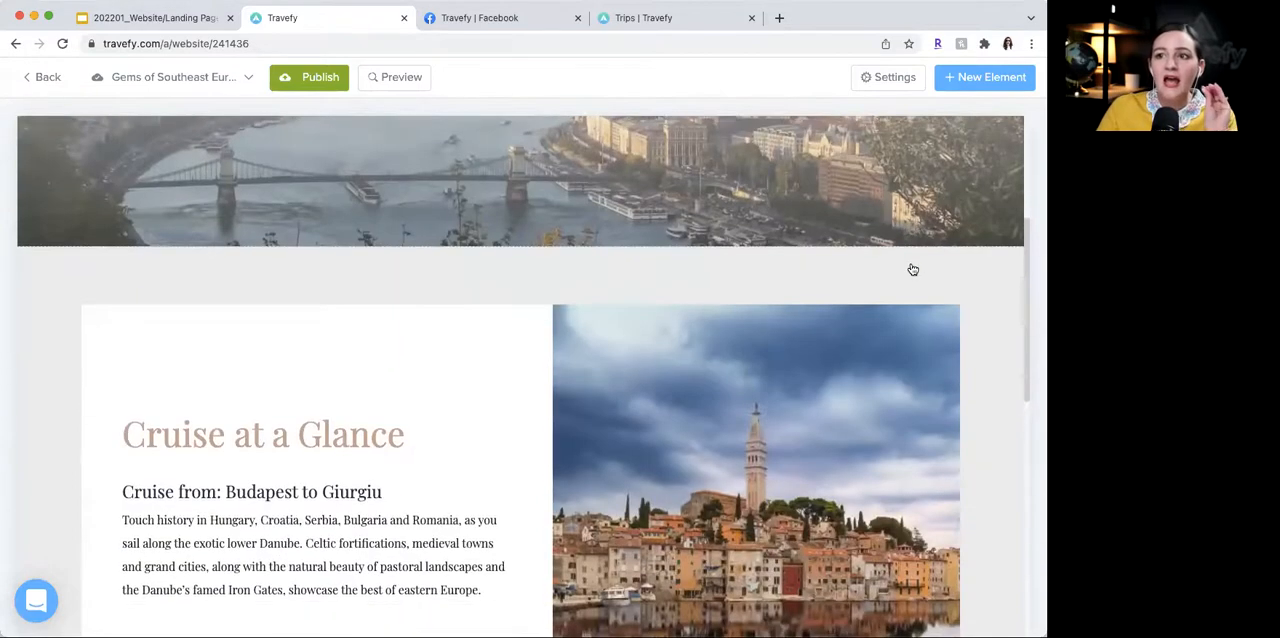
{"action": "scroll", "coordinate": [912, 269], "scroll_direction": "down", "scroll_amount": 2}
{"action": "scroll", "coordinate": [912, 269], "scroll_direction": "down", "scroll_amount": 3}
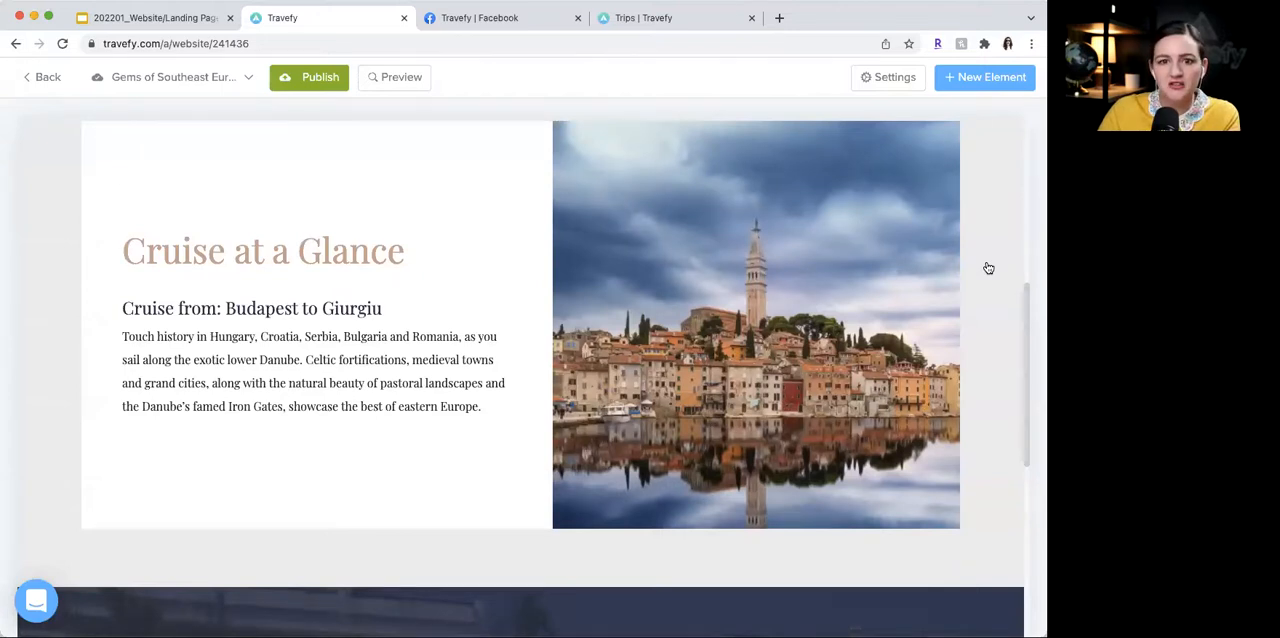
{"action": "scroll", "coordinate": [988, 268], "scroll_direction": "down", "scroll_amount": 1}
{"action": "scroll", "coordinate": [988, 268], "scroll_direction": "up", "scroll_amount": 2}
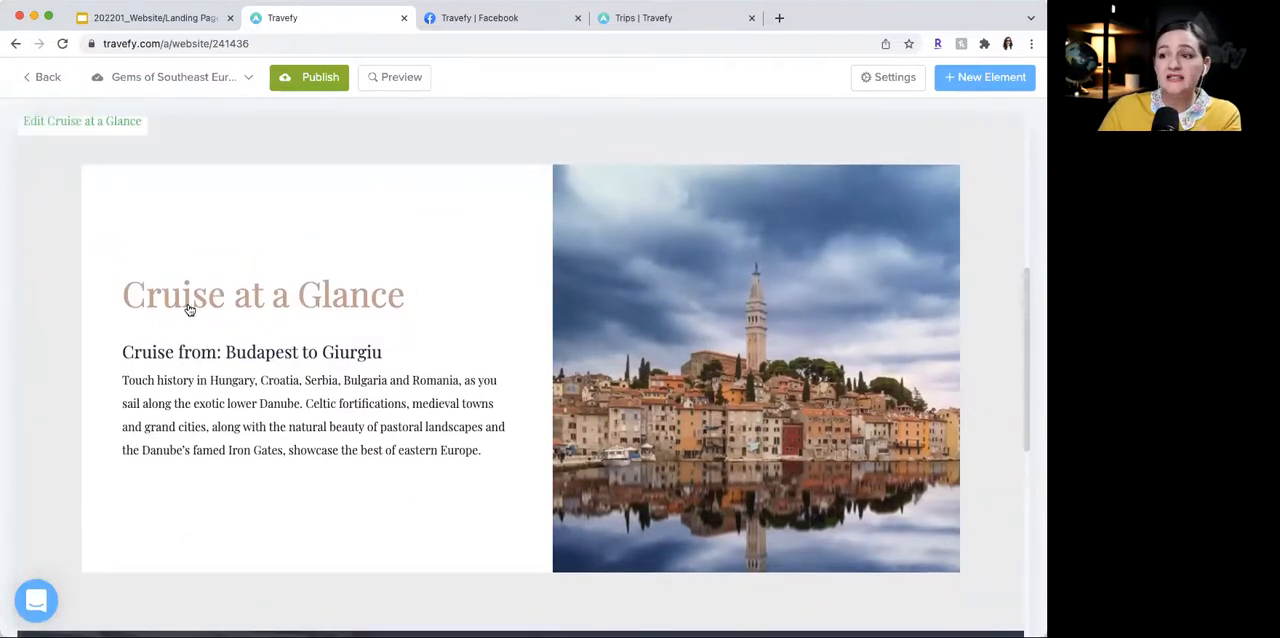
{"action": "scroll", "coordinate": [190, 310], "scroll_direction": "down", "scroll_amount": 1}
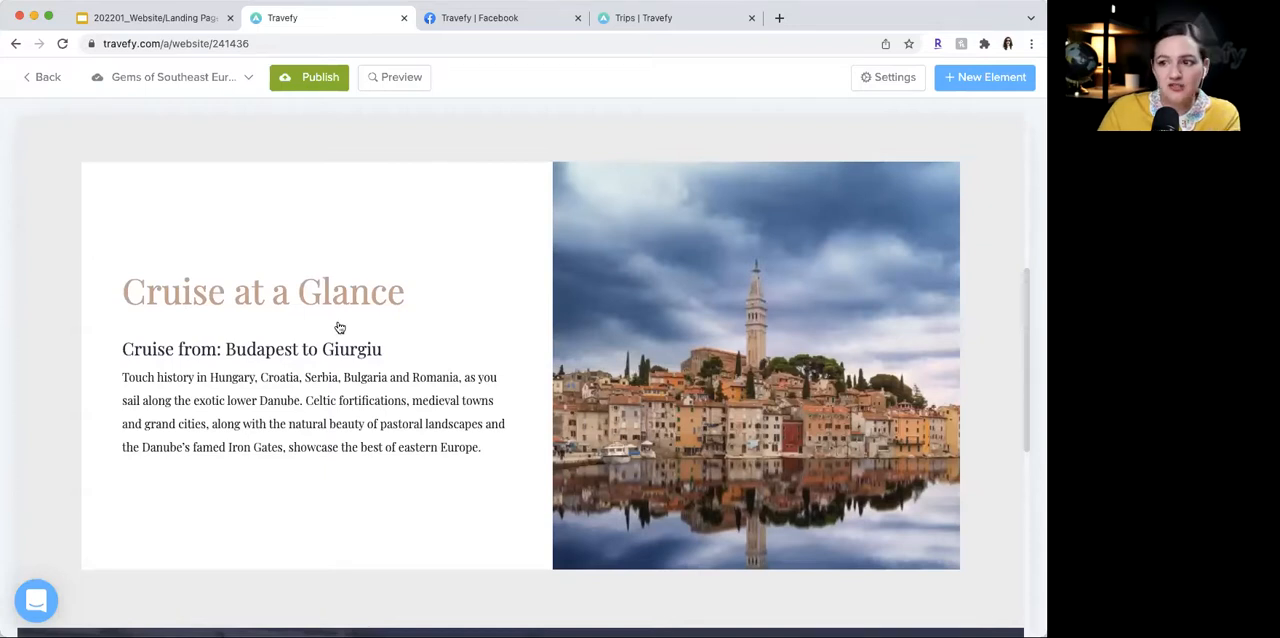
{"action": "scroll", "coordinate": [340, 328], "scroll_direction": "down", "scroll_amount": 1}
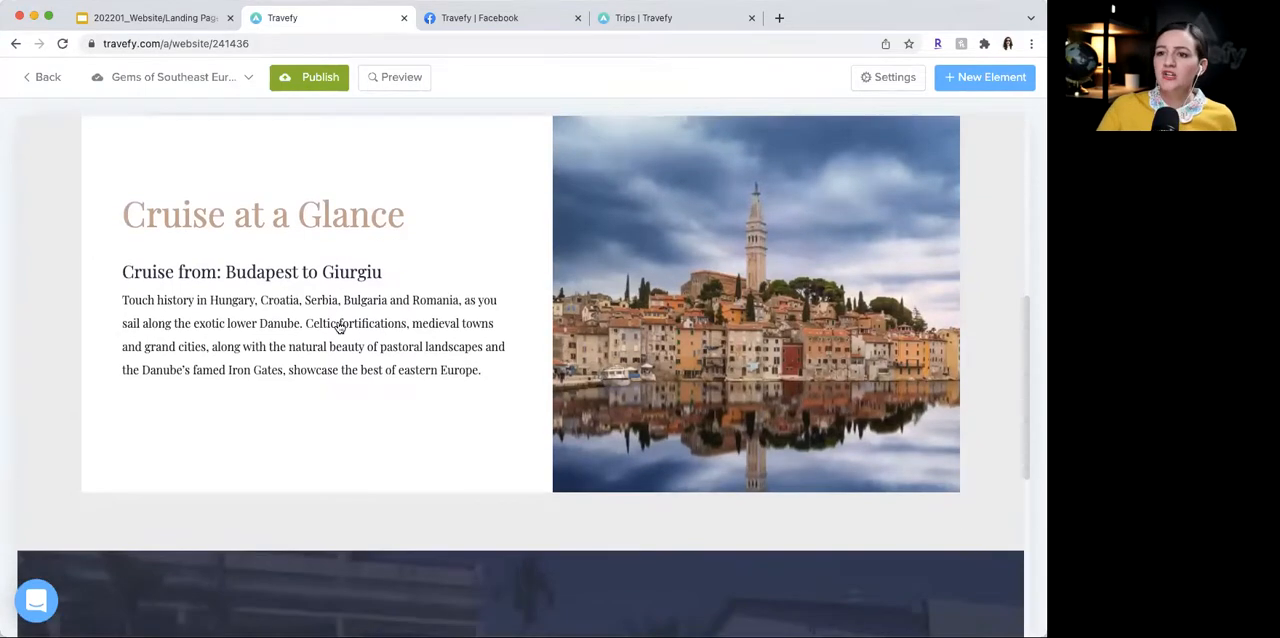
{"action": "scroll", "coordinate": [340, 328], "scroll_direction": "up", "scroll_amount": 1}
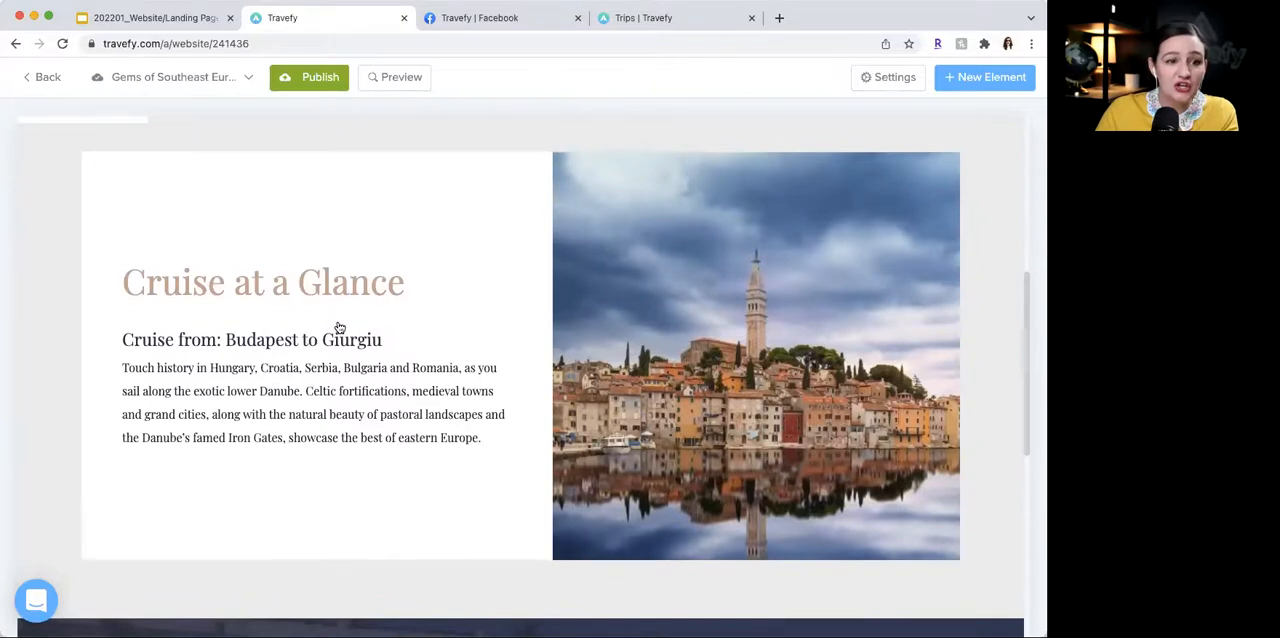
{"action": "scroll", "coordinate": [340, 328], "scroll_direction": "up", "scroll_amount": 1}
{"action": "scroll", "coordinate": [340, 328], "scroll_direction": "down", "scroll_amount": 1}
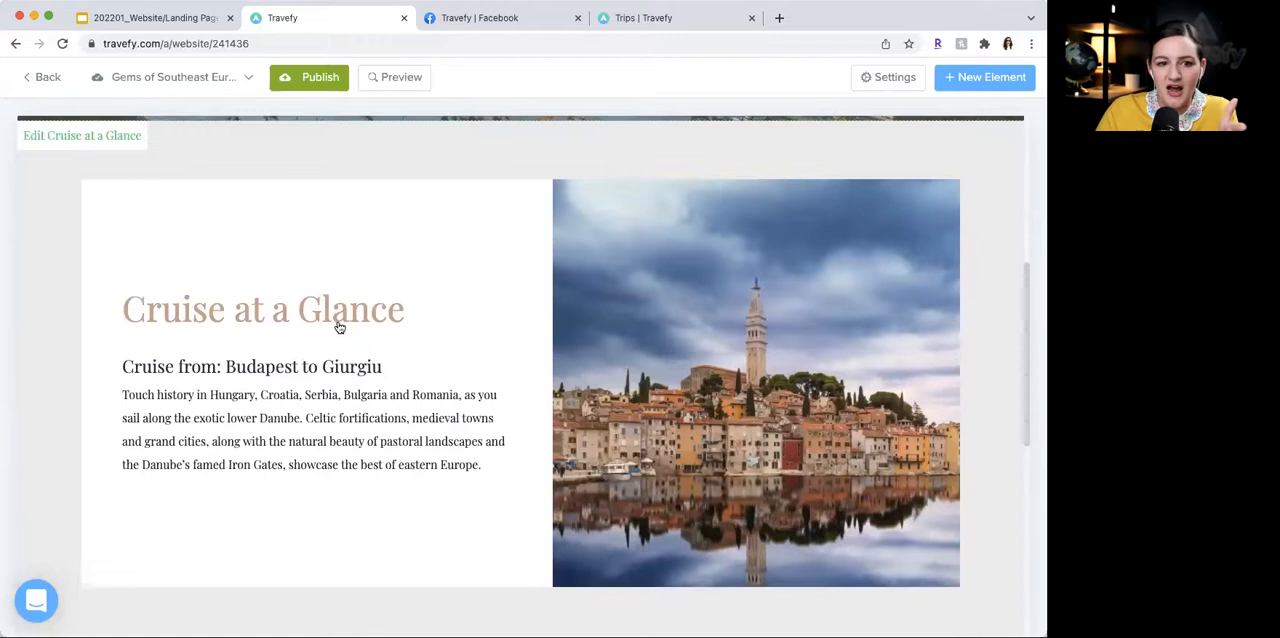
{"action": "scroll", "coordinate": [340, 328], "scroll_direction": "down", "scroll_amount": 1}
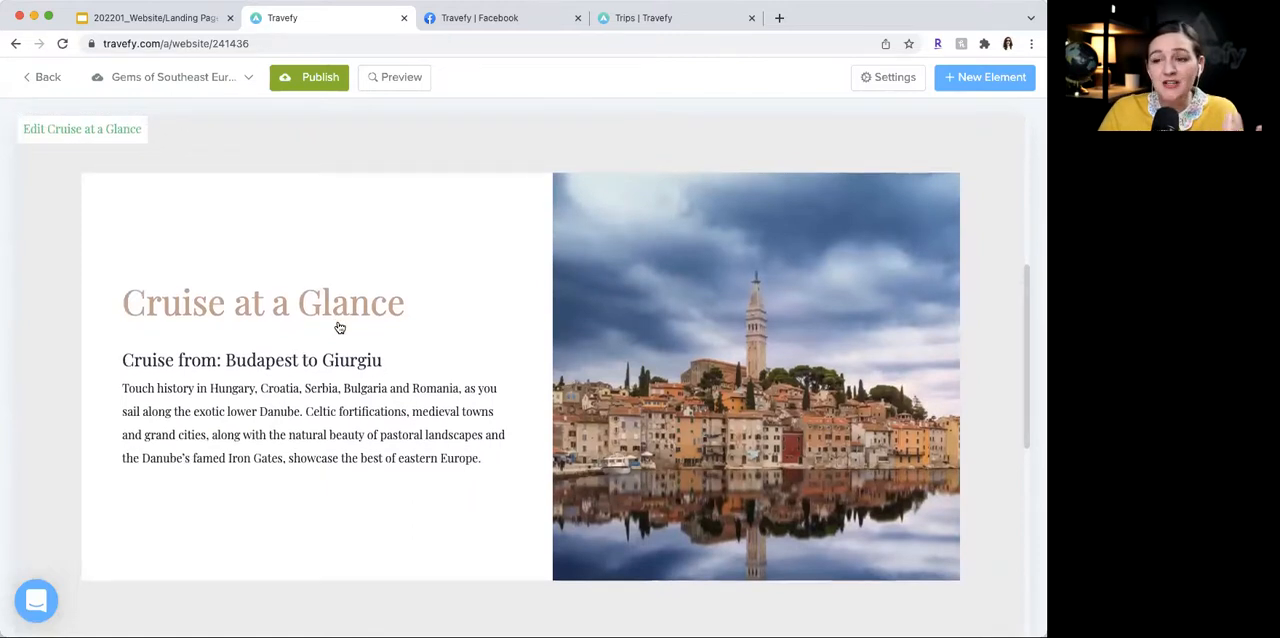
{"action": "scroll", "coordinate": [340, 328], "scroll_direction": "down", "scroll_amount": 3}
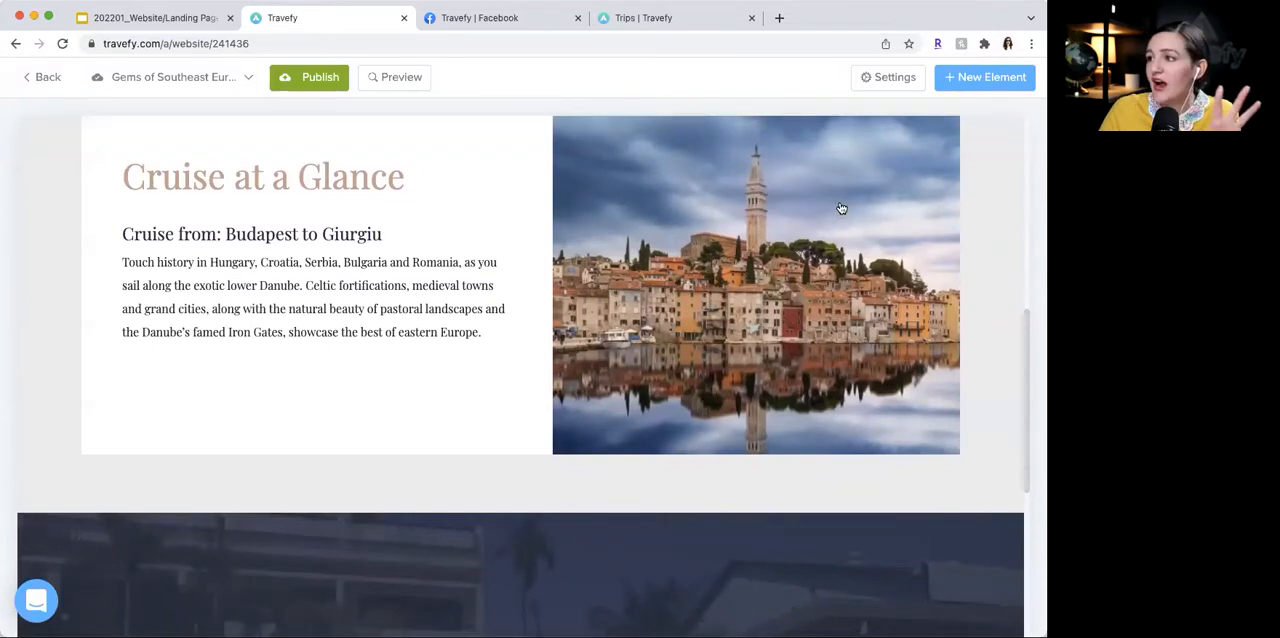
- Add a new Aside element with its image left of the text, placing it directly below the "Cruise at a Glance" section
{"action": "left_click", "coordinate": [952, 88]}
{"action": "scroll", "coordinate": [858, 306], "scroll_direction": "down", "scroll_amount": 5}
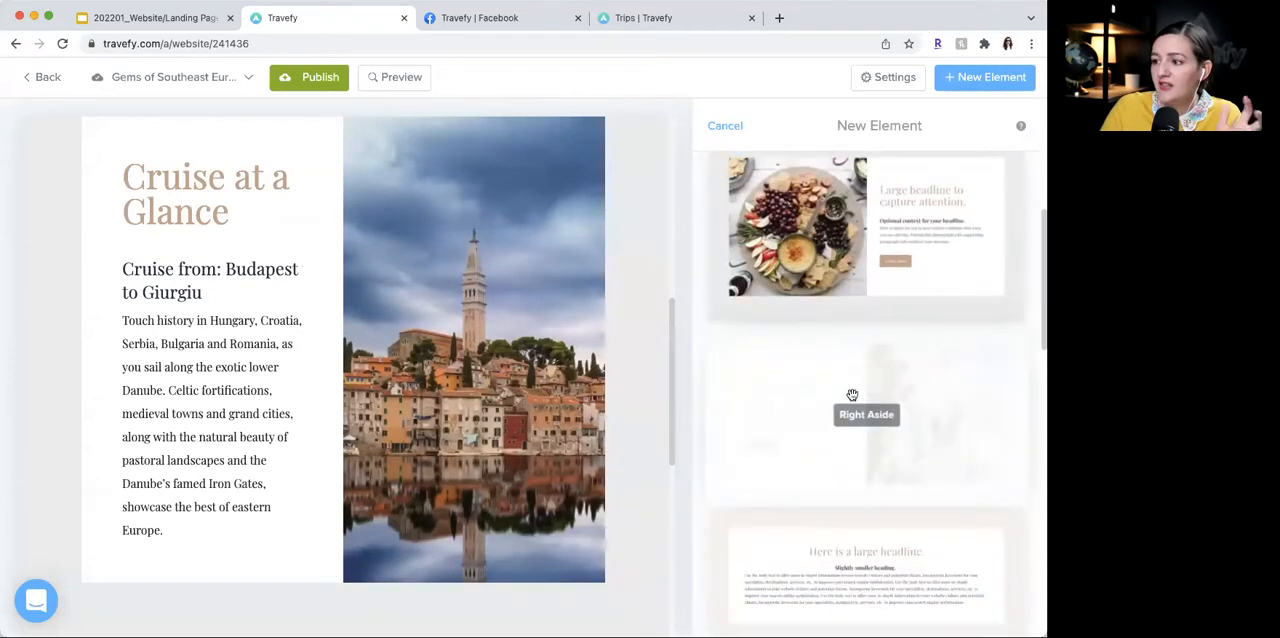
{"action": "scroll", "coordinate": [323, 340], "scroll_direction": "down", "scroll_amount": 2}
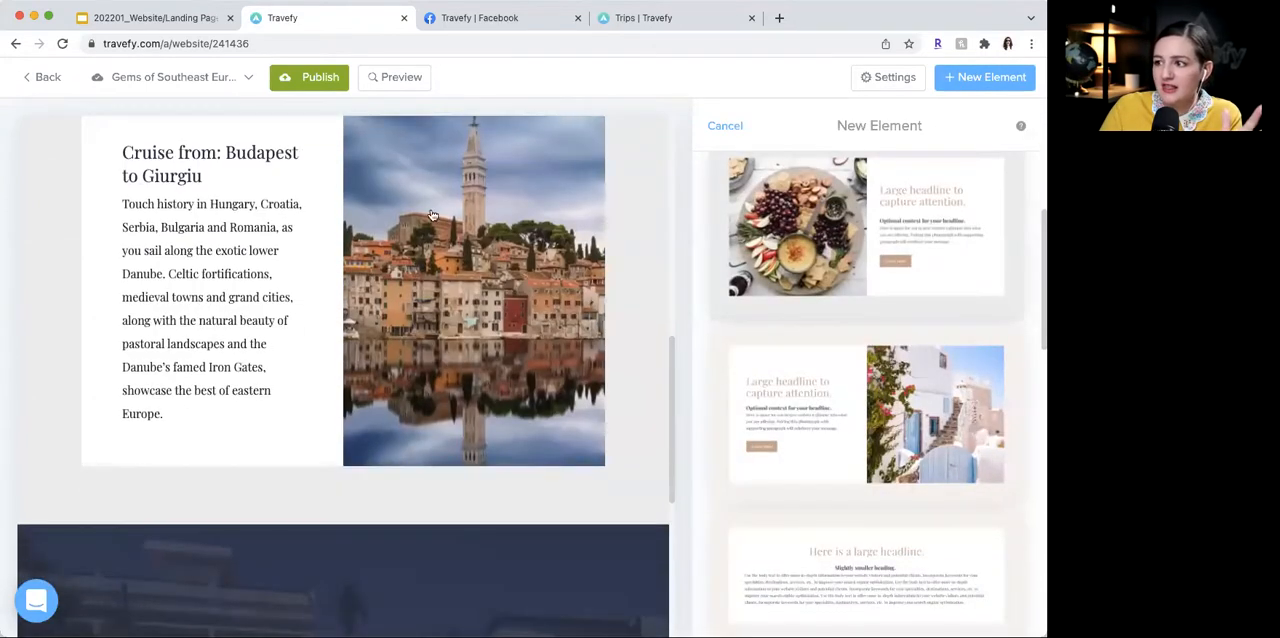
{"action": "left_click", "coordinate": [897, 237]}
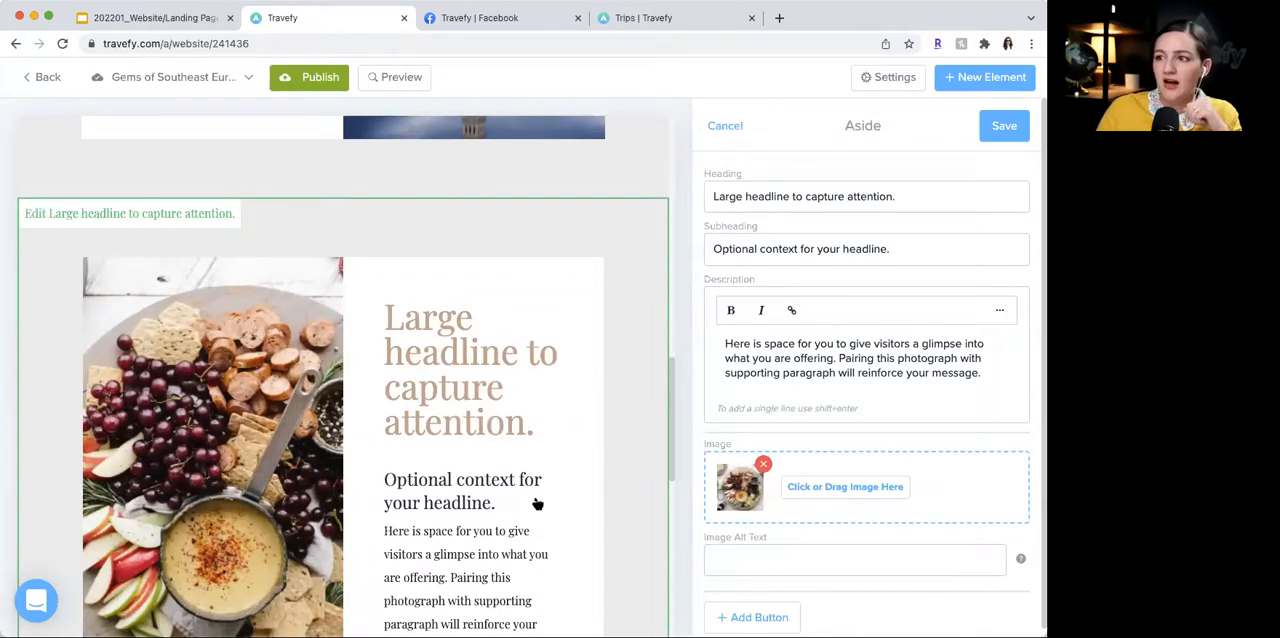
{"action": "scroll", "coordinate": [537, 503], "scroll_direction": "down", "scroll_amount": 3}
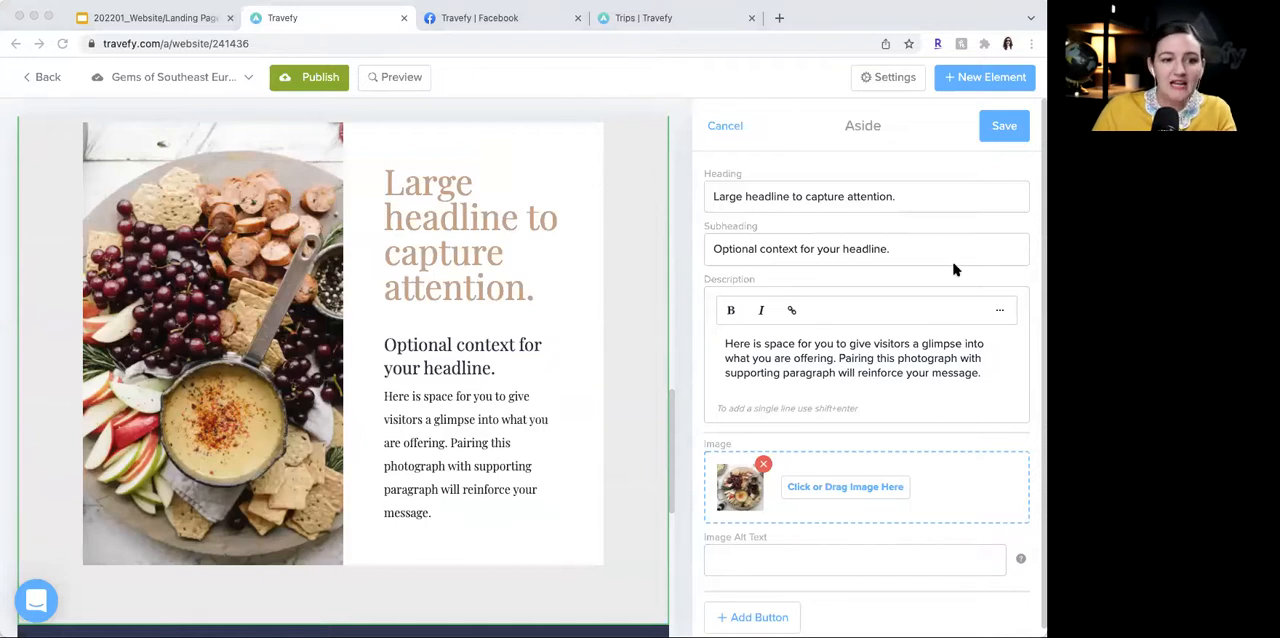
- Replace the new Aside's heading with "Trip of a lifetime." in quotation marks and its subheading with "Client Review:"
{"action": "left_click", "coordinate": [857, 206]}
{"action": "triple_click", "coordinate": [857, 206]}
{"action": "type", "text": "\"Trip of a lifetime.\""}
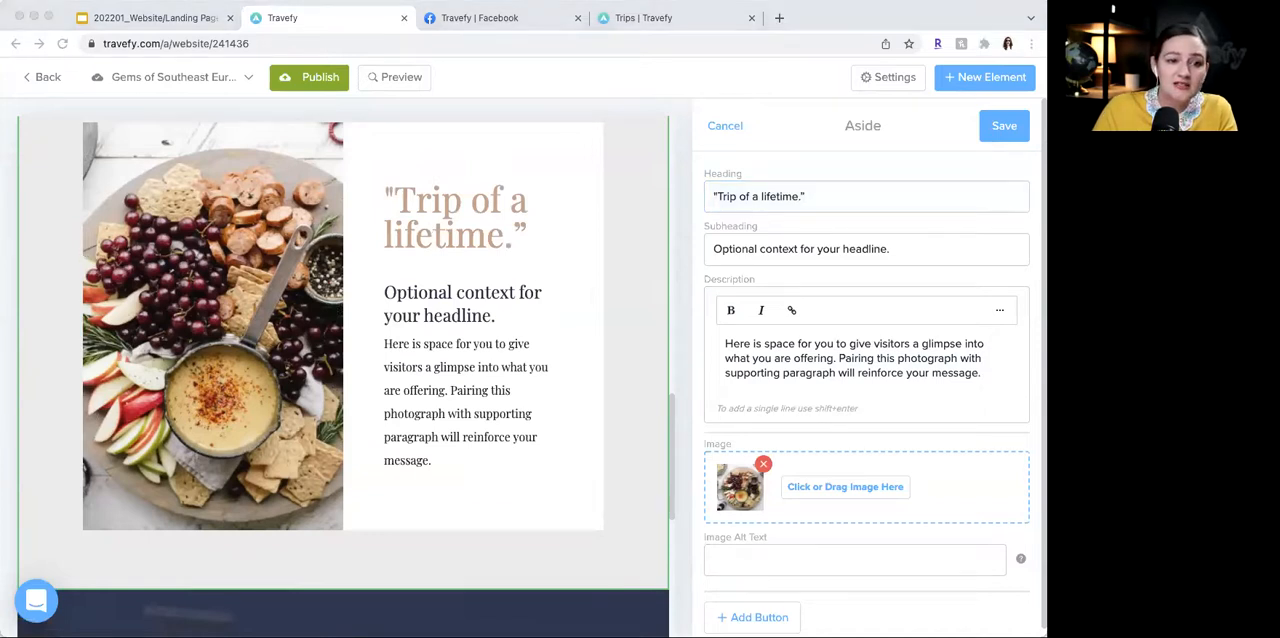
{"action": "left_click", "coordinate": [786, 252]}
{"action": "triple_click", "coordinate": [786, 252]}
{"action": "type", "text": "Client Review:"}
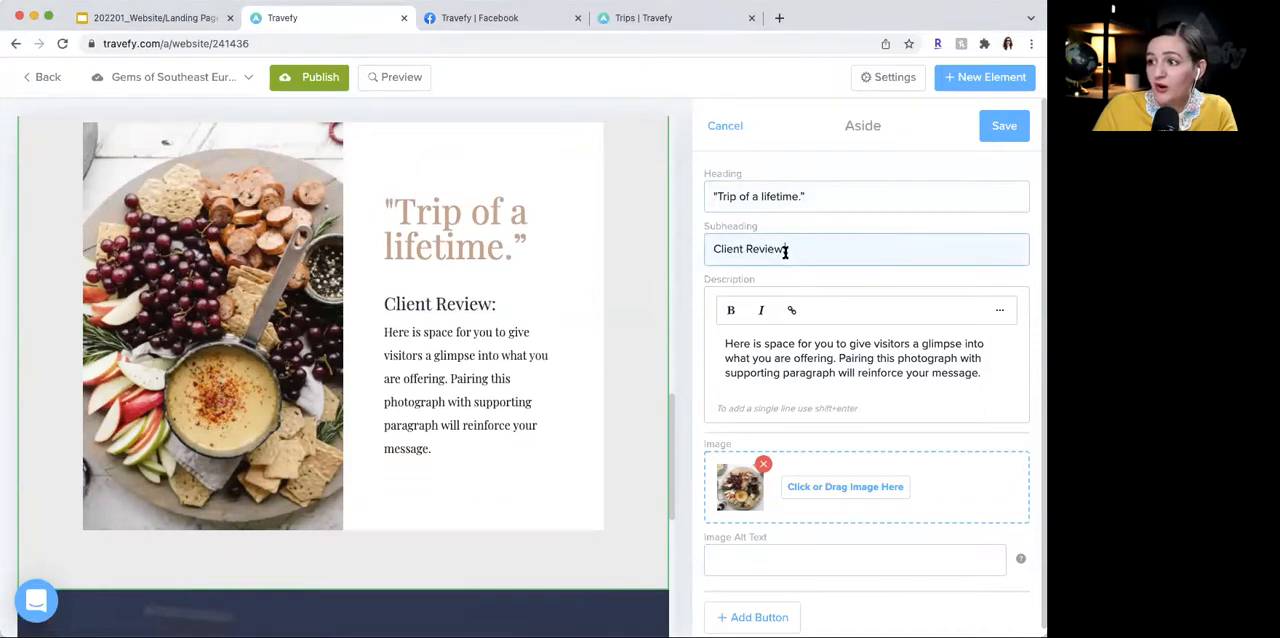
- Replace the new Aside's description with the client testimonial starting "I was absolutely blown away with my river cruise experience"
{"action": "key", "text": "super+Tab"}
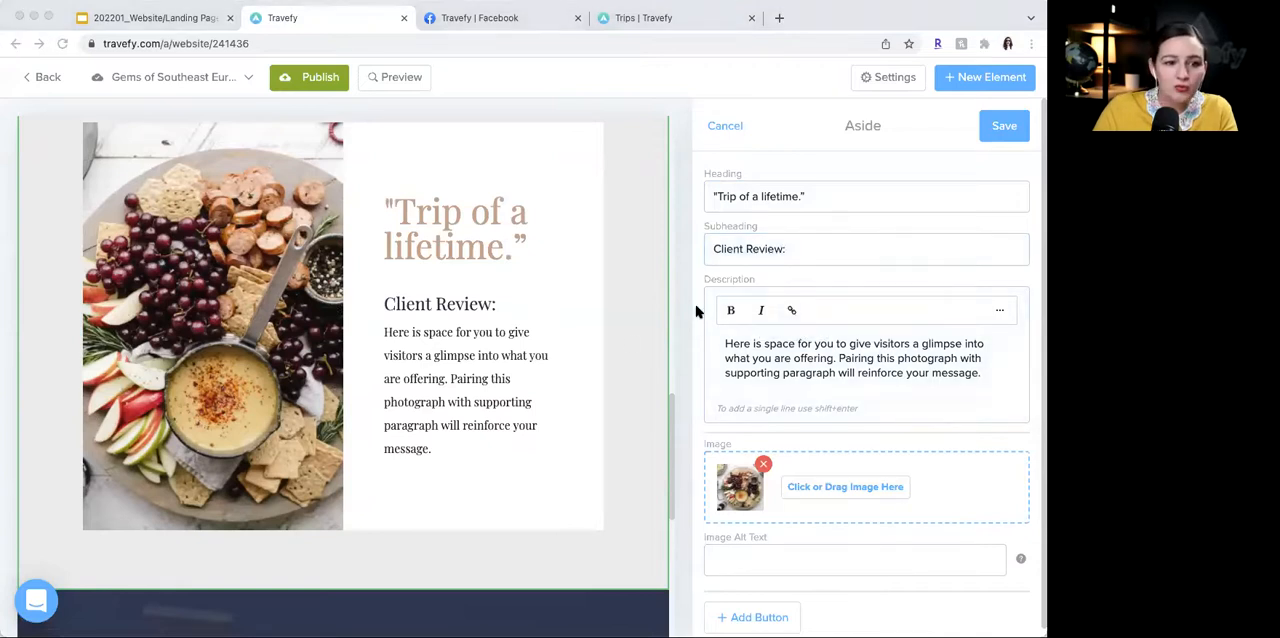
{"action": "left_click", "coordinate": [757, 345]}
{"action": "triple_click", "coordinate": [757, 345]}
{"action": "type", "text": "\"I was absolutely blown away with my river cruise experience working with Katy! I tell all my friends and family that they need to book a river cruise with Travelistas ASAP! It completely changed the way I travel. Katy even added details to the trip to make it unique for me. I can't wait to sail again!\""}
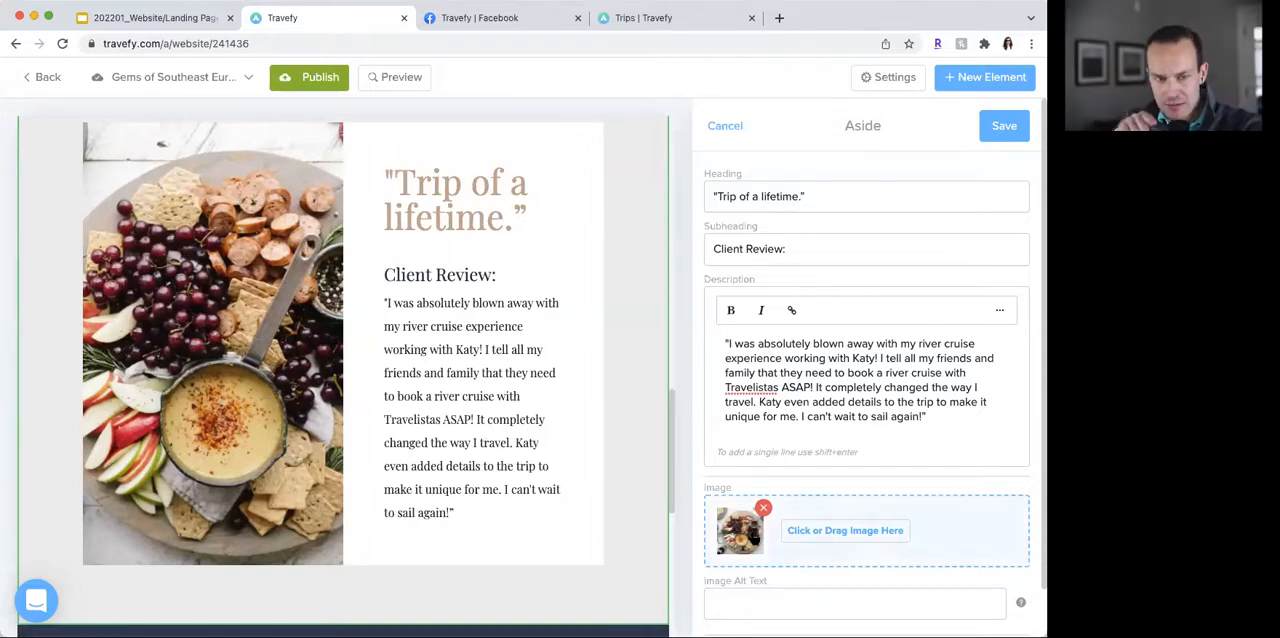
- Open the client review Aside's image manager and search the image database for "traveler"
{"action": "left_click", "coordinate": [752, 537]}
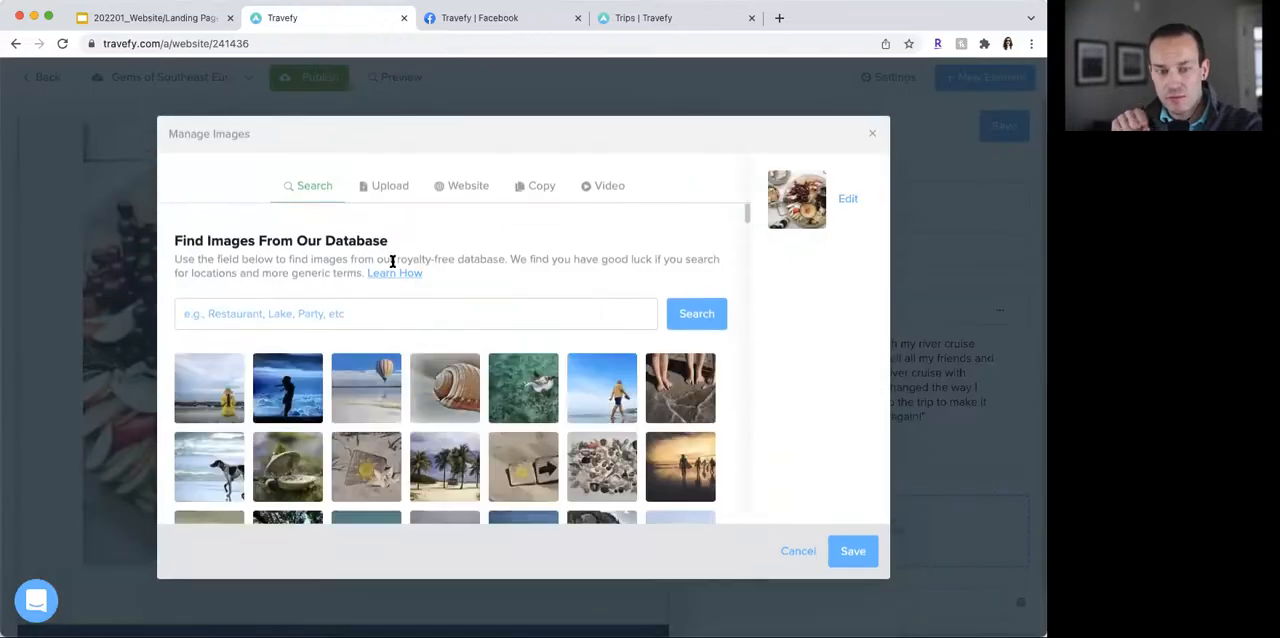
{"action": "left_click", "coordinate": [426, 319]}
{"action": "type", "text": "traveler"}
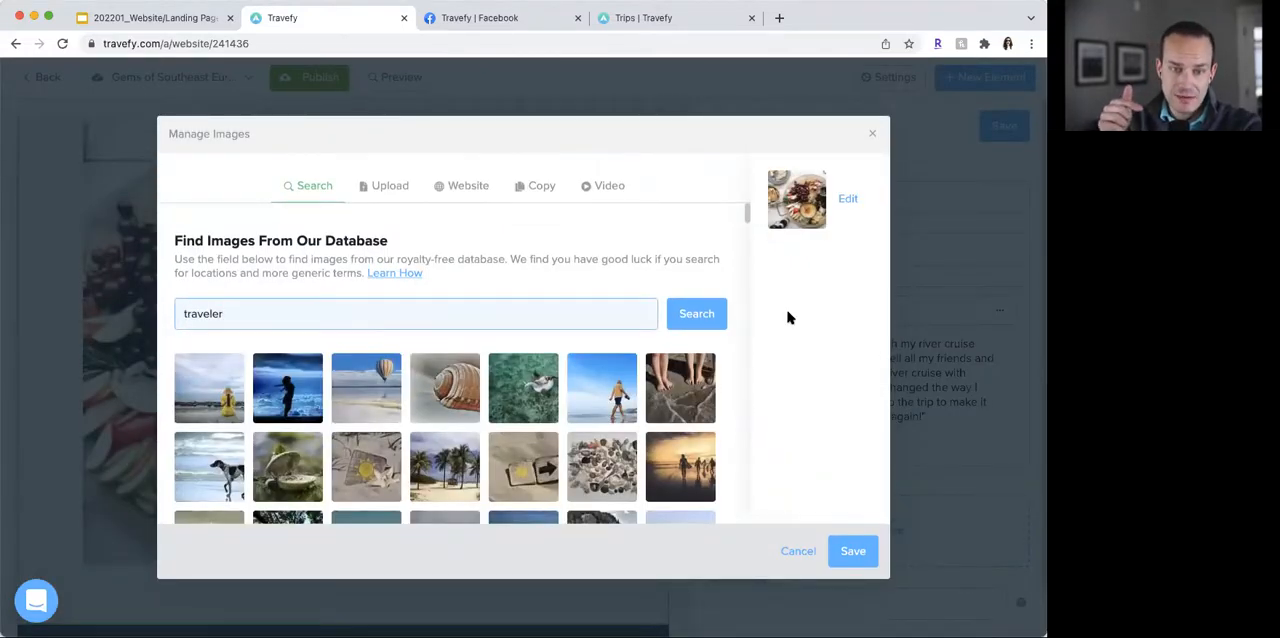
{"action": "left_click", "coordinate": [690, 314]}
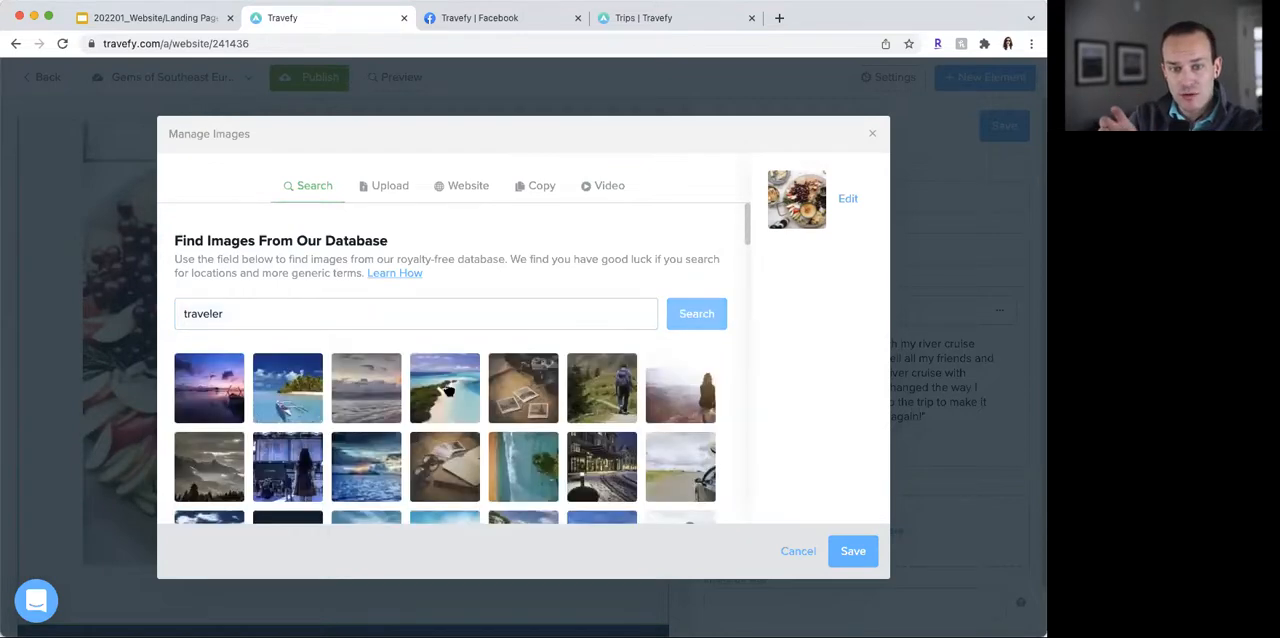
- Choose the photo of the woman in a black hat holding a camera, then save the image and the Aside section
{"action": "scroll", "coordinate": [731, 226], "scroll_direction": "down", "scroll_amount": 5}
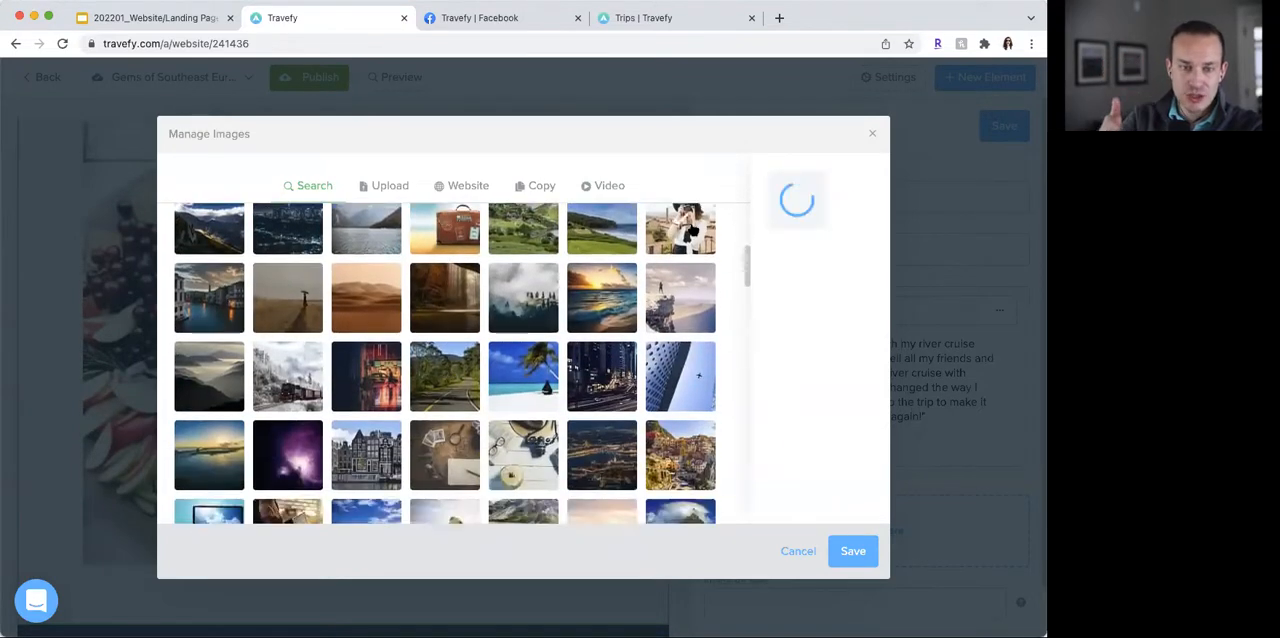
{"action": "left_click", "coordinate": [854, 552]}
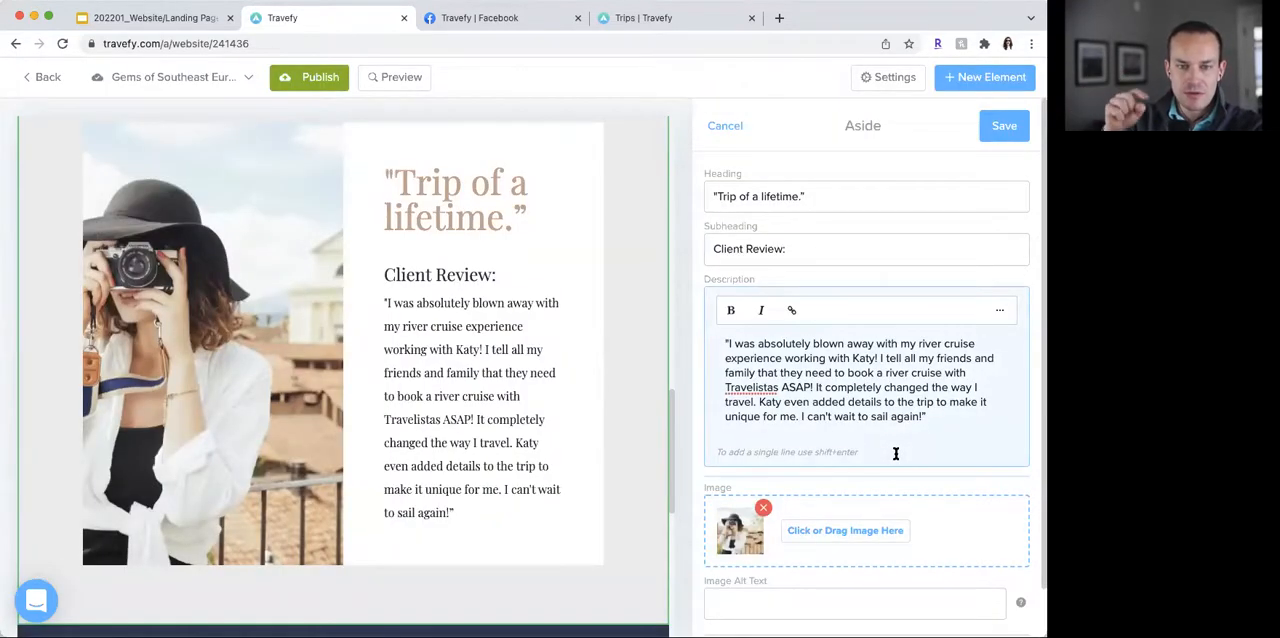
{"action": "left_click", "coordinate": [1015, 135]}
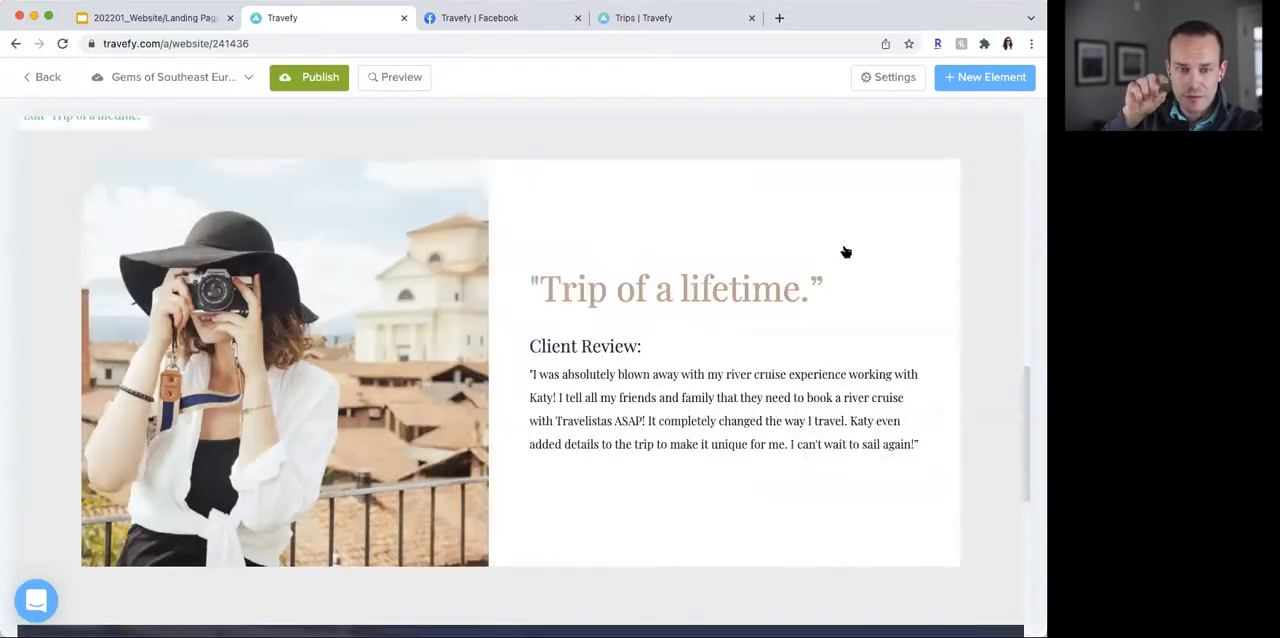
{"action": "scroll", "coordinate": [847, 250], "scroll_direction": "down", "scroll_amount": 1}
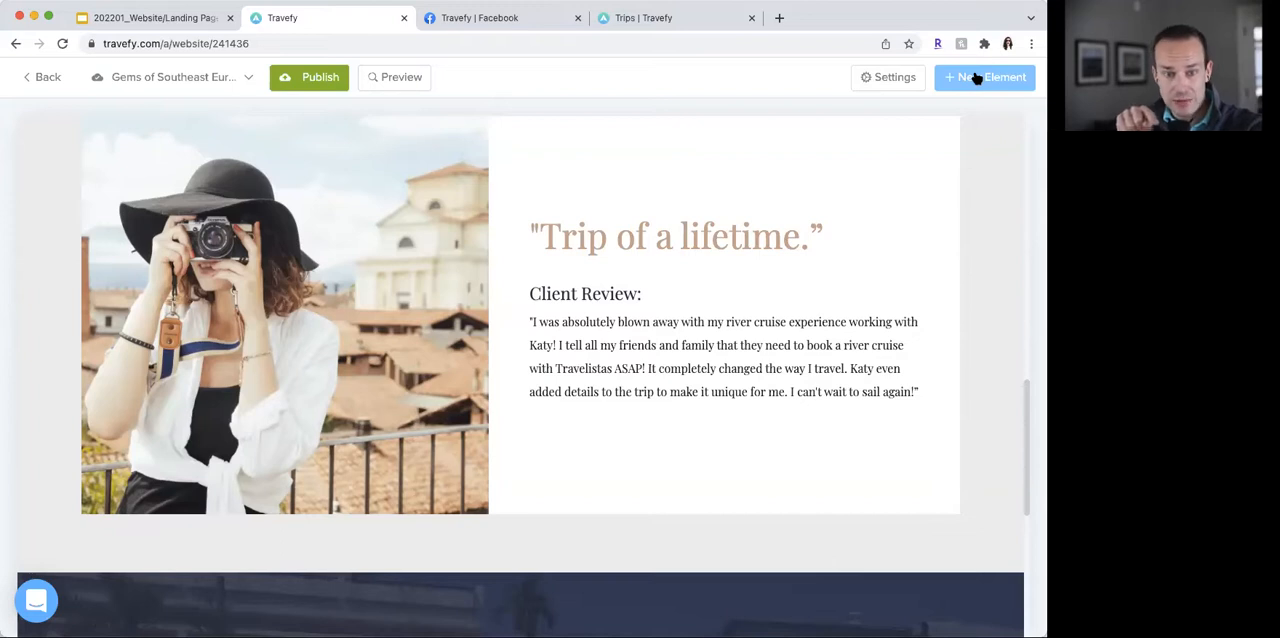
{"action": "scroll", "coordinate": [937, 177], "scroll_direction": "up", "scroll_amount": 1}
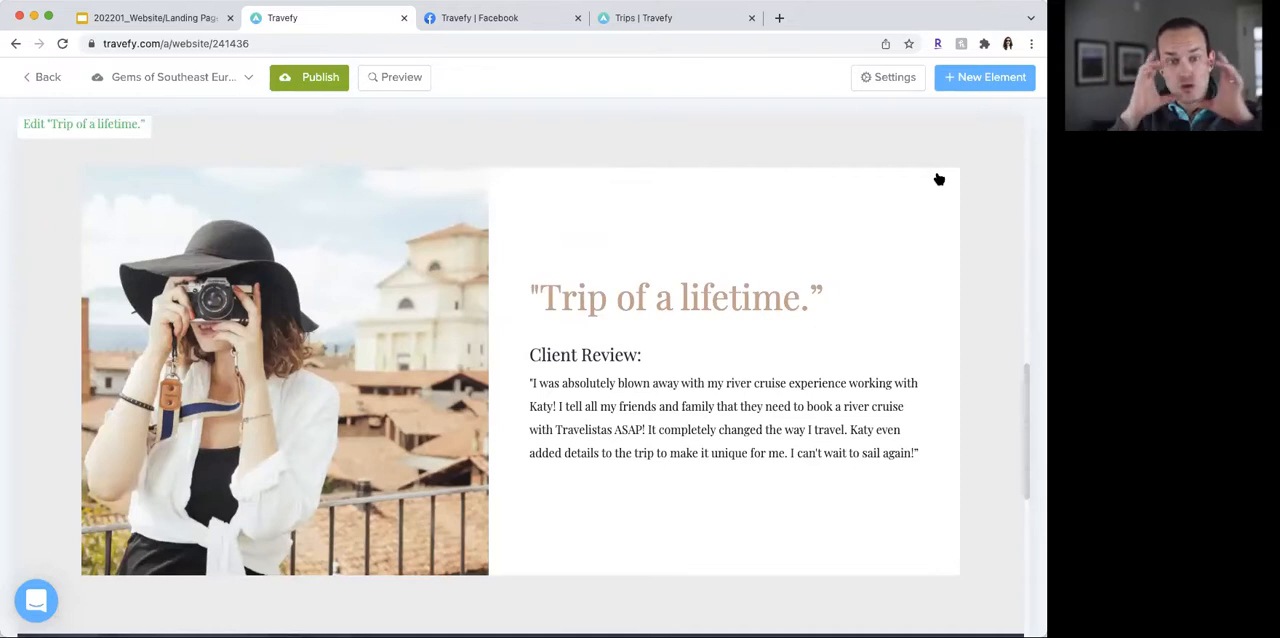
{"action": "scroll", "coordinate": [939, 178], "scroll_direction": "up", "scroll_amount": 5}
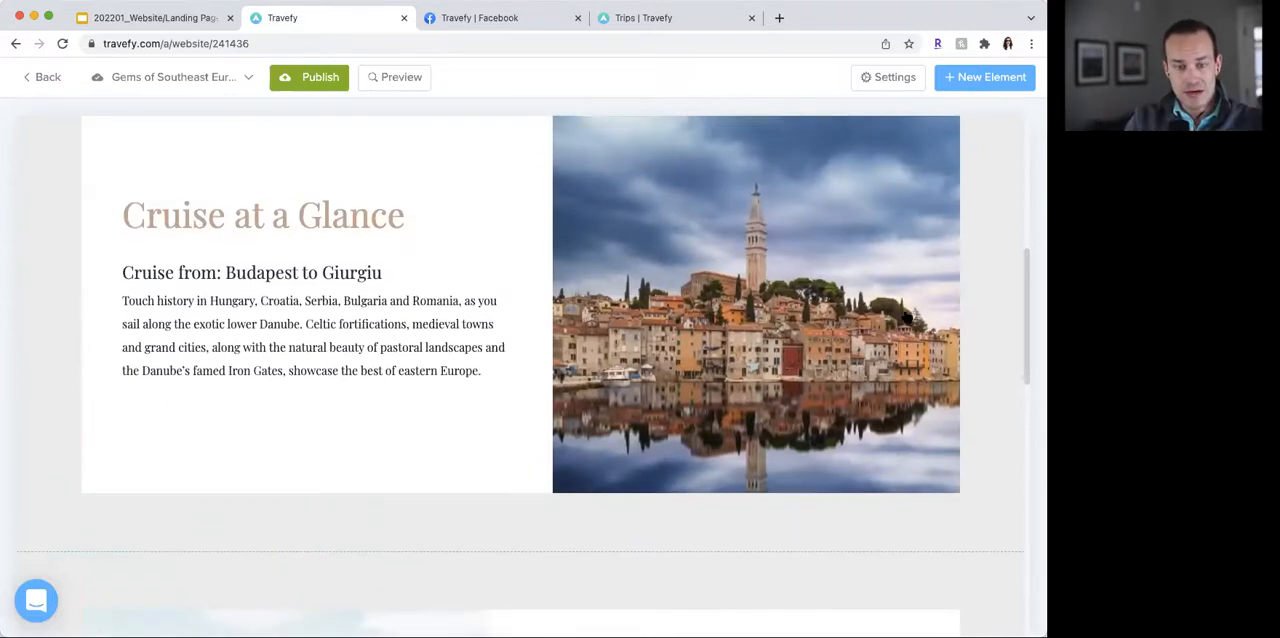
{"action": "scroll", "coordinate": [906, 318], "scroll_direction": "down", "scroll_amount": 5}
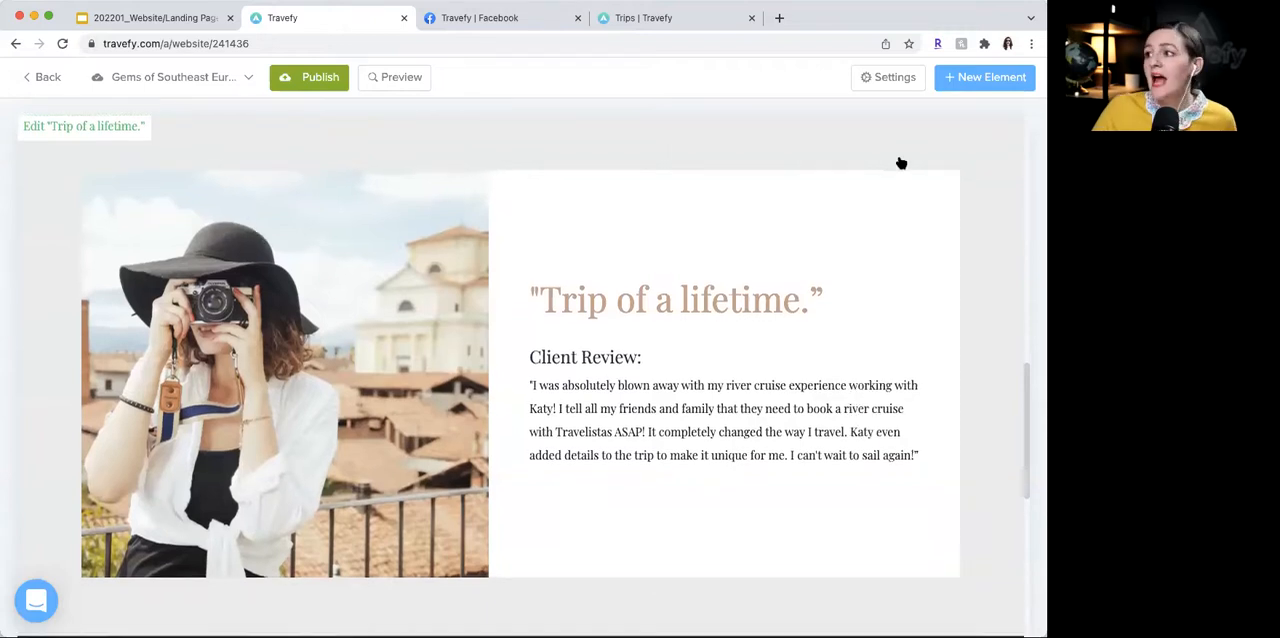
- Preview the landing page on desktop and in the mobile layout, check the stacked sections, and exit the preview
{"action": "left_click", "coordinate": [425, 80]}
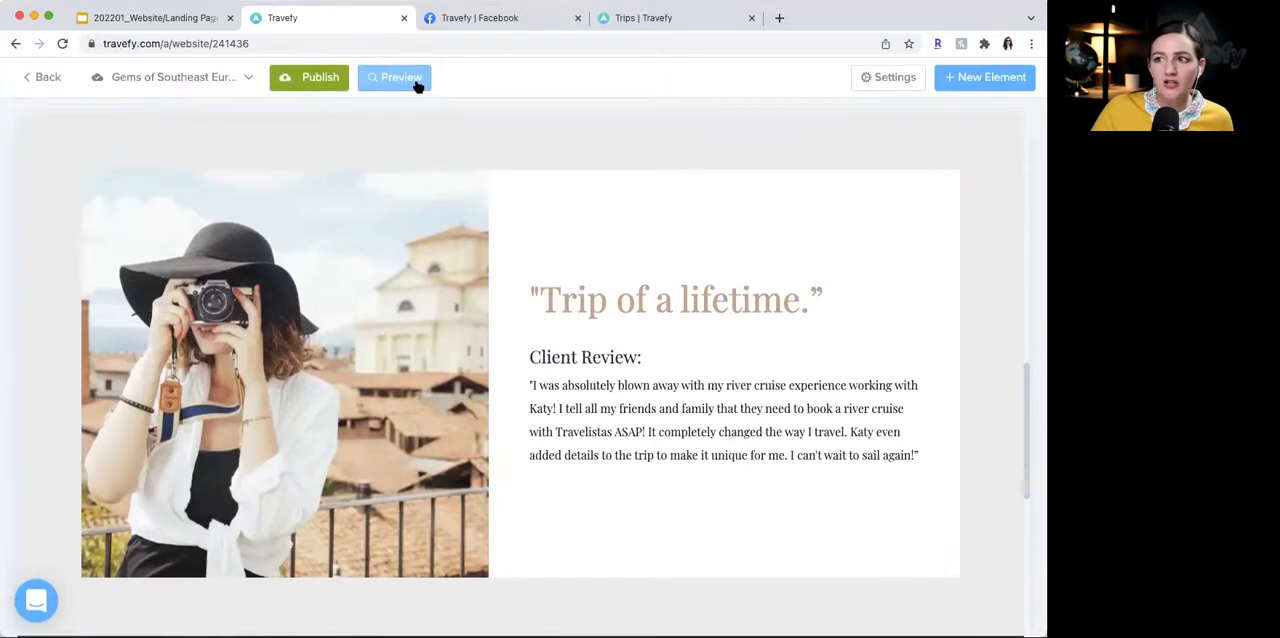
{"action": "scroll", "coordinate": [641, 386], "scroll_direction": "down", "scroll_amount": 10}
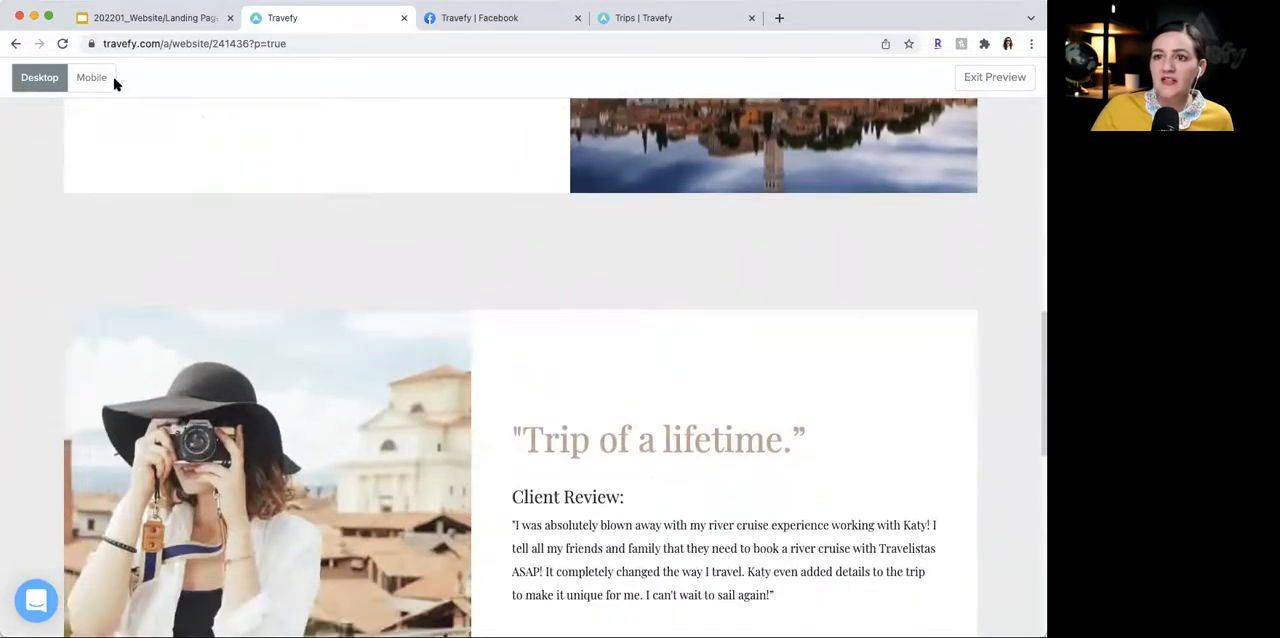
{"action": "left_click", "coordinate": [110, 80]}
{"action": "scroll", "coordinate": [559, 359], "scroll_direction": "up", "scroll_amount": 7}
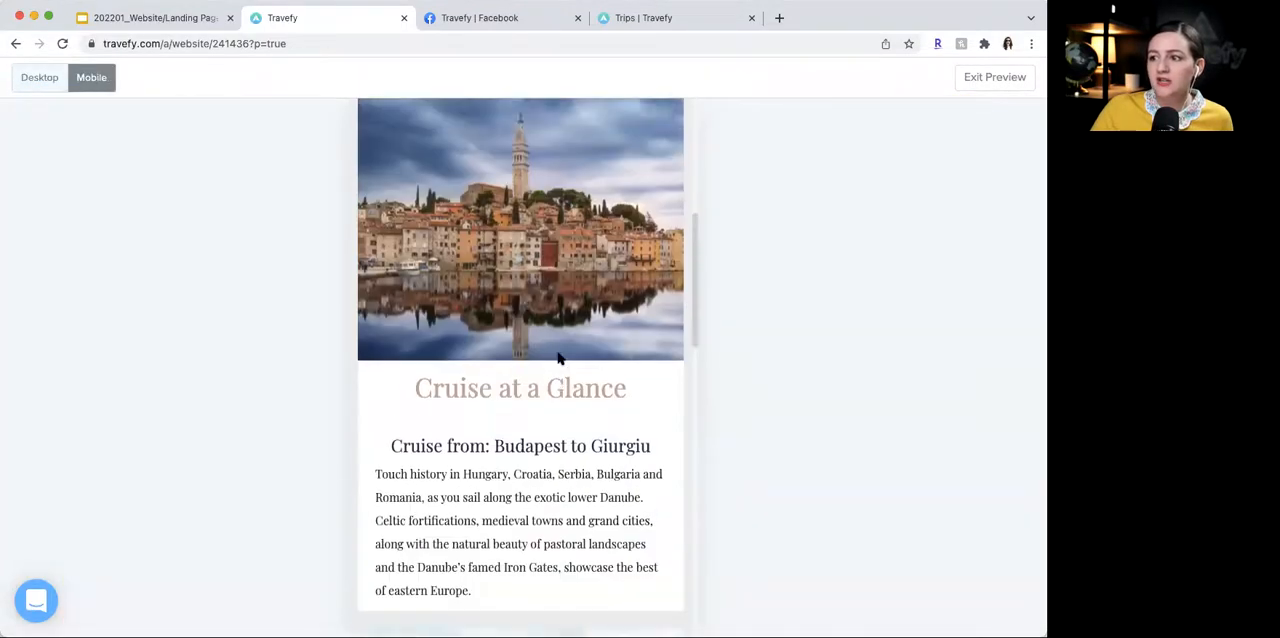
{"action": "scroll", "coordinate": [558, 359], "scroll_direction": "down", "scroll_amount": 10}
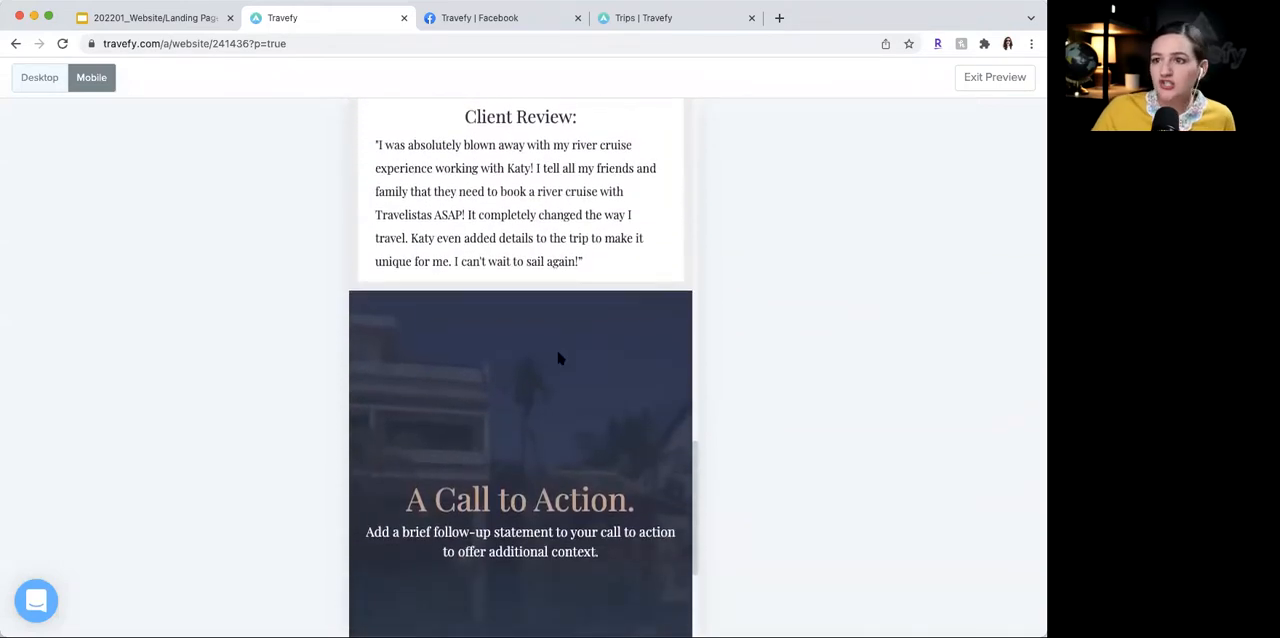
{"action": "scroll", "coordinate": [558, 357], "scroll_direction": "up", "scroll_amount": 1}
{"action": "left_click", "coordinate": [1005, 84]}
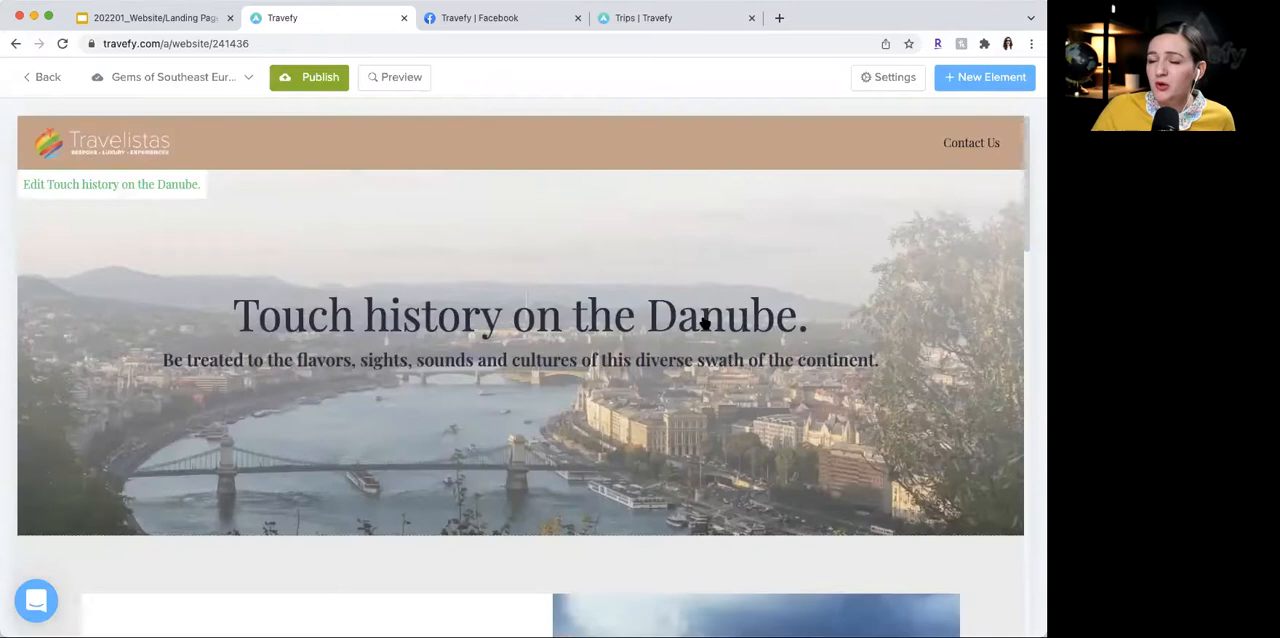
{"action": "scroll", "coordinate": [705, 323], "scroll_direction": "down", "scroll_amount": 4}
{"action": "scroll", "coordinate": [705, 323], "scroll_direction": "down", "scroll_amount": 8}
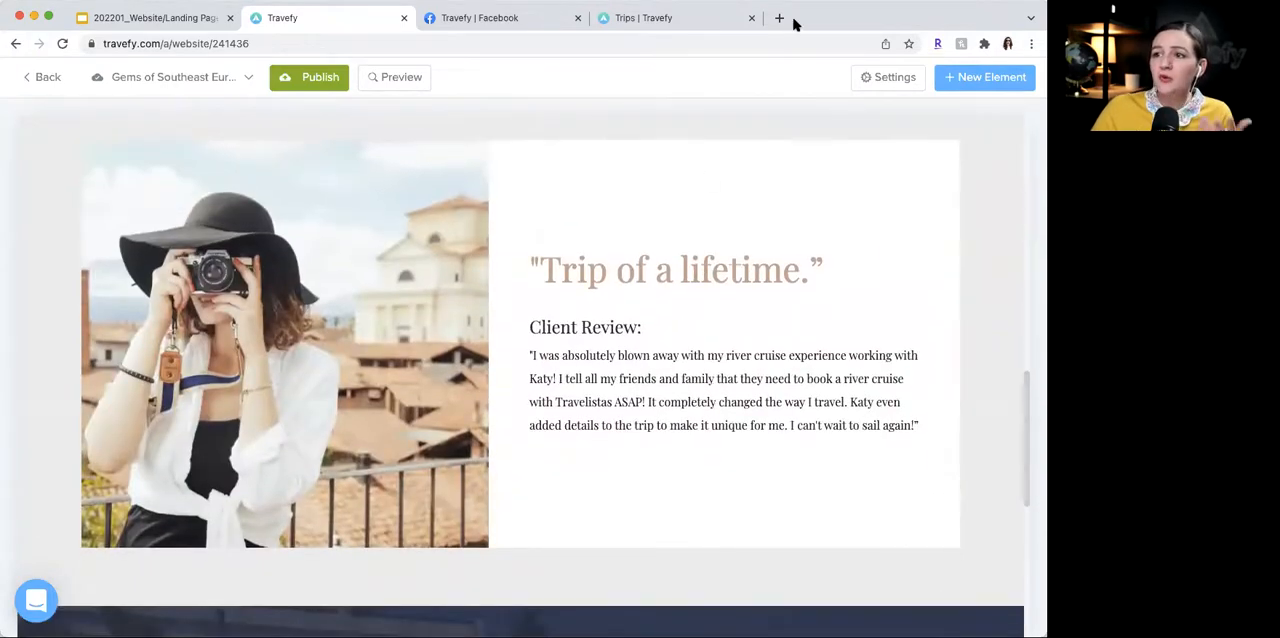
{"action": "scroll", "coordinate": [811, 195], "scroll_direction": "up", "scroll_amount": 1}
{"action": "scroll", "coordinate": [811, 195], "scroll_direction": "up", "scroll_amount": 1}
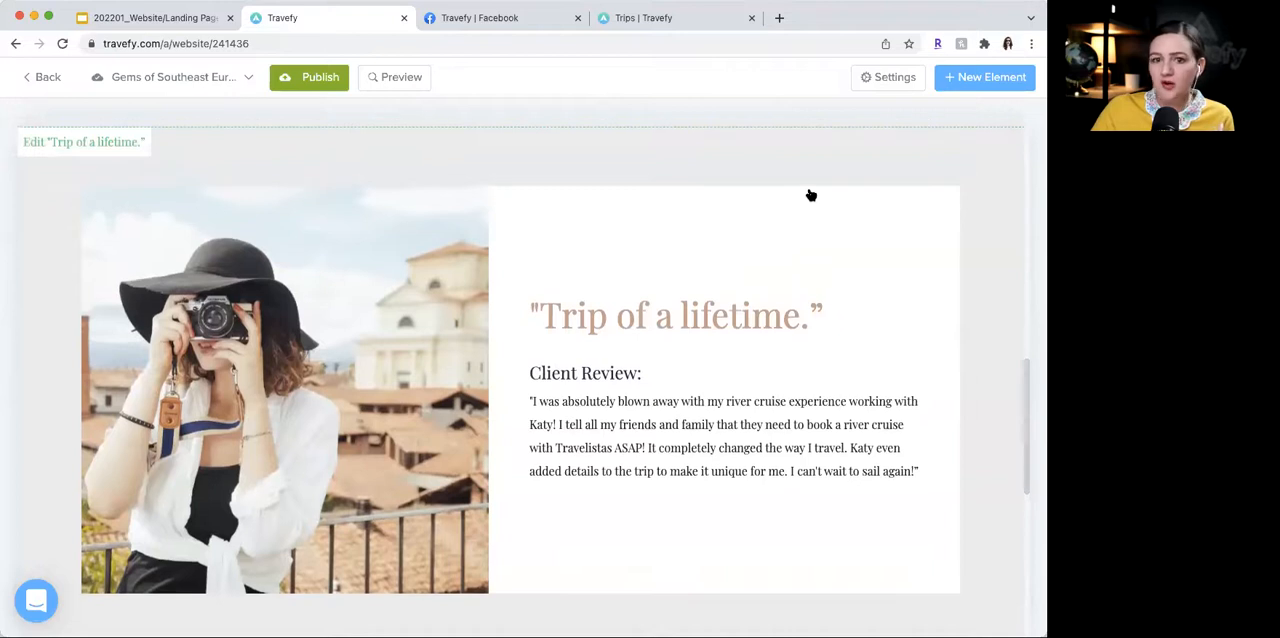
{"action": "scroll", "coordinate": [813, 195], "scroll_direction": "down", "scroll_amount": 1}
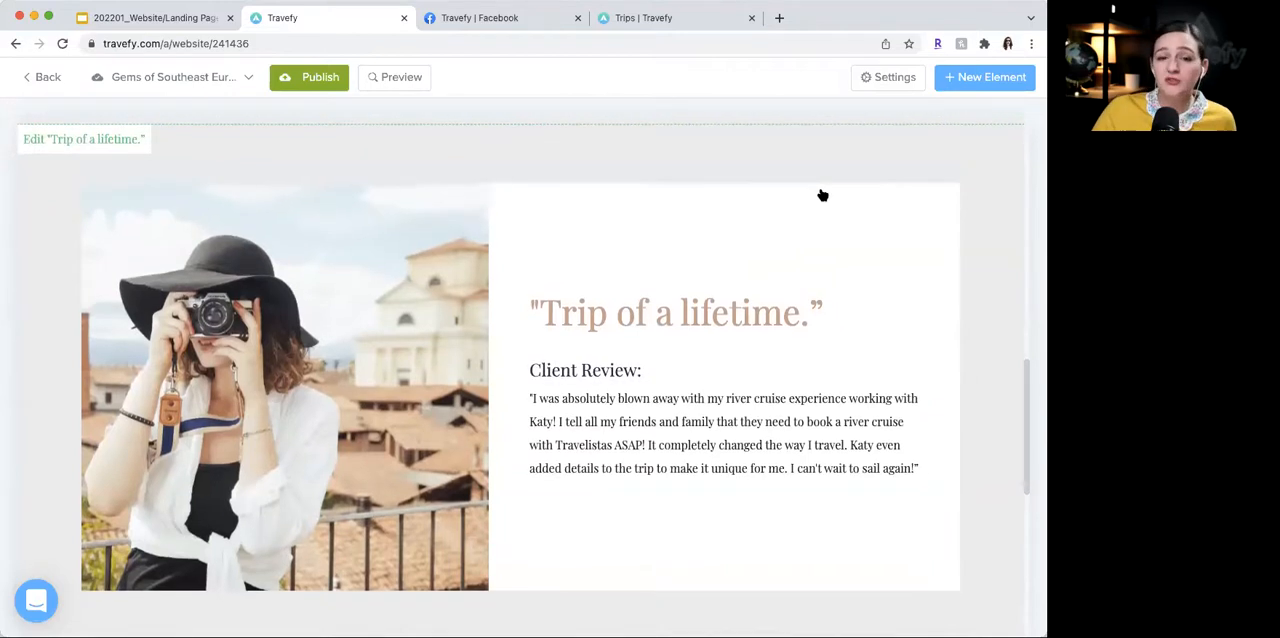
{"action": "left_click", "coordinate": [1001, 87]}
{"action": "scroll", "coordinate": [843, 402], "scroll_direction": "down", "scroll_amount": 3}
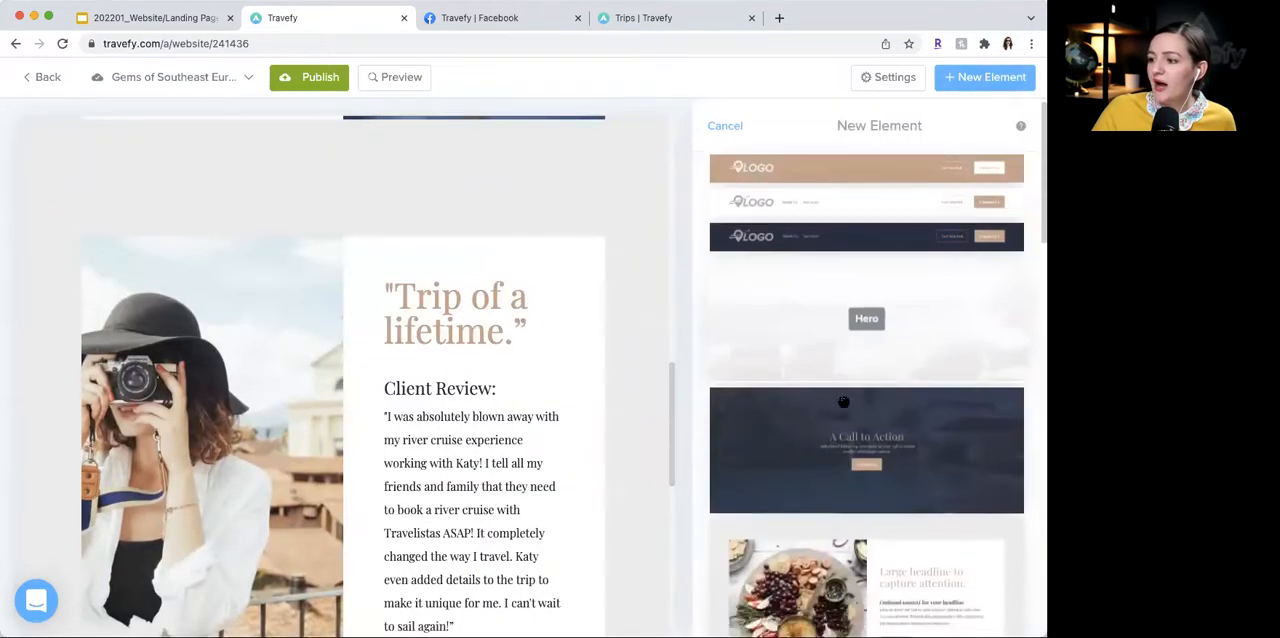
{"action": "scroll", "coordinate": [843, 402], "scroll_direction": "down", "scroll_amount": 3}
{"action": "scroll", "coordinate": [843, 402], "scroll_direction": "down", "scroll_amount": 5}
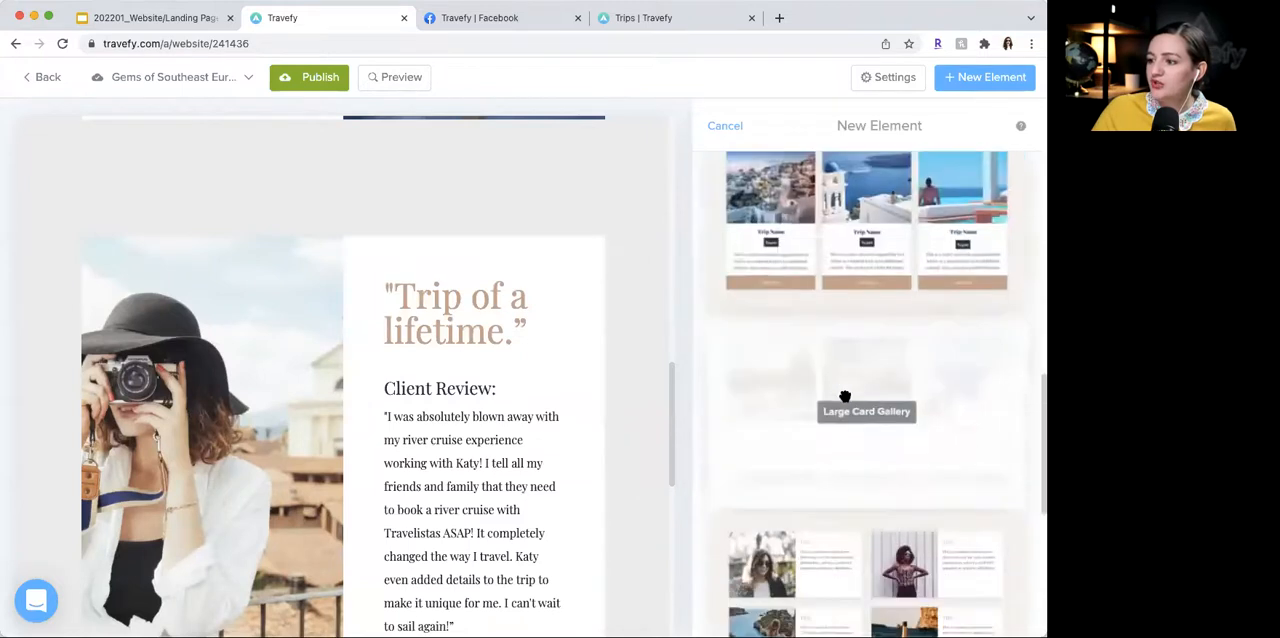
{"action": "scroll", "coordinate": [912, 528], "scroll_direction": "down", "scroll_amount": 3}
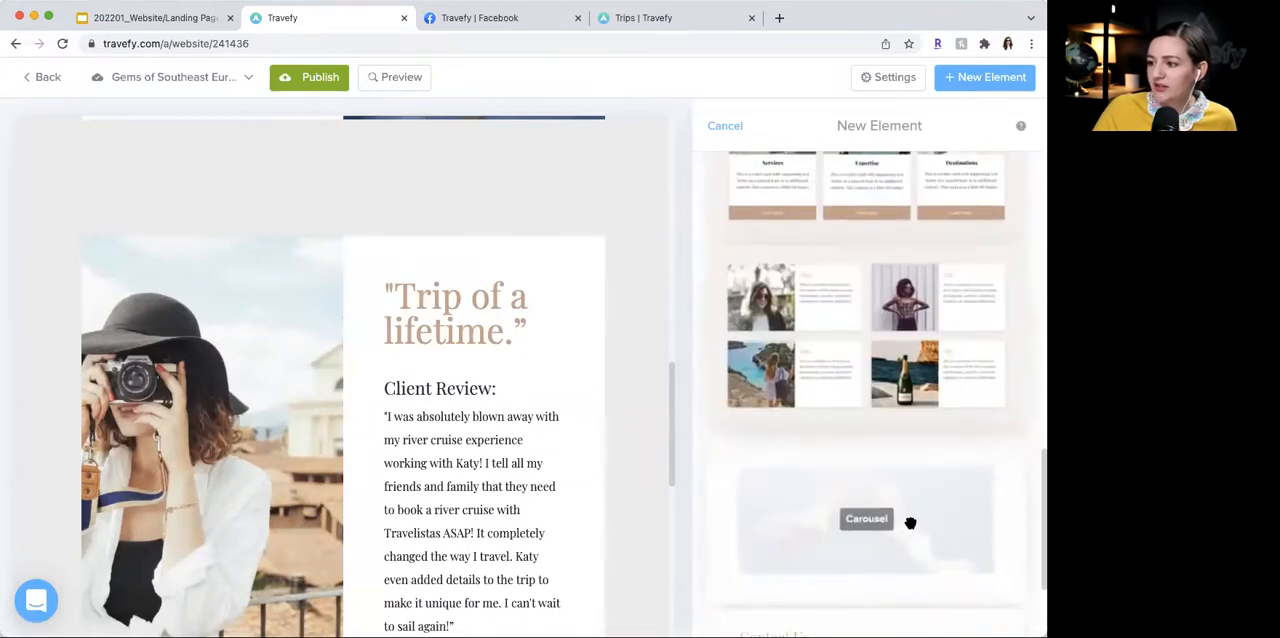
{"action": "scroll", "coordinate": [583, 386], "scroll_direction": "down", "scroll_amount": 5}
{"action": "left_click_drag", "start_coordinate": [900, 300], "coordinate": [590, 518]}
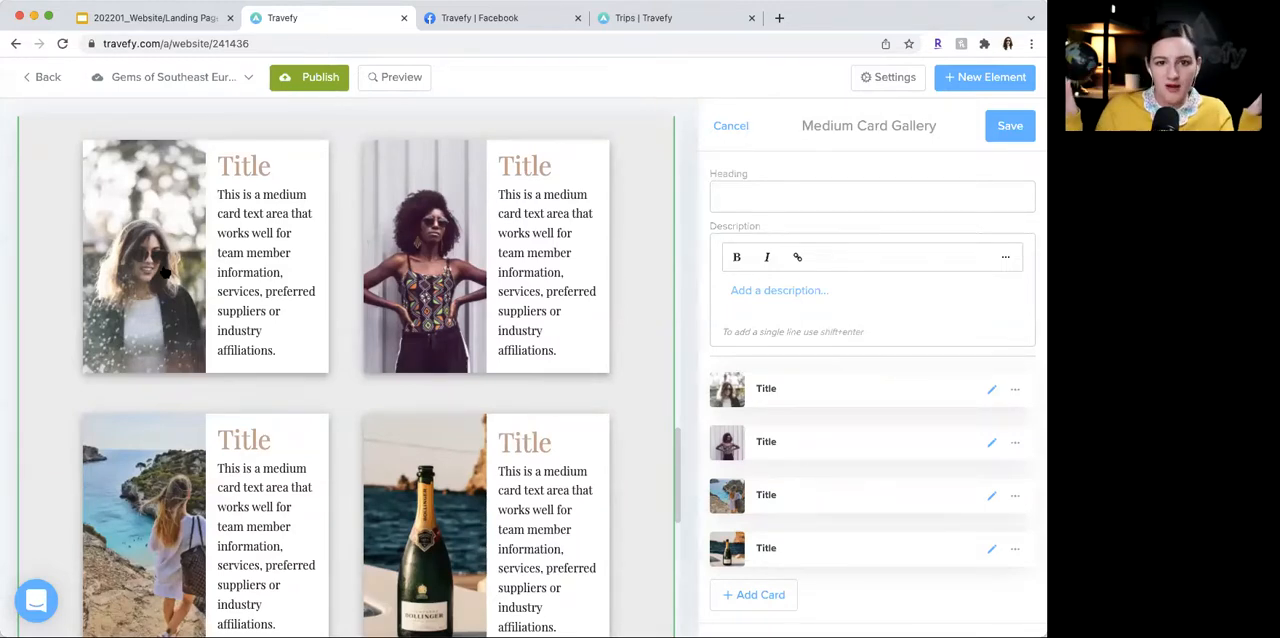
{"action": "scroll", "coordinate": [575, 290], "scroll_direction": "down", "scroll_amount": 2}
{"action": "scroll", "coordinate": [600, 255], "scroll_direction": "up", "scroll_amount": 3}
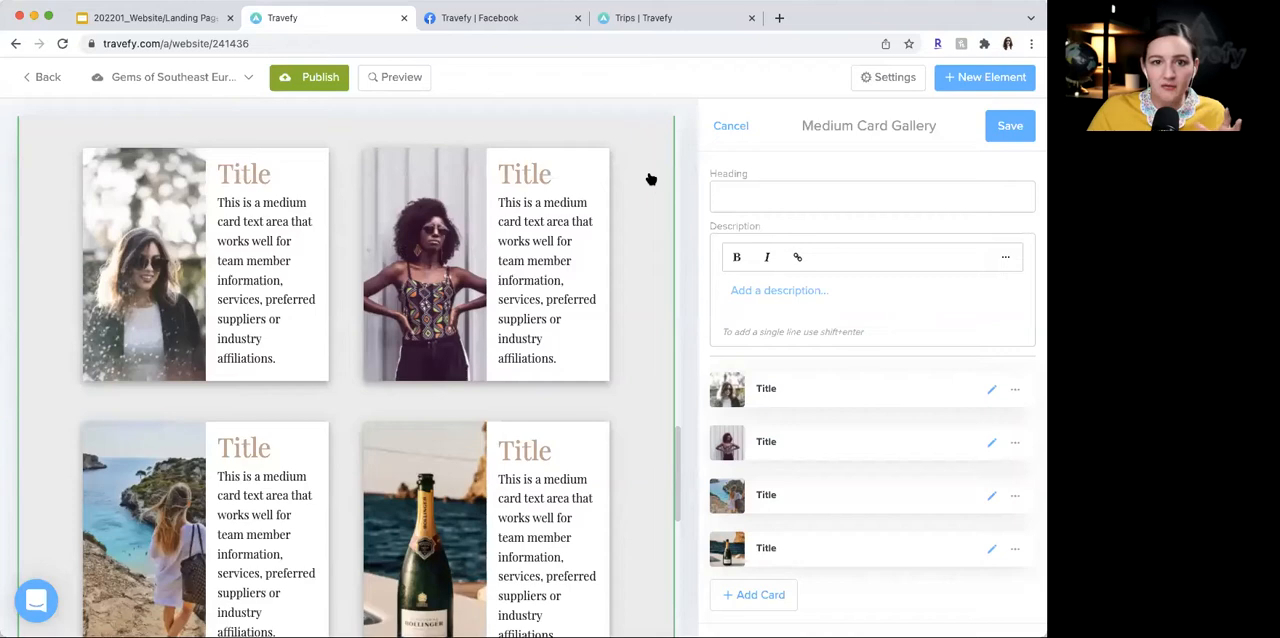
{"action": "left_click", "coordinate": [734, 129]}
- Review the landing page from the Cruise at a Glance section down through the client review to the call to action
{"action": "scroll", "coordinate": [695, 285], "scroll_direction": "up", "scroll_amount": 10}
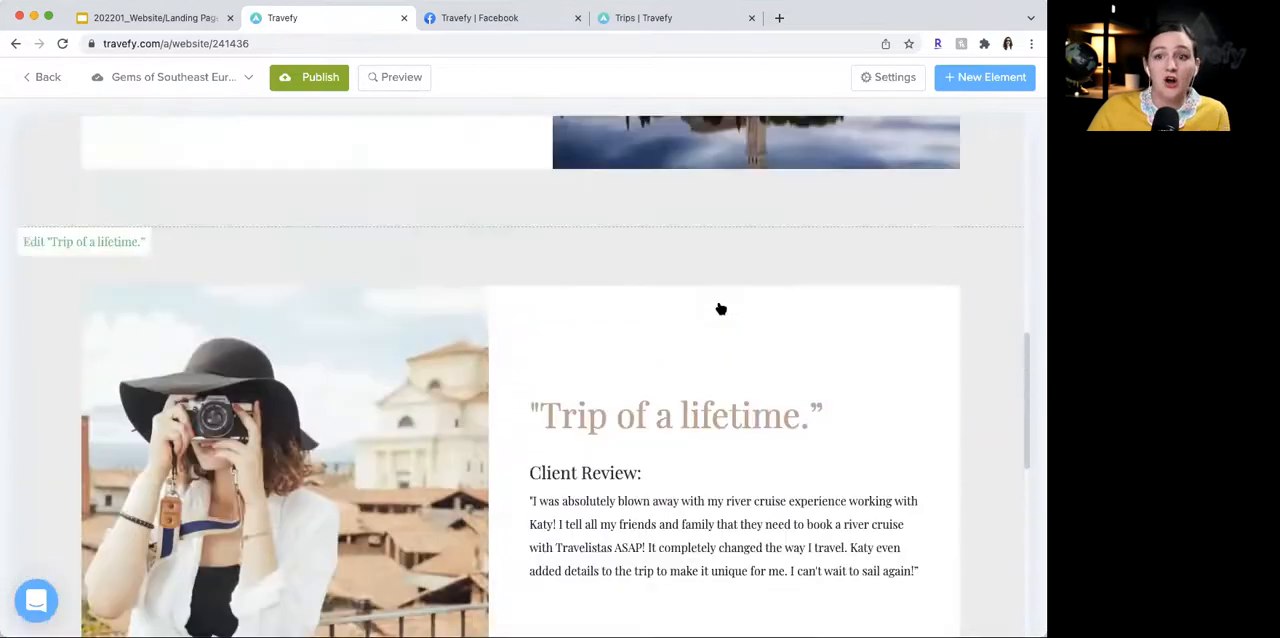
{"action": "scroll", "coordinate": [720, 309], "scroll_direction": "up", "scroll_amount": 3}
{"action": "scroll", "coordinate": [720, 309], "scroll_direction": "down", "scroll_amount": 5}
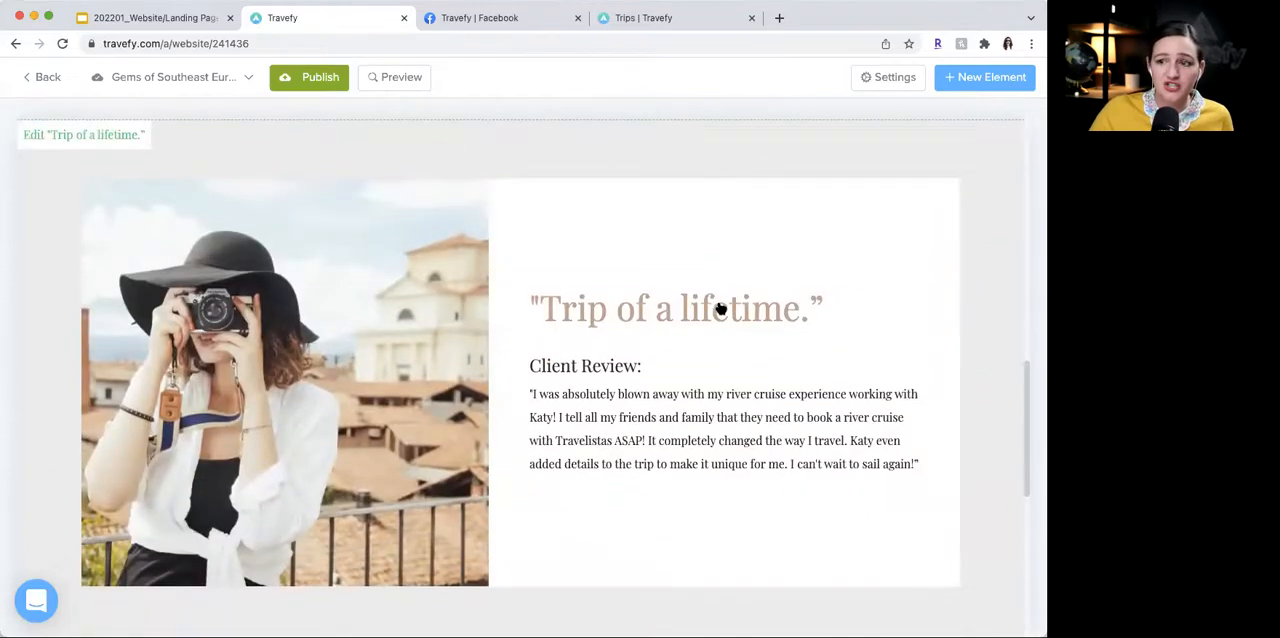
{"action": "scroll", "coordinate": [720, 309], "scroll_direction": "down", "scroll_amount": 3}
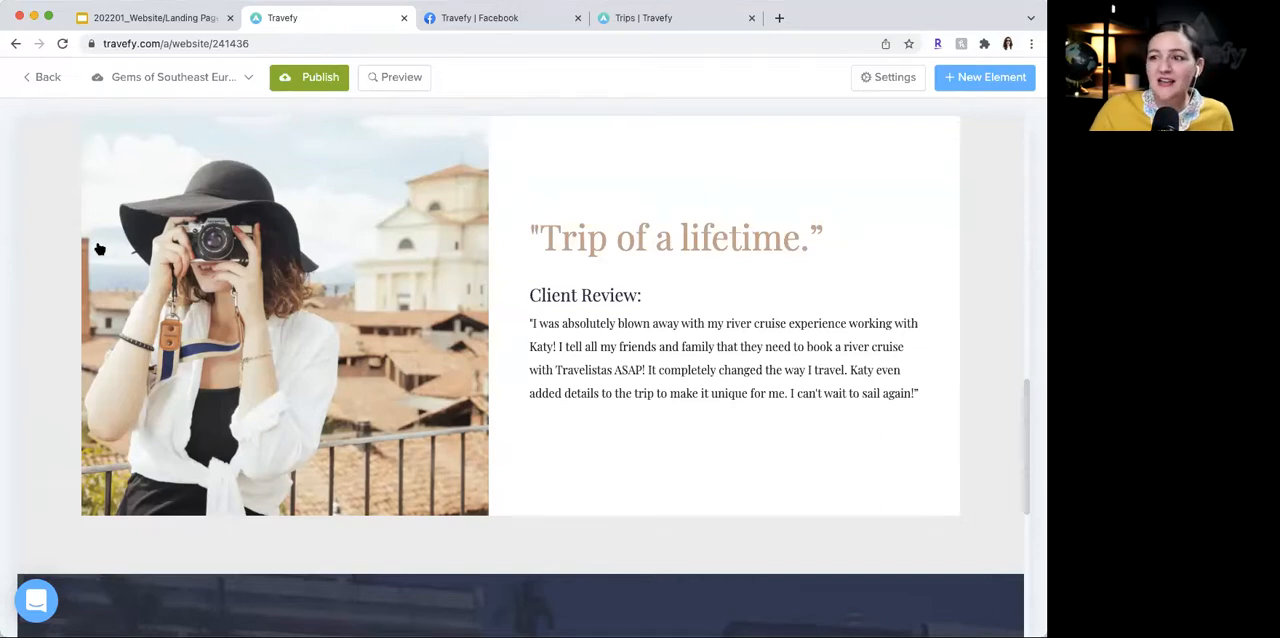
{"action": "scroll", "coordinate": [100, 249], "scroll_direction": "up", "scroll_amount": 2}
{"action": "scroll", "coordinate": [100, 249], "scroll_direction": "up", "scroll_amount": 10}
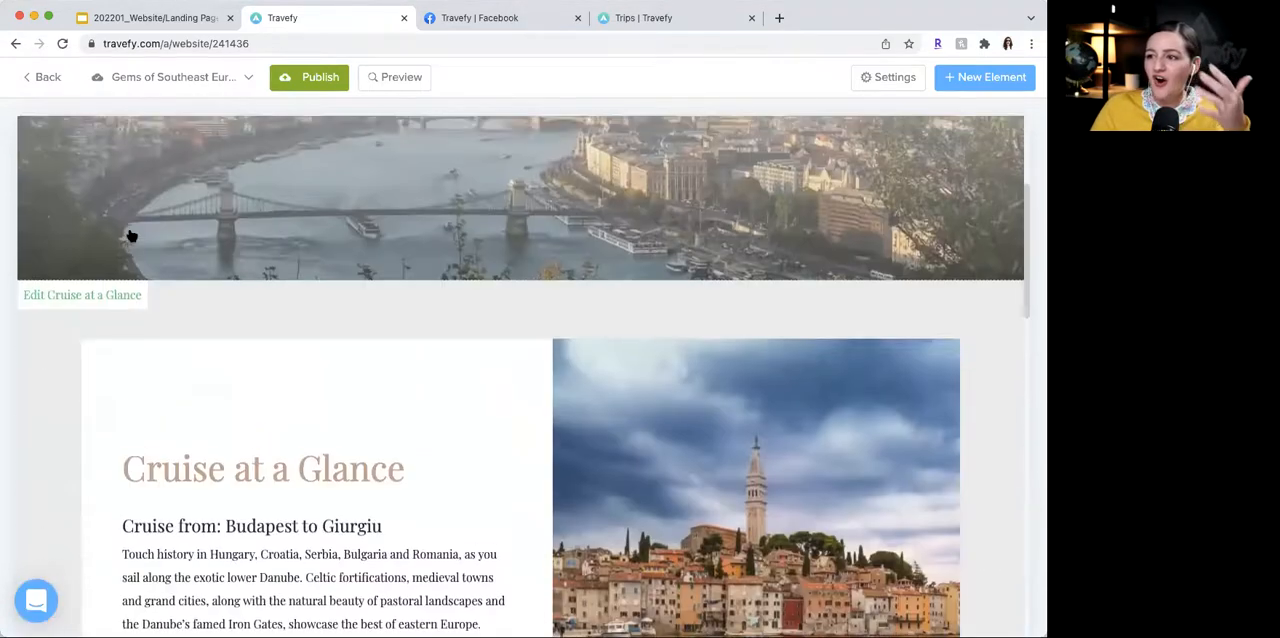
{"action": "scroll", "coordinate": [131, 236], "scroll_direction": "down", "scroll_amount": 10}
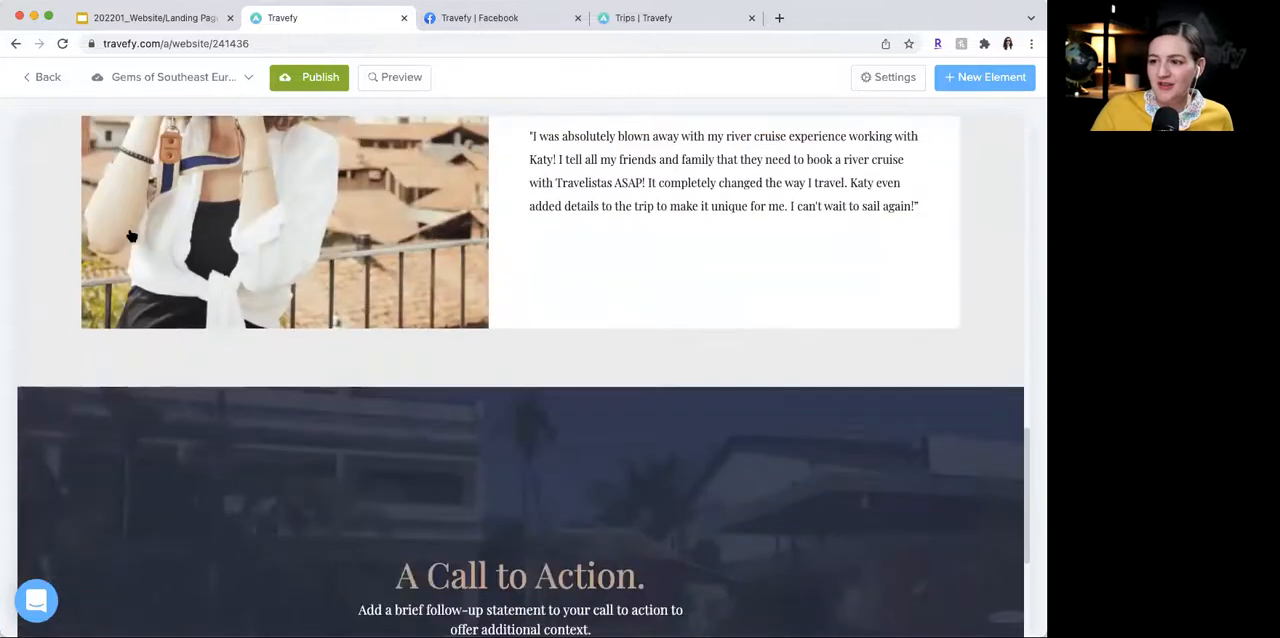
{"action": "scroll", "coordinate": [131, 236], "scroll_direction": "down", "scroll_amount": 1}
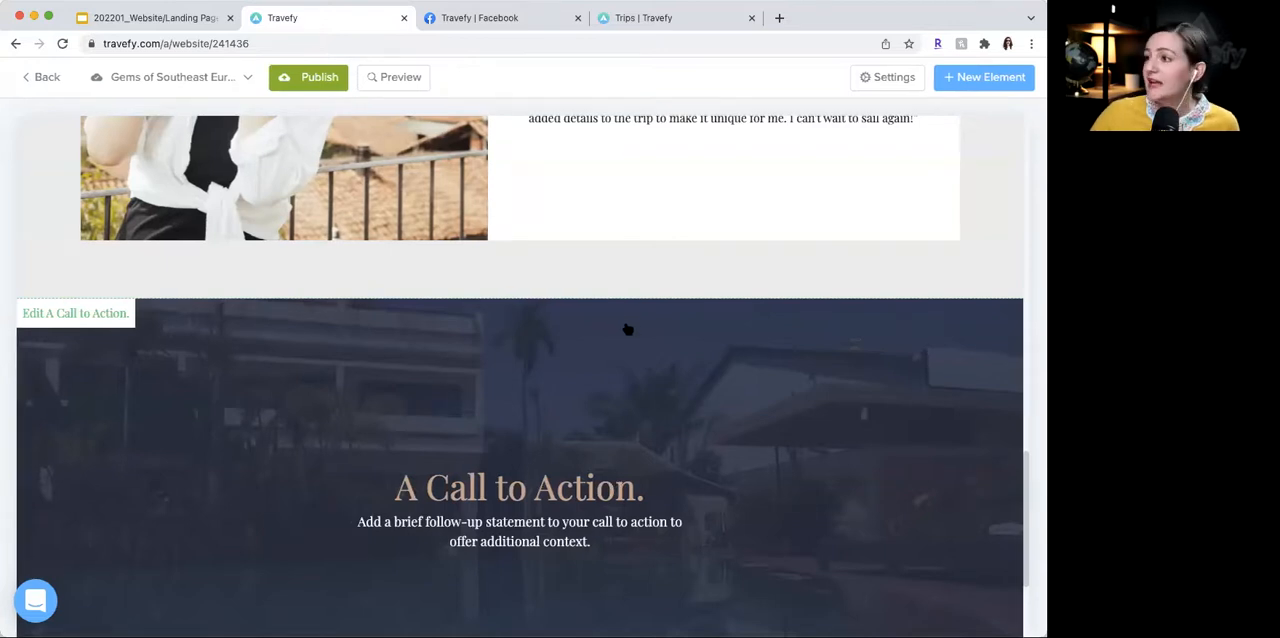
- Add a Trip Gallery element between the client review section and the call to action
{"action": "left_click", "coordinate": [978, 80]}
{"action": "scroll", "coordinate": [839, 389], "scroll_direction": "down", "scroll_amount": 1}
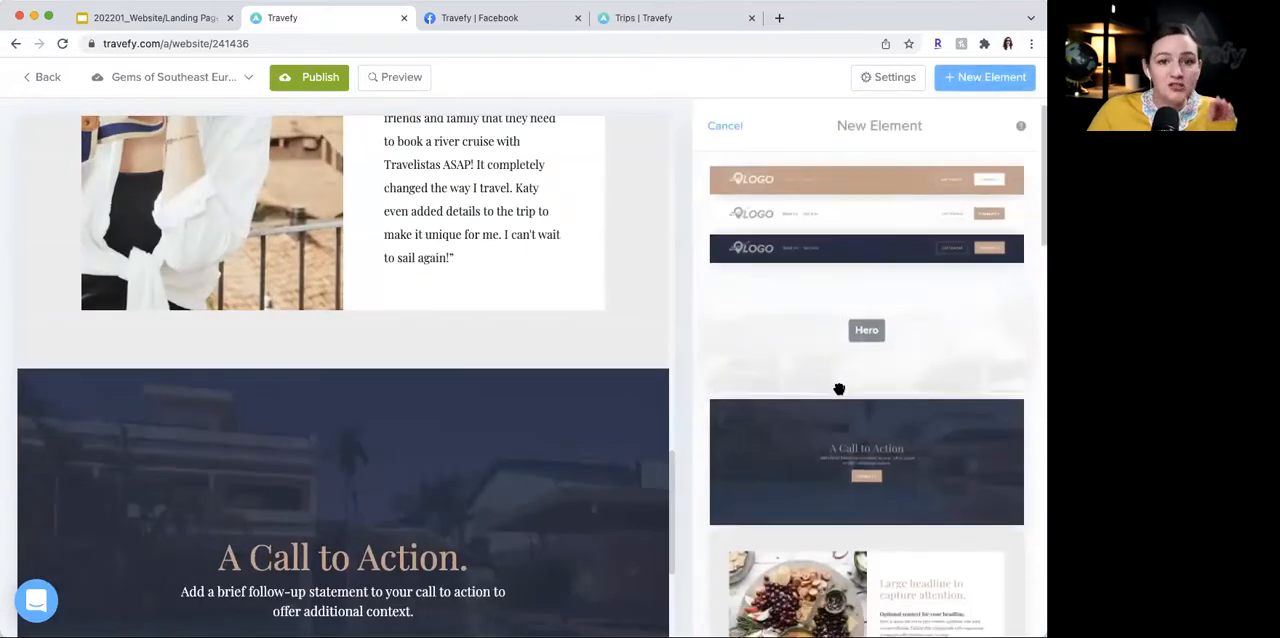
{"action": "scroll", "coordinate": [839, 389], "scroll_direction": "down", "scroll_amount": 5}
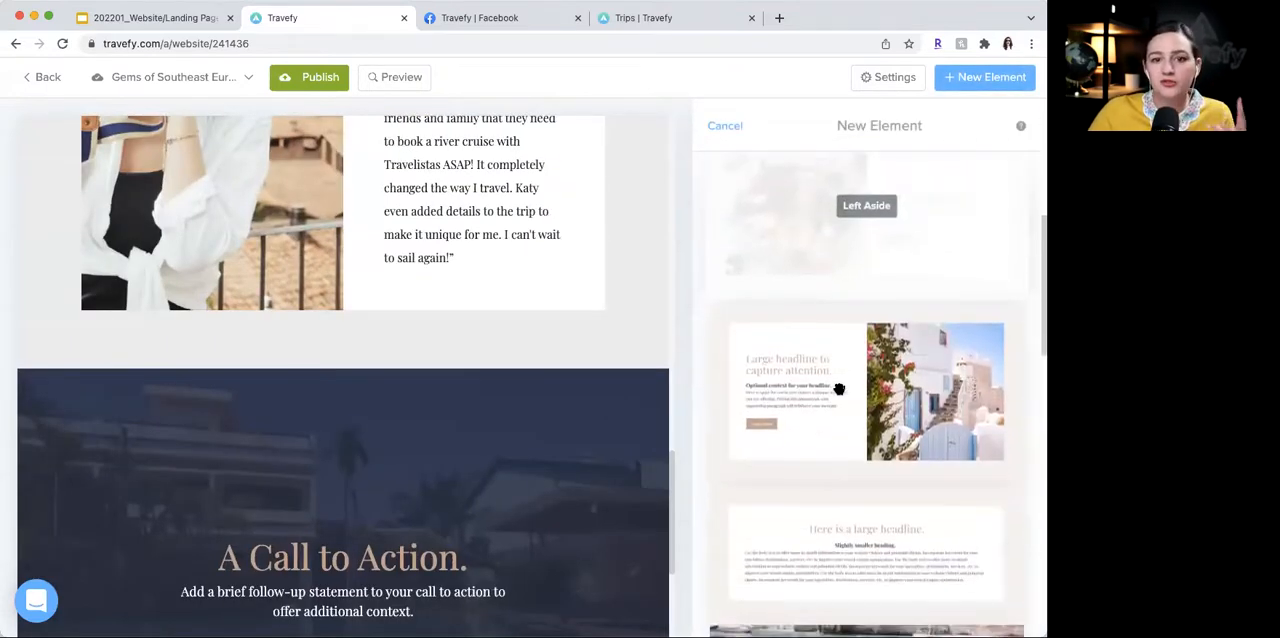
{"action": "scroll", "coordinate": [839, 389], "scroll_direction": "down", "scroll_amount": 6}
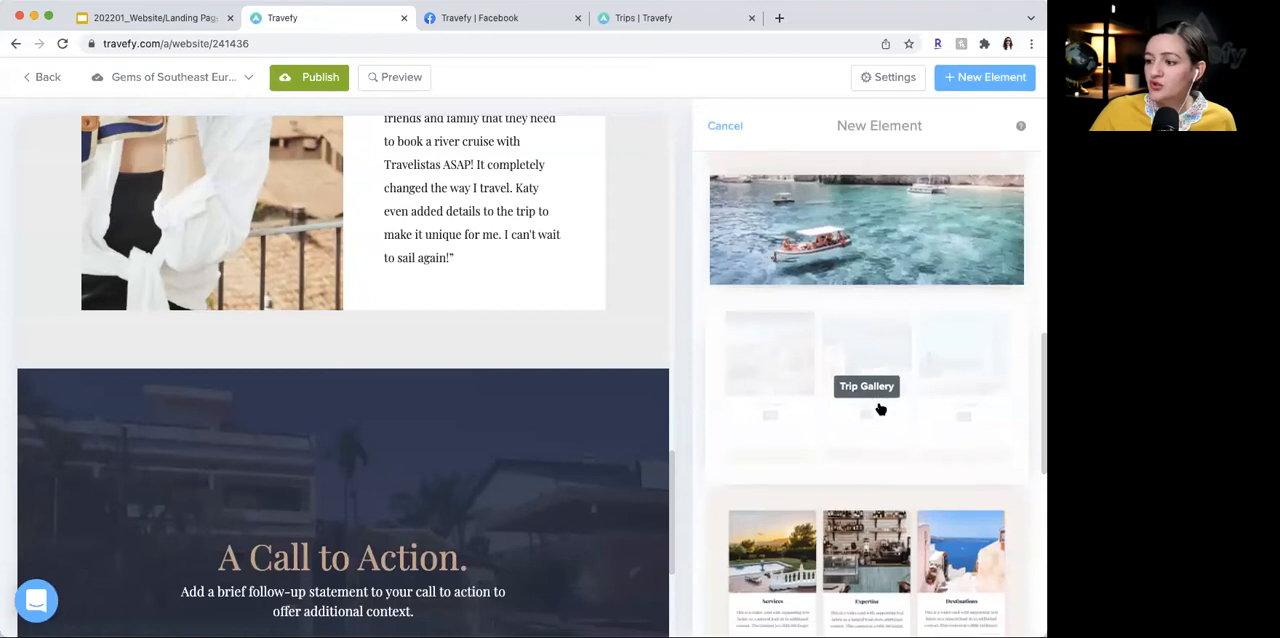
{"action": "left_click_drag", "start_coordinate": [875, 396], "coordinate": [587, 428]}
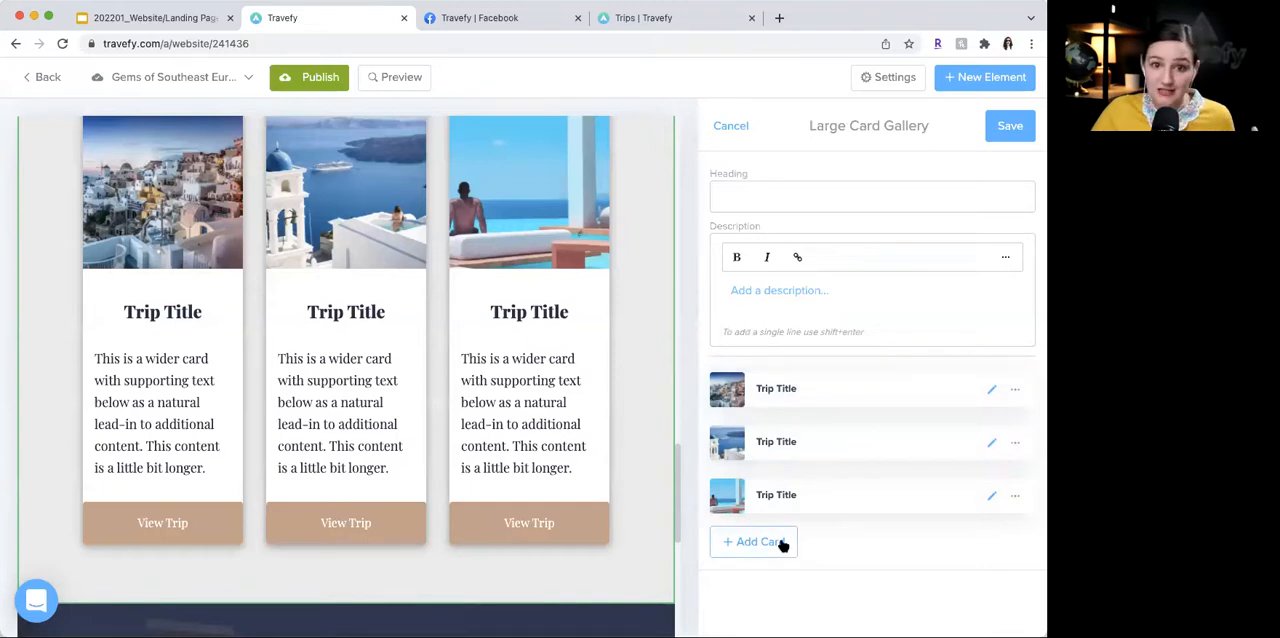
- Delete the third and second cards from the new gallery, keeping only the first trip card
{"action": "left_click", "coordinate": [1013, 496]}
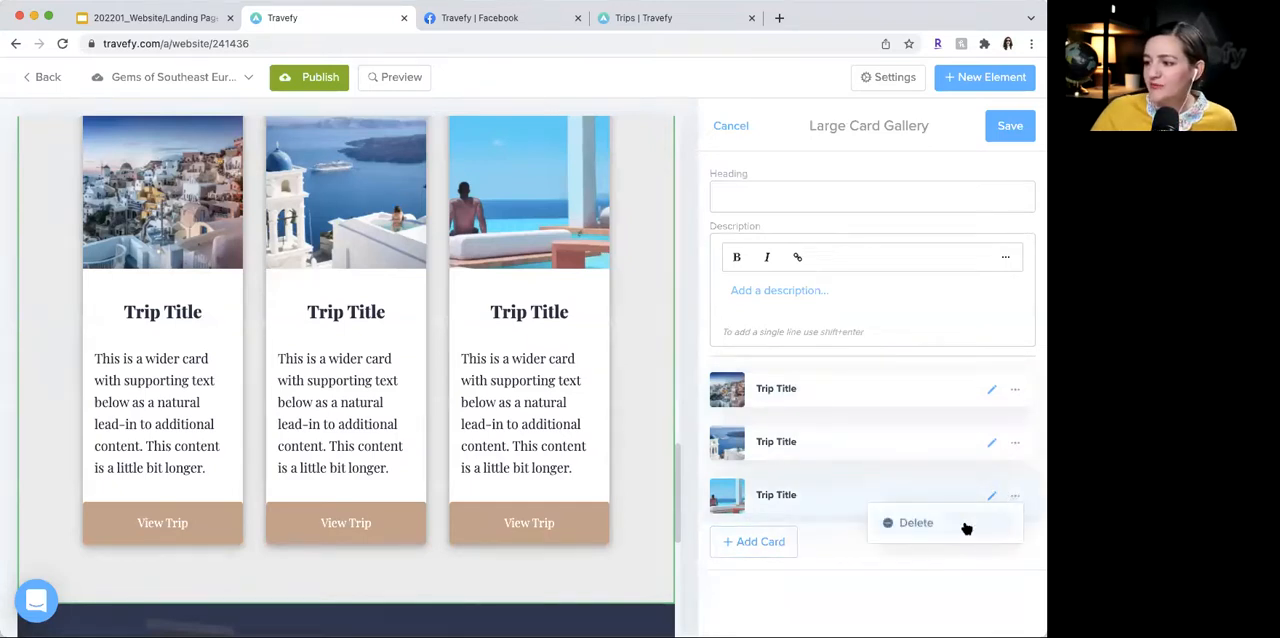
{"action": "left_click", "coordinate": [966, 528]}
{"action": "left_click", "coordinate": [1015, 443]}
{"action": "left_click", "coordinate": [995, 467]}
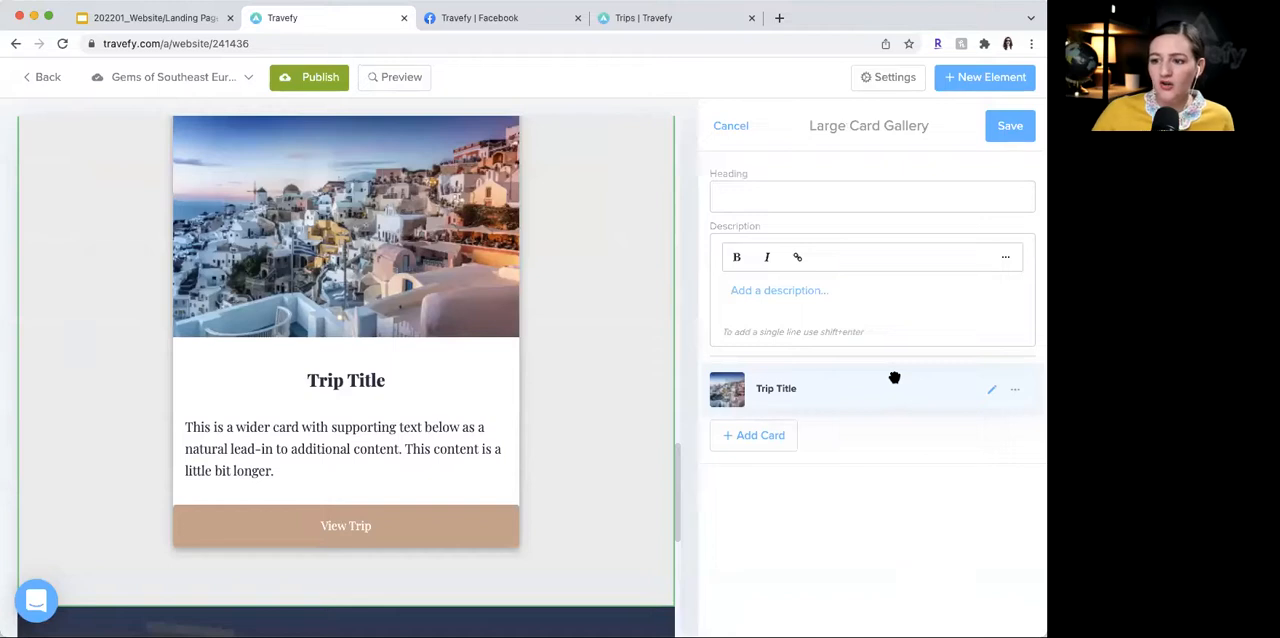
- Edit the remaining card and autofill it by importing the Travefy trip Gems of Southeast Europe River Cruise
{"action": "left_click", "coordinate": [988, 392]}
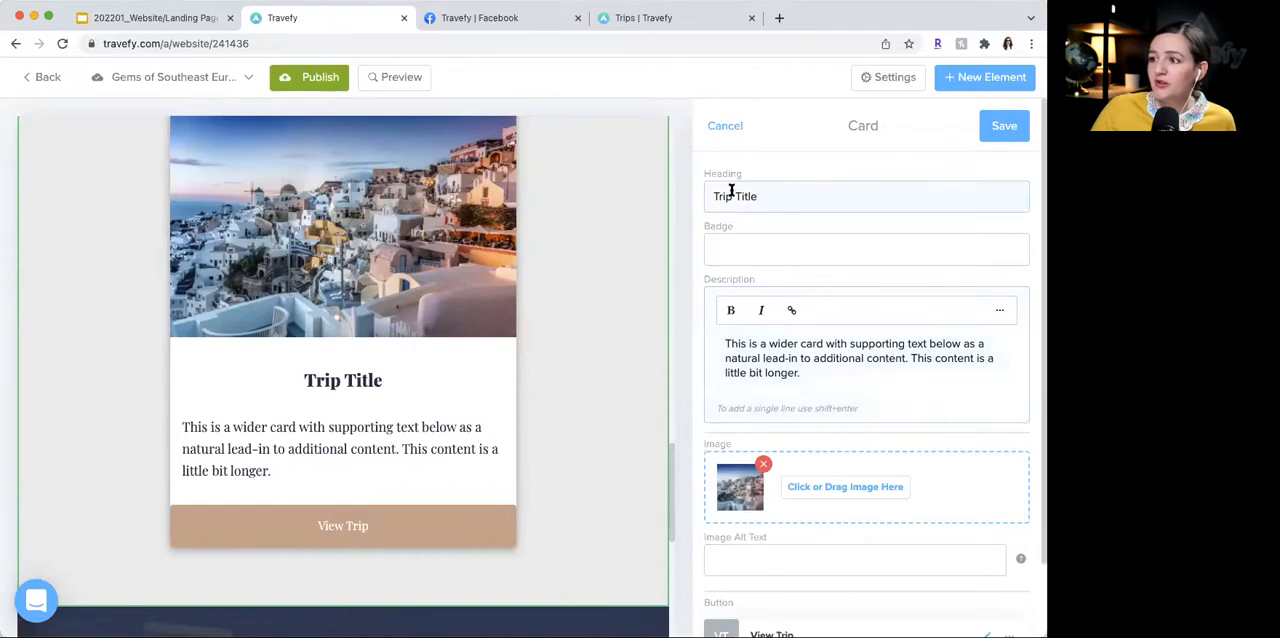
{"action": "scroll", "coordinate": [785, 358], "scroll_direction": "down", "scroll_amount": 2}
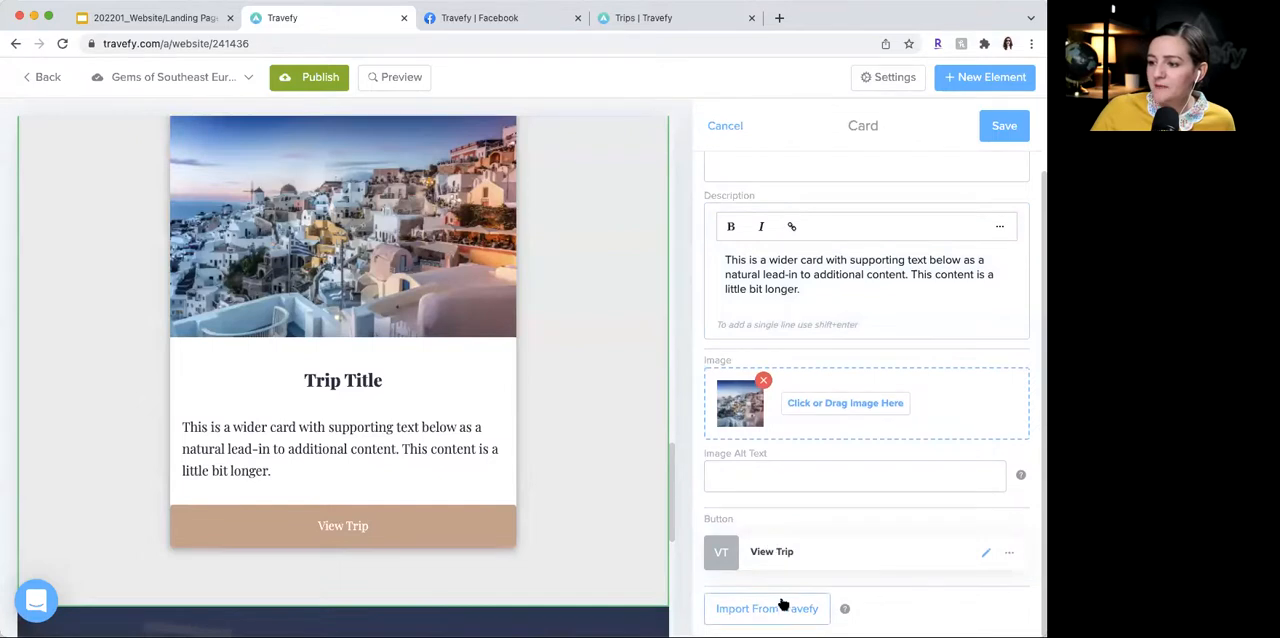
{"action": "scroll", "coordinate": [784, 606], "scroll_direction": "up", "scroll_amount": 1}
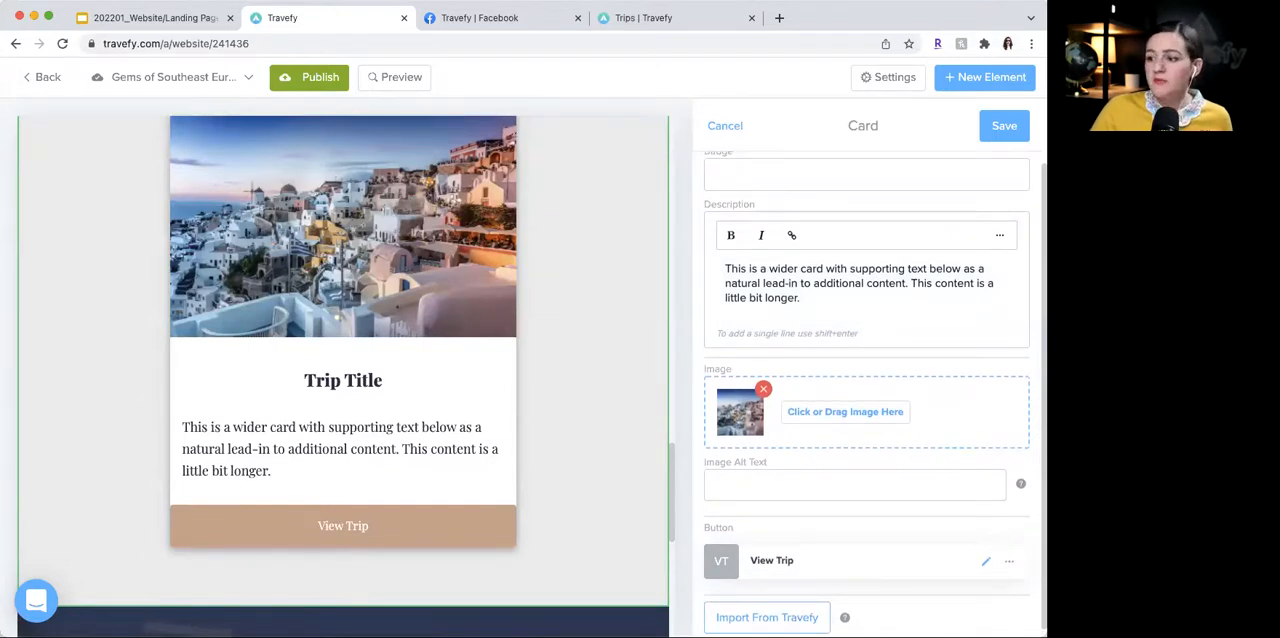
{"action": "left_click", "coordinate": [780, 617]}
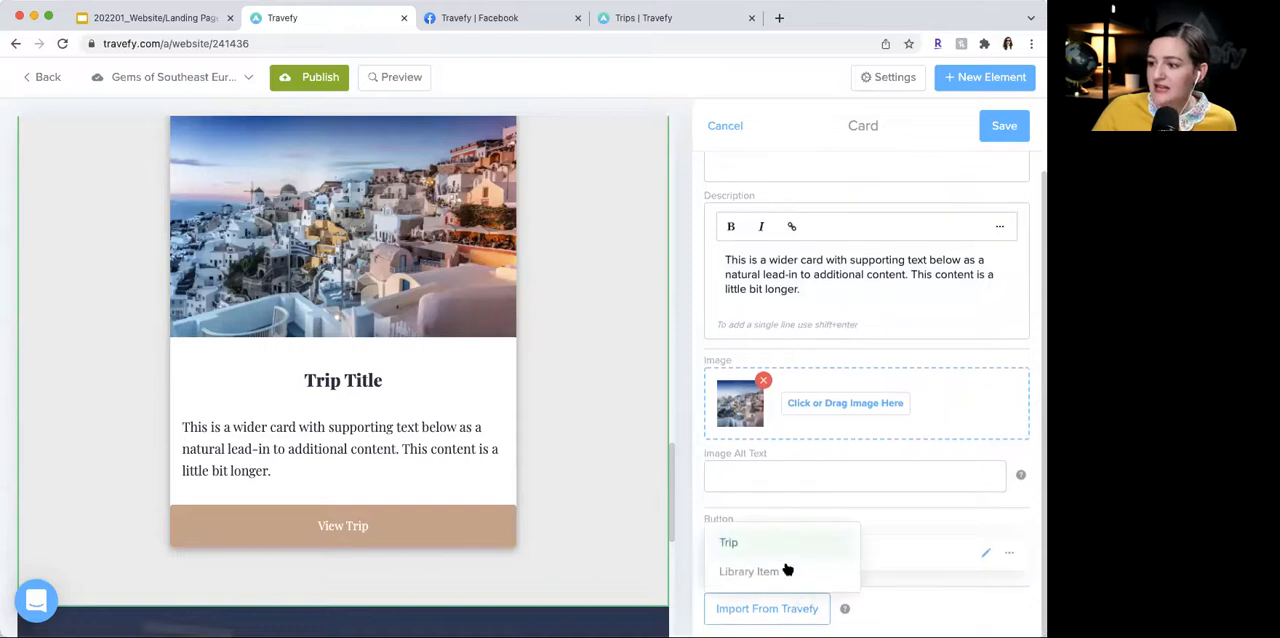
{"action": "left_click", "coordinate": [777, 545]}
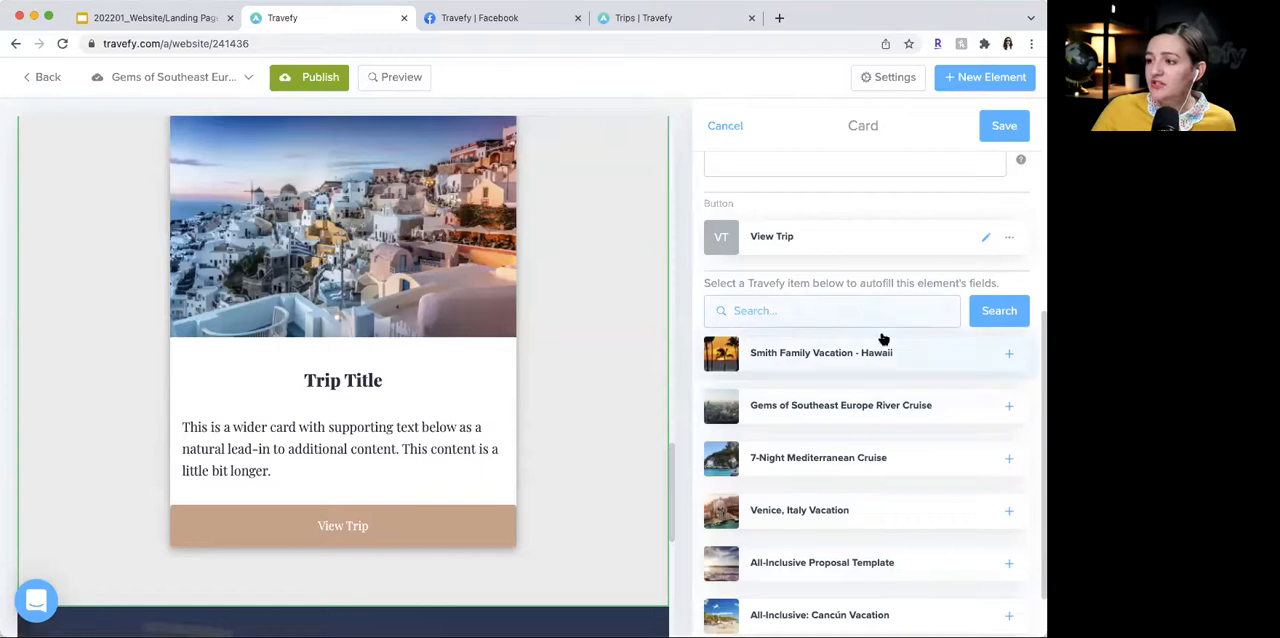
{"action": "scroll", "coordinate": [882, 457], "scroll_direction": "down", "scroll_amount": 2}
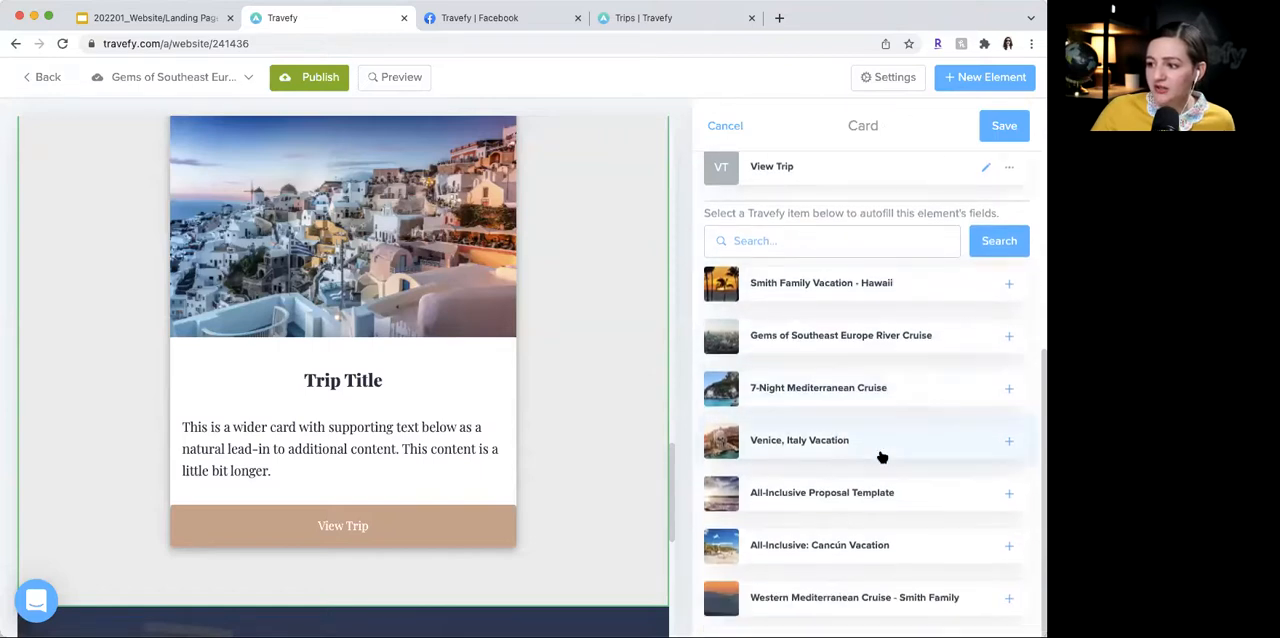
{"action": "scroll", "coordinate": [886, 358], "scroll_direction": "up", "scroll_amount": 1}
{"action": "scroll", "coordinate": [886, 358], "scroll_direction": "down", "scroll_amount": 1}
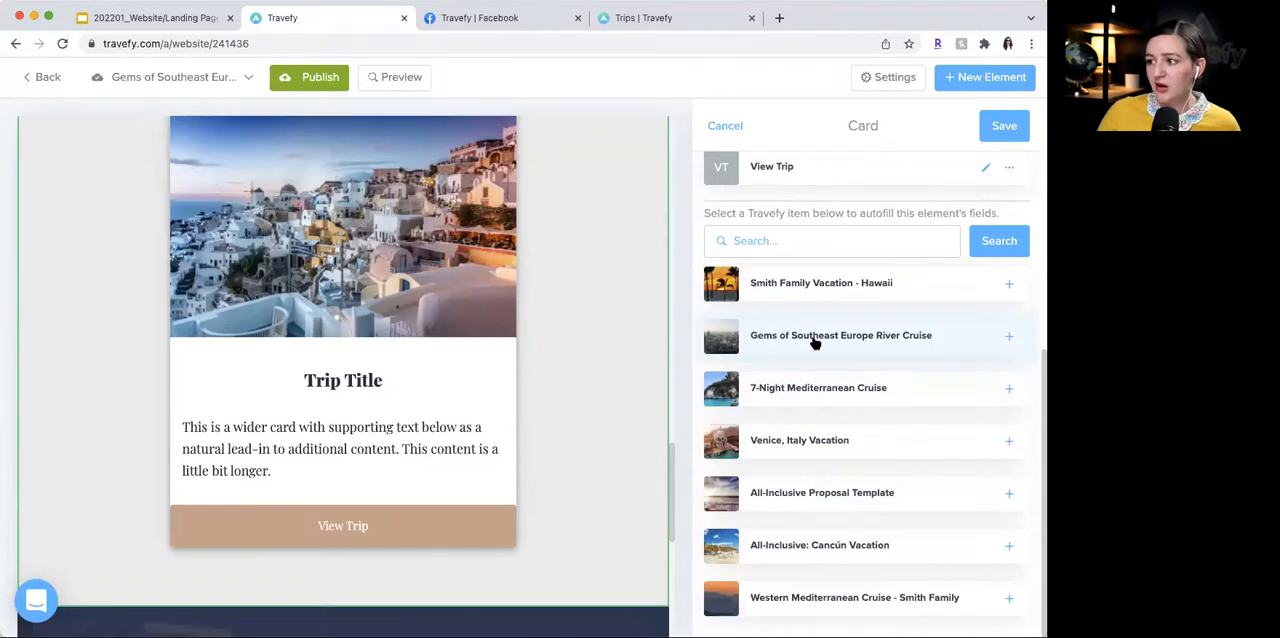
{"action": "left_click", "coordinate": [1008, 336]}
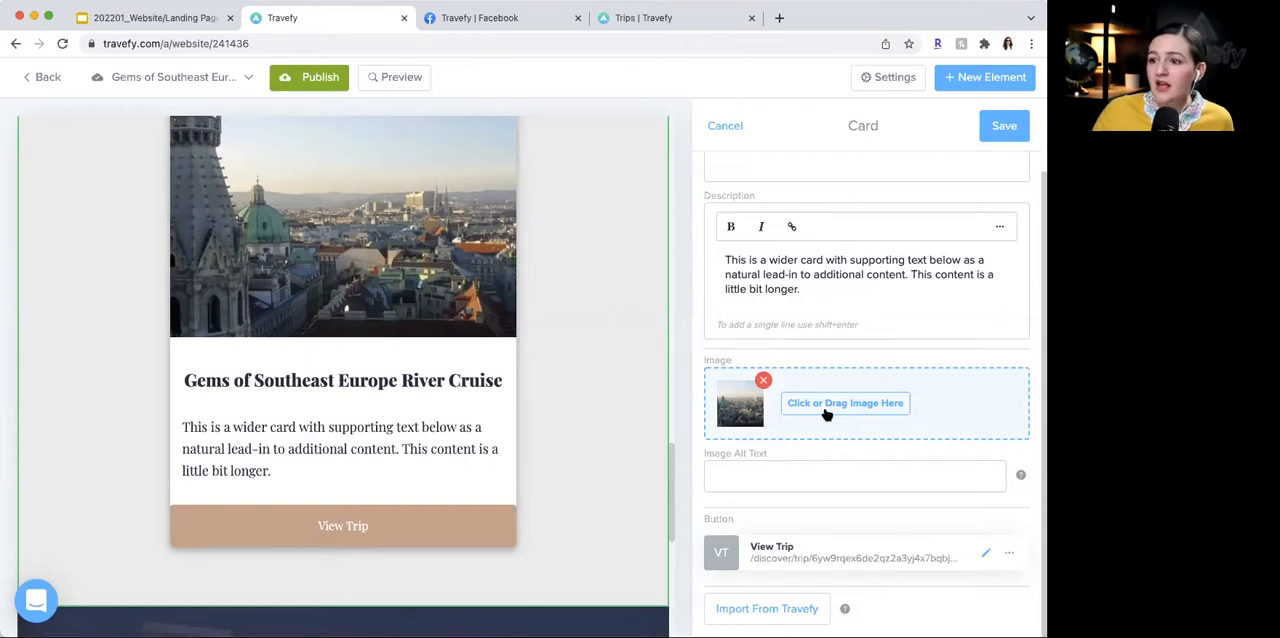
- Replace the card's placeholder description with the cruise summary starting "Touch history in Hungary, Croatia, Serbia, Bulgaria and Romania"
{"action": "scroll", "coordinate": [826, 414], "scroll_direction": "up", "scroll_amount": 2}
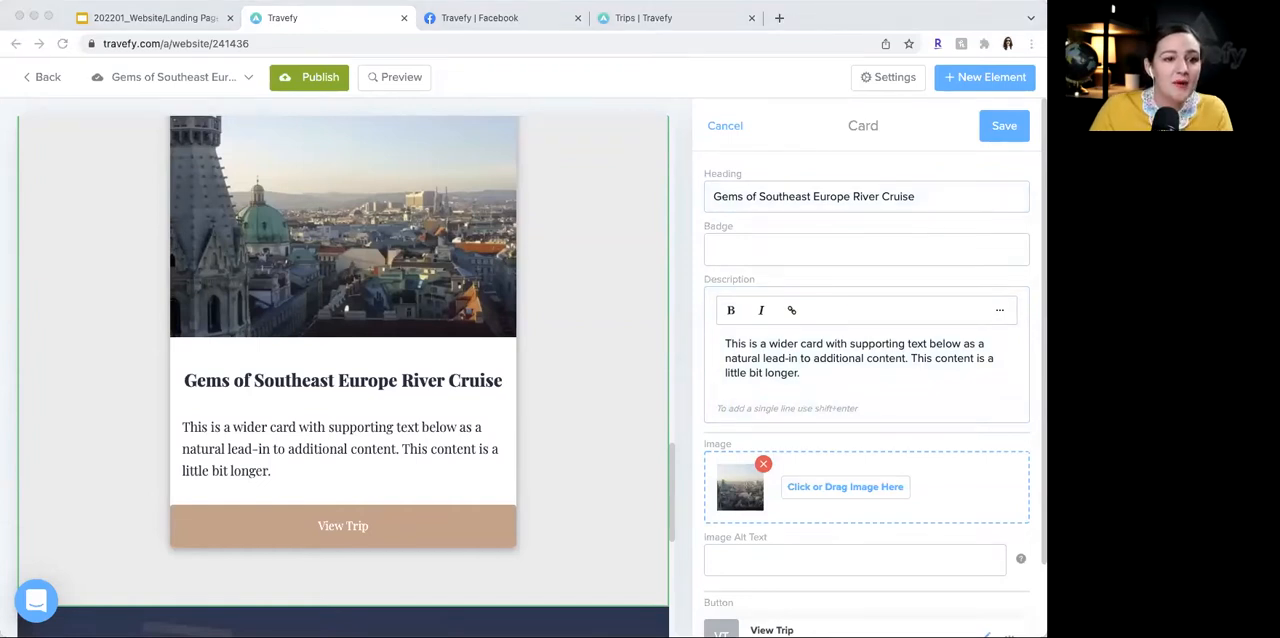
{"action": "left_click", "coordinate": [754, 355]}
{"action": "key", "text": "super+a"}
{"action": "type", "text": "Touch history in Hungary, Croatia, Serbia, Bulgaria and Romania, as you sail along the exotic lower Danube. Celtic fortifications, medieval towns and grand cities, along with the natural beauty of pastoral landscapes and the Danube's famed Iron Gates, showcase the best of eastern Europe."}
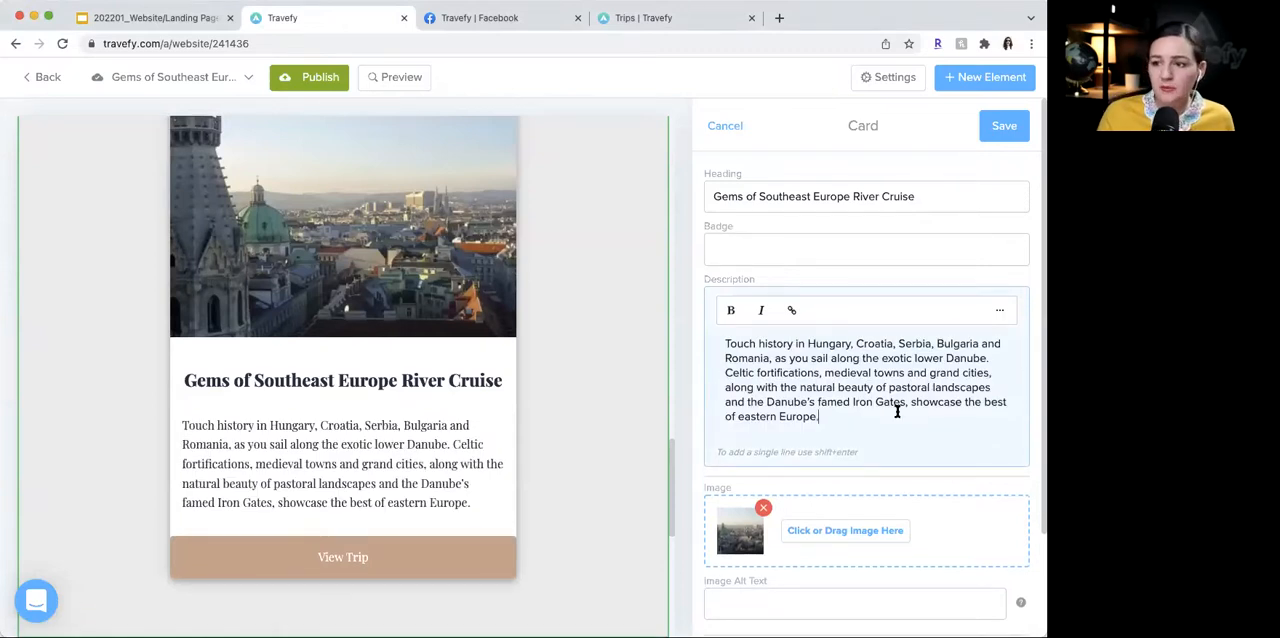
- Set the card's badge to the travel dates "Jul 16, 2022 - Jul 28, 2022"
{"action": "left_click", "coordinate": [820, 242]}
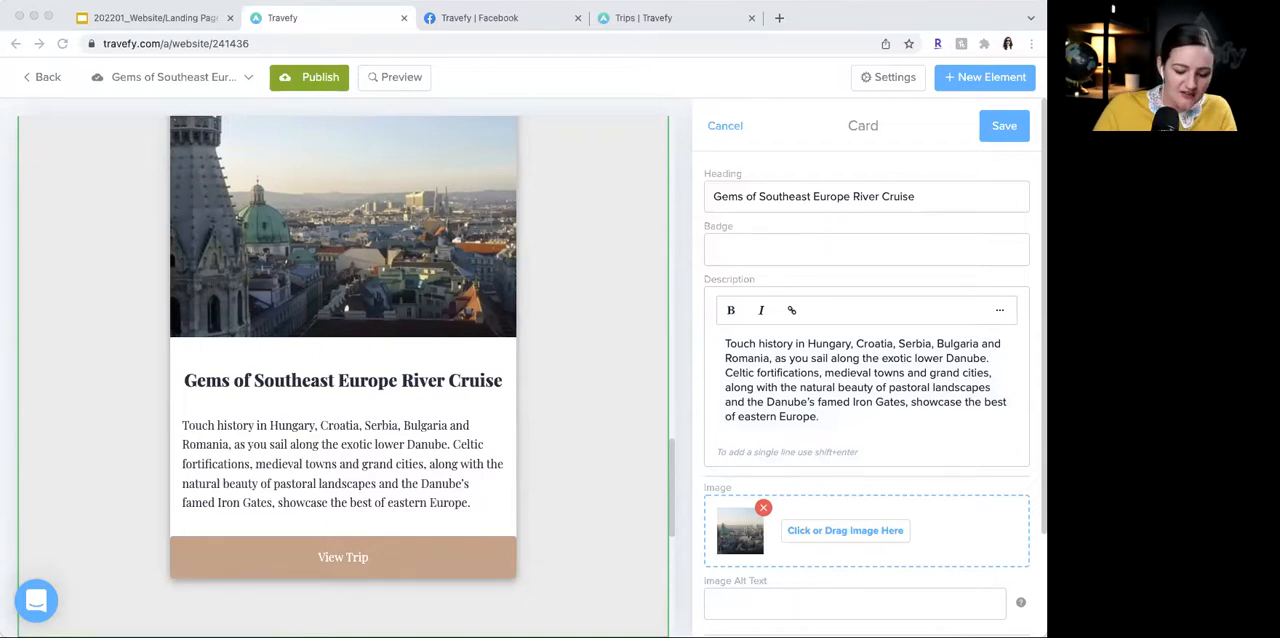
{"action": "left_click", "coordinate": [722, 240]}
{"action": "type", "text": "Jul 16, 2022 - Jul 28, 2022"}
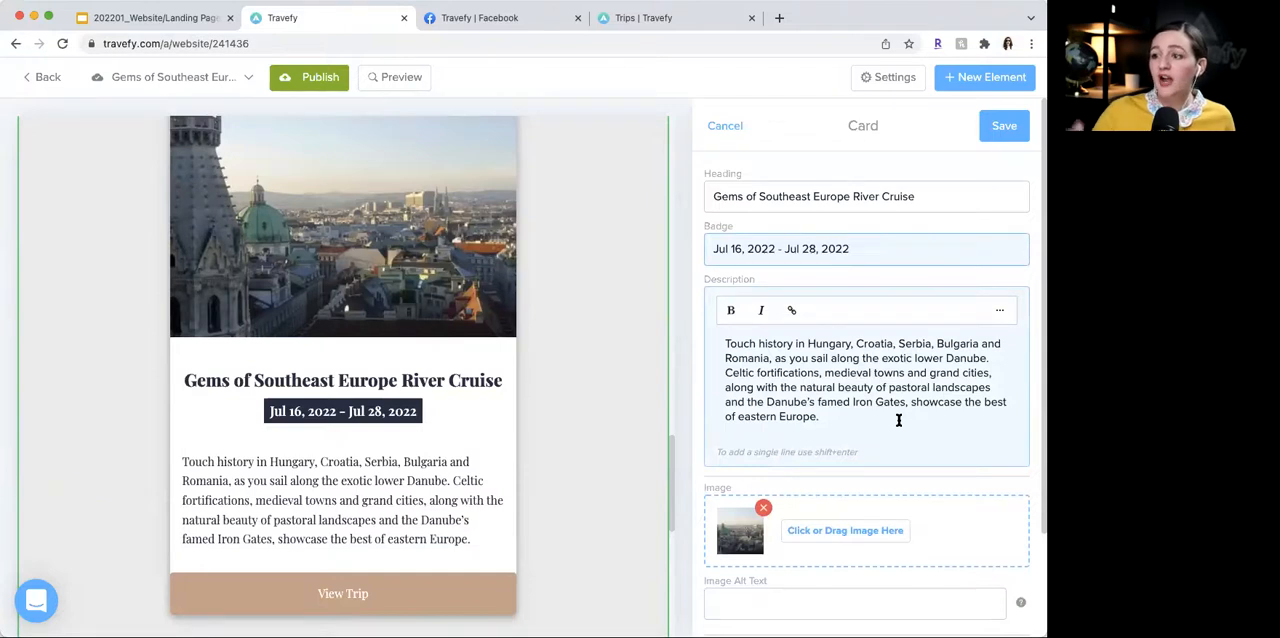
- Try the badge texts "BOOKING NOW" and "ON SALE", and restore the dates "Jul 16, 2022 - Jul 28, 2022"
{"action": "triple_click", "coordinate": [866, 246]}
{"action": "key", "text": "super+c"}
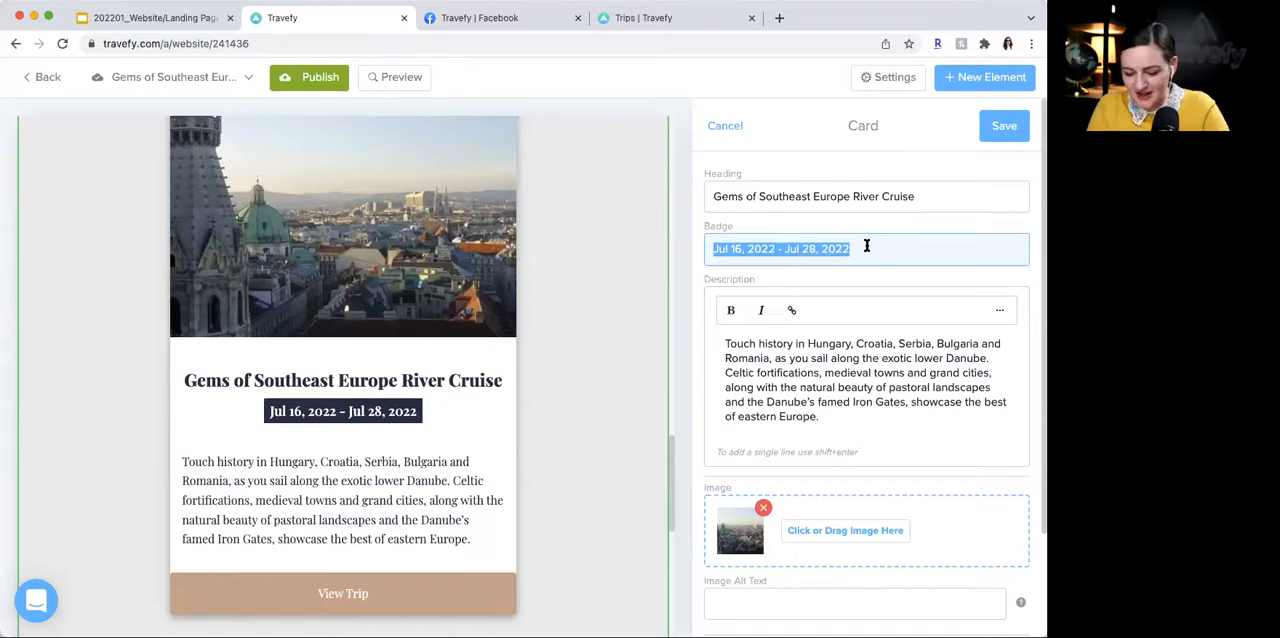
{"action": "type", "text": "BOOKING NOW"}
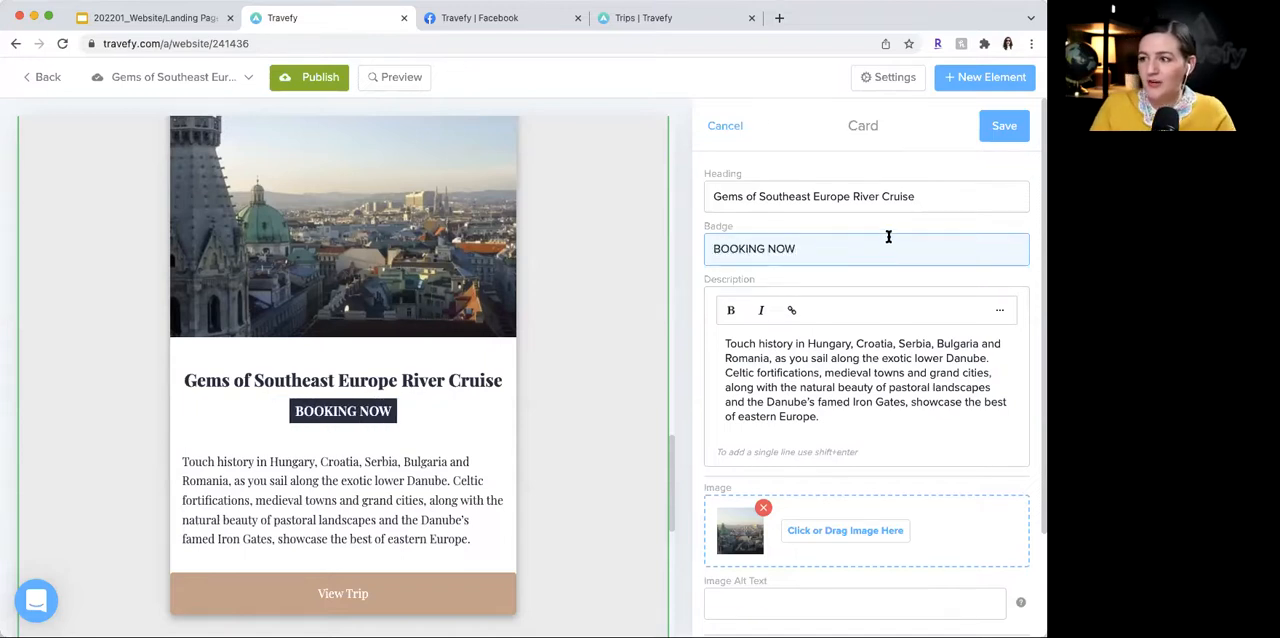
{"action": "triple_click", "coordinate": [883, 246]}
{"action": "type", "text": "ON SA"}
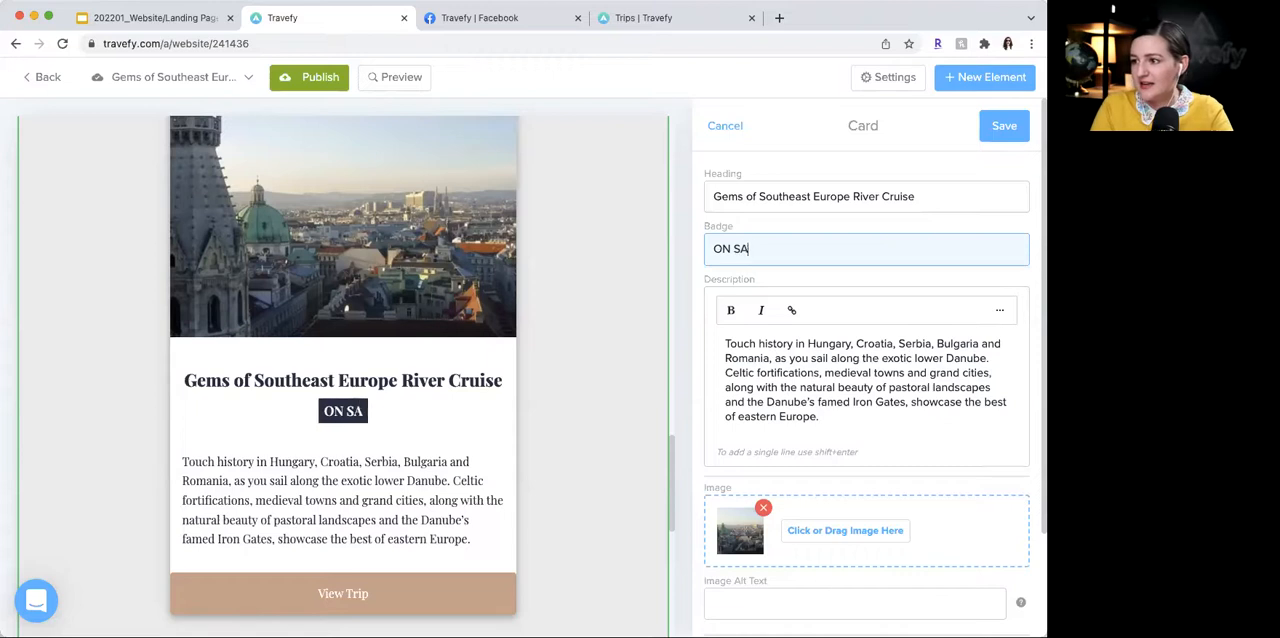
{"action": "type", "text": "LE"}
{"action": "triple_click", "coordinate": [835, 244]}
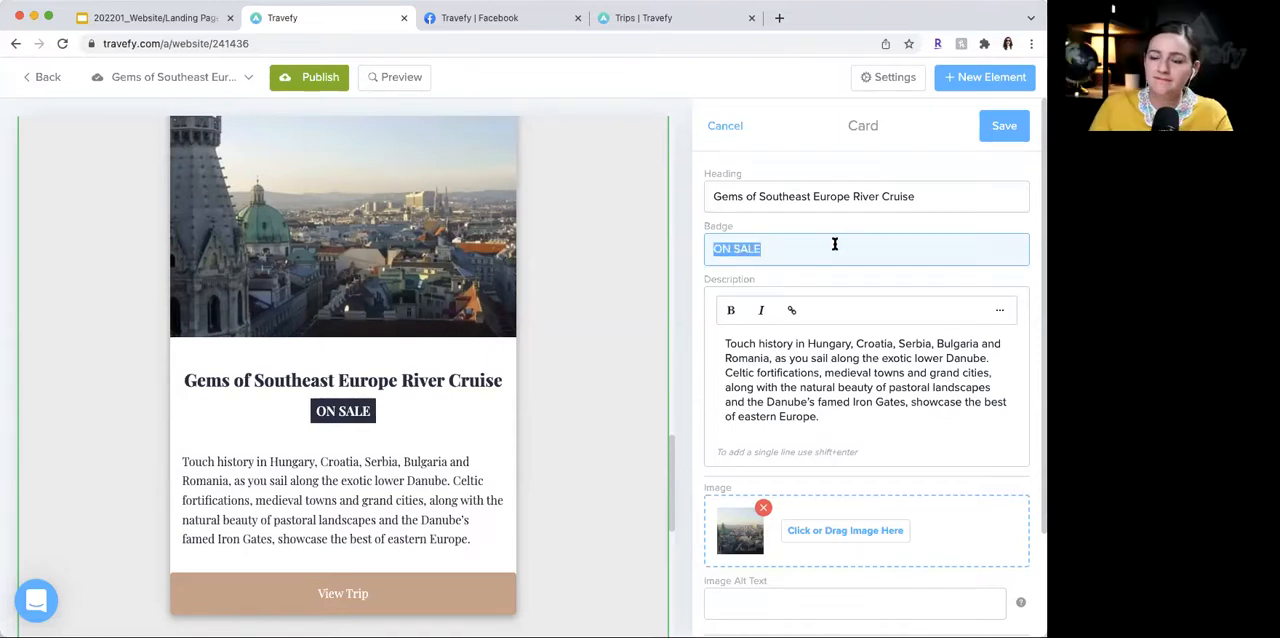
{"action": "key", "text": "super+v"}
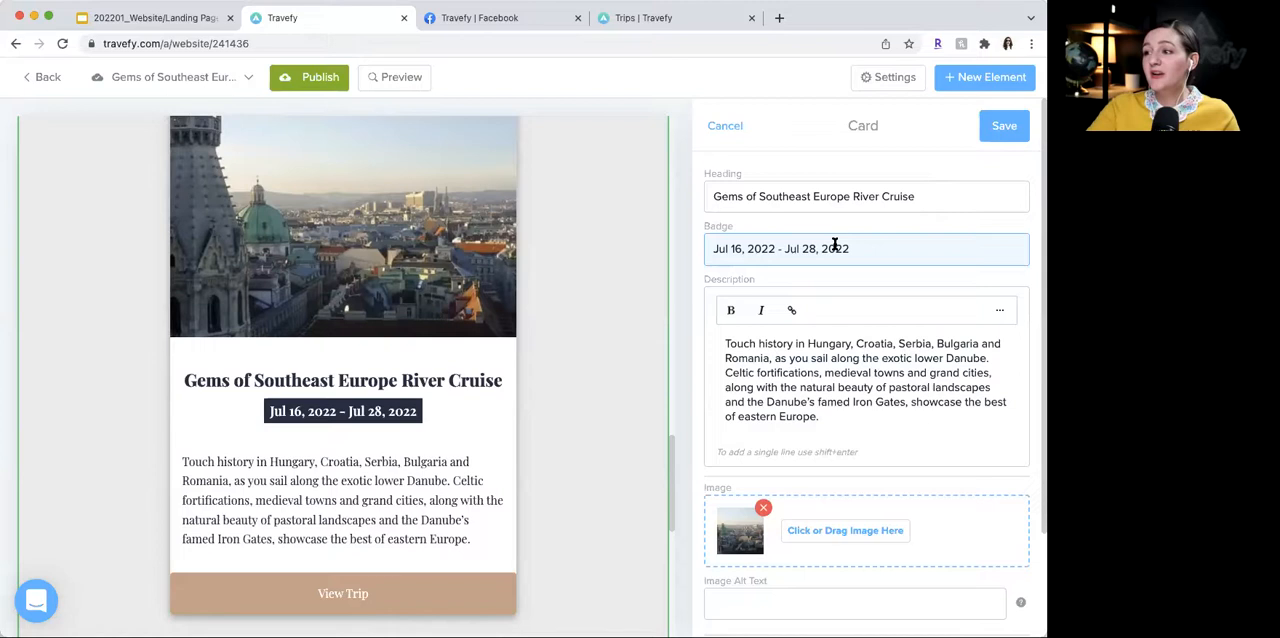
- Save the Gems of Southeast Europe River Cruise card and close the Large Card Gallery editor
{"action": "scroll", "coordinate": [874, 257], "scroll_direction": "down", "scroll_amount": 1}
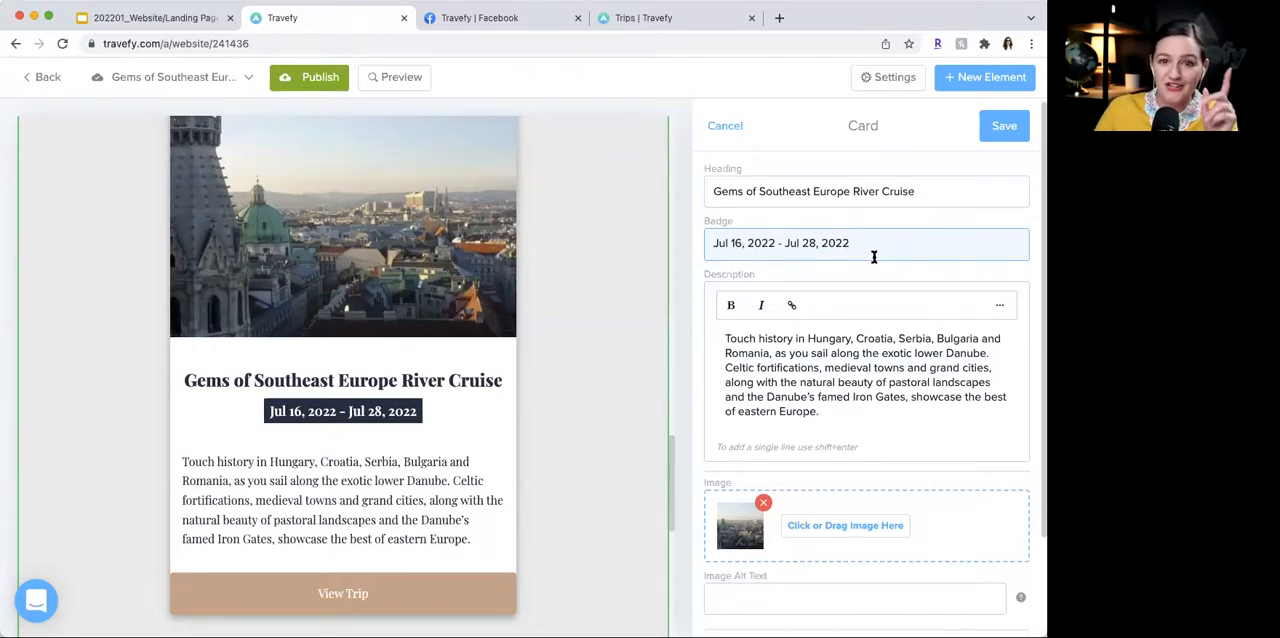
{"action": "scroll", "coordinate": [874, 257], "scroll_direction": "down", "scroll_amount": 1}
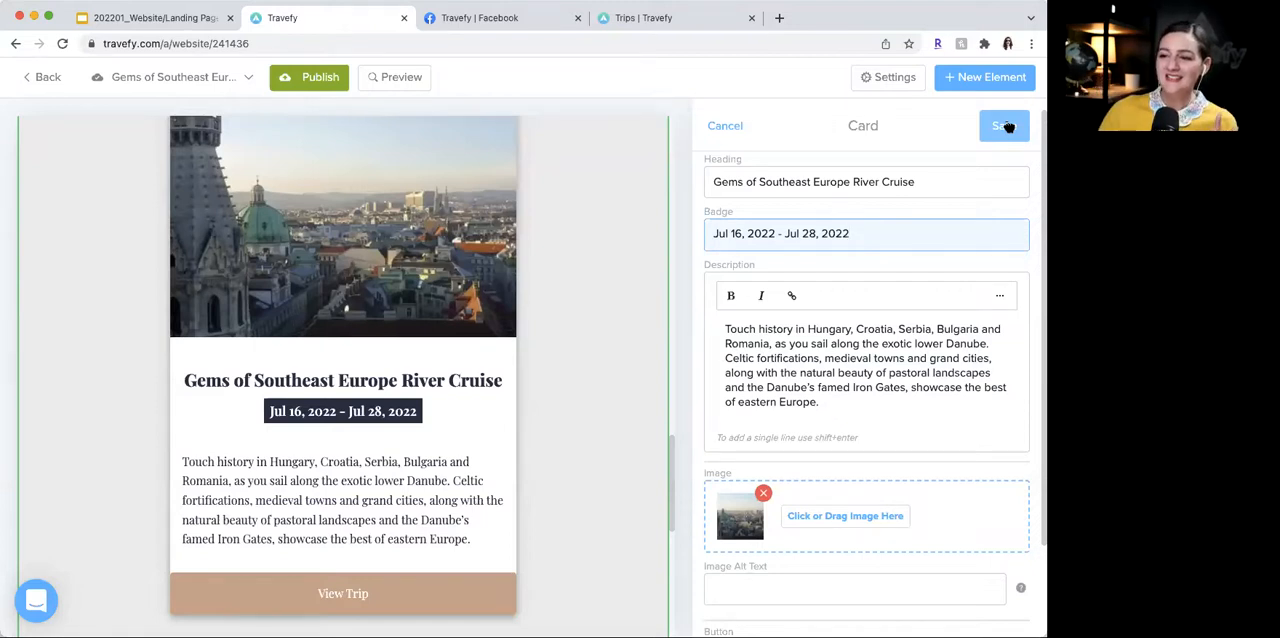
{"action": "left_click", "coordinate": [1005, 126]}
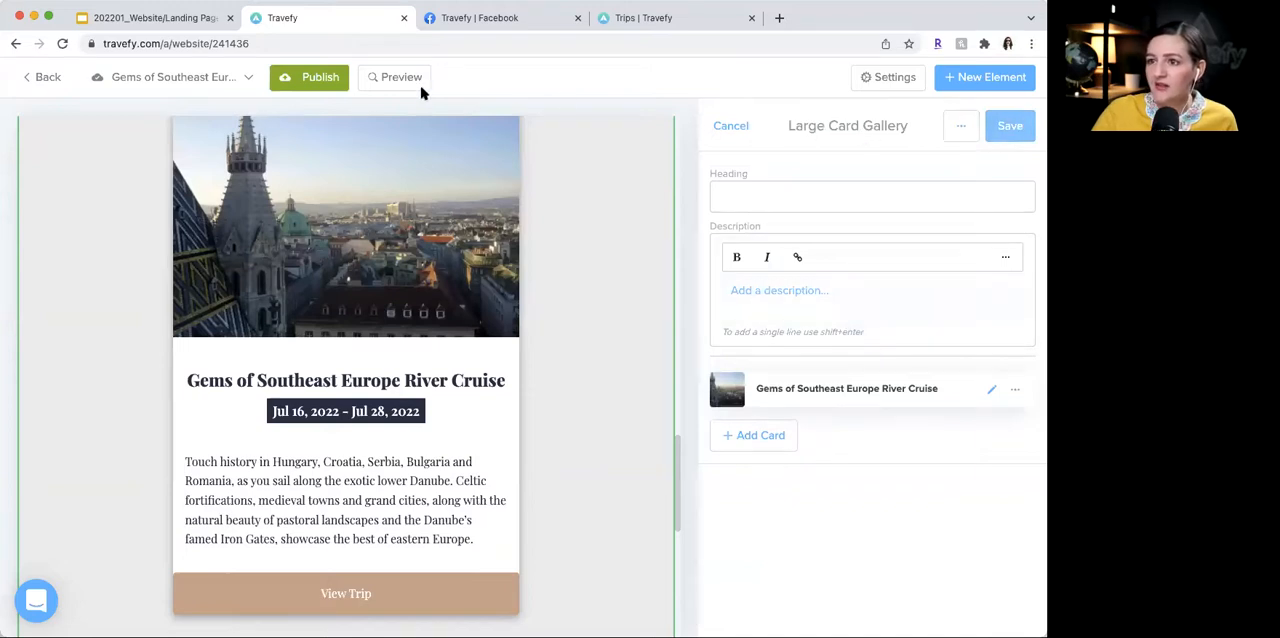
{"action": "left_click", "coordinate": [388, 82]}
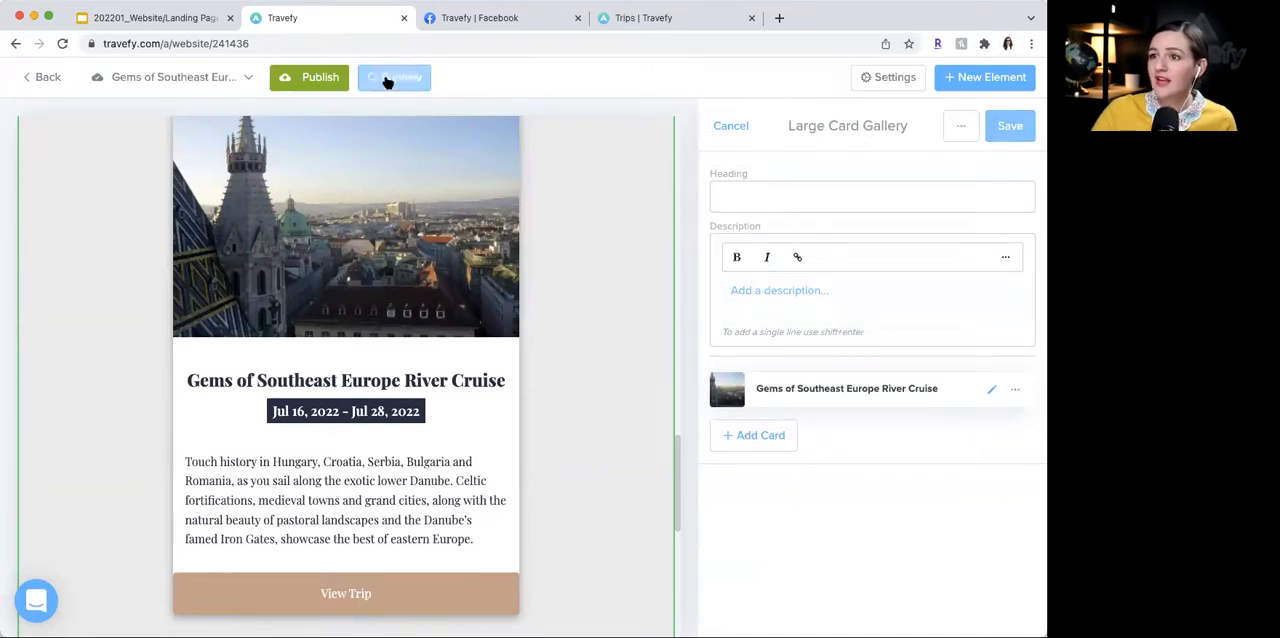
{"action": "left_click", "coordinate": [720, 132]}
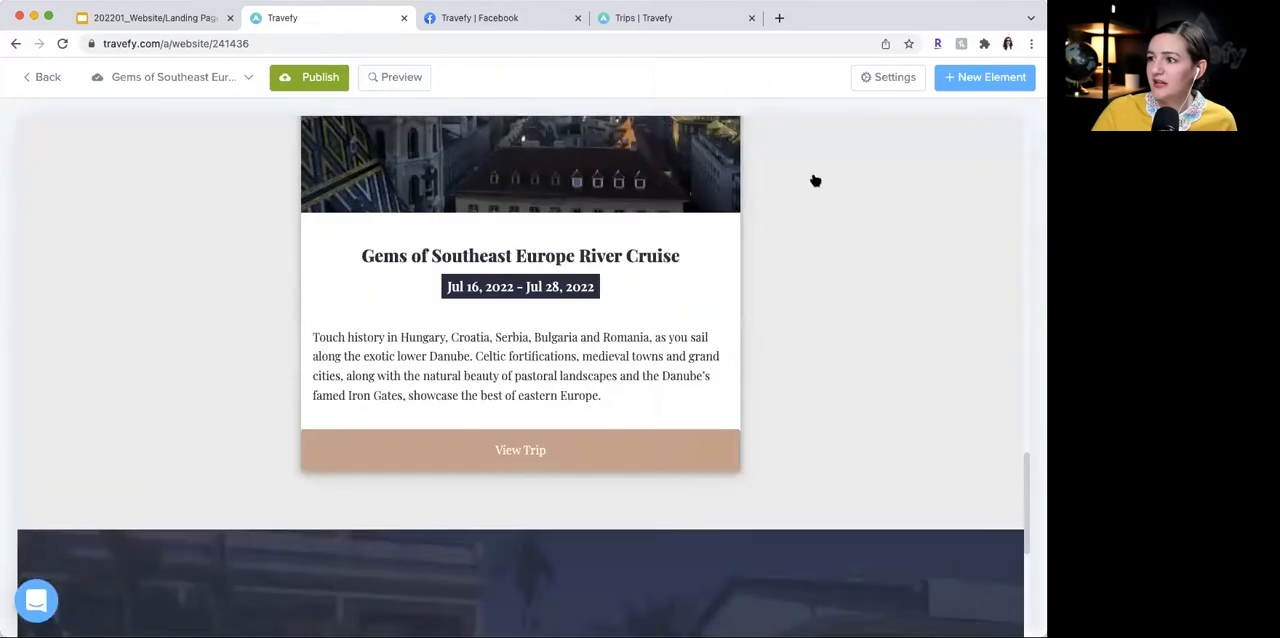
- Preview the landing page in mobile and desktop views, and look over the river cruise card in the desktop view
{"action": "scroll", "coordinate": [815, 181], "scroll_direction": "up", "scroll_amount": 5}
{"action": "scroll", "coordinate": [825, 190], "scroll_direction": "down", "scroll_amount": 3}
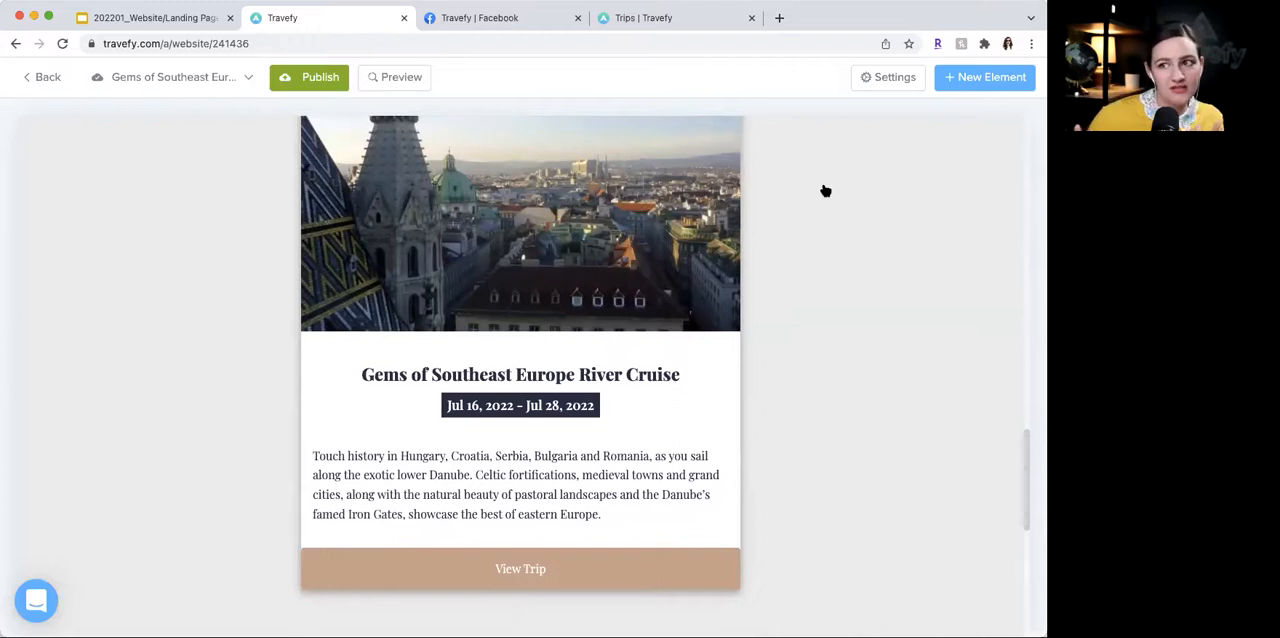
{"action": "left_click", "coordinate": [404, 76]}
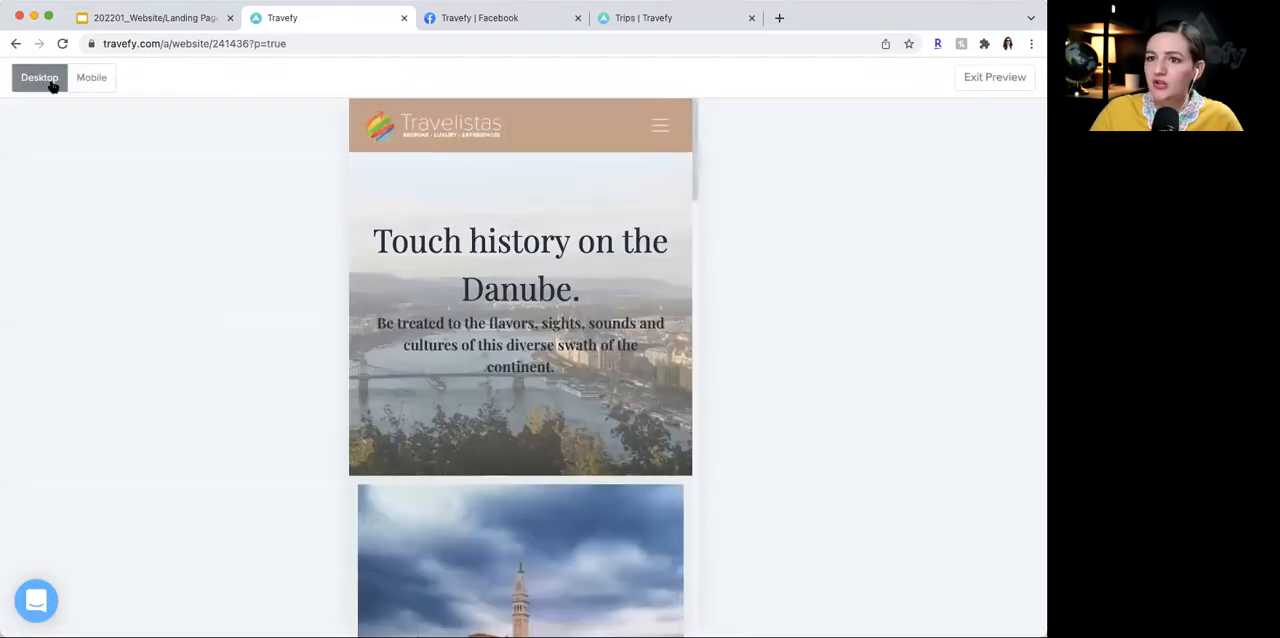
{"action": "left_click", "coordinate": [90, 80]}
{"action": "left_click", "coordinate": [54, 80]}
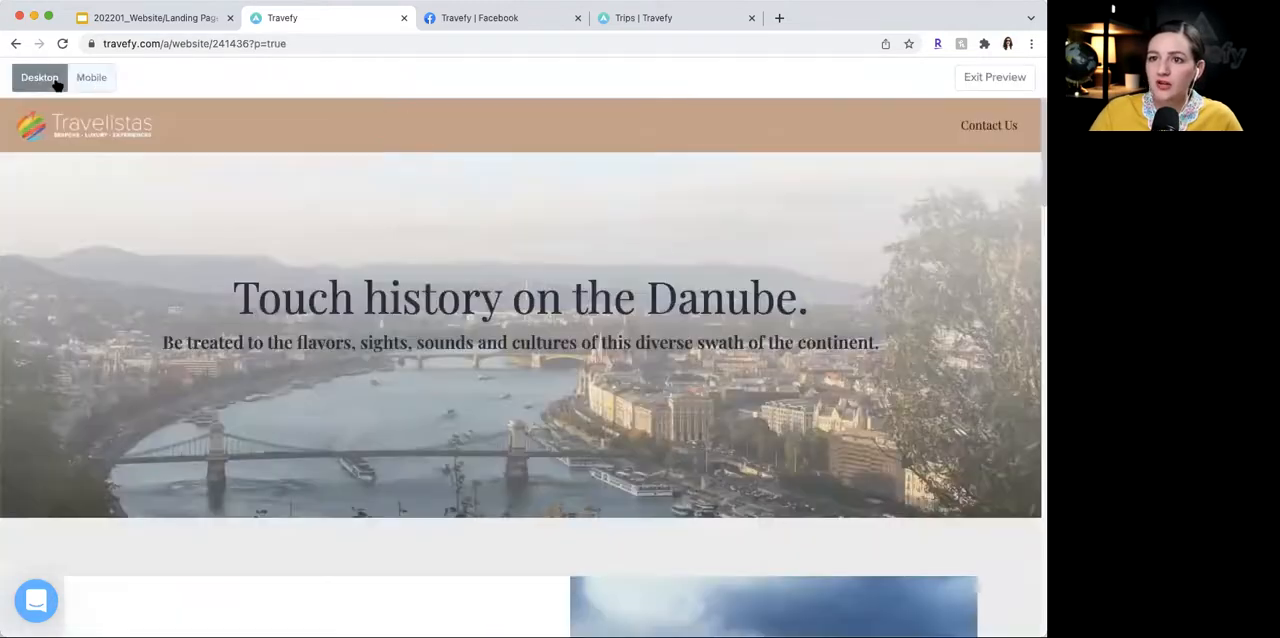
{"action": "scroll", "coordinate": [523, 270], "scroll_direction": "down", "scroll_amount": 15}
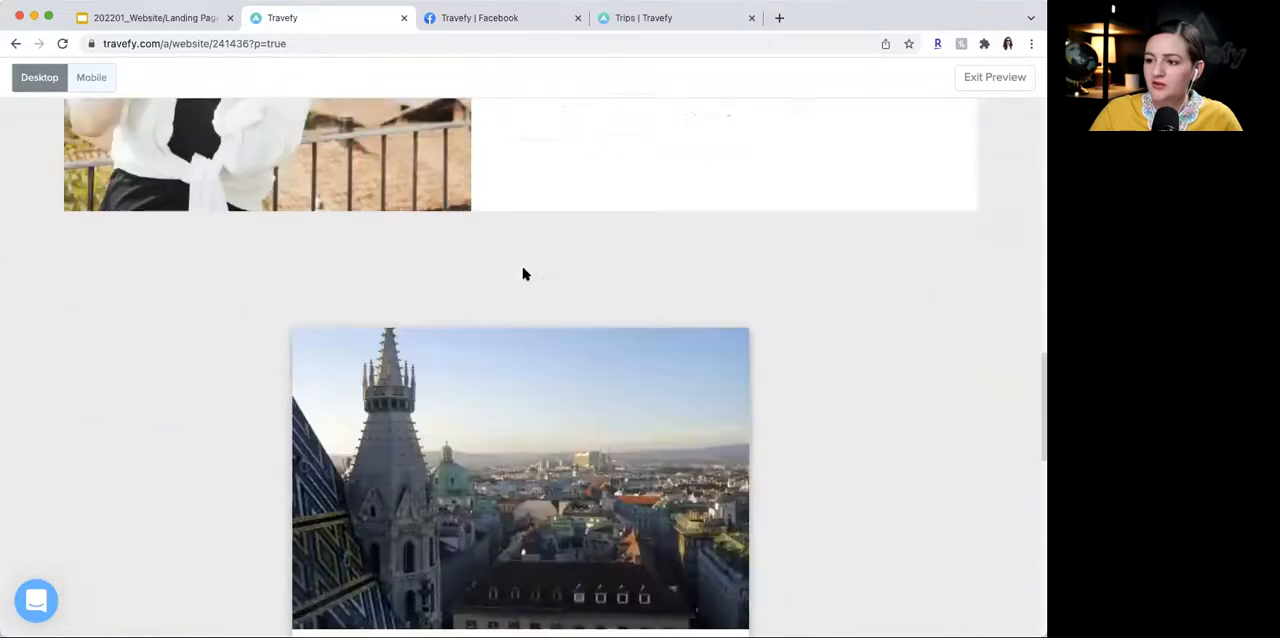
{"action": "scroll", "coordinate": [523, 272], "scroll_direction": "down", "scroll_amount": 2}
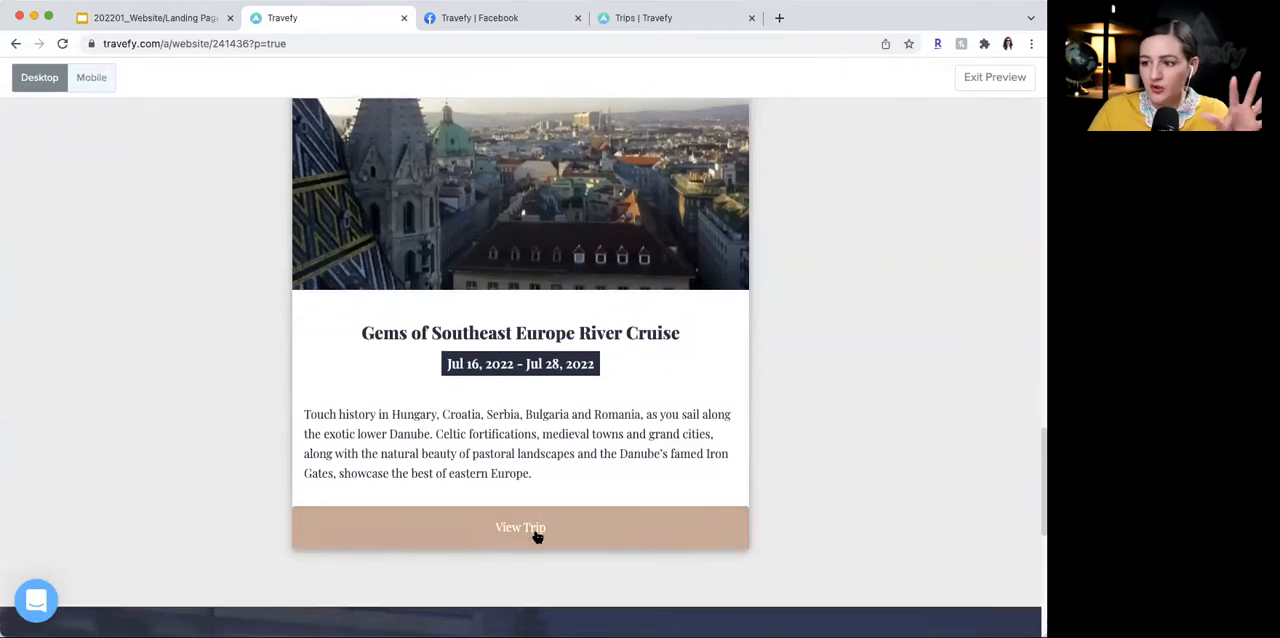
- Open the trip linked from the river cruise card and look through its day-by-day itinerary
{"action": "left_click", "coordinate": [535, 533]}
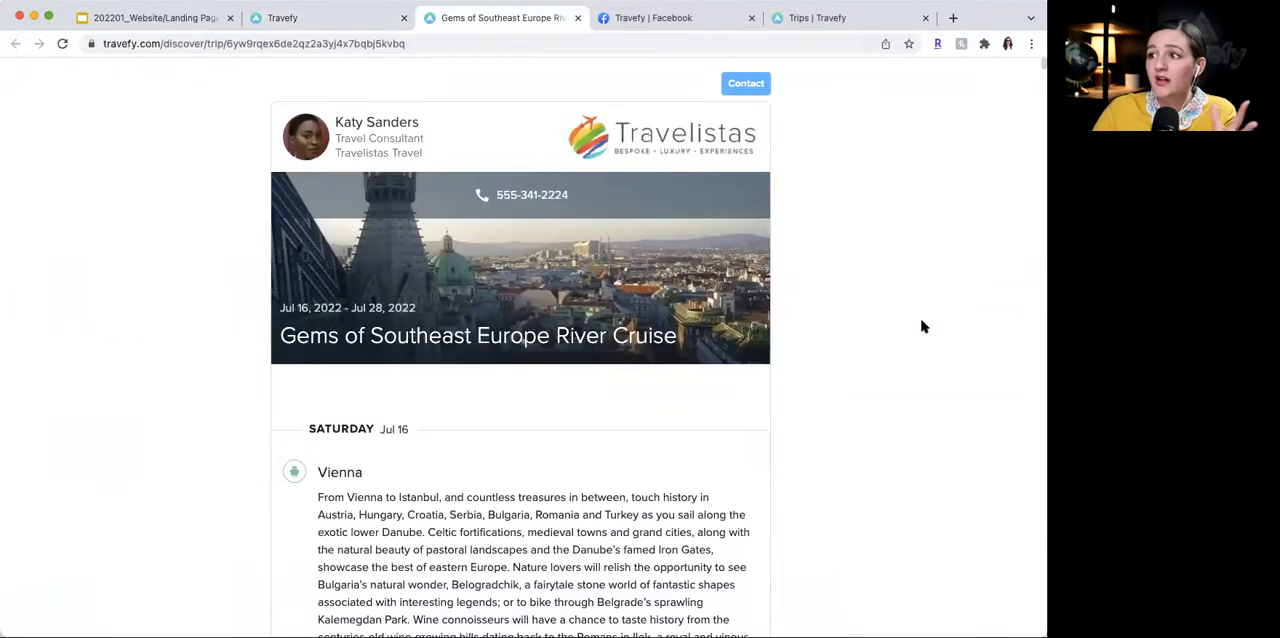
{"action": "scroll", "coordinate": [923, 327], "scroll_direction": "down", "scroll_amount": 7}
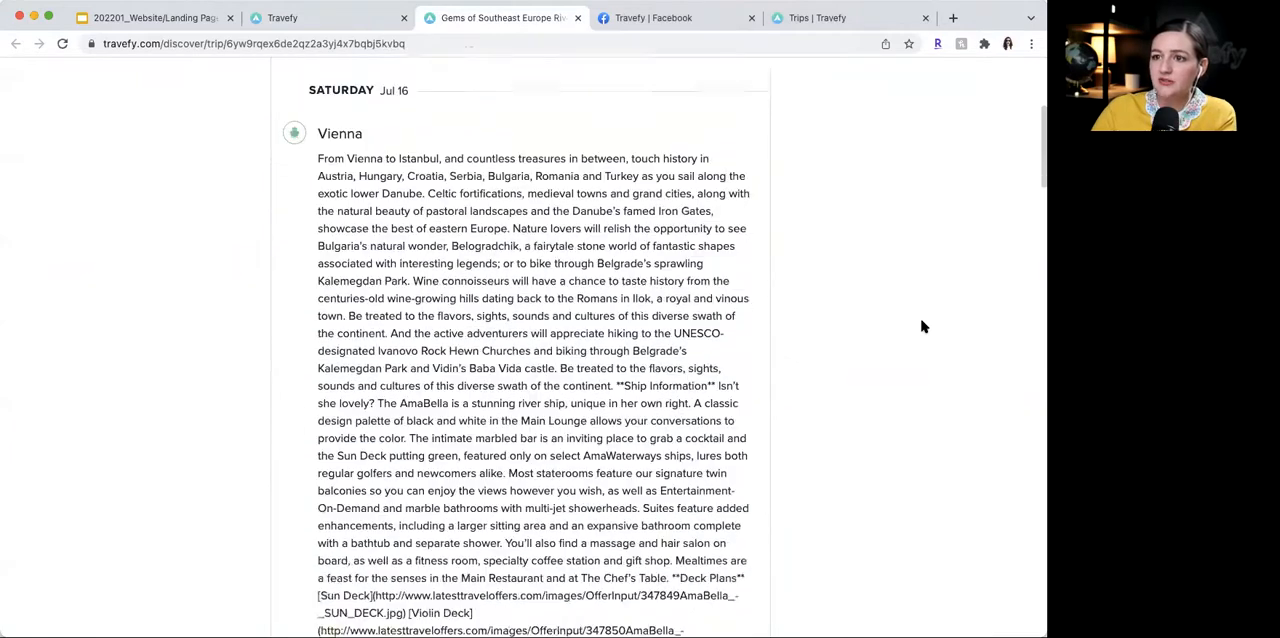
{"action": "scroll", "coordinate": [923, 327], "scroll_direction": "down", "scroll_amount": 15}
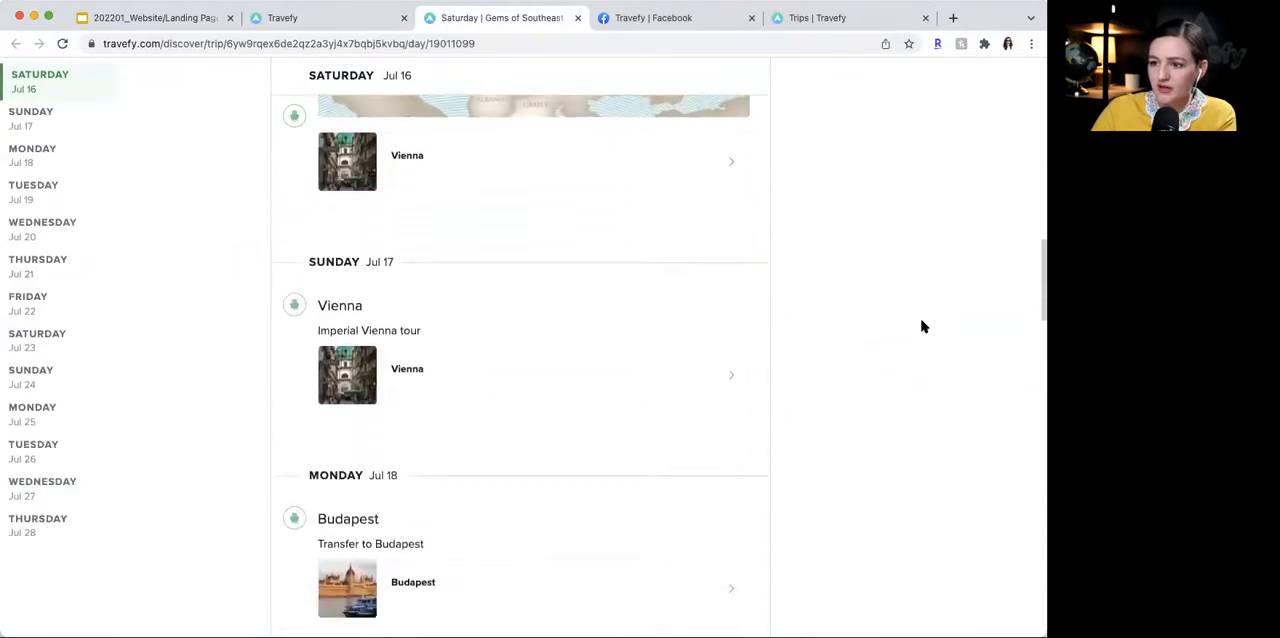
{"action": "scroll", "coordinate": [923, 327], "scroll_direction": "down", "scroll_amount": 6}
{"action": "scroll", "coordinate": [923, 327], "scroll_direction": "up", "scroll_amount": 2}
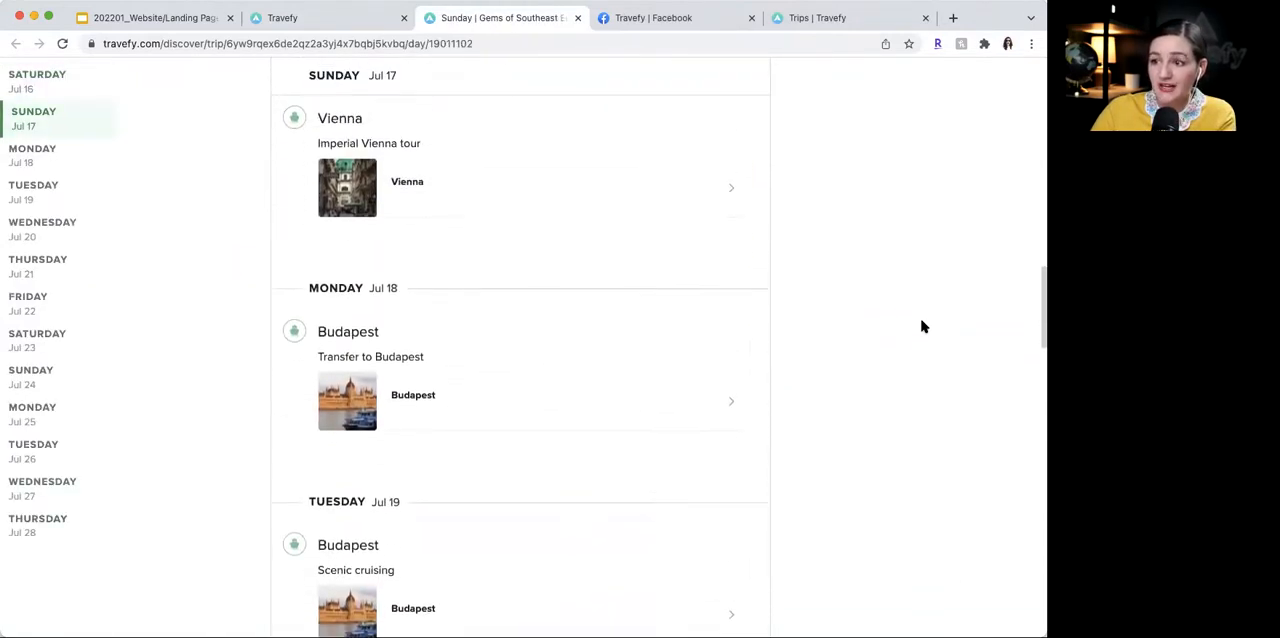
{"action": "scroll", "coordinate": [923, 327], "scroll_direction": "up", "scroll_amount": 20}
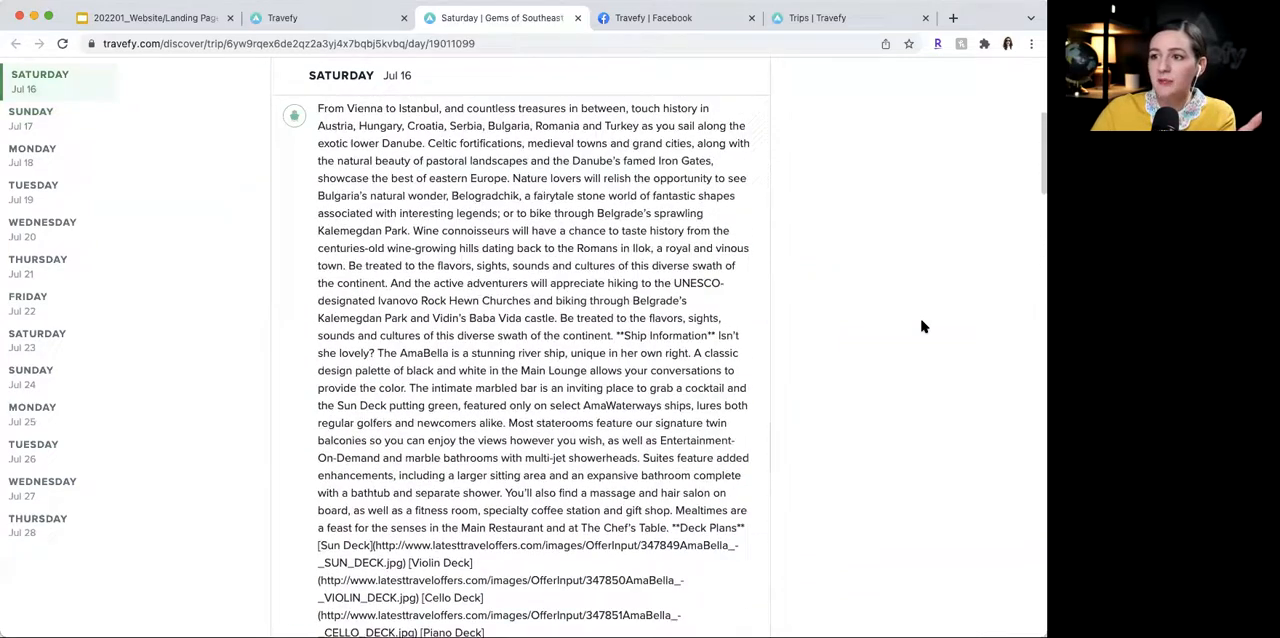
{"action": "scroll", "coordinate": [923, 327], "scroll_direction": "up", "scroll_amount": 3}
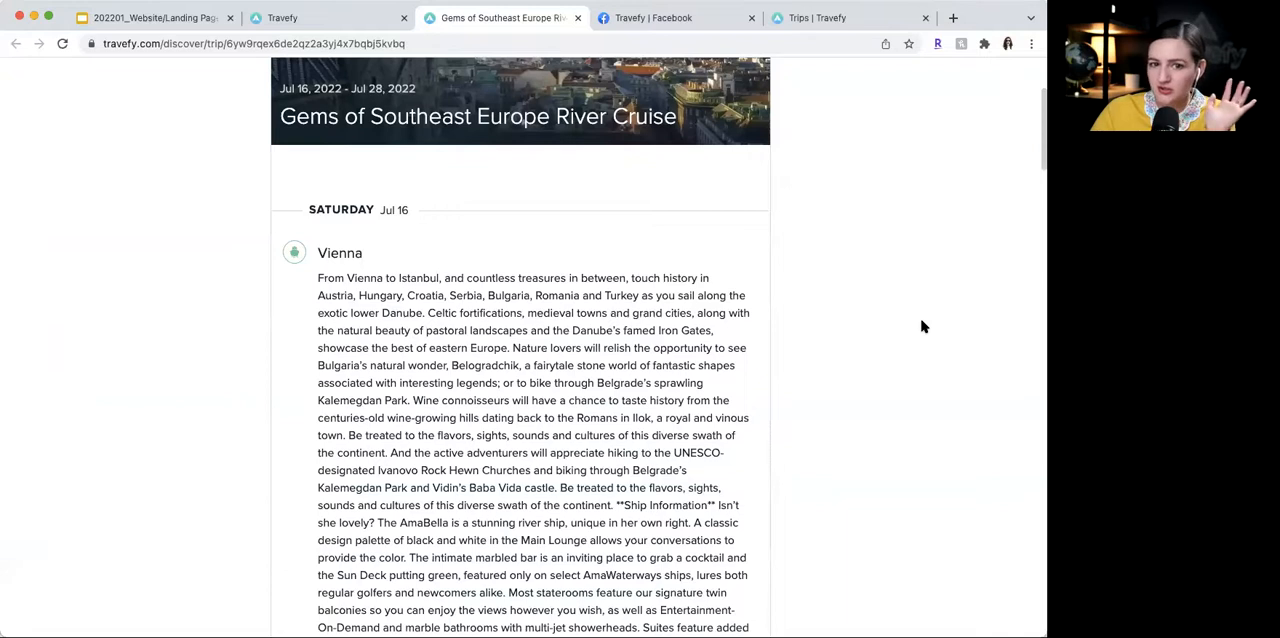
{"action": "scroll", "coordinate": [923, 327], "scroll_direction": "up", "scroll_amount": 4}
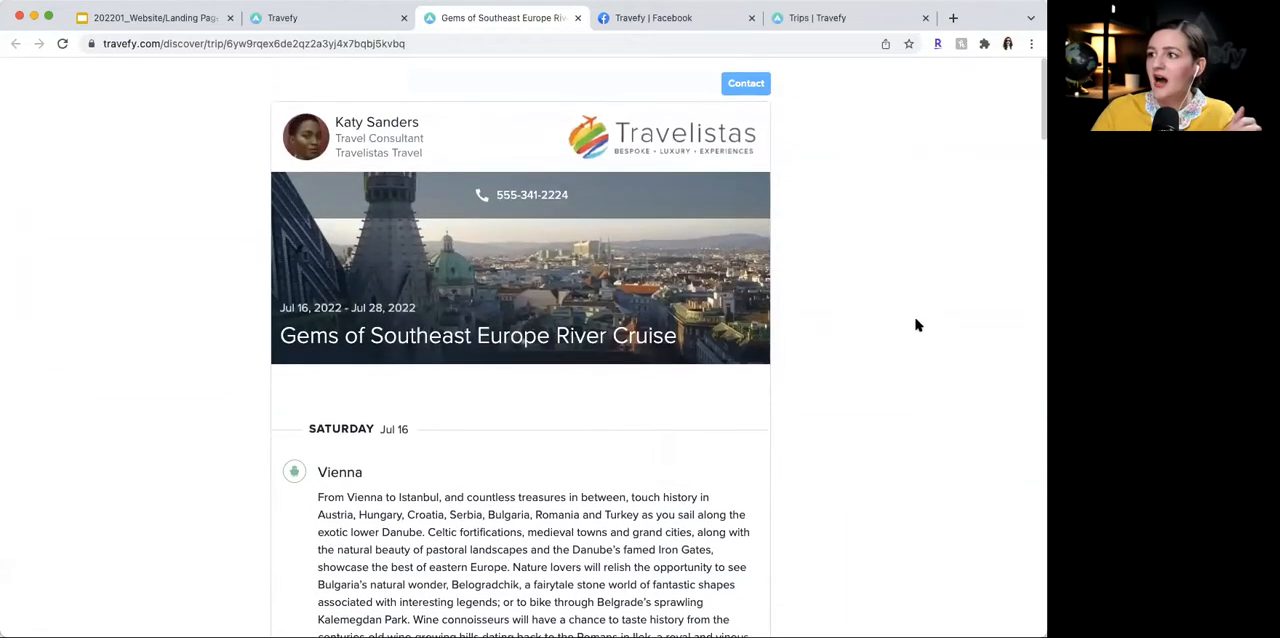
- View the trip page's contact form, dismiss it, and close the trip page to return to the website preview
{"action": "scroll", "coordinate": [918, 325], "scroll_direction": "down", "scroll_amount": 1}
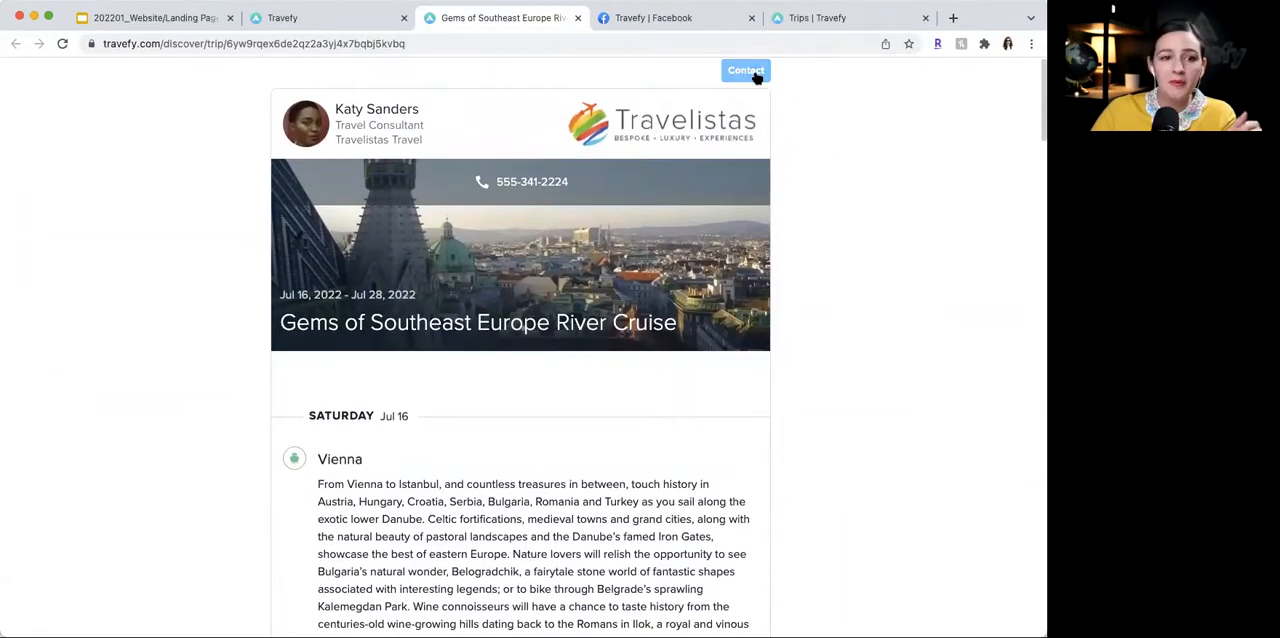
{"action": "left_click", "coordinate": [748, 70]}
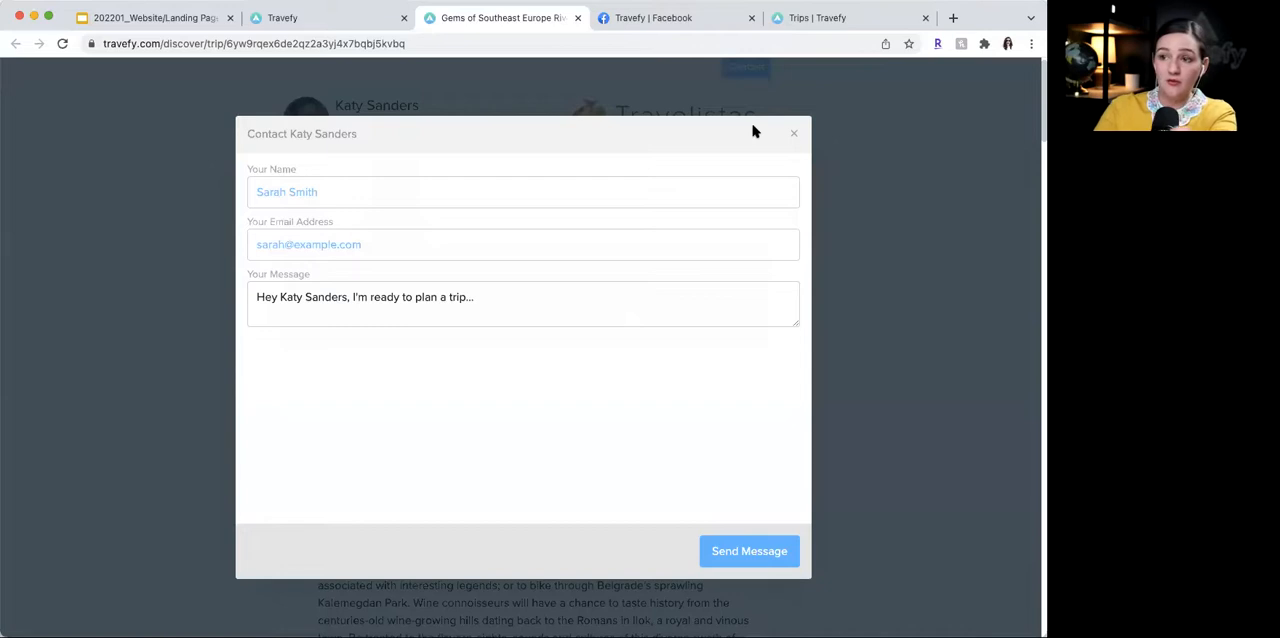
{"action": "left_click", "coordinate": [794, 133]}
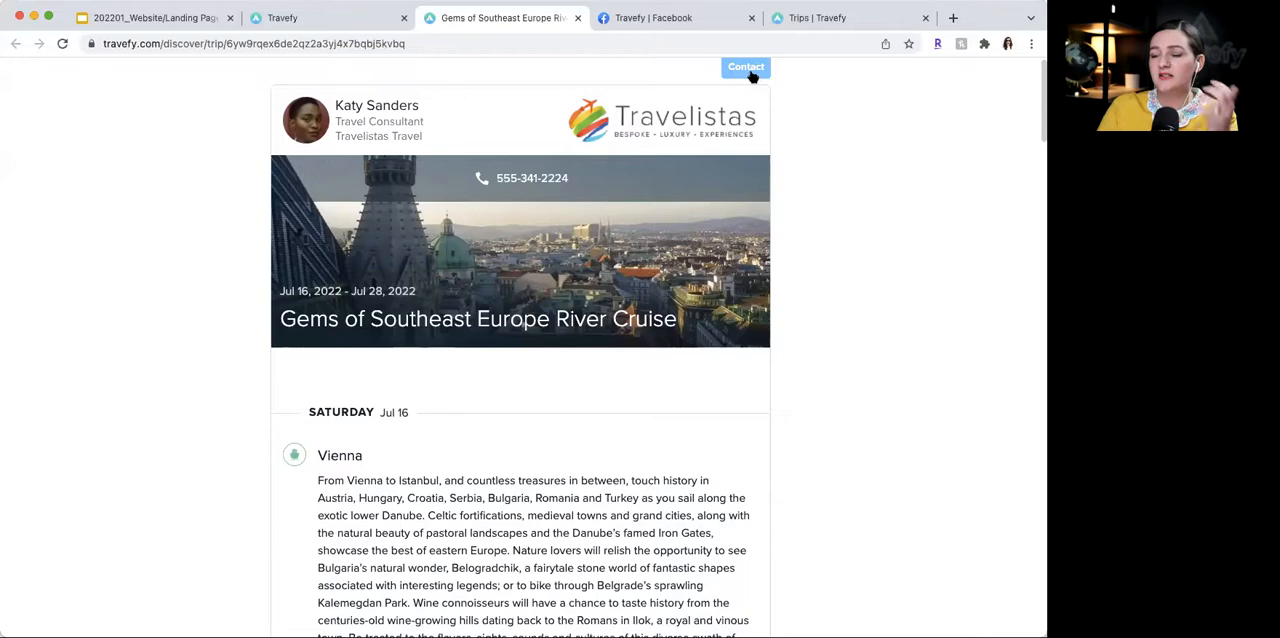
{"action": "left_click", "coordinate": [576, 18]}
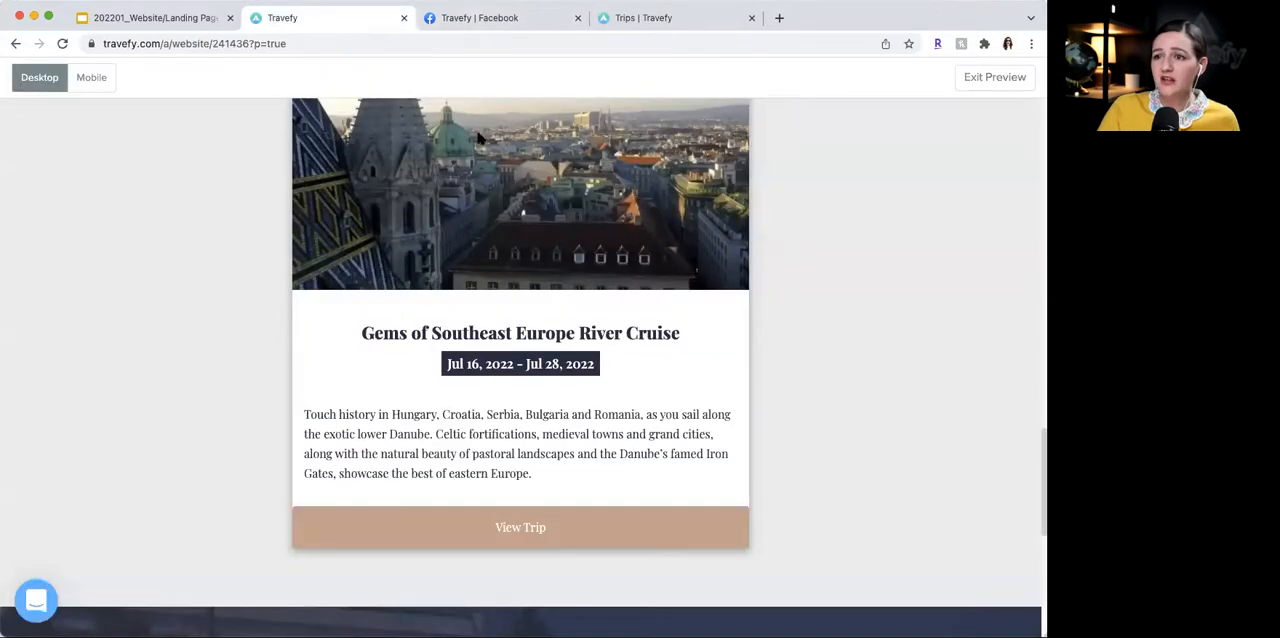
- Exit the preview, review the page down to the Call to Action section, and check the Call To Action option among the new elements
{"action": "left_click", "coordinate": [985, 77]}
{"action": "scroll", "coordinate": [706, 330], "scroll_direction": "down", "scroll_amount": 10}
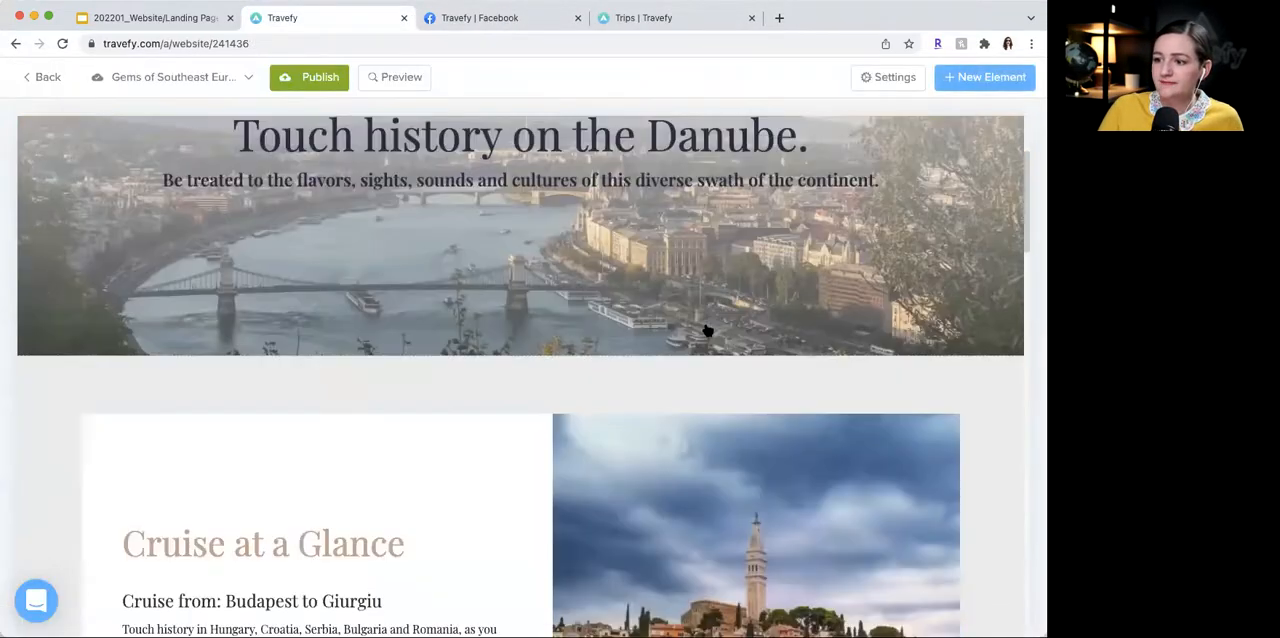
{"action": "scroll", "coordinate": [706, 330], "scroll_direction": "down", "scroll_amount": 10}
{"action": "scroll", "coordinate": [250, 409], "scroll_direction": "up", "scroll_amount": 3}
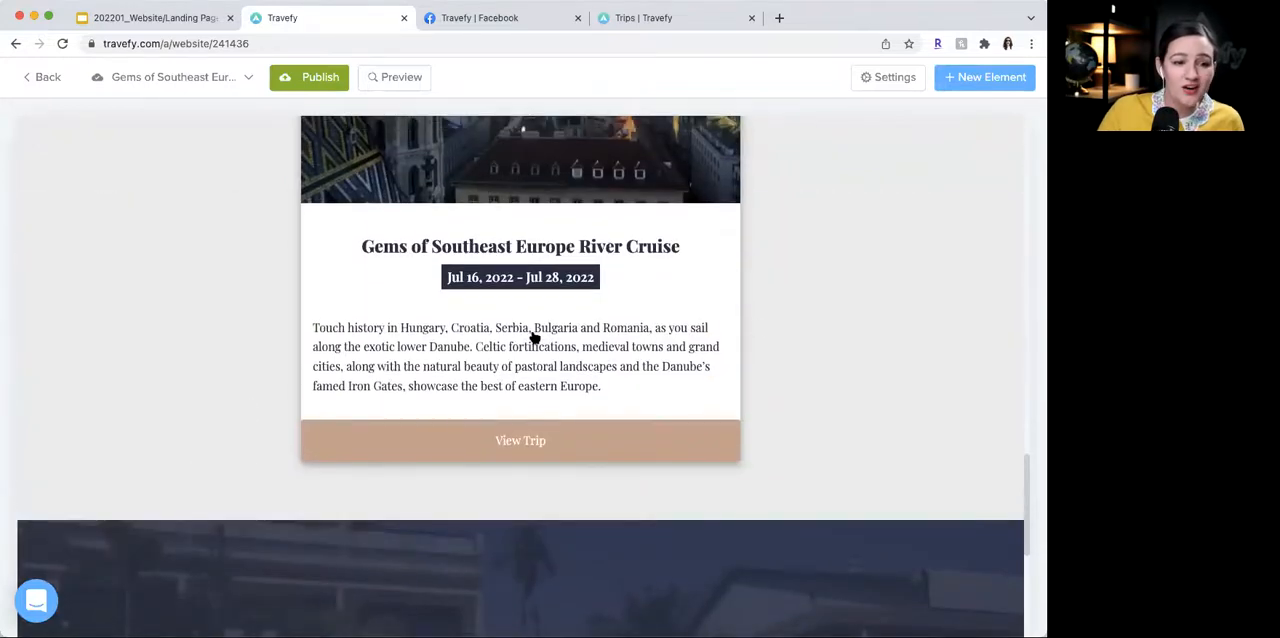
{"action": "scroll", "coordinate": [757, 328], "scroll_direction": "down", "scroll_amount": 5}
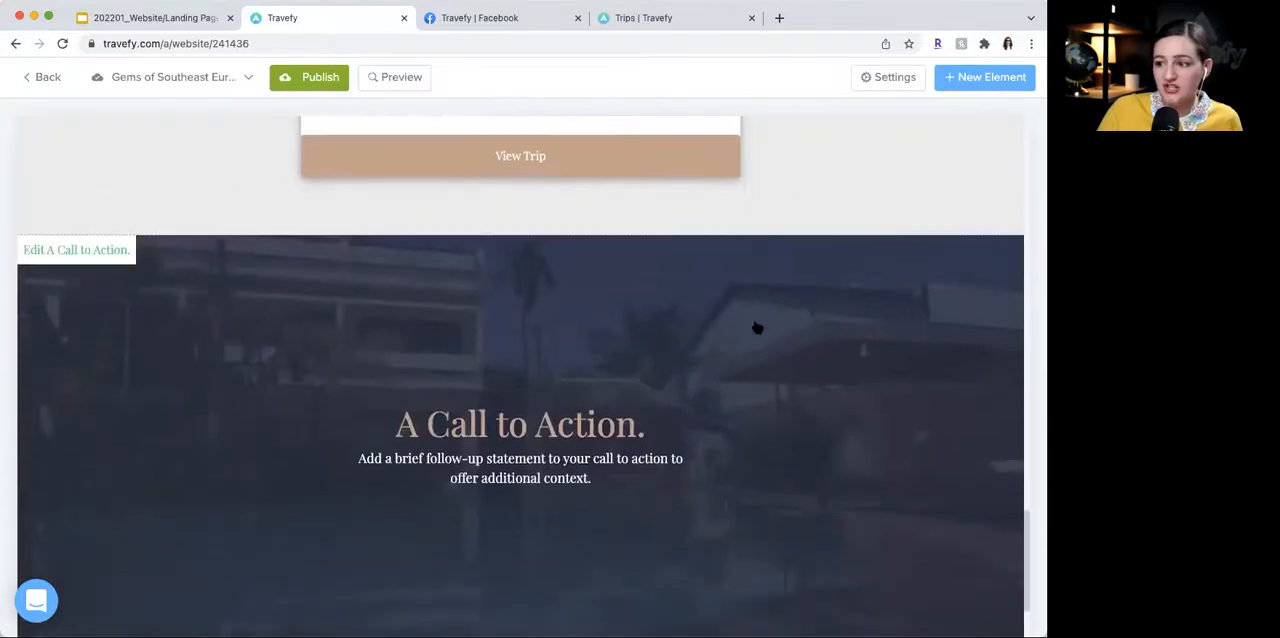
{"action": "scroll", "coordinate": [757, 328], "scroll_direction": "up", "scroll_amount": 1}
{"action": "scroll", "coordinate": [757, 328], "scroll_direction": "down", "scroll_amount": 1}
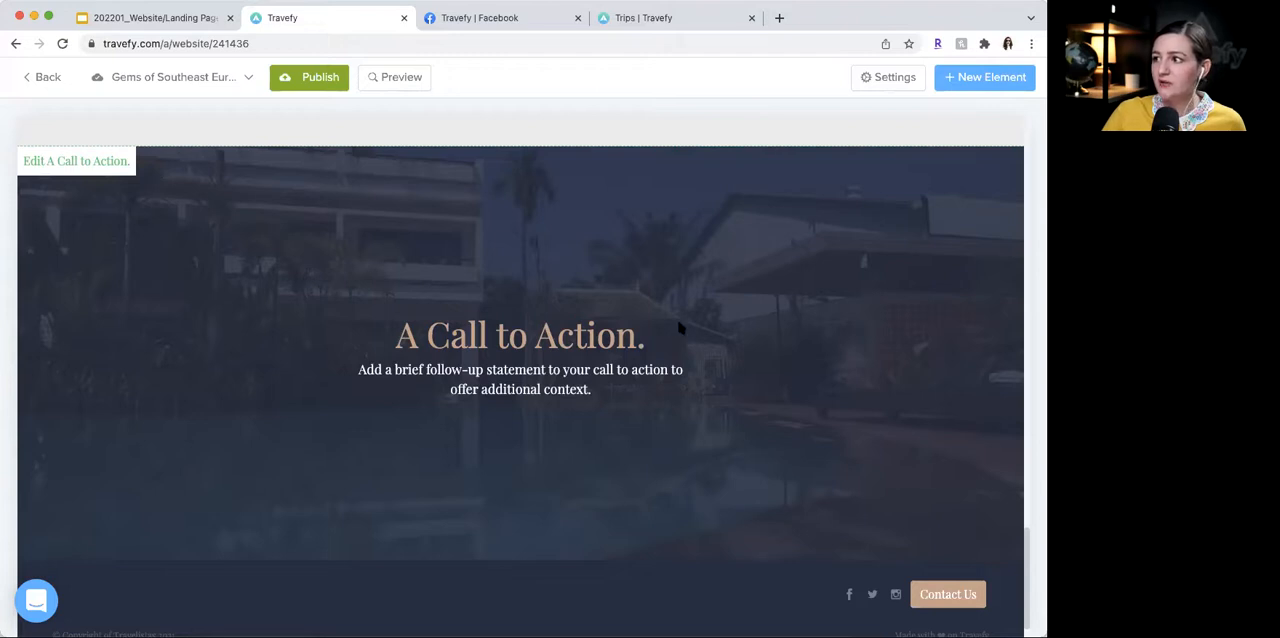
{"action": "left_click", "coordinate": [955, 77]}
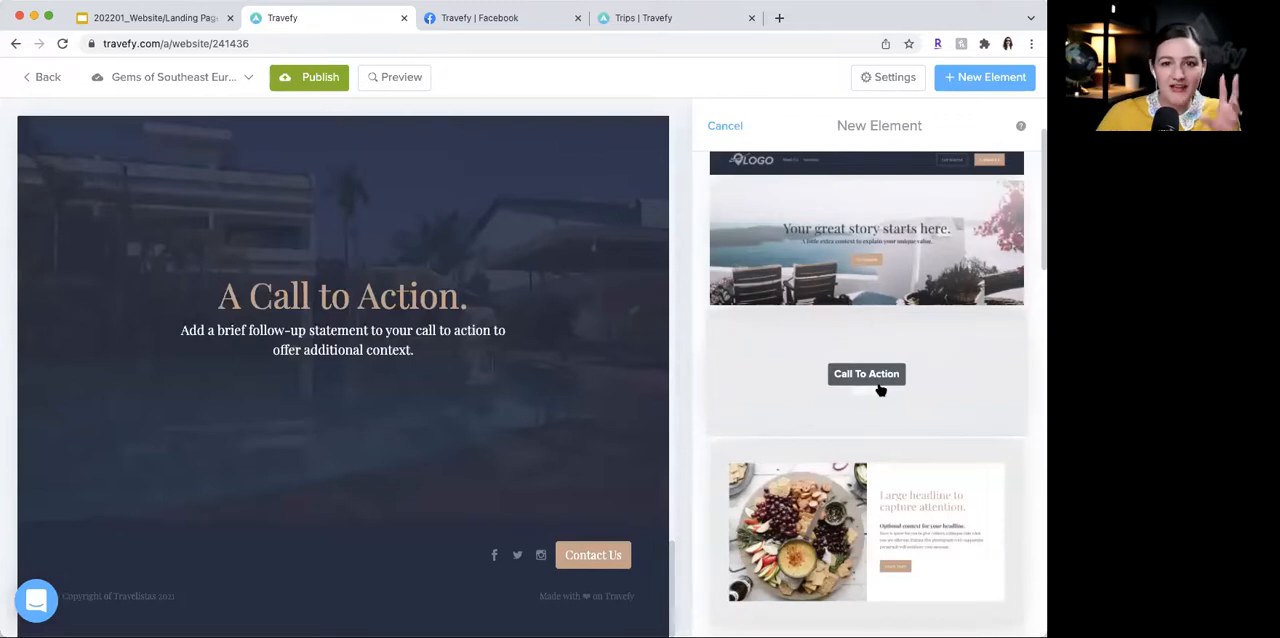
{"action": "left_click", "coordinate": [712, 128]}
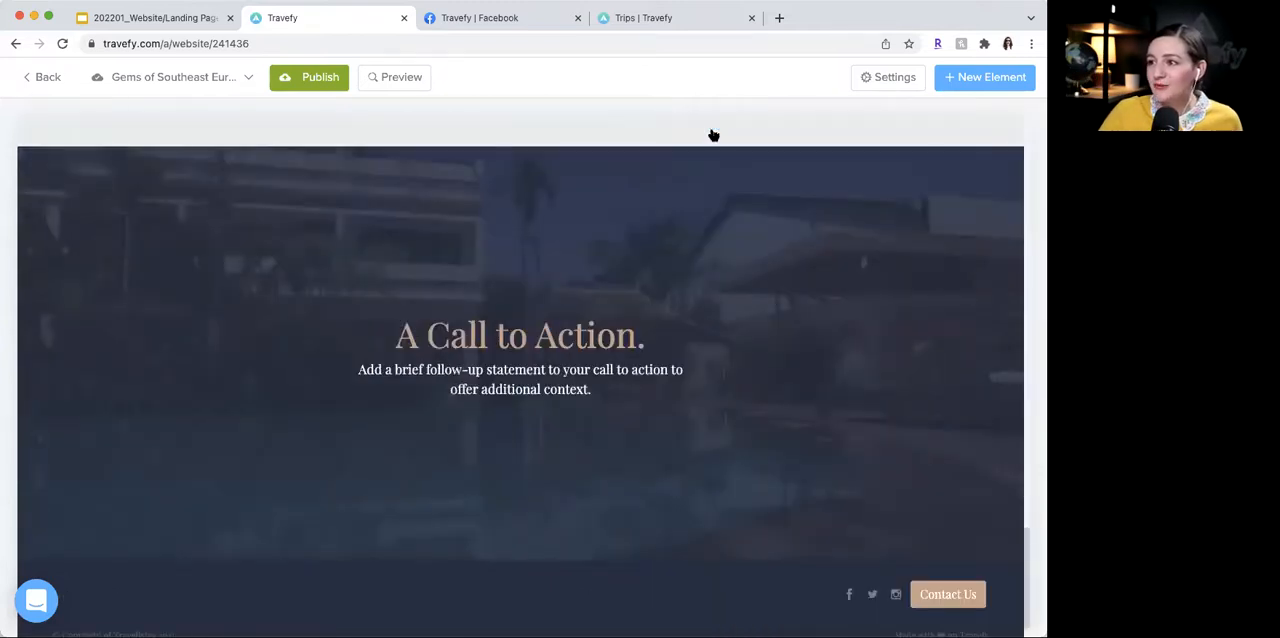
- Replace the Call to Action image with the first picture from an image database search for "danube"
{"action": "left_click", "coordinate": [638, 370]}
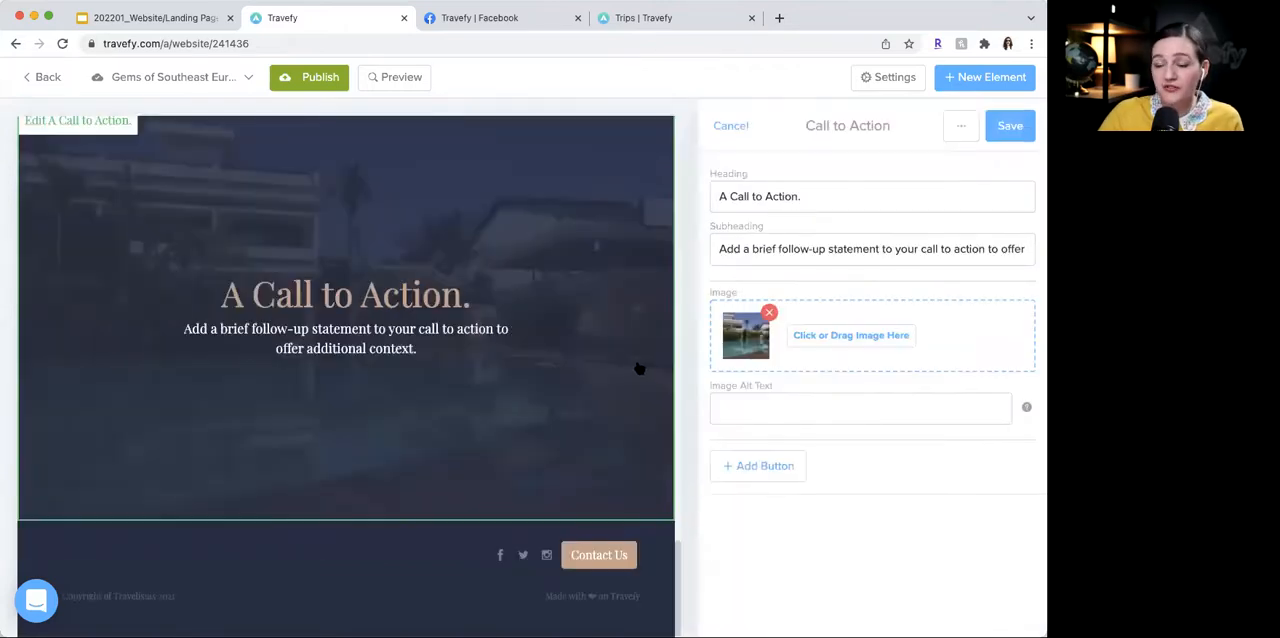
{"action": "left_click", "coordinate": [834, 340]}
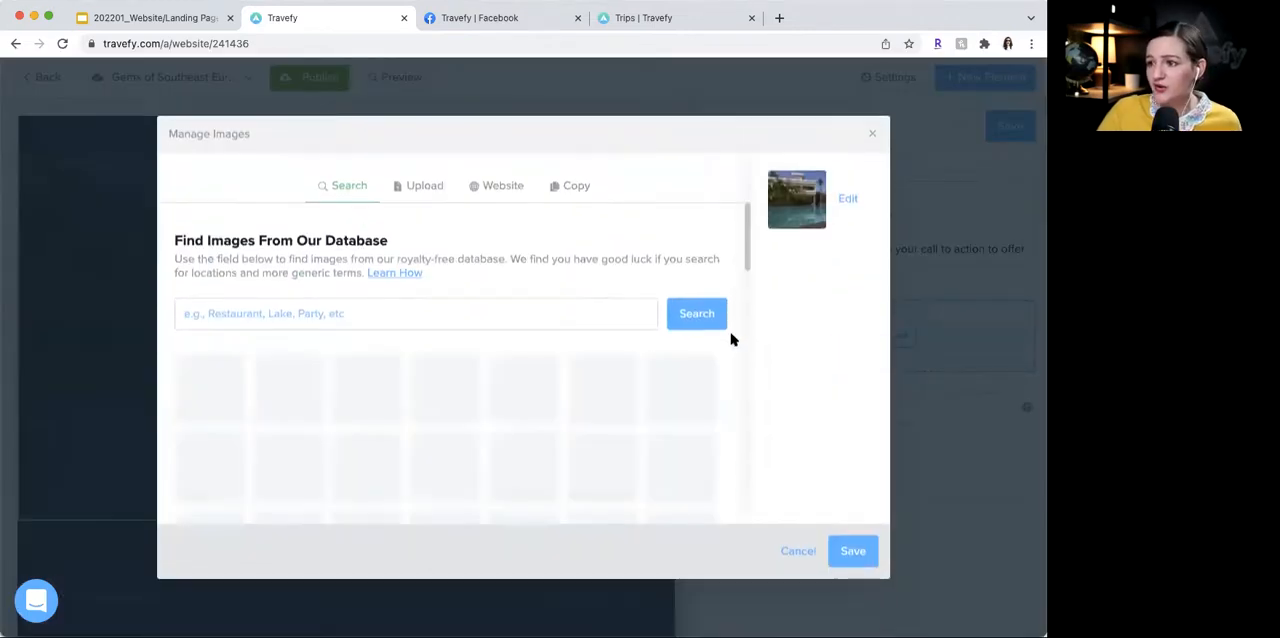
{"action": "left_click", "coordinate": [521, 315]}
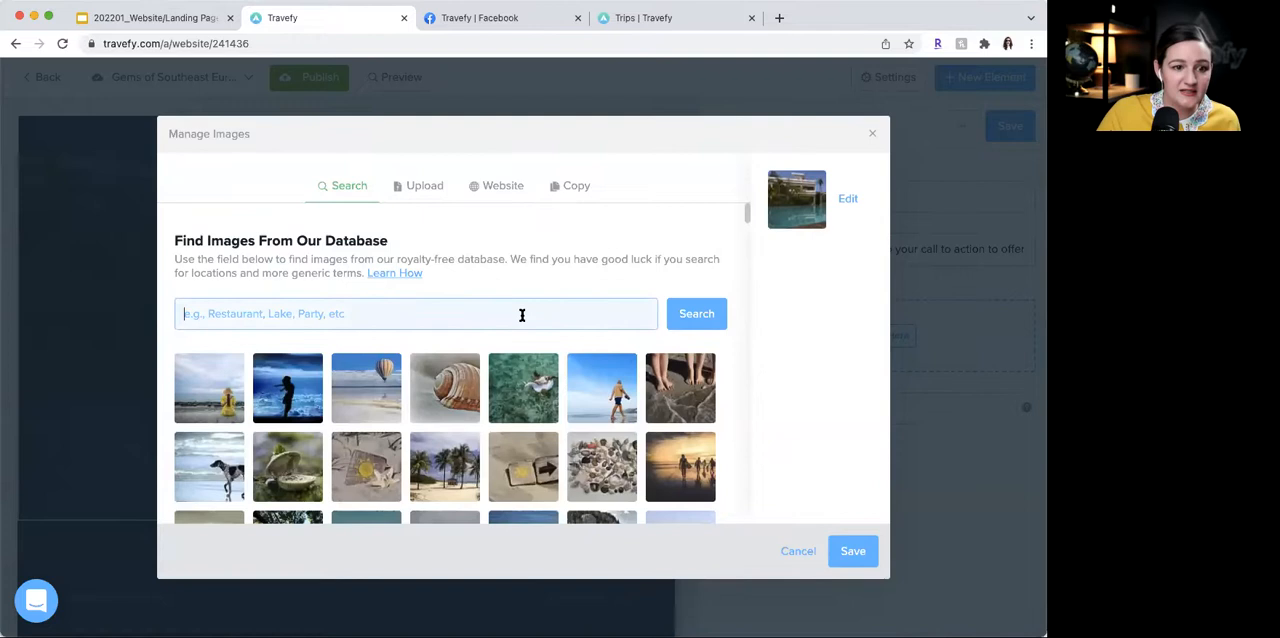
{"action": "type", "text": "danube"}
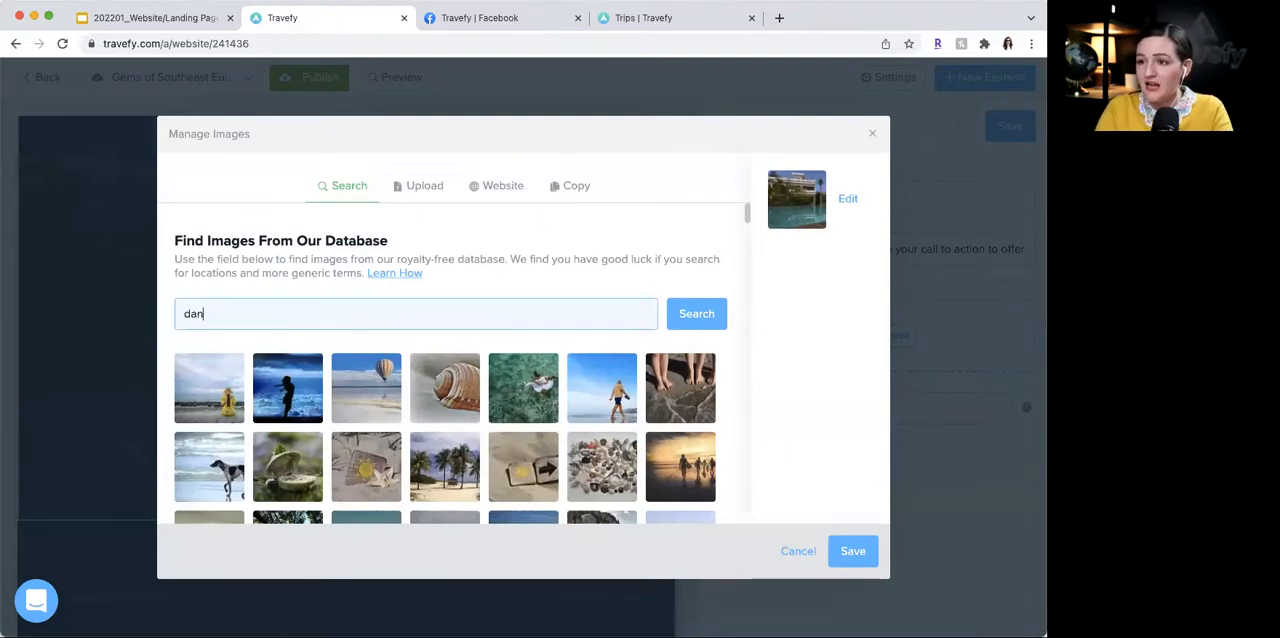
{"action": "left_click", "coordinate": [700, 315]}
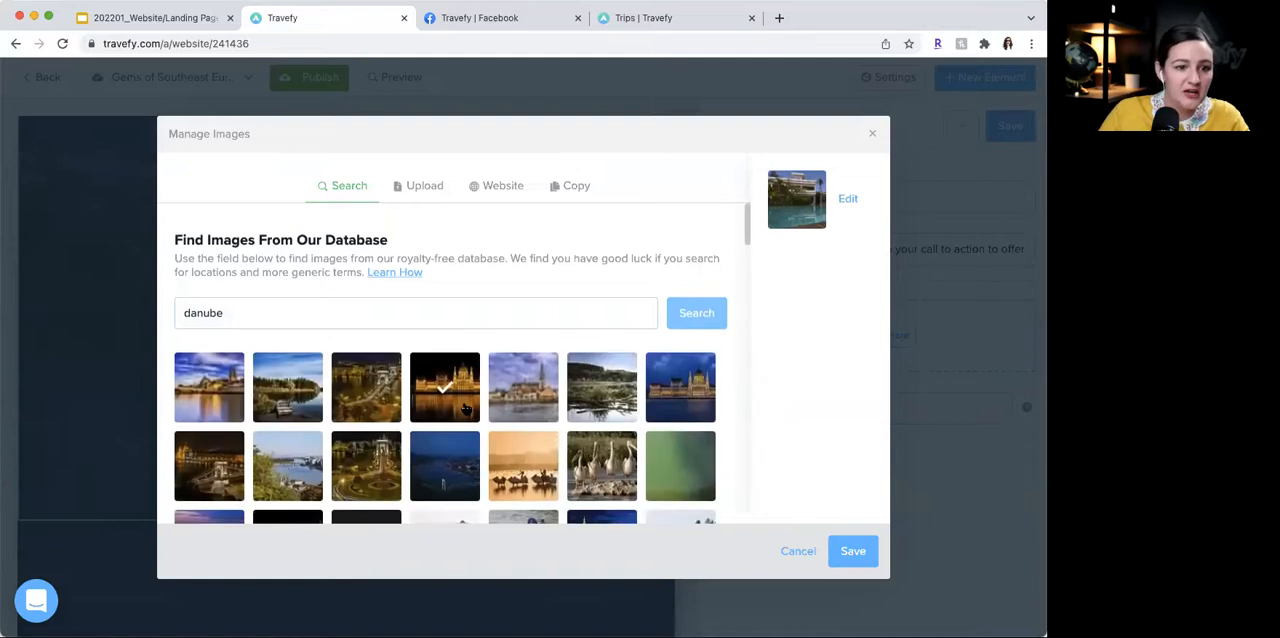
{"action": "scroll", "coordinate": [305, 300], "scroll_direction": "down", "scroll_amount": 3}
{"action": "left_click", "coordinate": [205, 279]}
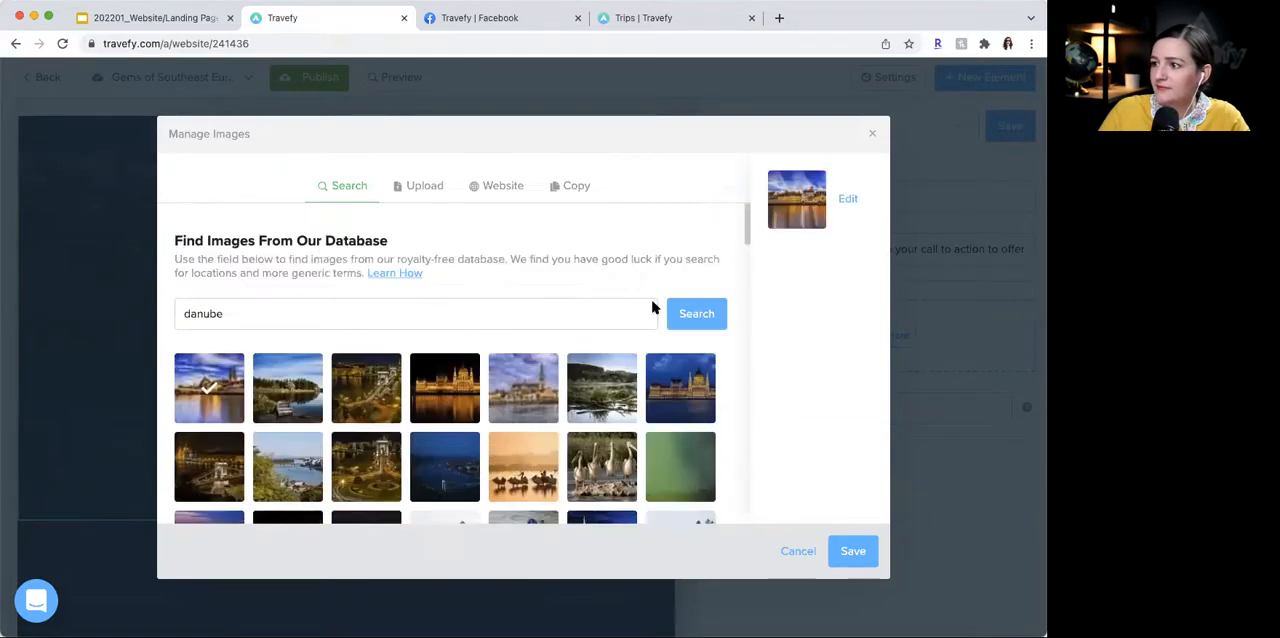
{"action": "left_click", "coordinate": [855, 552]}
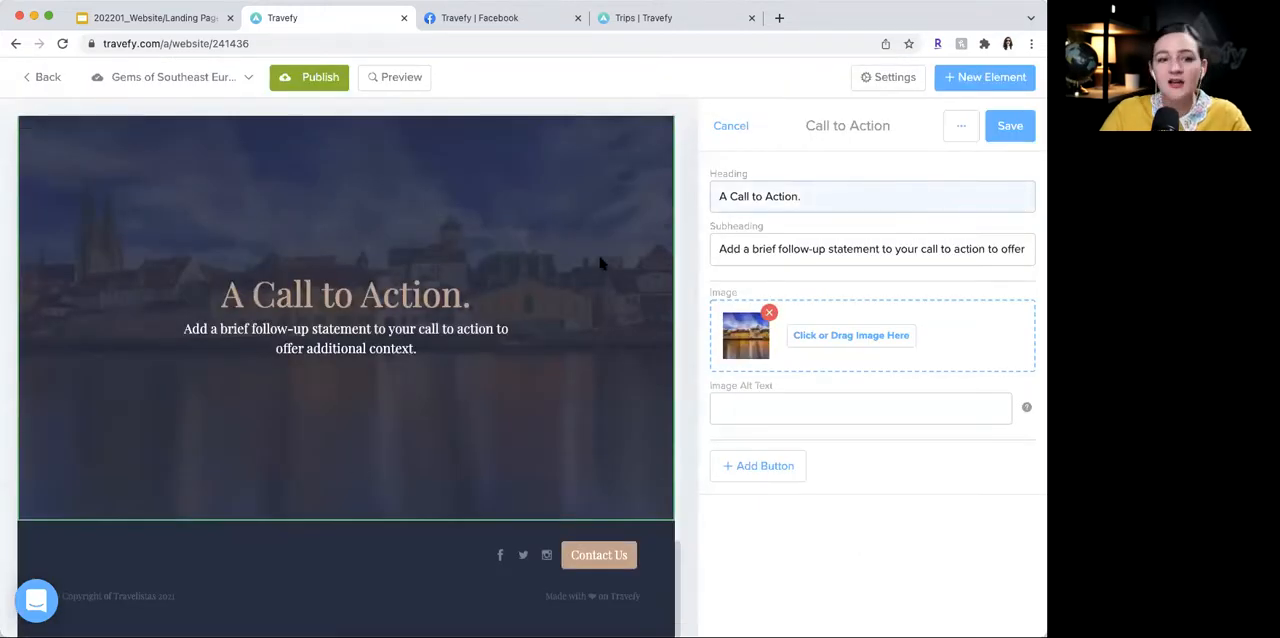
- Set the Call to Action heading to "Get ready to discover the gems of Southeast Europe."
{"action": "key", "text": "super+Tab"}
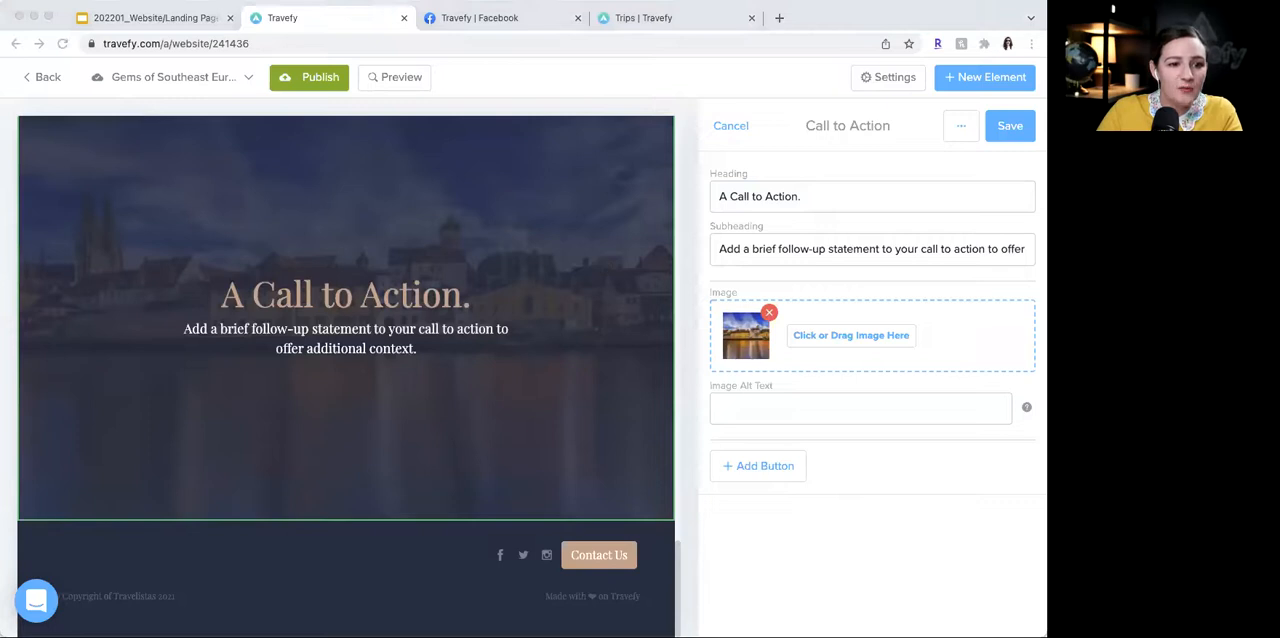
{"action": "left_click", "coordinate": [789, 196]}
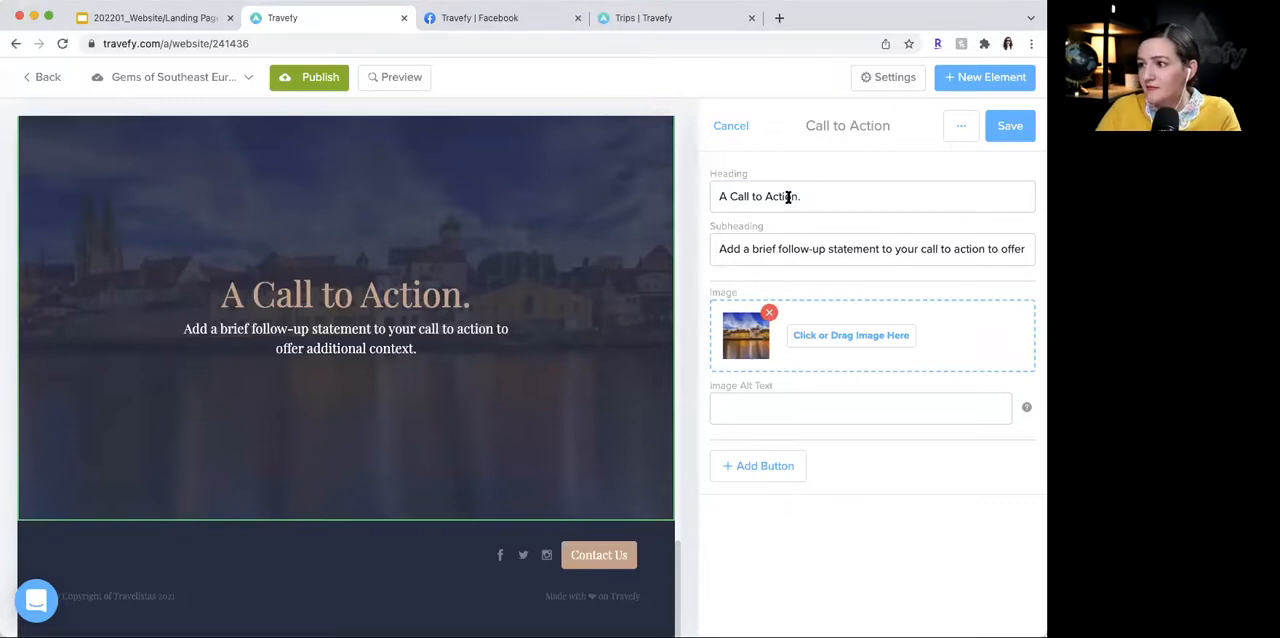
{"action": "key", "text": "super+a"}
{"action": "type", "text": "Get ready to discover the gems of Southeast Europe."}
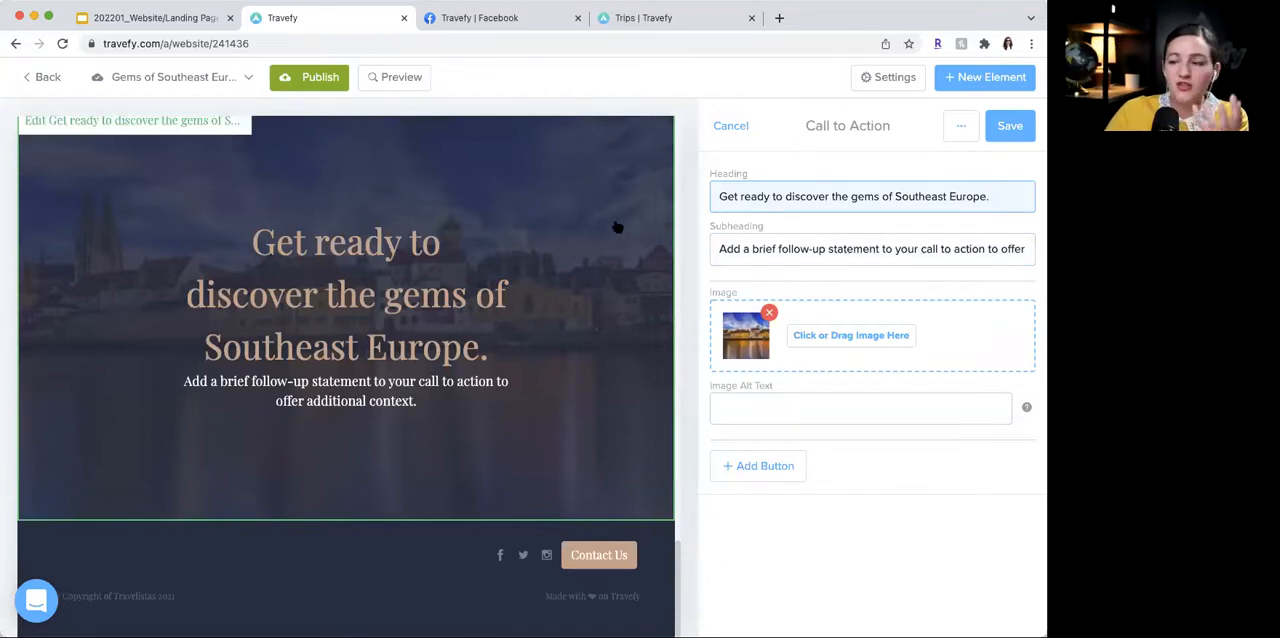
- Replace the Call to Action subheading with "Bookings are filling up fast so act quickly!"
{"action": "left_click", "coordinate": [267, 312]}
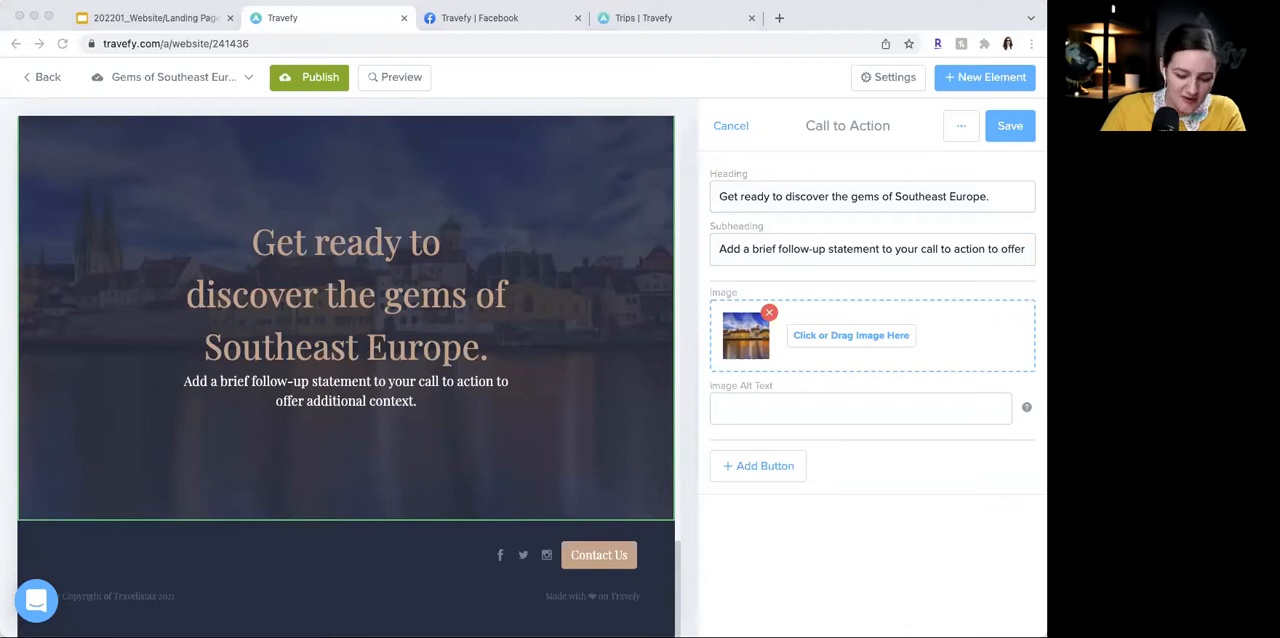
{"action": "triple_click", "coordinate": [886, 254]}
{"action": "type", "text": "Bookings are filling up fast so act quickly!"}
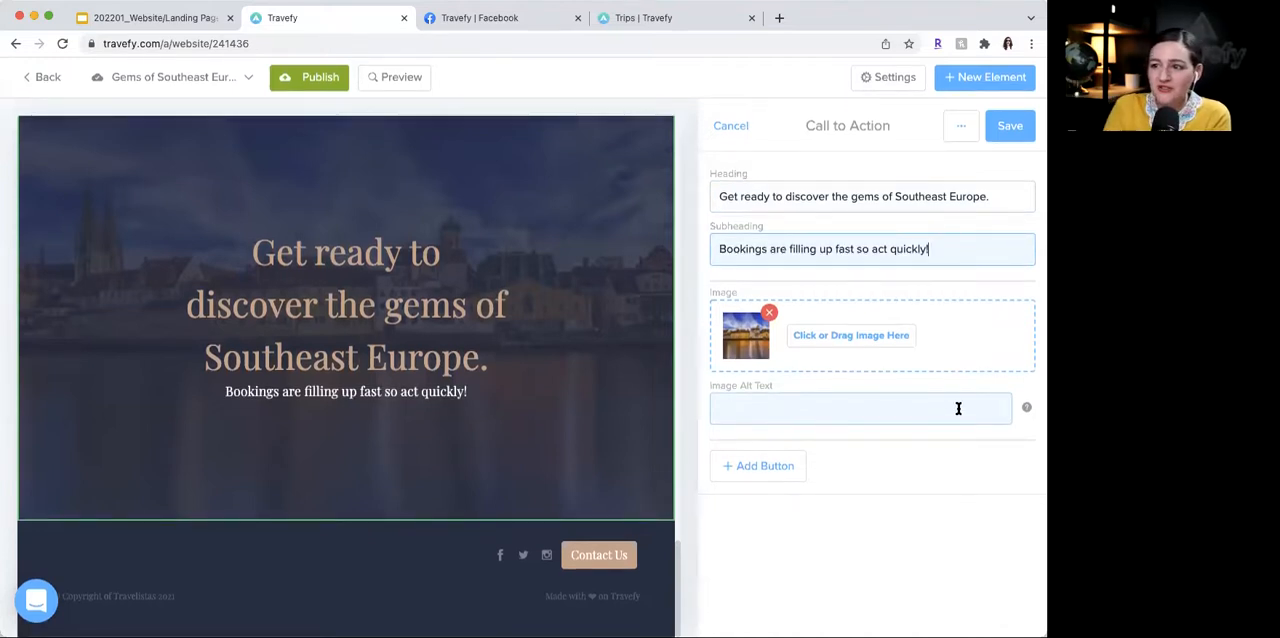
- Add a Form button to the Call to Action with the text "Reserve Your Spot"
{"action": "left_click", "coordinate": [794, 472]}
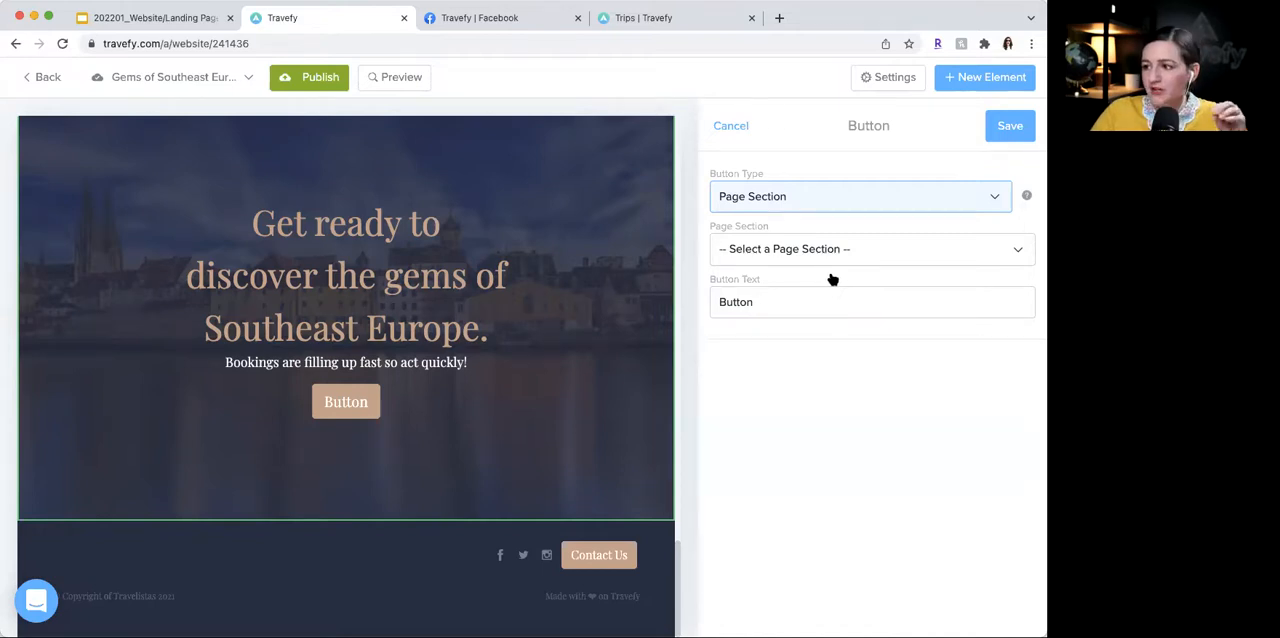
{"action": "left_click", "coordinate": [832, 280]}
{"action": "double_click", "coordinate": [772, 247]}
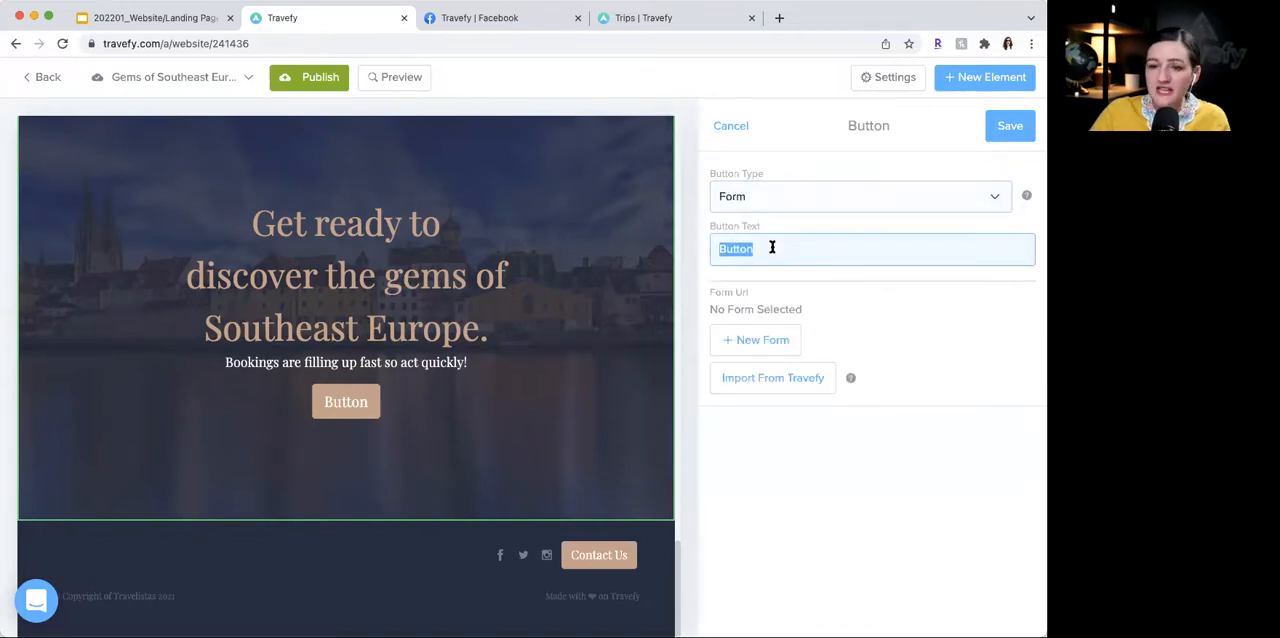
{"action": "type", "text": "Res"}
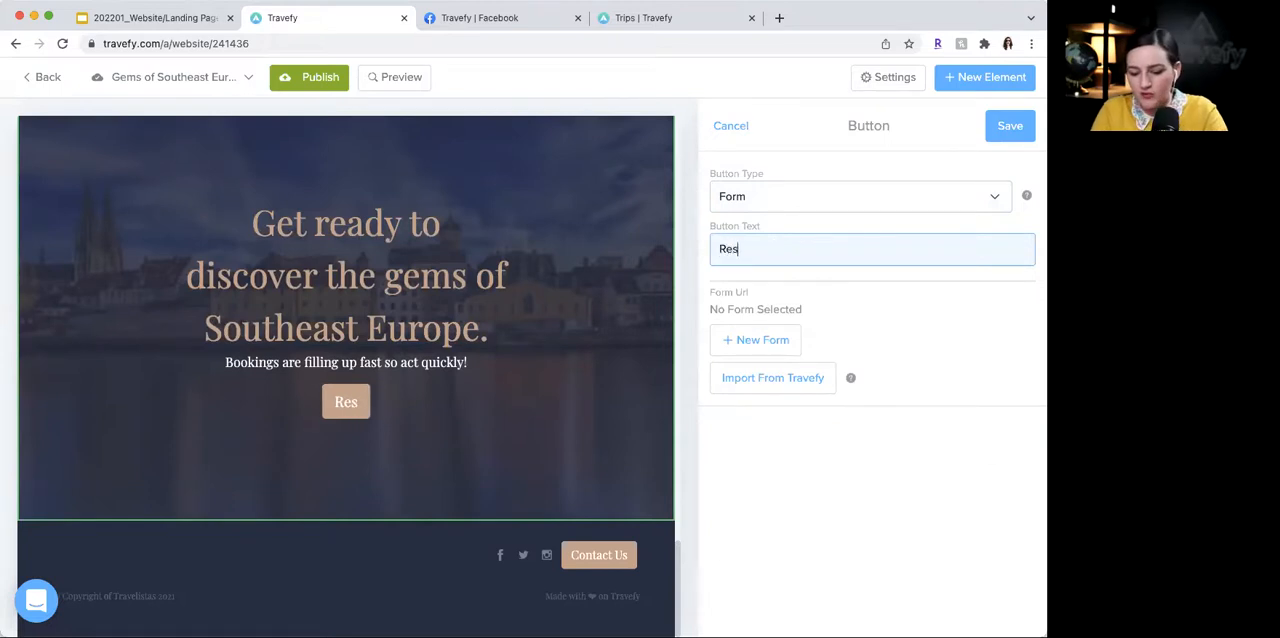
{"action": "type", "text": "erve Your Spot"}
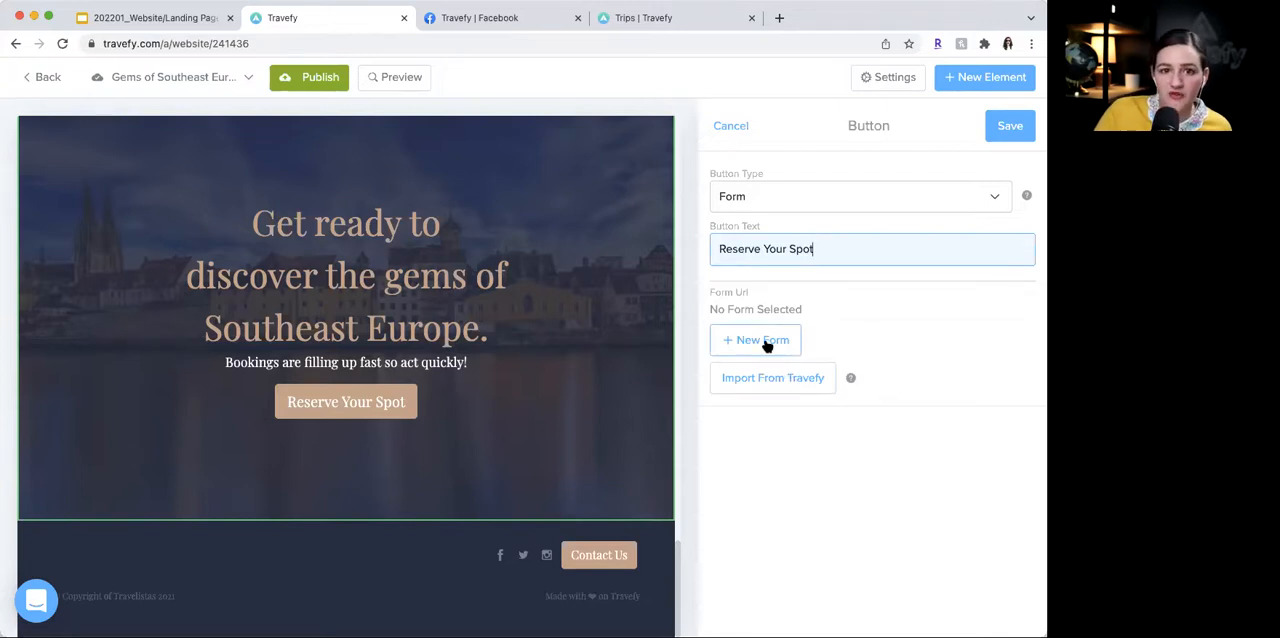
- Start a new form for the button, look at a question's answer types and instructions editor, and close the form without filling it in
{"action": "left_click", "coordinate": [764, 341]}
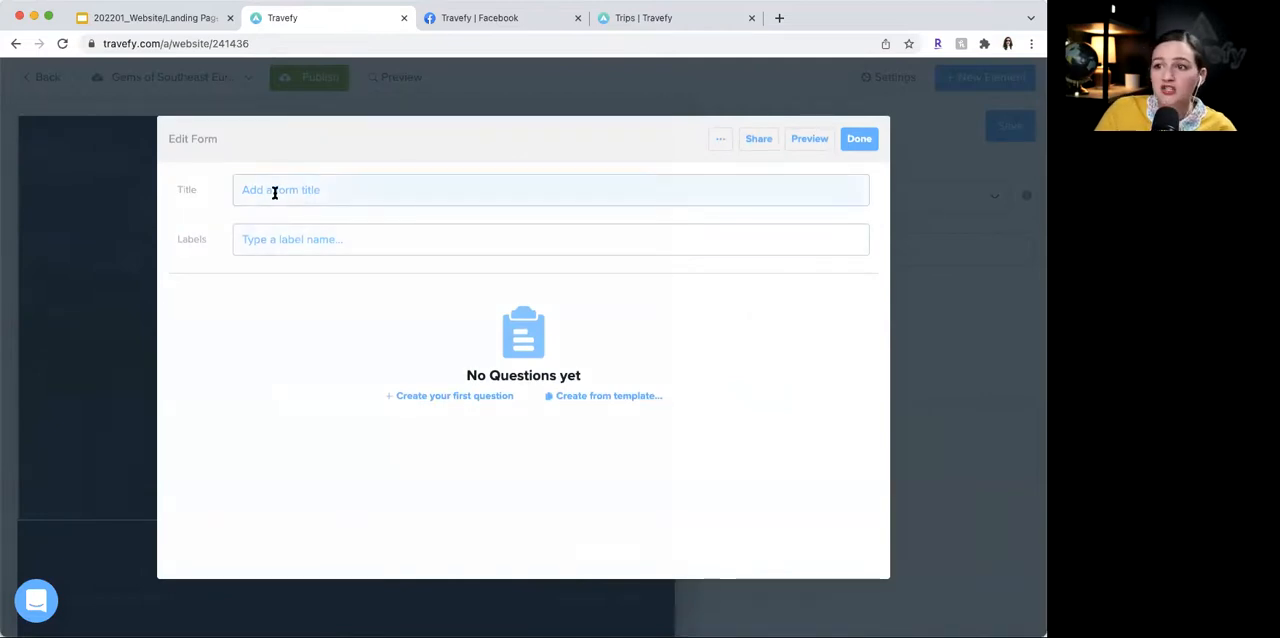
{"action": "left_click", "coordinate": [491, 396]}
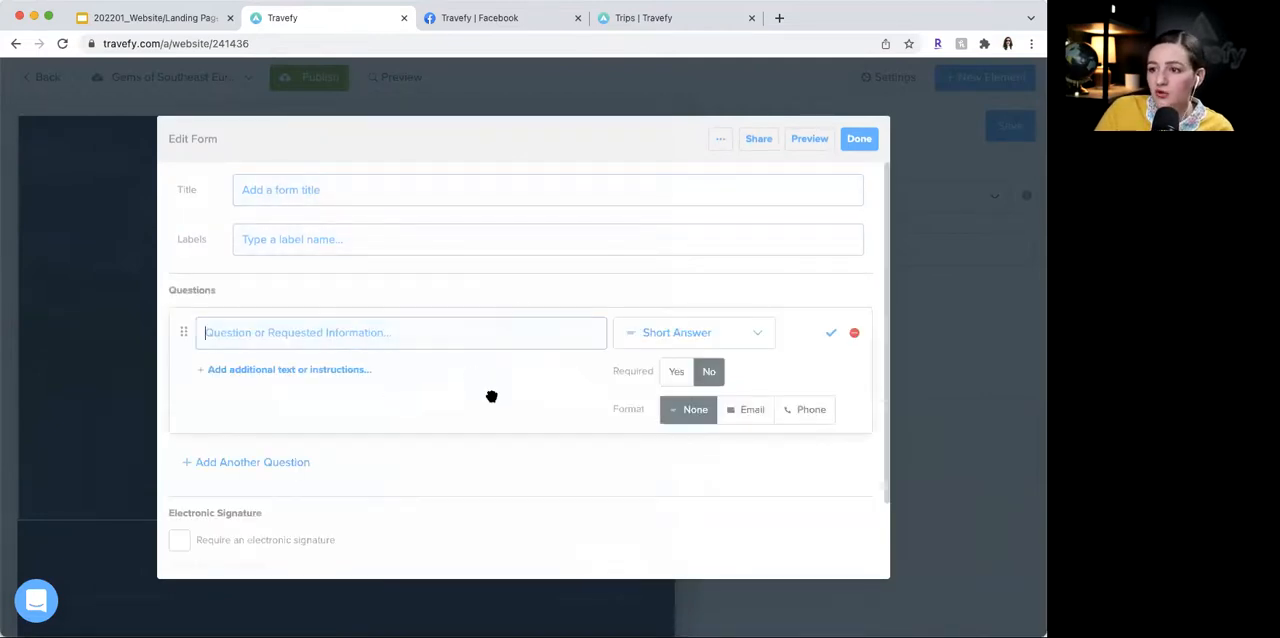
{"action": "left_click", "coordinate": [698, 338]}
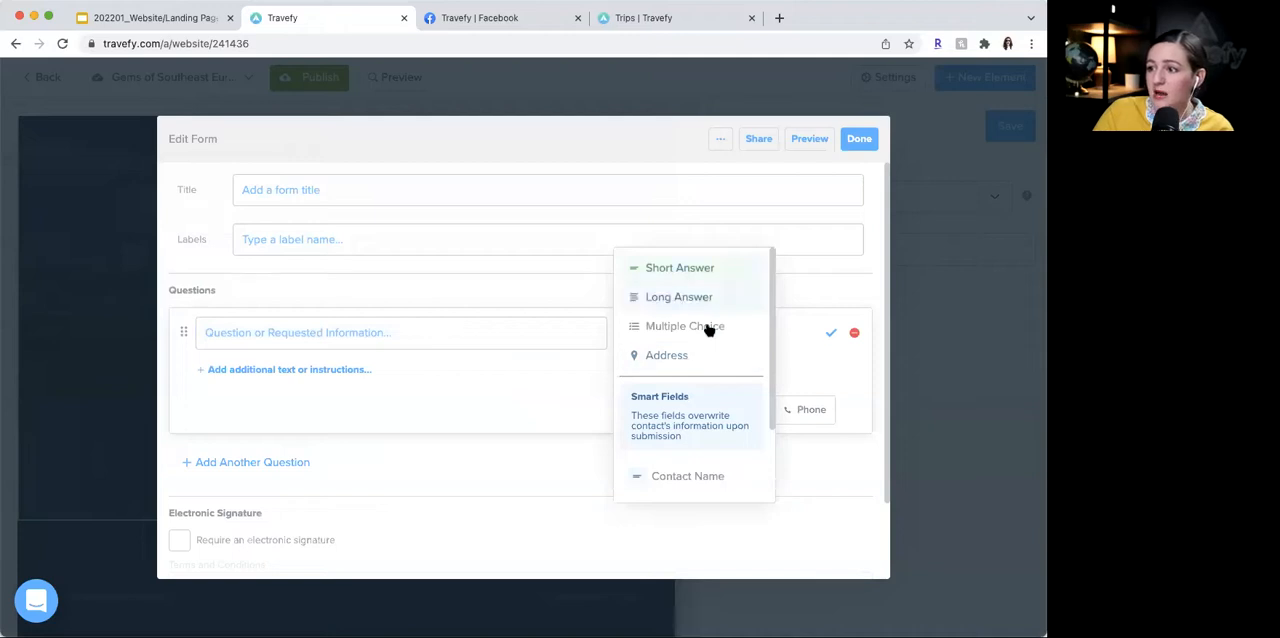
{"action": "left_click", "coordinate": [568, 365]}
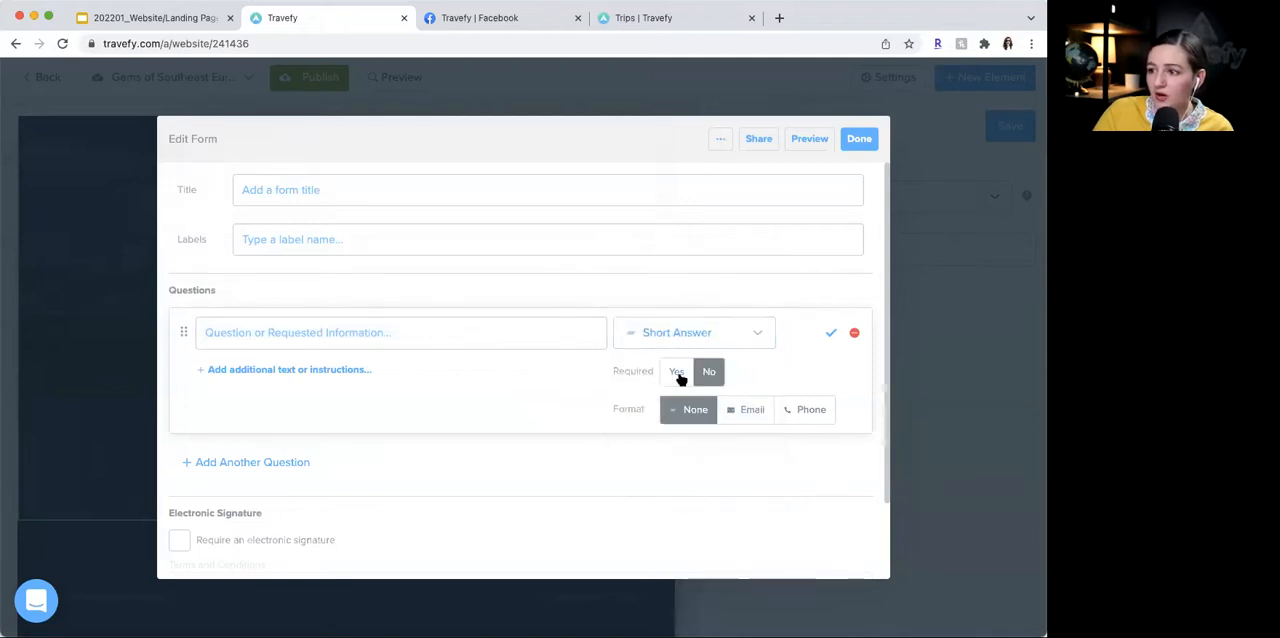
{"action": "left_click", "coordinate": [343, 375]}
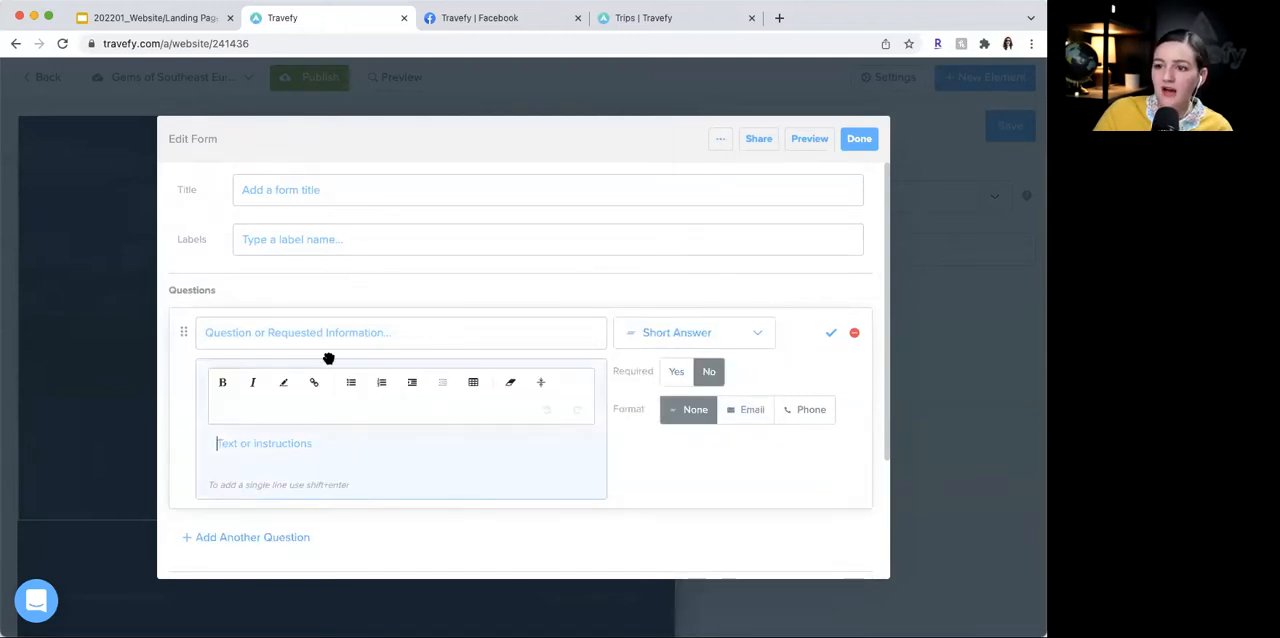
{"action": "scroll", "coordinate": [377, 417], "scroll_direction": "down", "scroll_amount": 3}
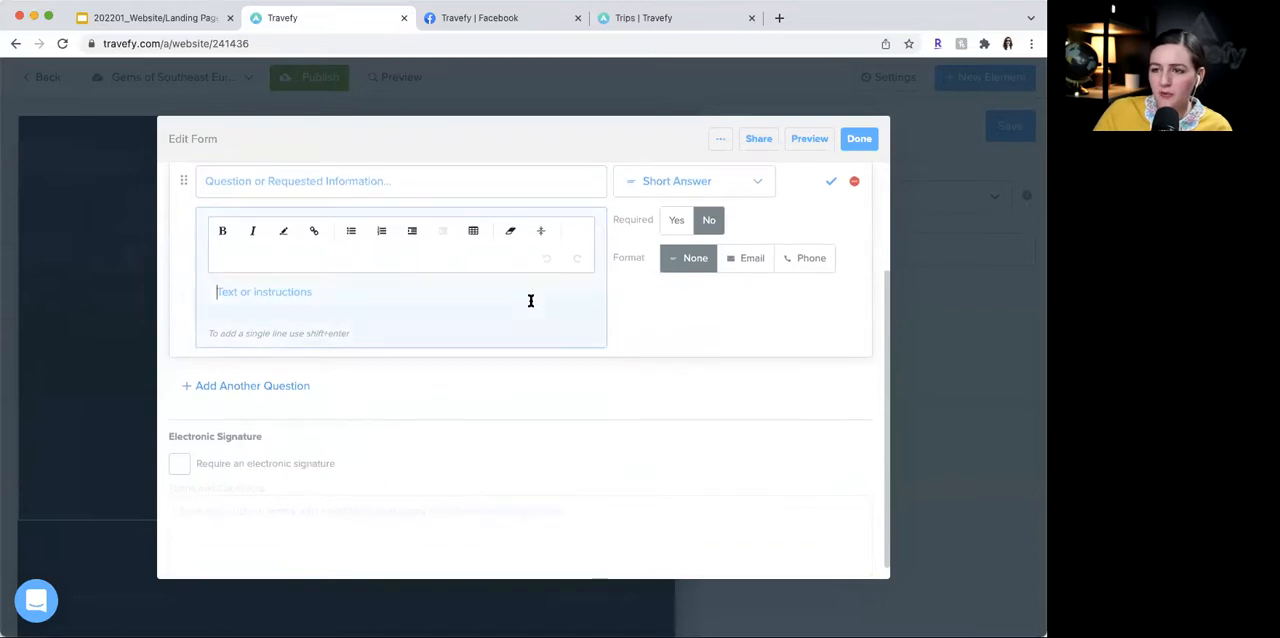
{"action": "scroll", "coordinate": [528, 297], "scroll_direction": "up", "scroll_amount": 3}
{"action": "left_click", "coordinate": [856, 138]}
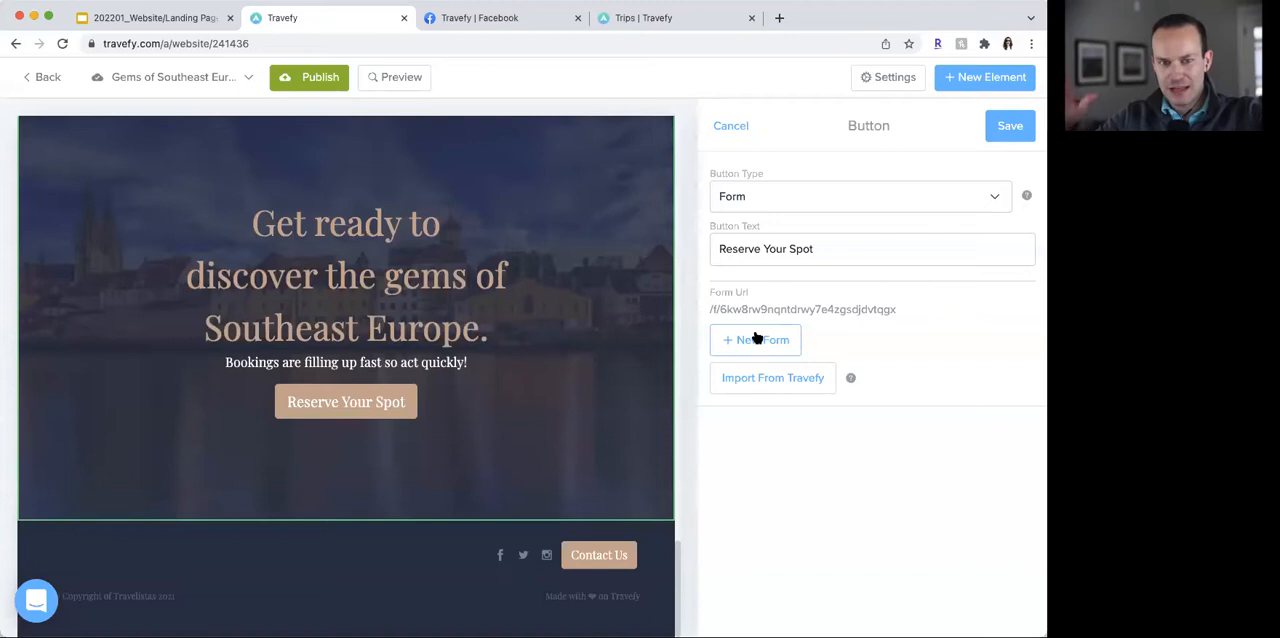
{"action": "left_click", "coordinate": [757, 339]}
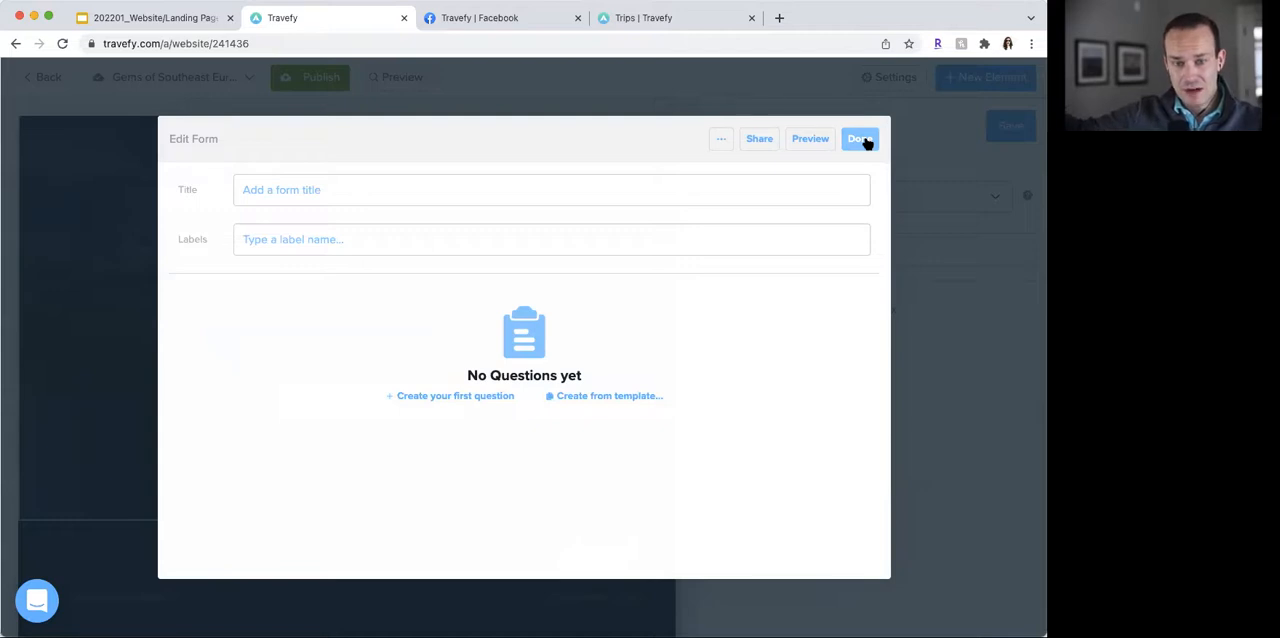
{"action": "left_click", "coordinate": [863, 139]}
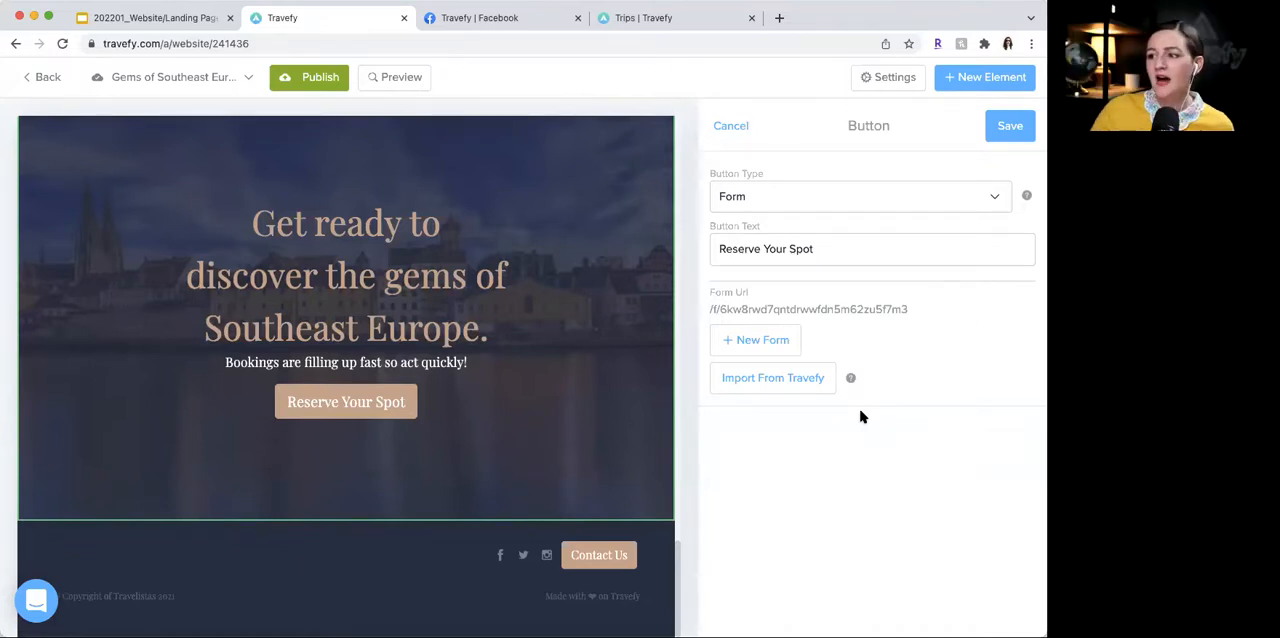
- Import the existing Gems of Southeast Europe River Cruise Group Signup Form into the Reserve Your Spot button and save the button
{"action": "left_click", "coordinate": [798, 380]}
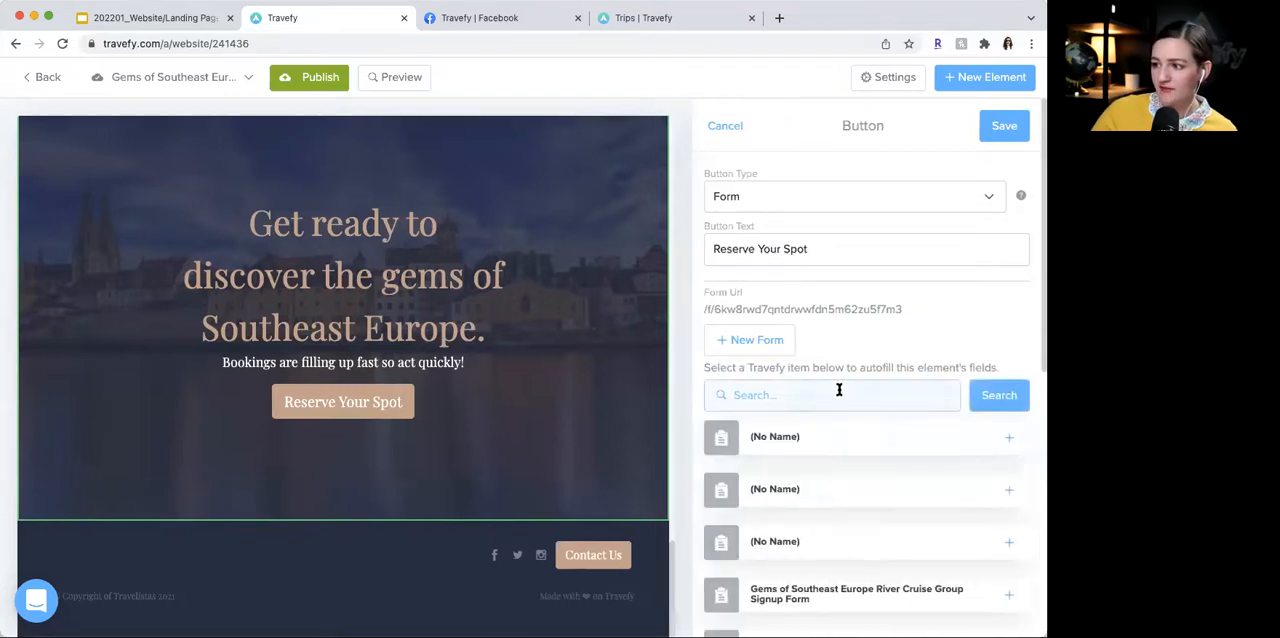
{"action": "scroll", "coordinate": [865, 485], "scroll_direction": "down", "scroll_amount": 3}
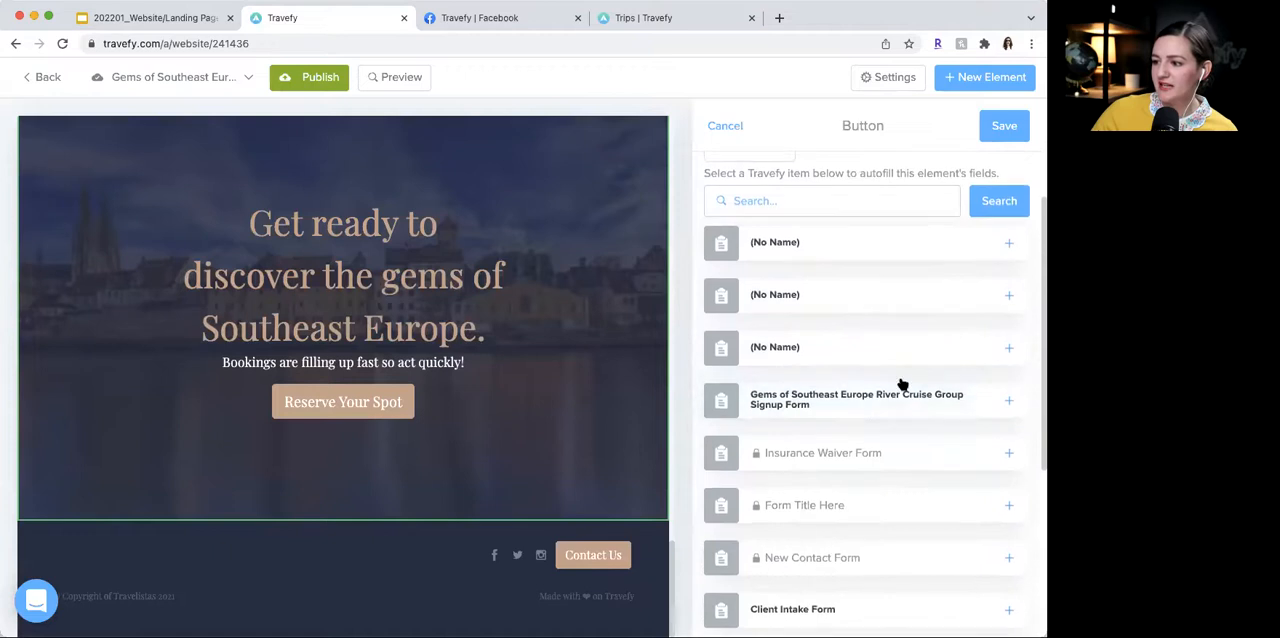
{"action": "scroll", "coordinate": [881, 410], "scroll_direction": "down", "scroll_amount": 1}
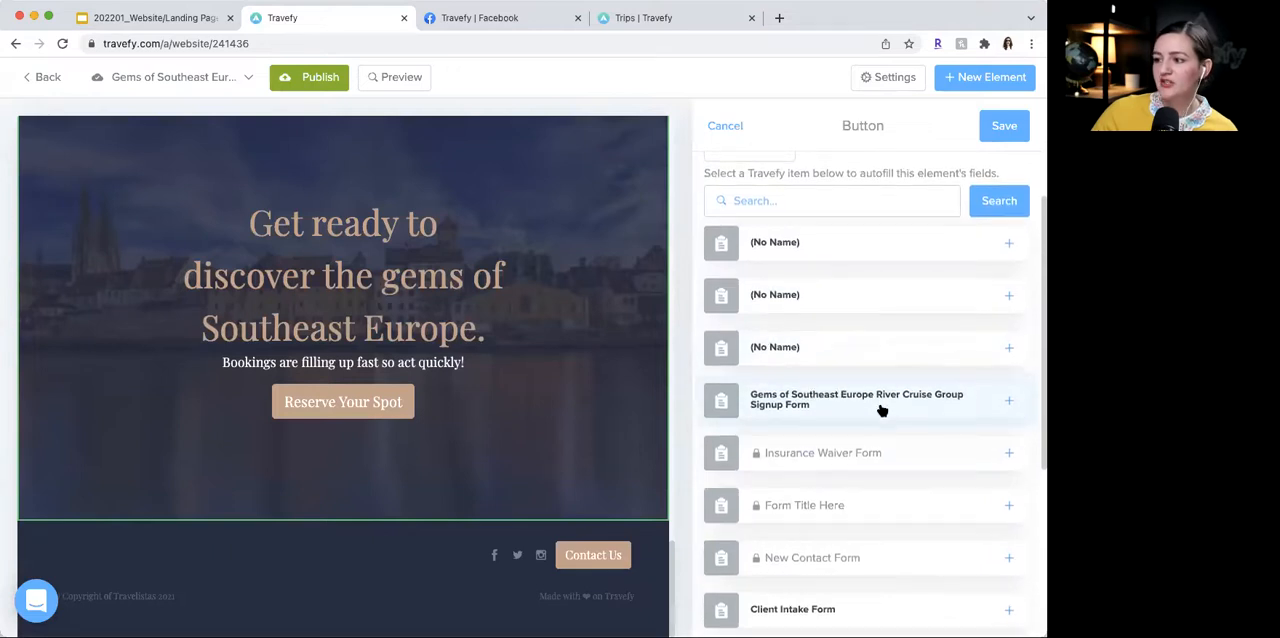
{"action": "left_click", "coordinate": [881, 410]}
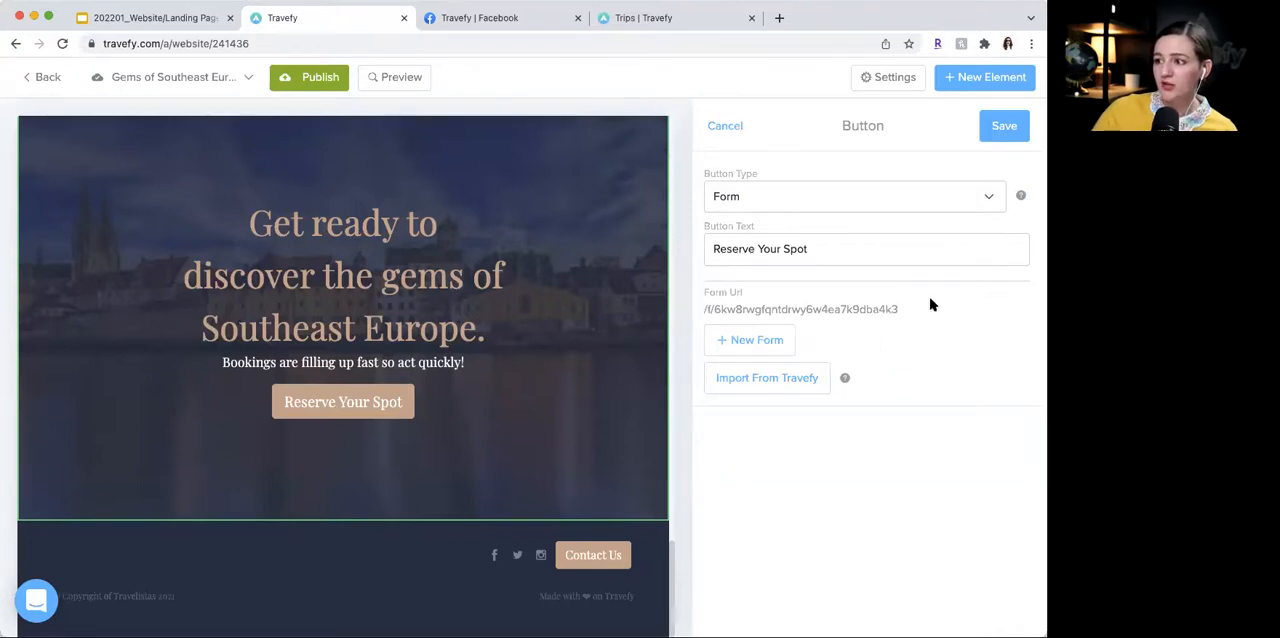
{"action": "left_click", "coordinate": [1005, 134]}
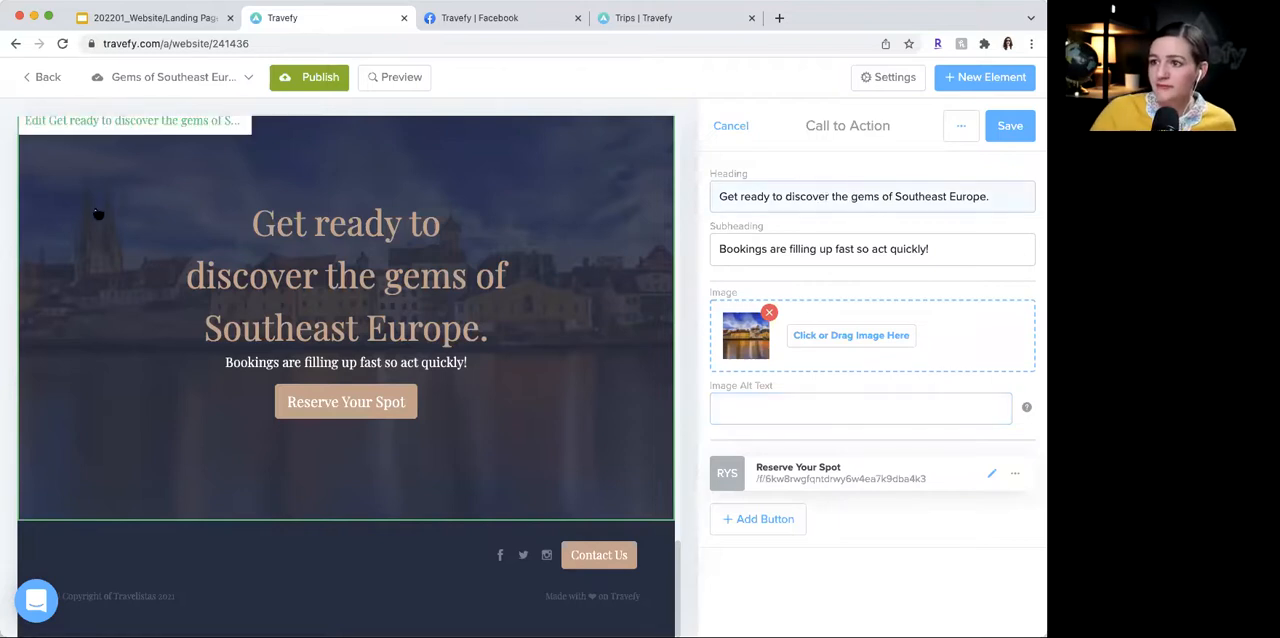
- Preview the website and review the landing page from the header to the Call to Action section
{"action": "left_click", "coordinate": [410, 80]}
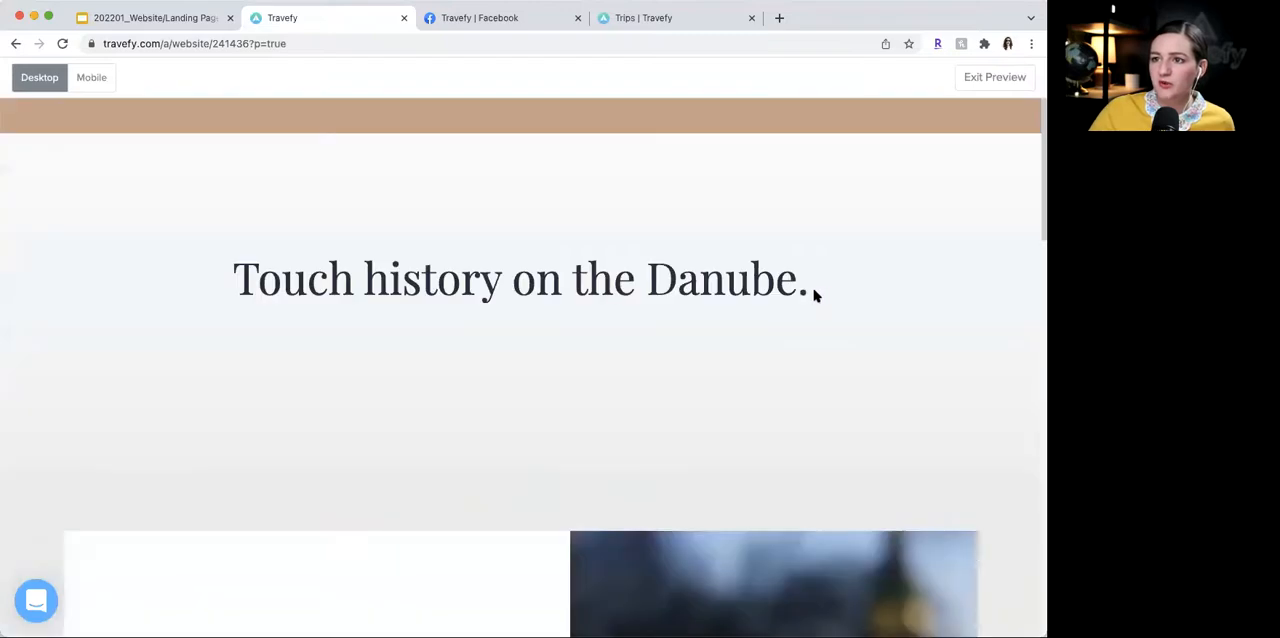
{"action": "scroll", "coordinate": [818, 297], "scroll_direction": "down", "scroll_amount": 1}
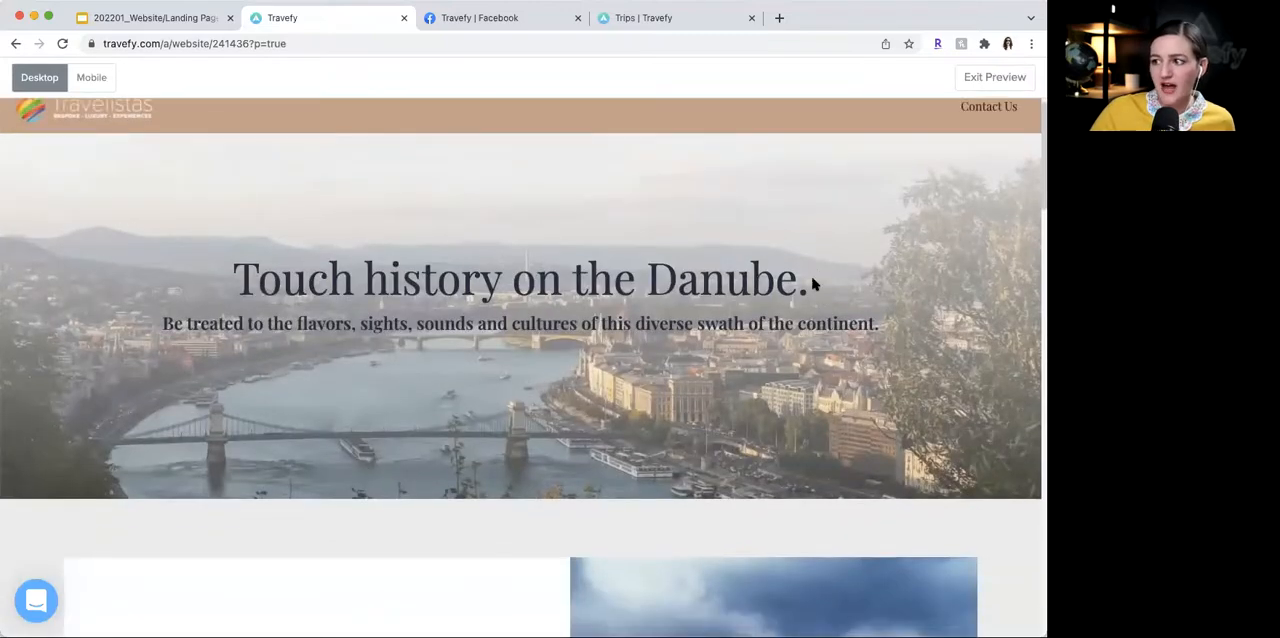
{"action": "scroll", "coordinate": [557, 254], "scroll_direction": "down", "scroll_amount": 5}
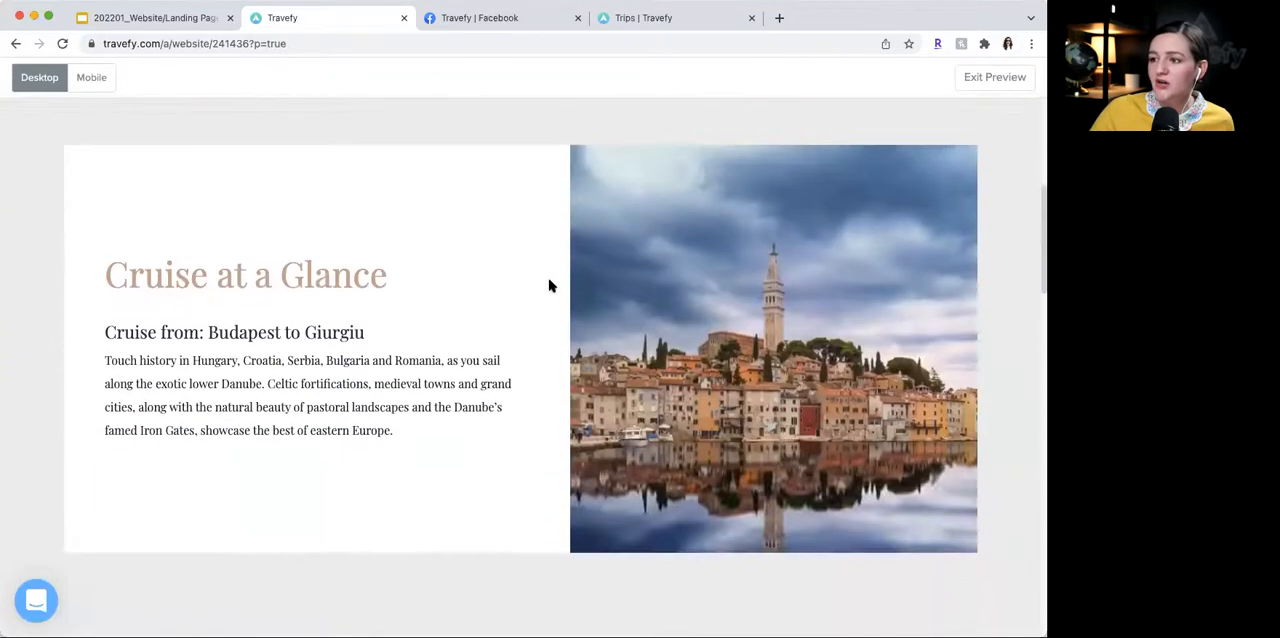
{"action": "scroll", "coordinate": [459, 330], "scroll_direction": "down", "scroll_amount": 5}
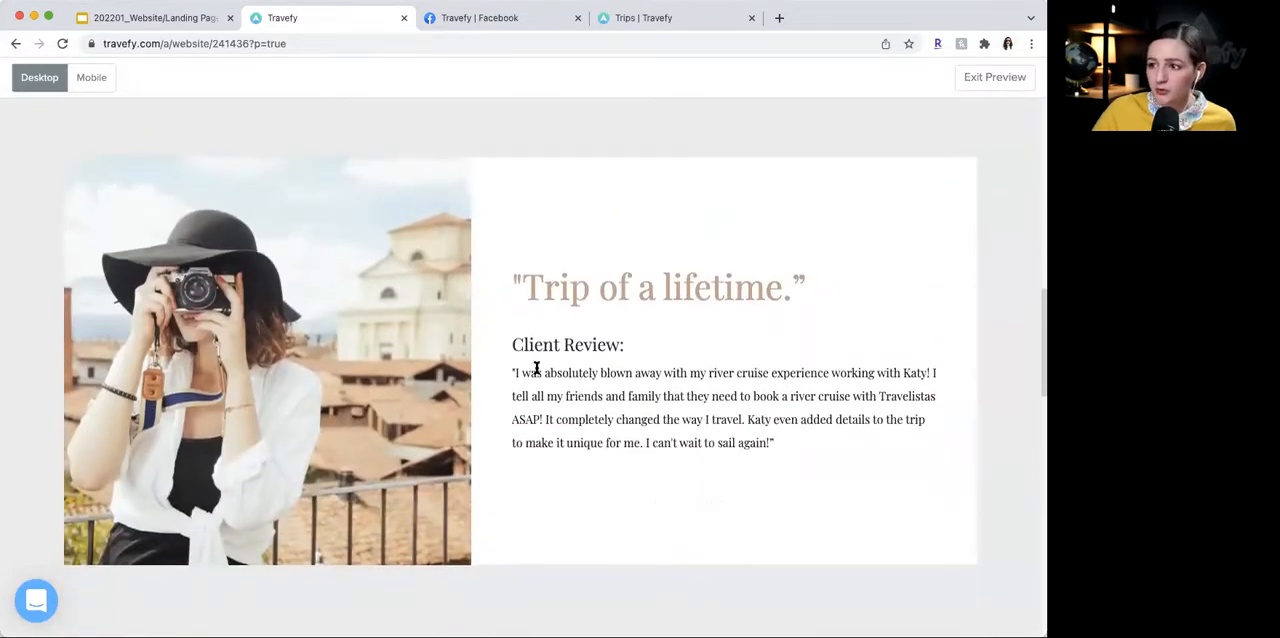
{"action": "scroll", "coordinate": [536, 368], "scroll_direction": "down", "scroll_amount": 8}
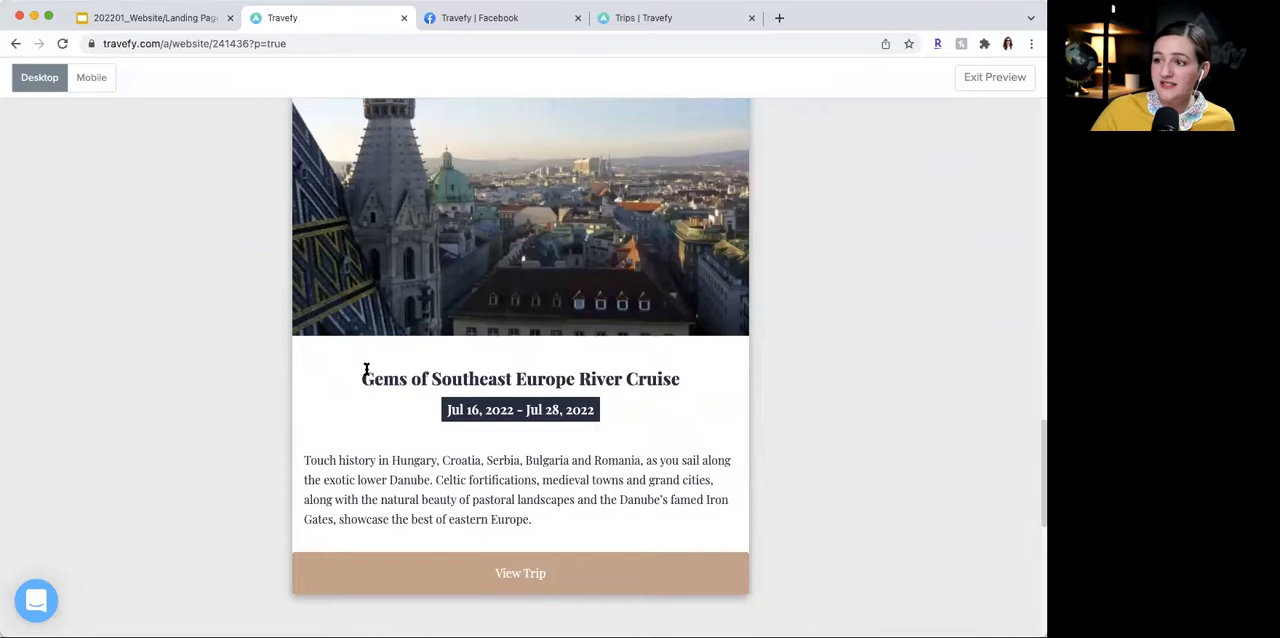
{"action": "scroll", "coordinate": [366, 370], "scroll_direction": "down", "scroll_amount": 8}
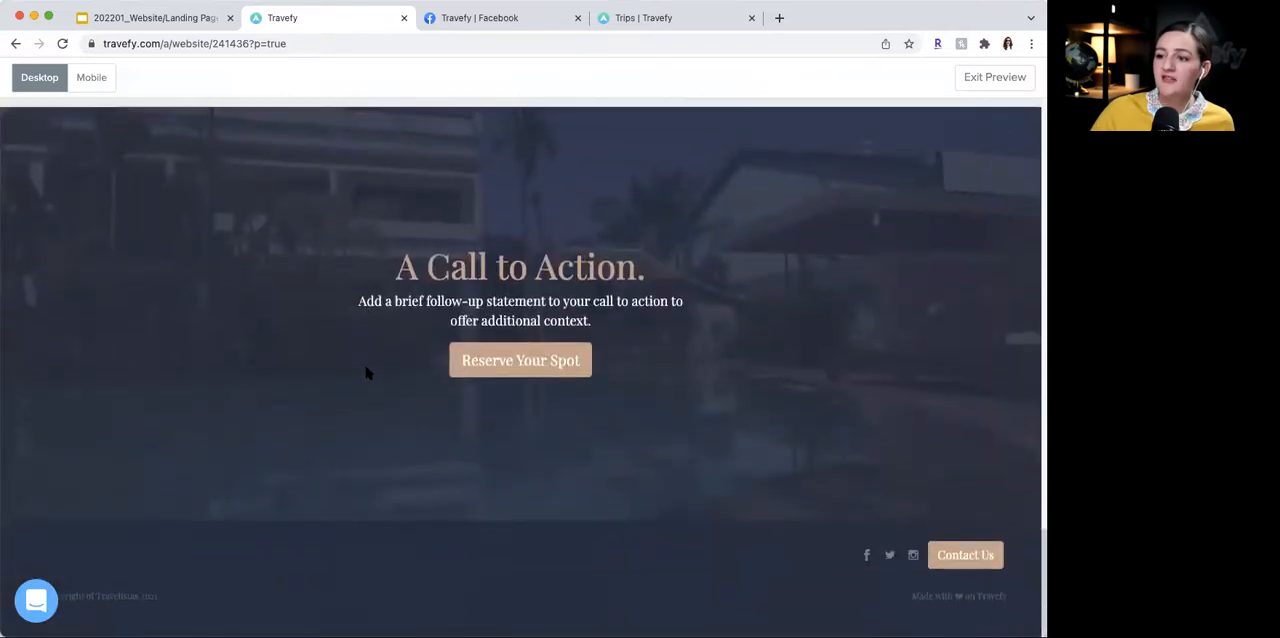
- Test the signup form from the Reserve Your Spot button with dummy name and email entries, close it, and briefly reopen it
{"action": "left_click", "coordinate": [551, 362]}
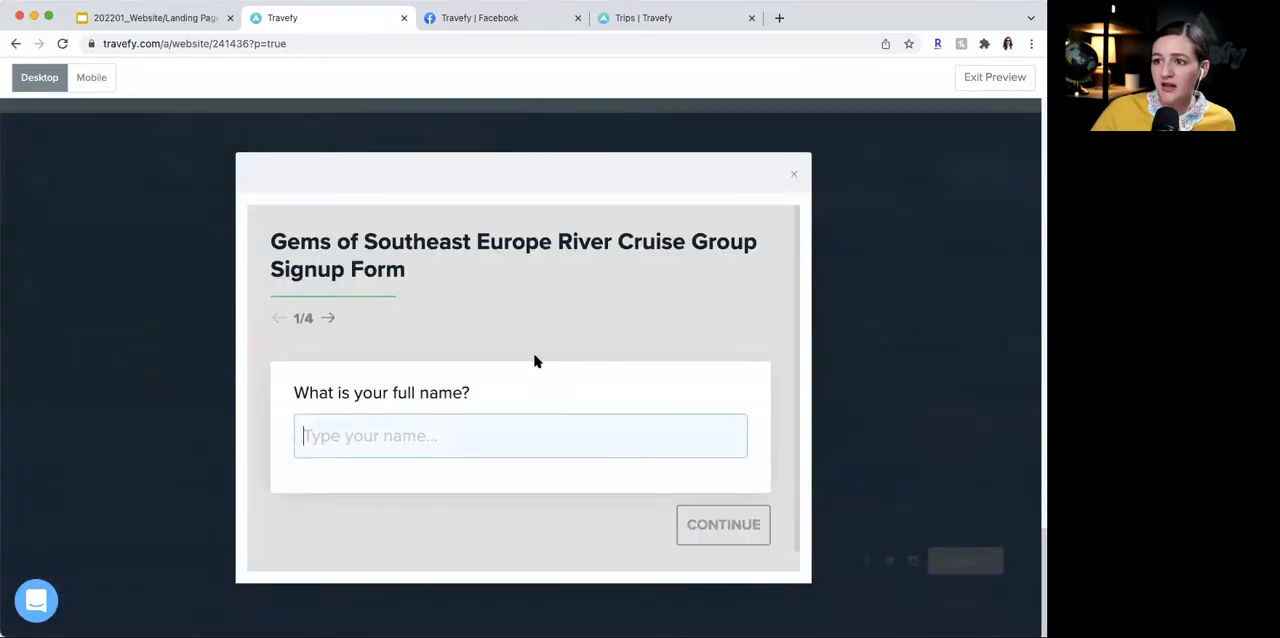
{"action": "left_click", "coordinate": [538, 448]}
{"action": "type", "text": "dfsh"}
{"action": "left_click", "coordinate": [726, 518]}
{"action": "type", "text": "shd"}
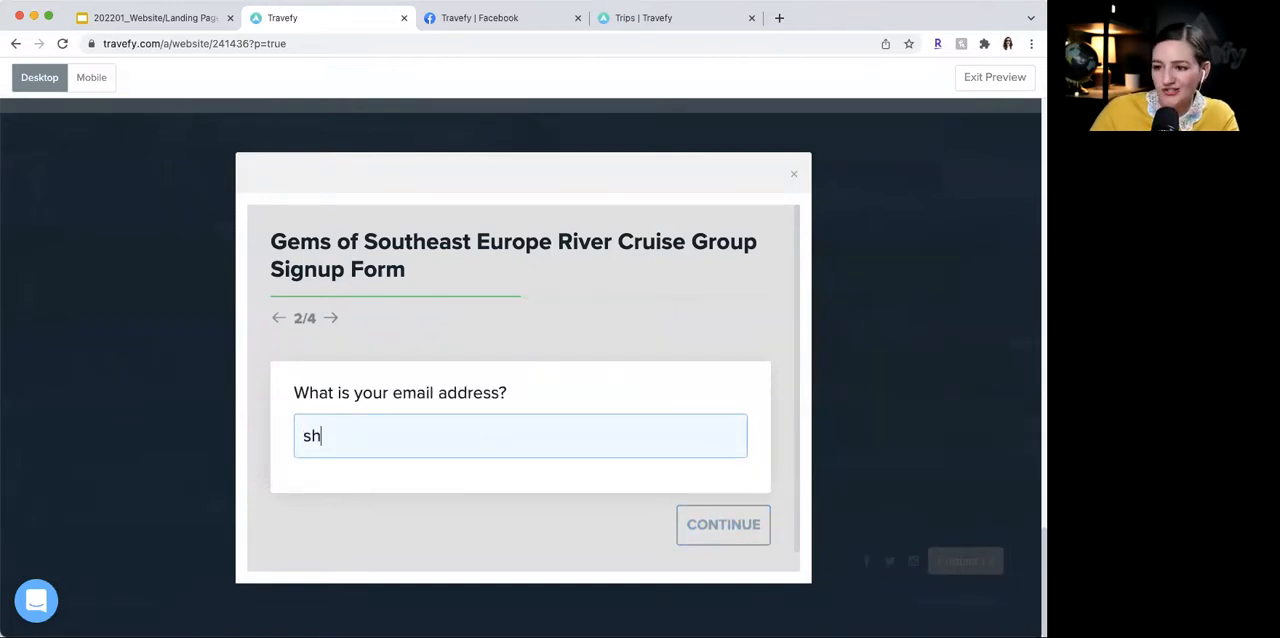
{"action": "left_click", "coordinate": [702, 517]}
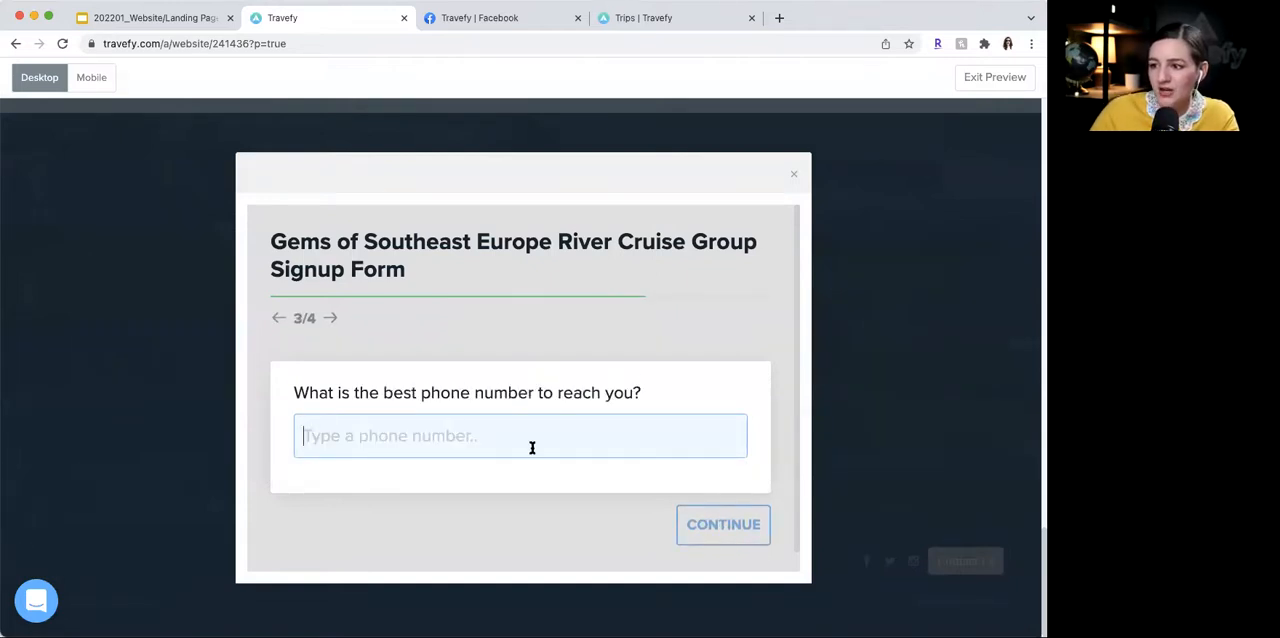
{"action": "left_click", "coordinate": [794, 175]}
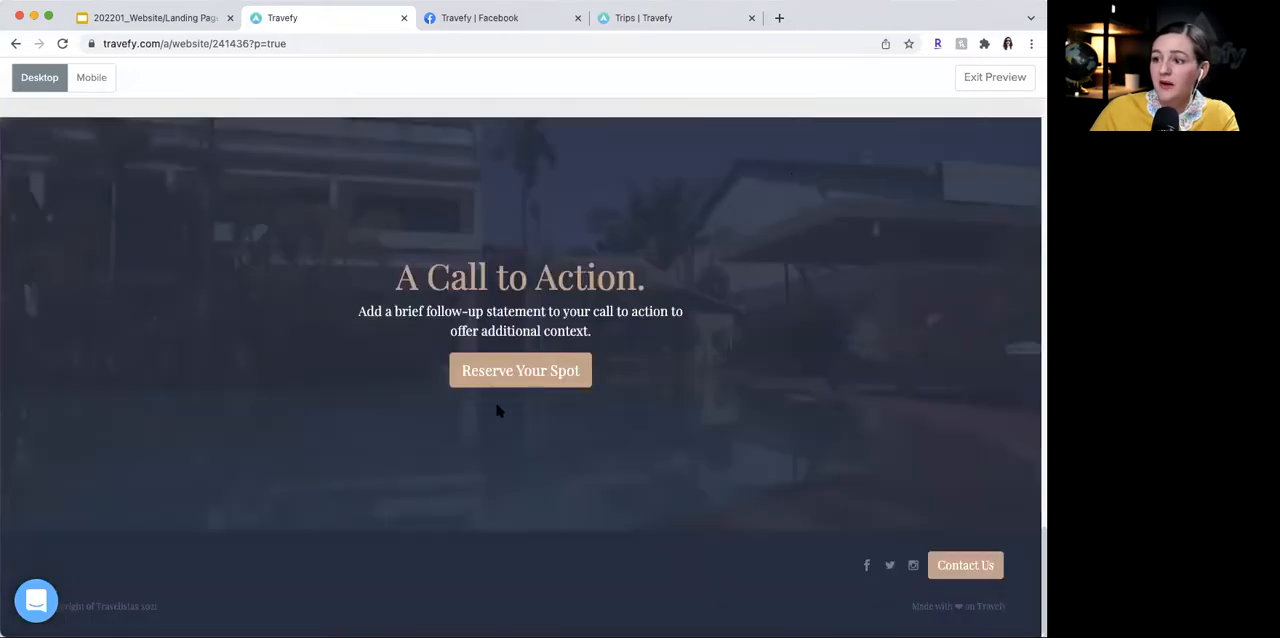
{"action": "left_click", "coordinate": [510, 378]}
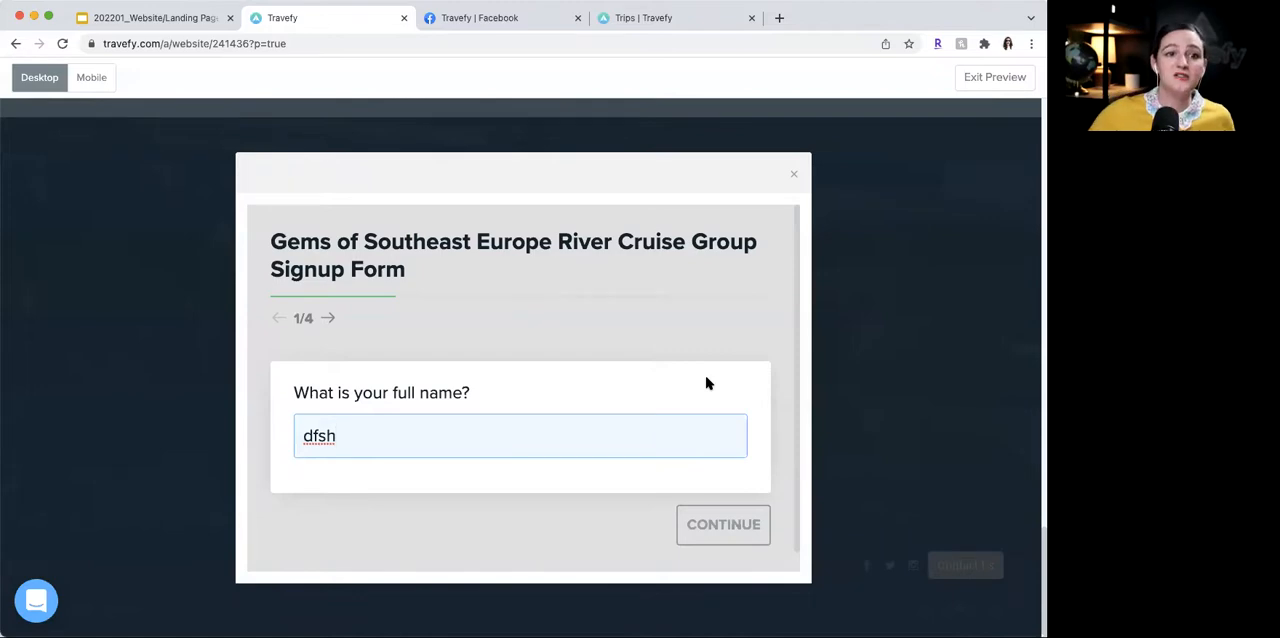
{"action": "left_click", "coordinate": [798, 176]}
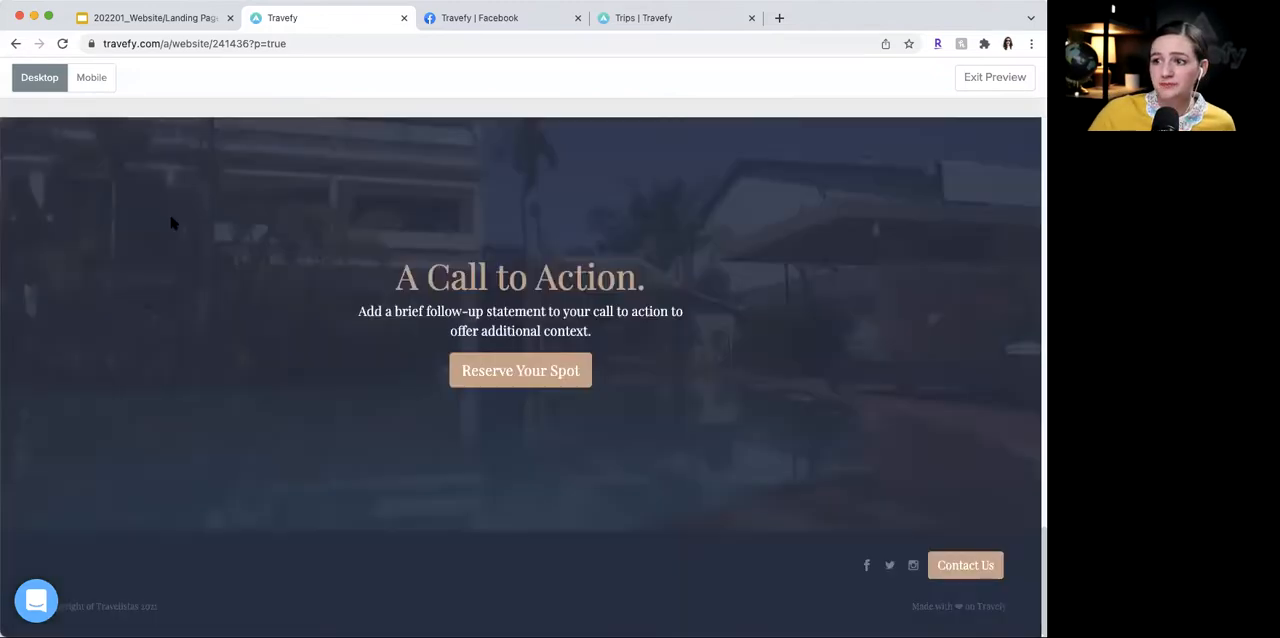
- Review the landing page preview, from the Call to Action section and the header down to the Gems of Southeast Europe River Cruise trip card
{"action": "scroll", "coordinate": [172, 222], "scroll_direction": "up", "scroll_amount": 11}
{"action": "scroll", "coordinate": [173, 223], "scroll_direction": "down", "scroll_amount": 8}
{"action": "scroll", "coordinate": [172, 222], "scroll_direction": "down", "scroll_amount": 5}
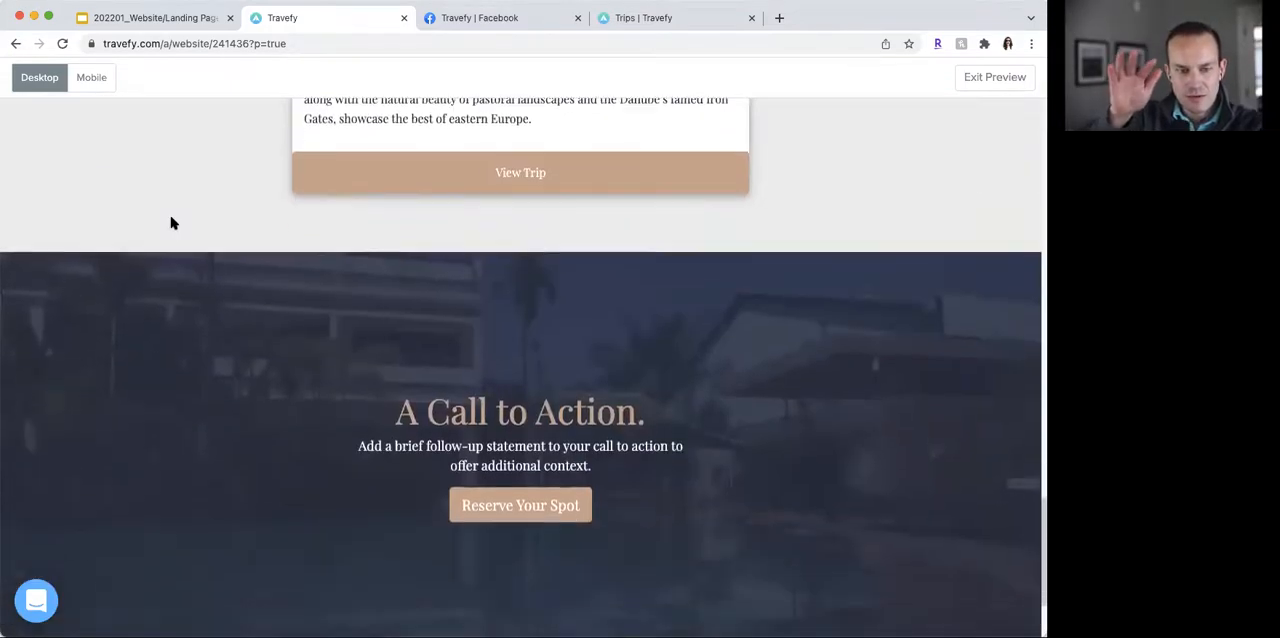
{"action": "scroll", "coordinate": [172, 222], "scroll_direction": "up", "scroll_amount": 15}
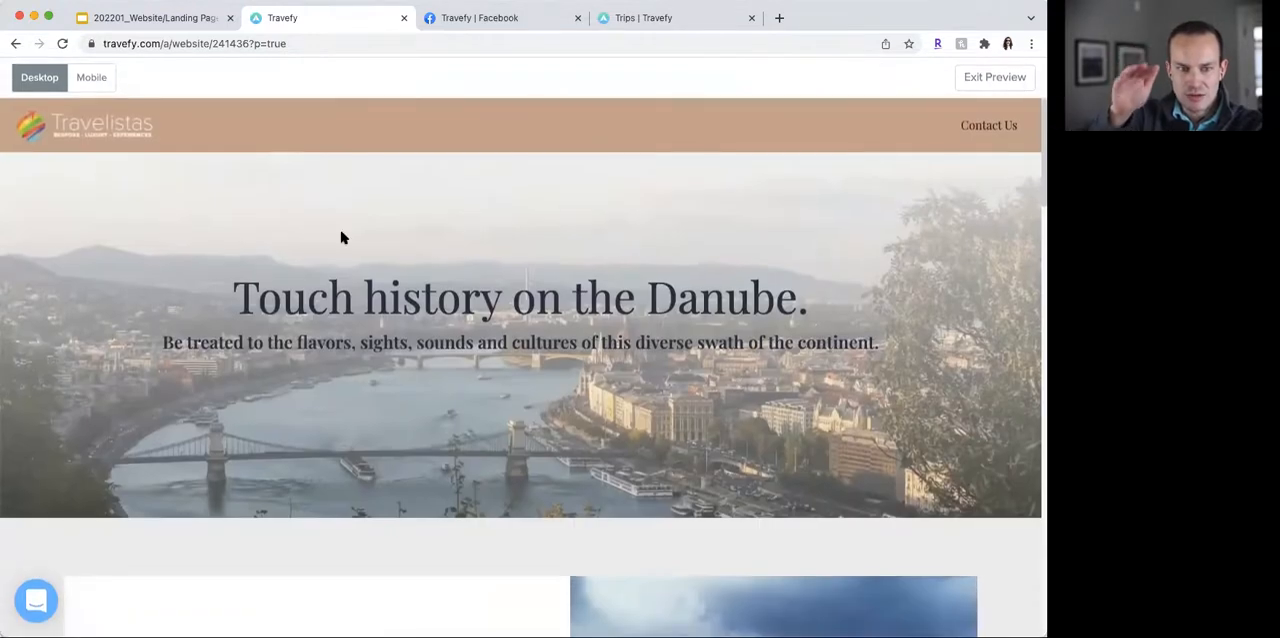
{"action": "scroll", "coordinate": [649, 380], "scroll_direction": "down", "scroll_amount": 3}
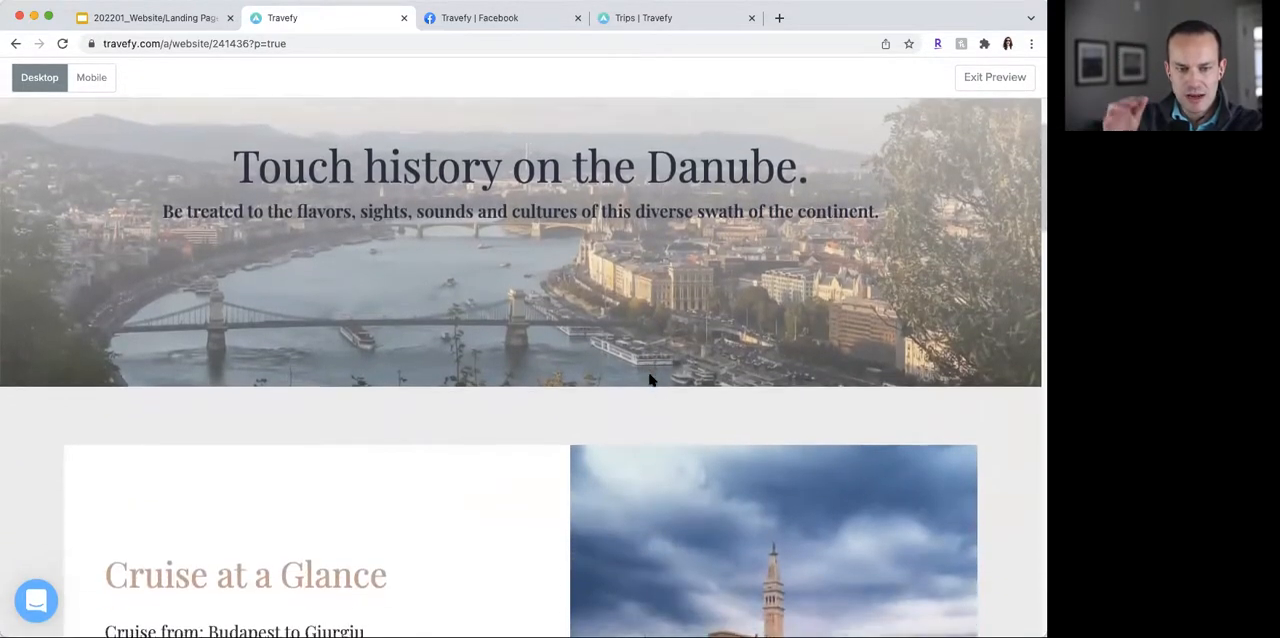
{"action": "scroll", "coordinate": [649, 380], "scroll_direction": "down", "scroll_amount": 3}
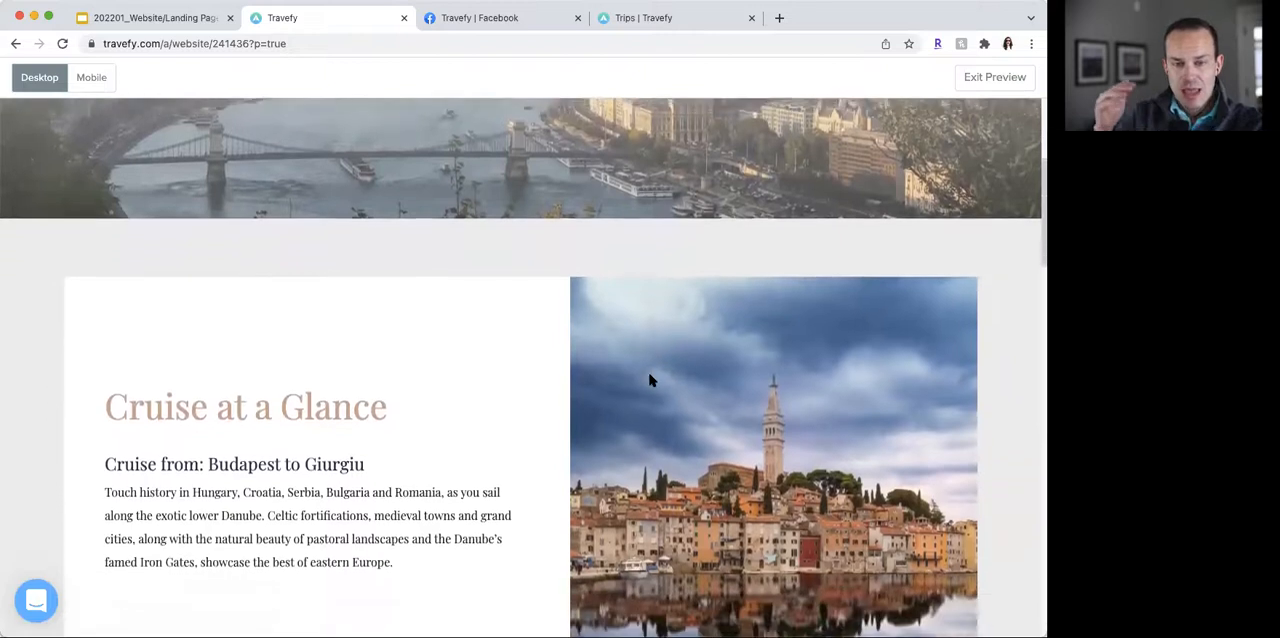
{"action": "scroll", "coordinate": [649, 380], "scroll_direction": "down", "scroll_amount": 3}
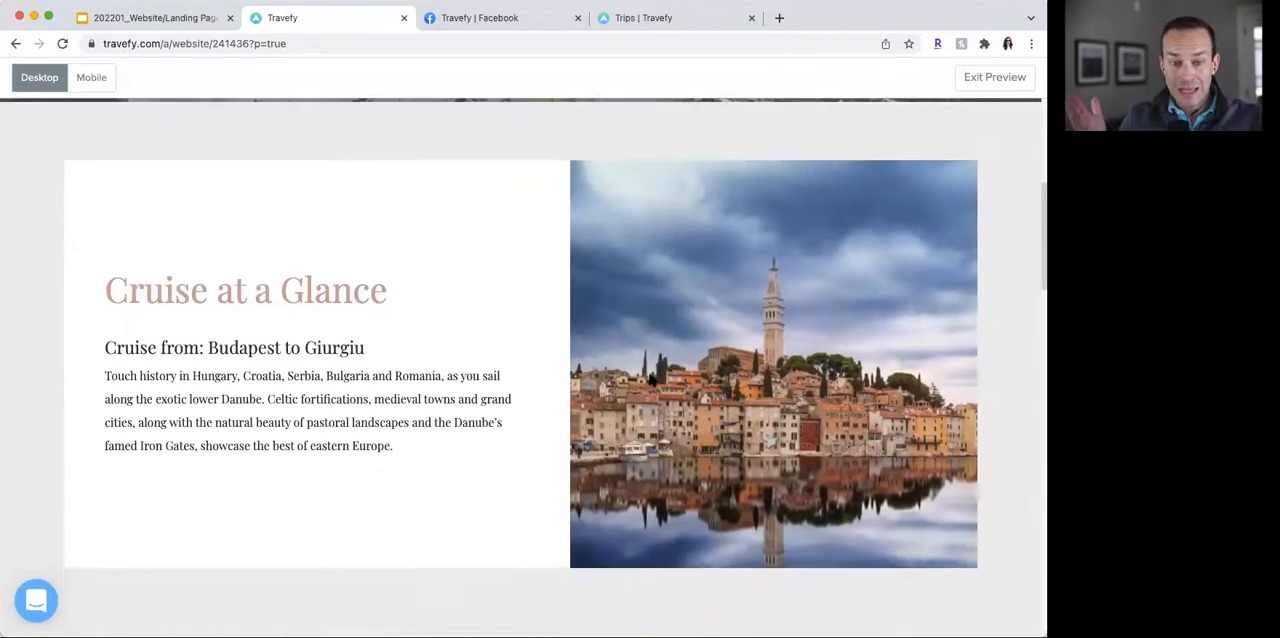
{"action": "scroll", "coordinate": [649, 380], "scroll_direction": "down", "scroll_amount": 4}
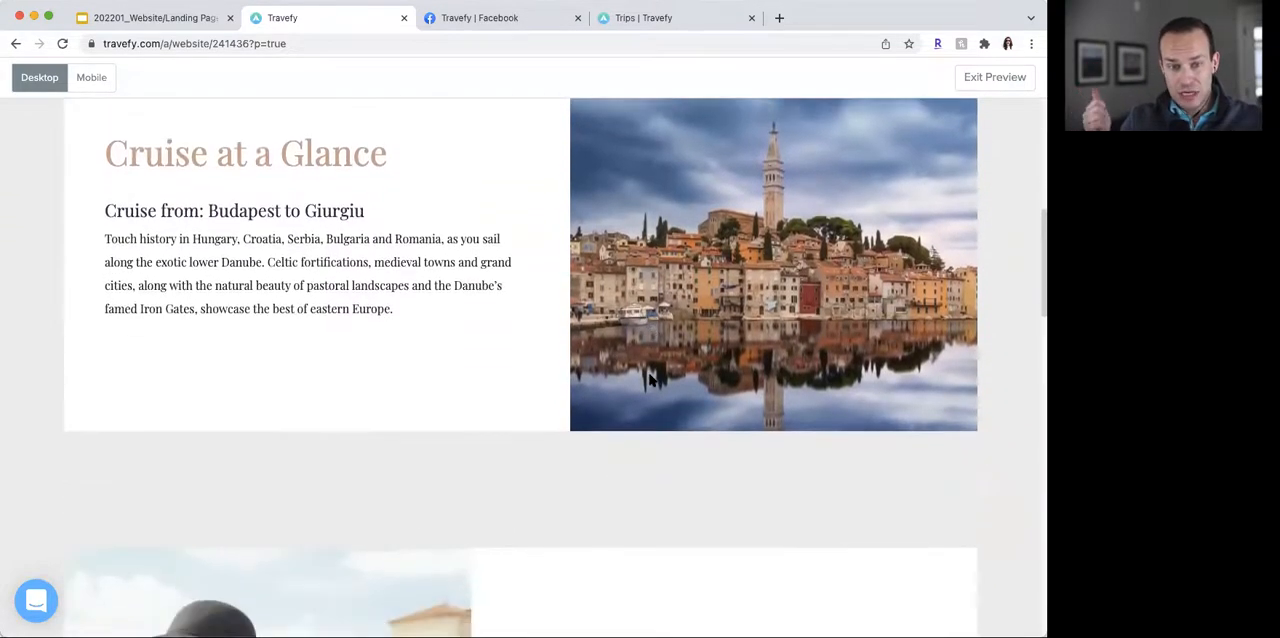
{"action": "scroll", "coordinate": [649, 380], "scroll_direction": "down", "scroll_amount": 3}
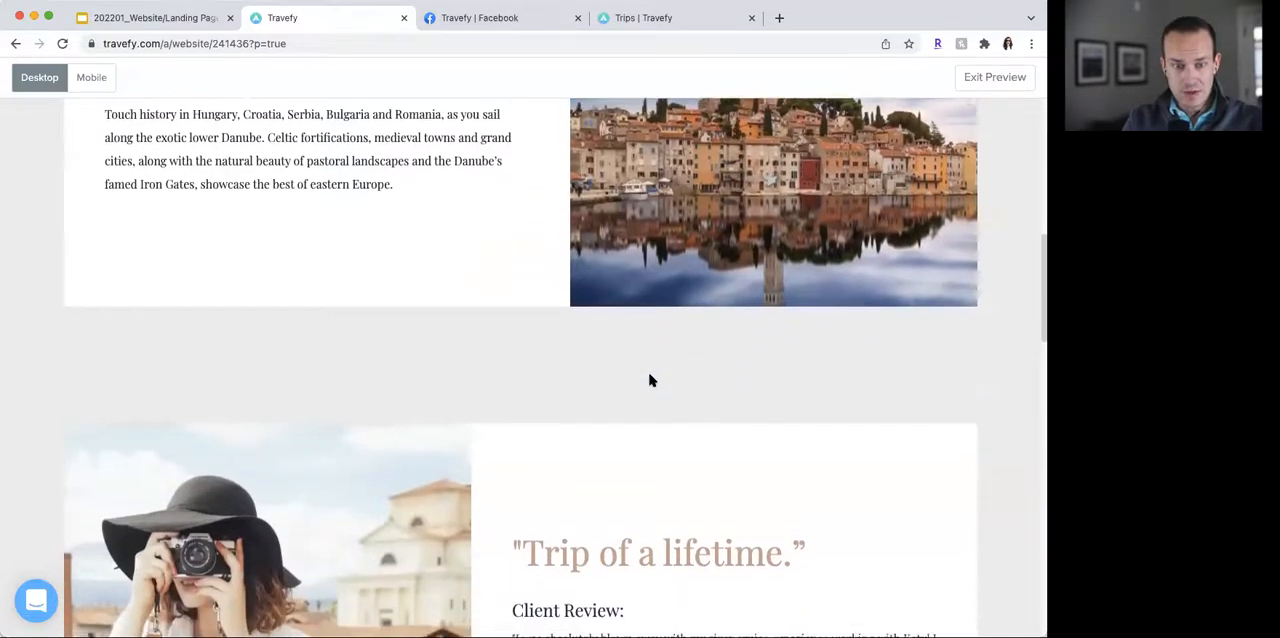
{"action": "scroll", "coordinate": [649, 380], "scroll_direction": "down", "scroll_amount": 2}
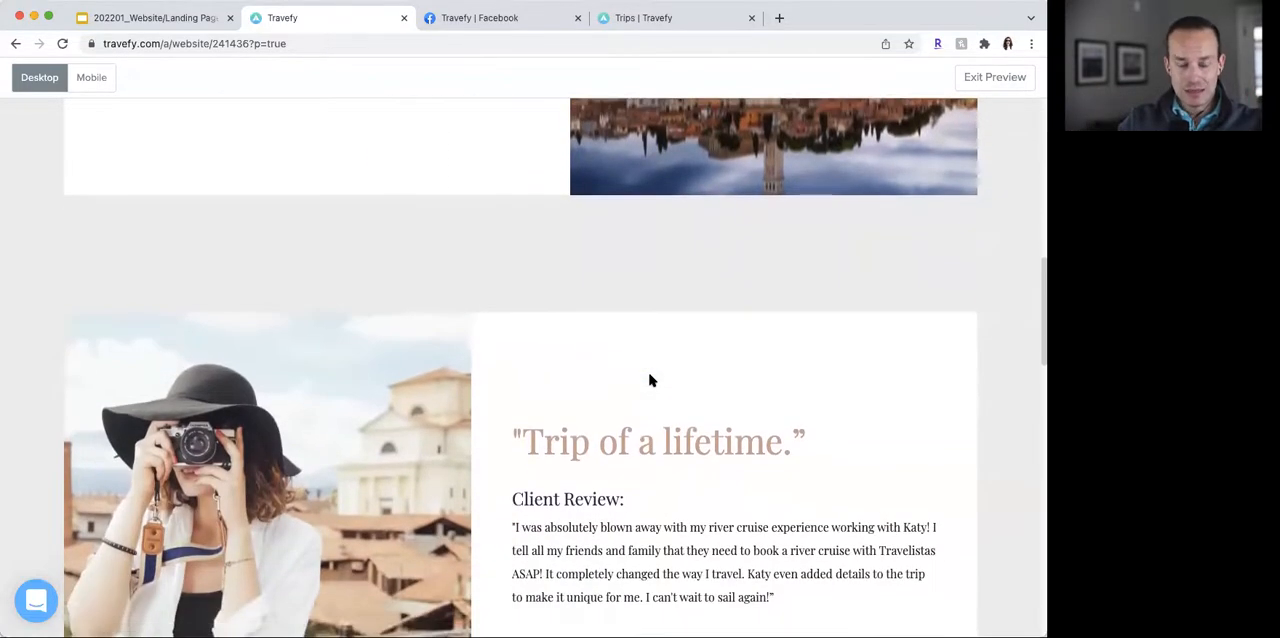
{"action": "scroll", "coordinate": [649, 380], "scroll_direction": "down", "scroll_amount": 3}
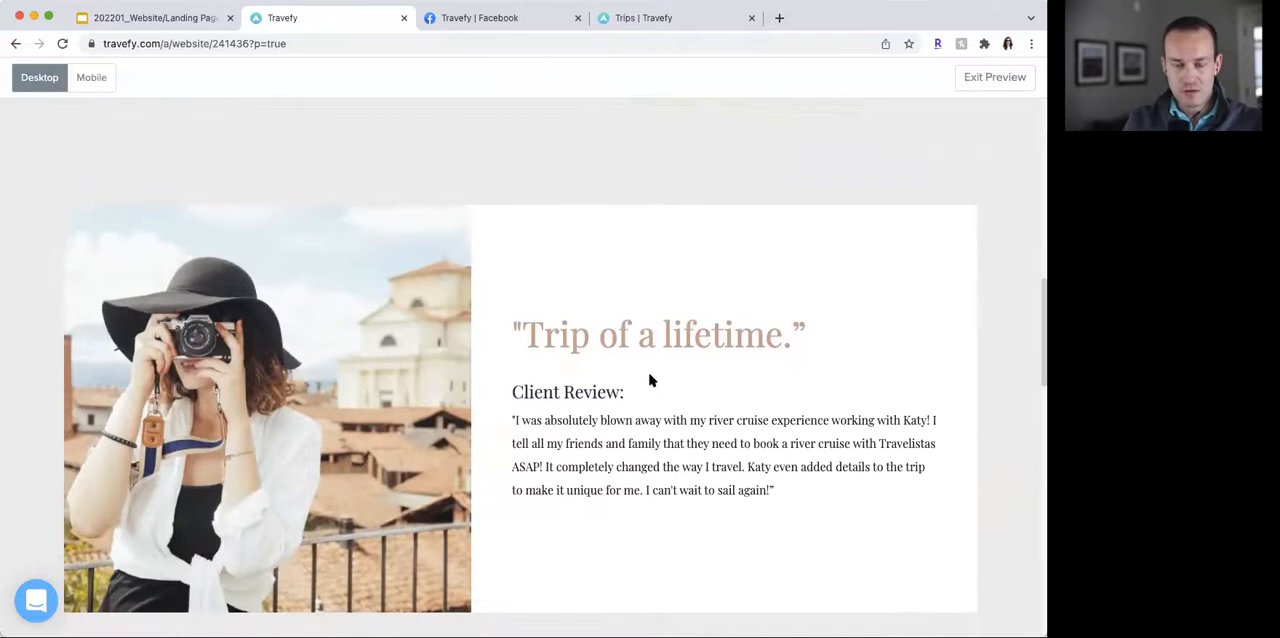
{"action": "scroll", "coordinate": [649, 380], "scroll_direction": "down", "scroll_amount": 3}
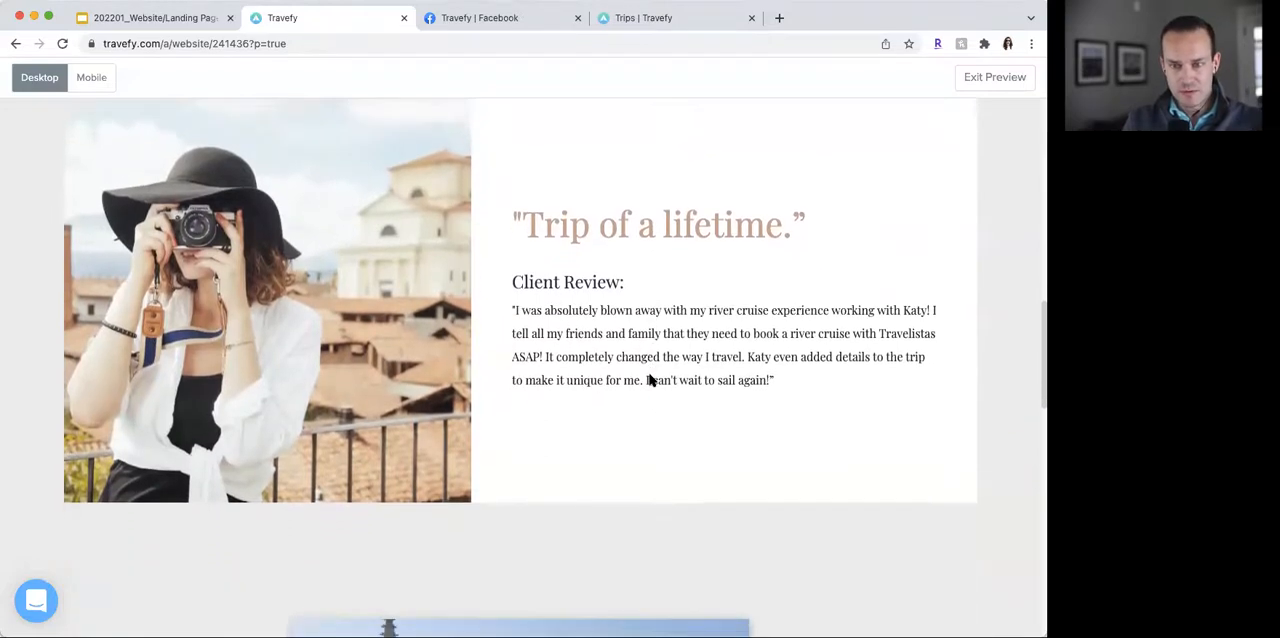
{"action": "scroll", "coordinate": [649, 380], "scroll_direction": "down", "scroll_amount": 3}
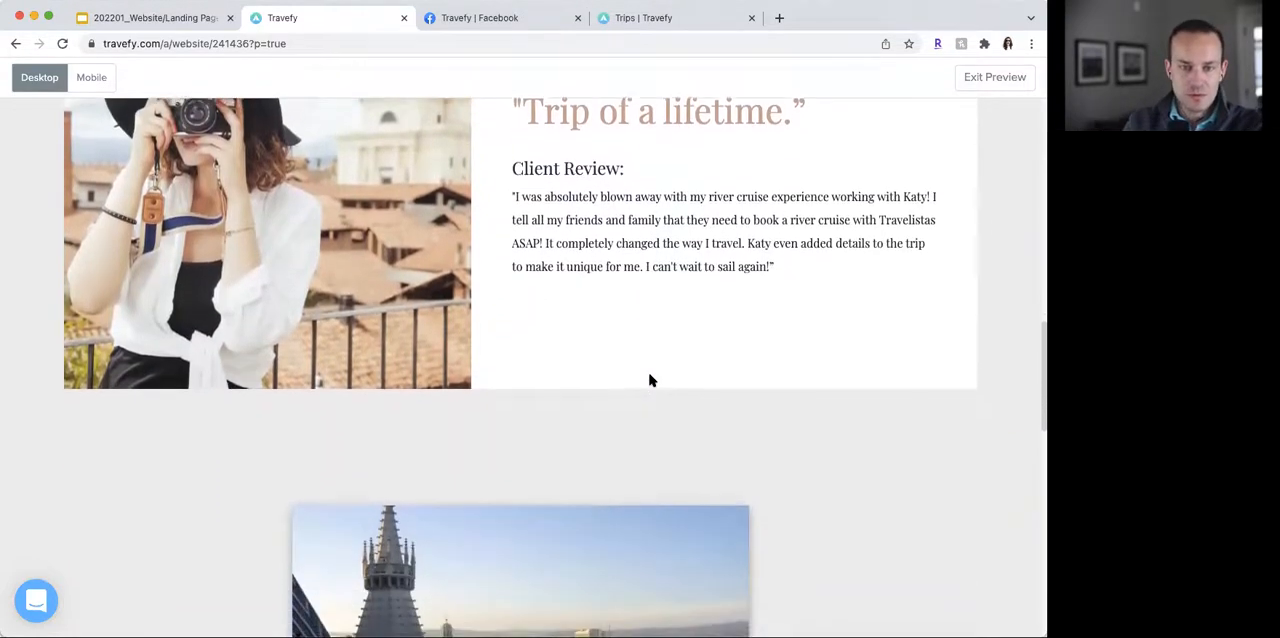
{"action": "scroll", "coordinate": [649, 380], "scroll_direction": "down", "scroll_amount": 3}
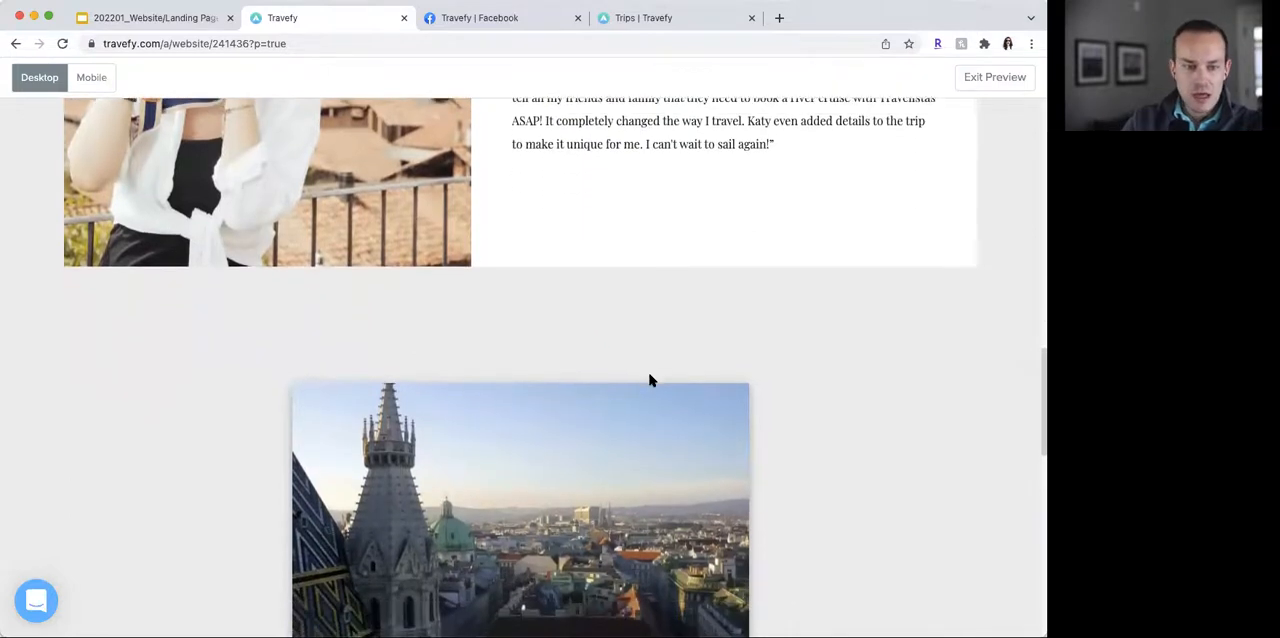
{"action": "scroll", "coordinate": [649, 380], "scroll_direction": "down", "scroll_amount": 2}
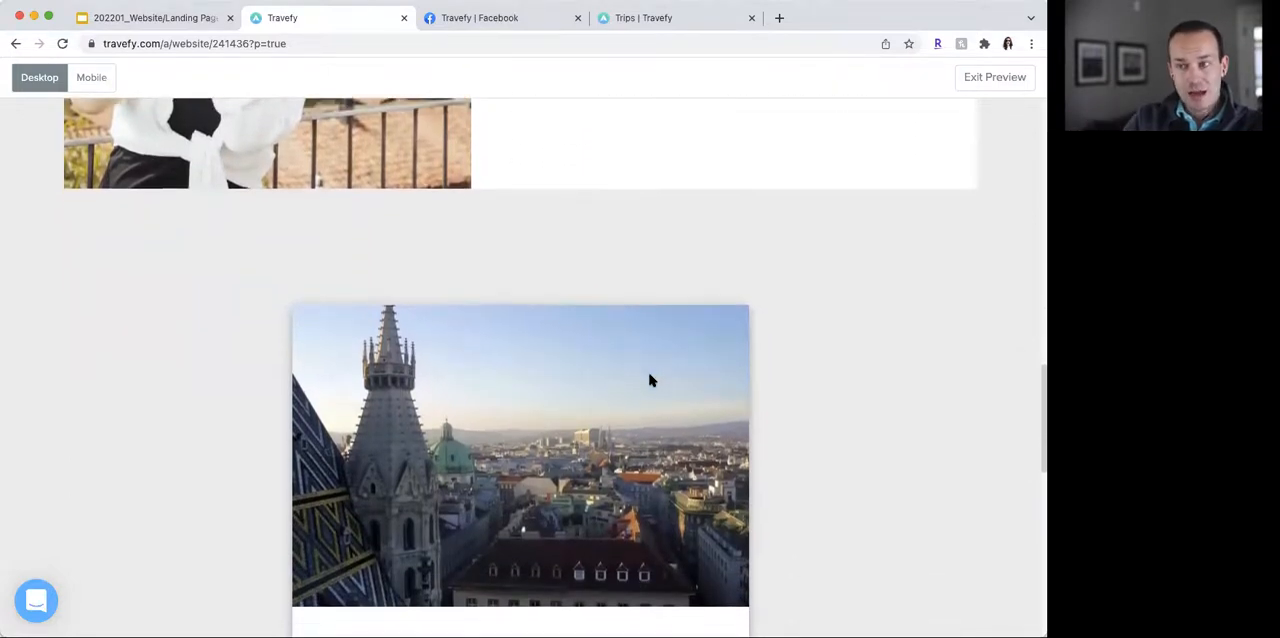
{"action": "scroll", "coordinate": [649, 380], "scroll_direction": "down", "scroll_amount": 2}
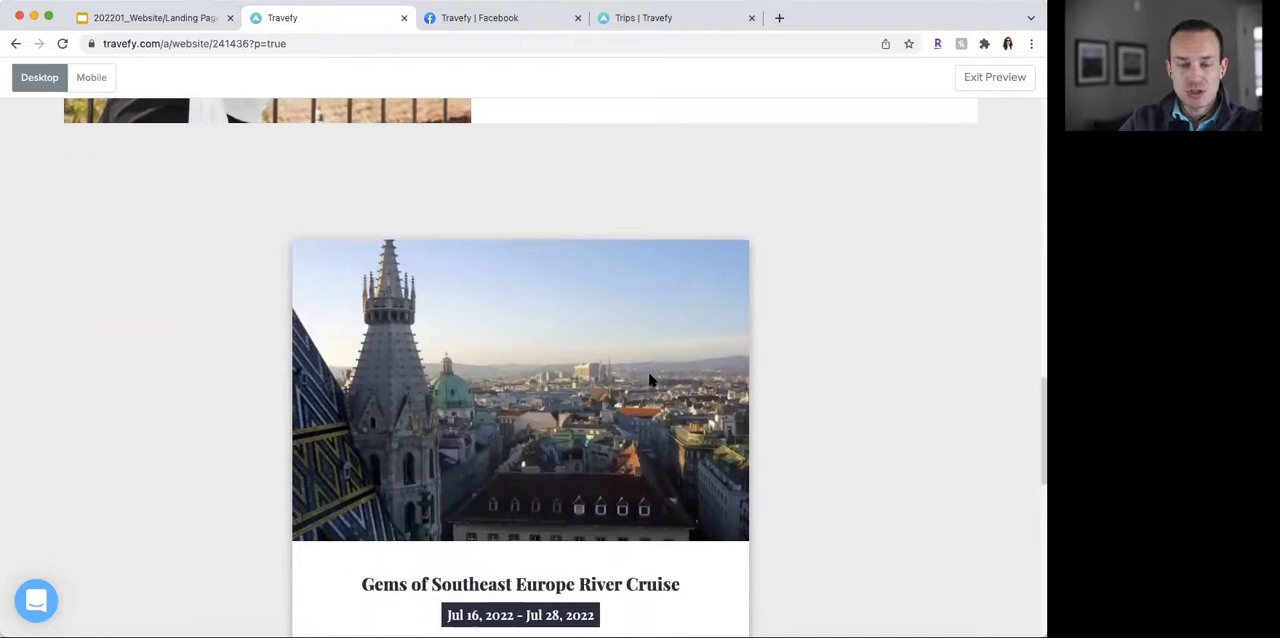
{"action": "scroll", "coordinate": [649, 380], "scroll_direction": "down", "scroll_amount": 1}
{"action": "scroll", "coordinate": [649, 380], "scroll_direction": "down", "scroll_amount": 4}
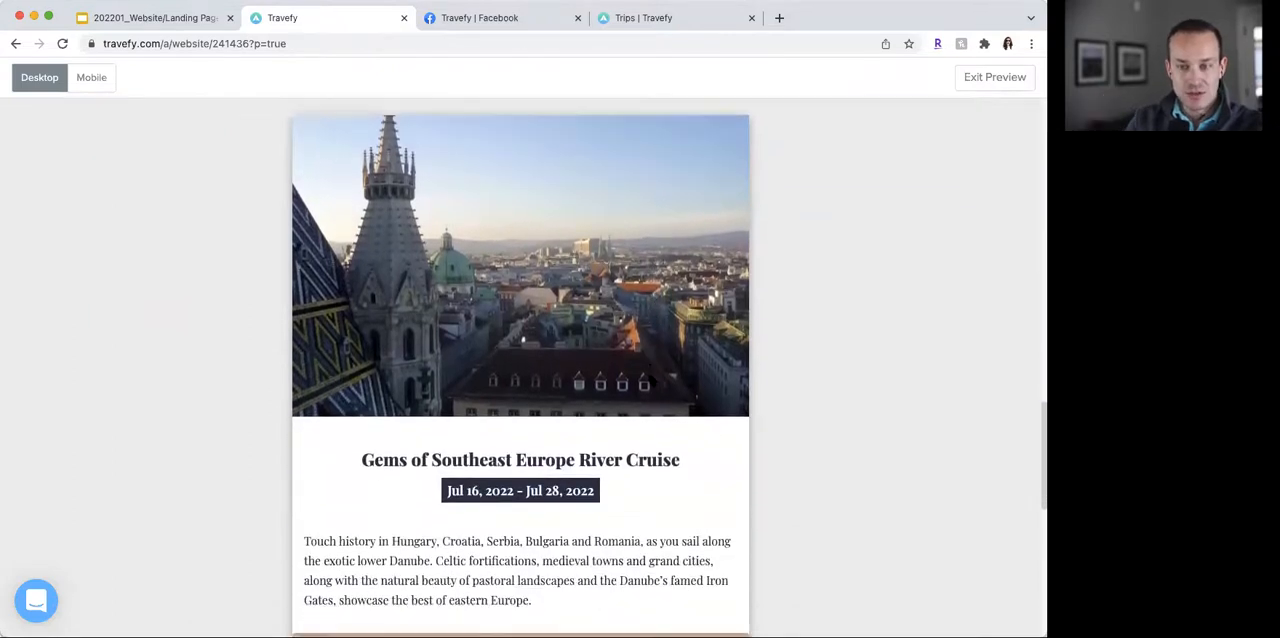
- Exit the preview and publish the landing page
{"action": "left_click", "coordinate": [972, 82]}
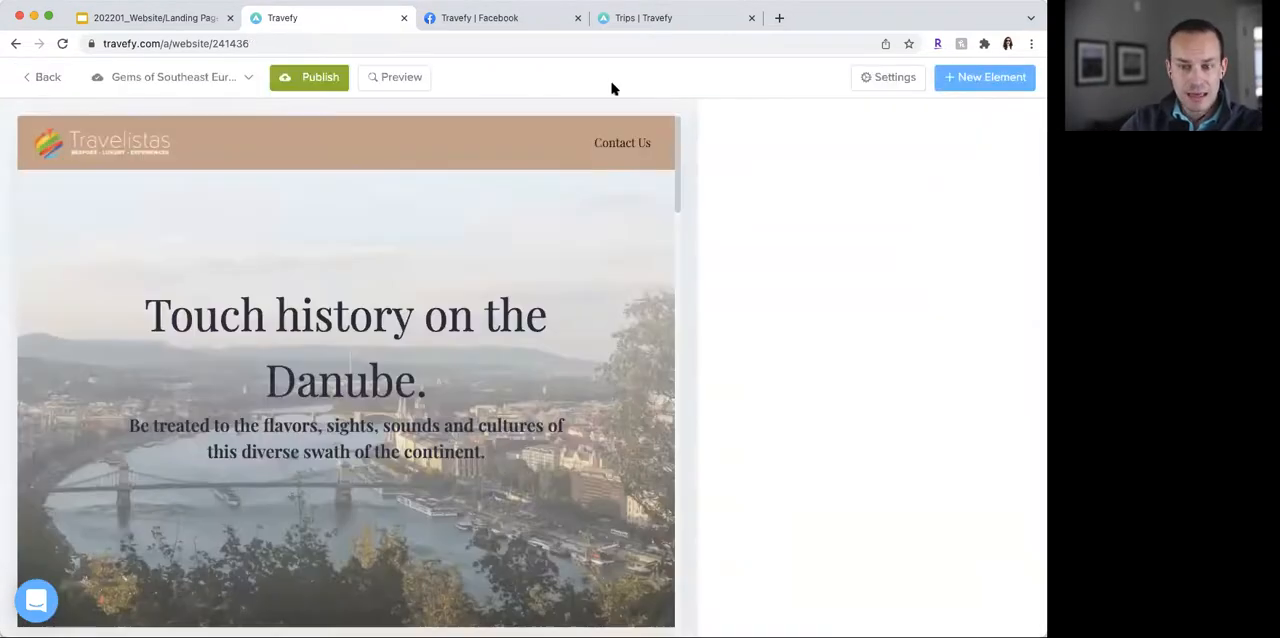
{"action": "left_click", "coordinate": [320, 78]}
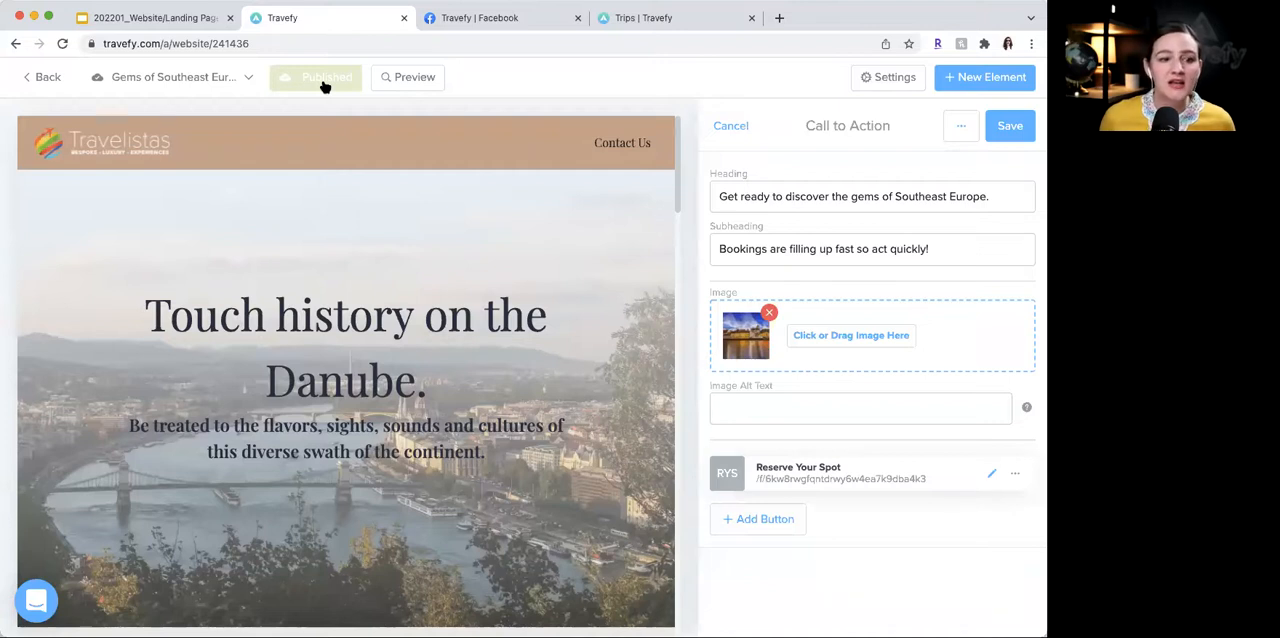
- Open the page settings and examine the page slug, page title, favicon, section order, and the search and social previews
{"action": "left_click", "coordinate": [889, 78]}
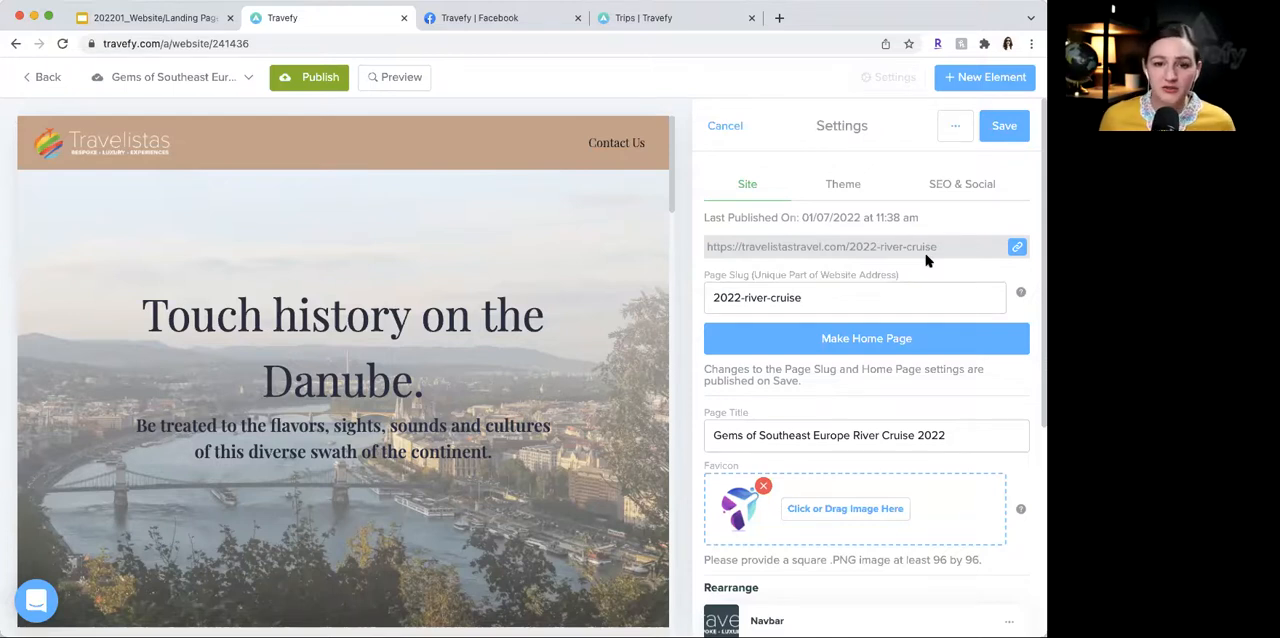
{"action": "left_click", "coordinate": [834, 294]}
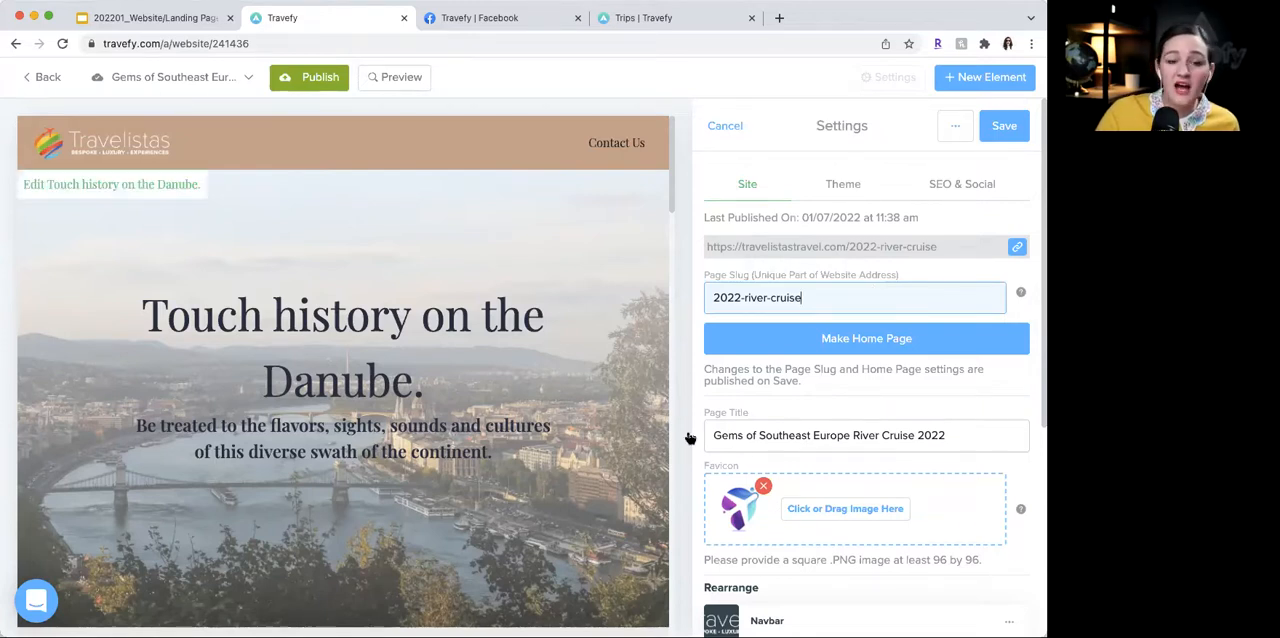
{"action": "scroll", "coordinate": [920, 499], "scroll_direction": "down", "scroll_amount": 2}
{"action": "scroll", "coordinate": [745, 433], "scroll_direction": "down", "scroll_amount": 4}
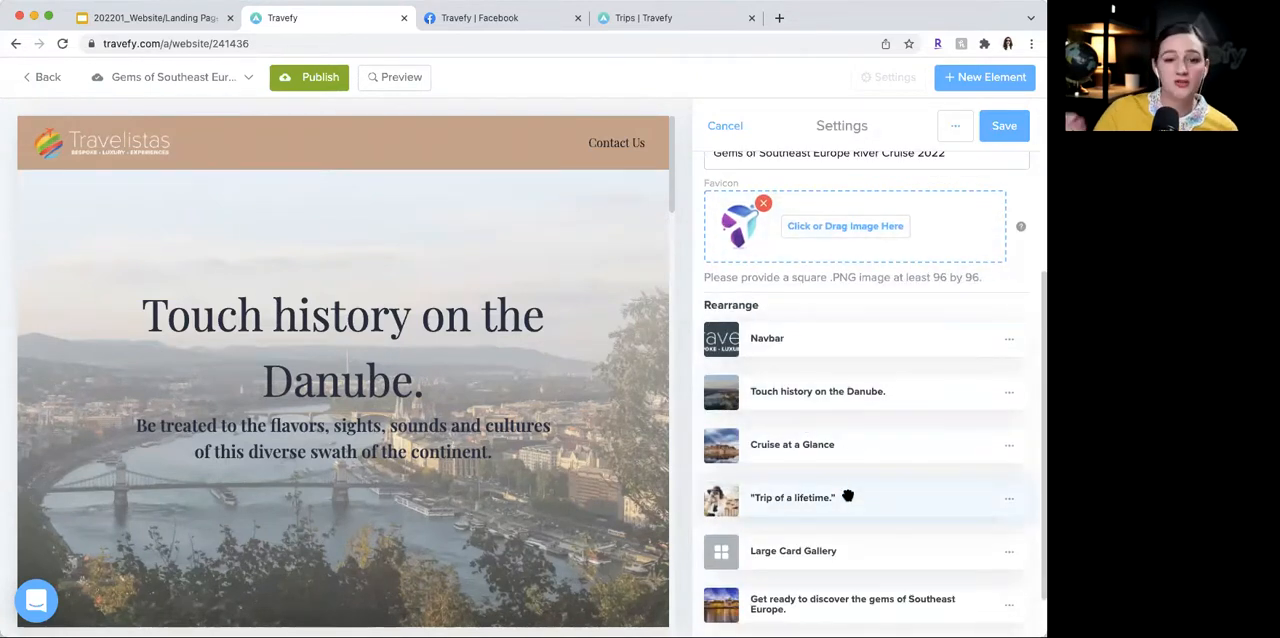
{"action": "scroll", "coordinate": [847, 496], "scroll_direction": "down", "scroll_amount": 1}
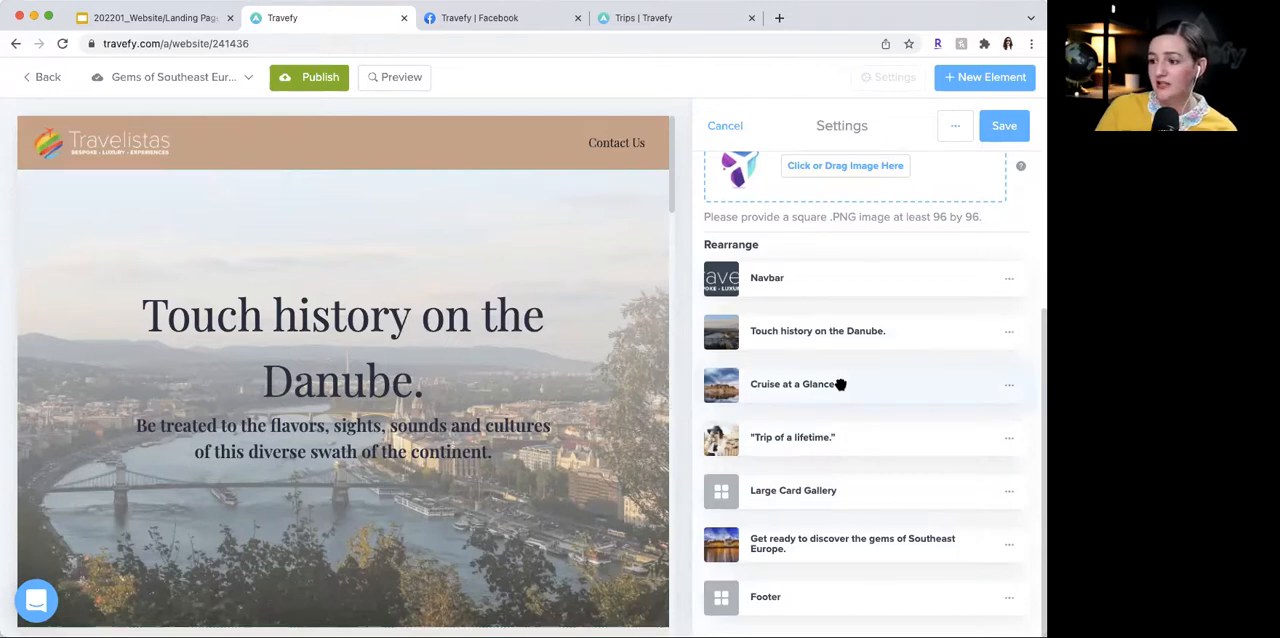
{"action": "scroll", "coordinate": [840, 384], "scroll_direction": "up", "scroll_amount": 5}
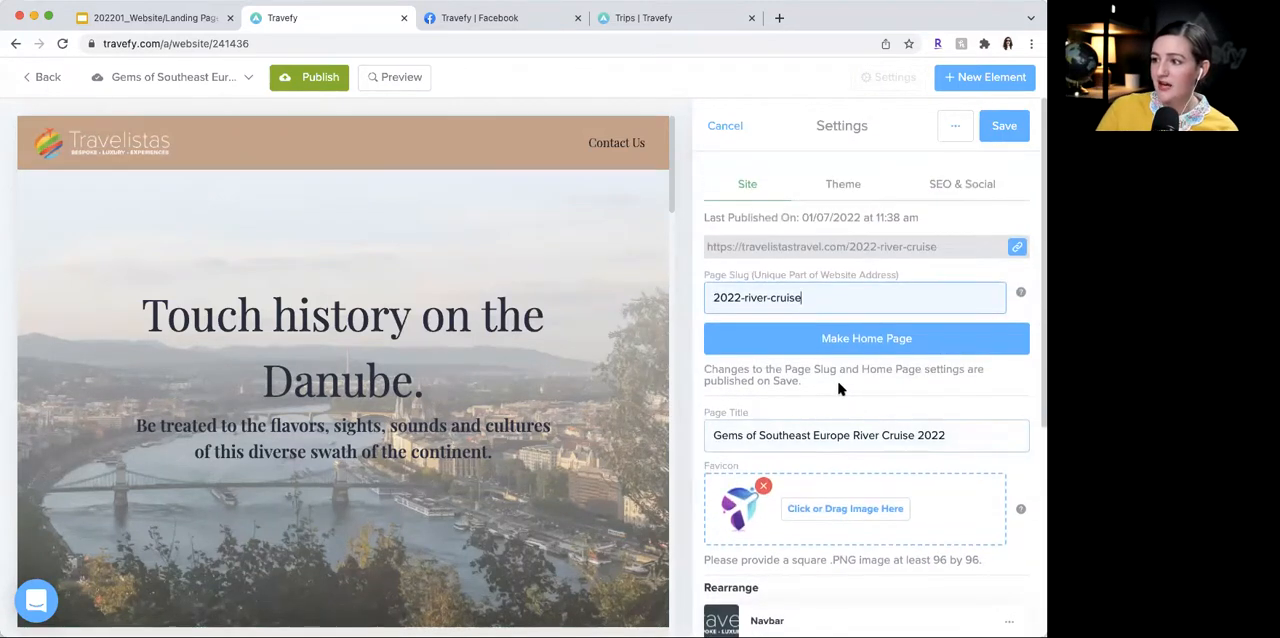
{"action": "left_click", "coordinate": [968, 188]}
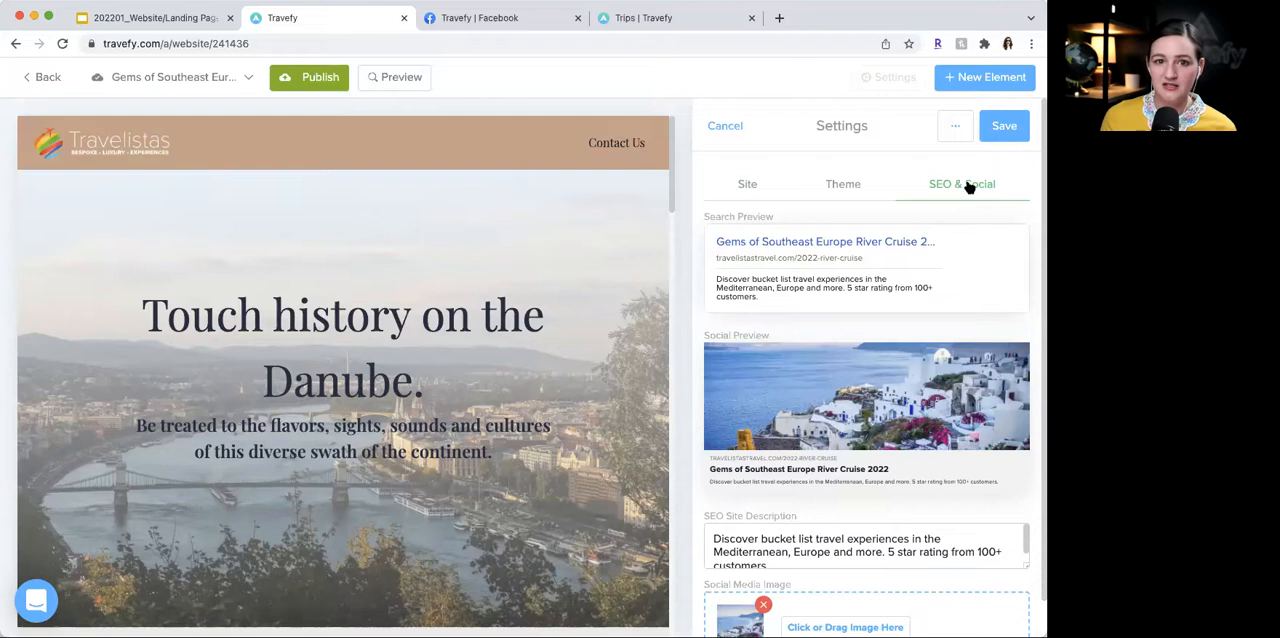
{"action": "scroll", "coordinate": [940, 350], "scroll_direction": "down", "scroll_amount": 2}
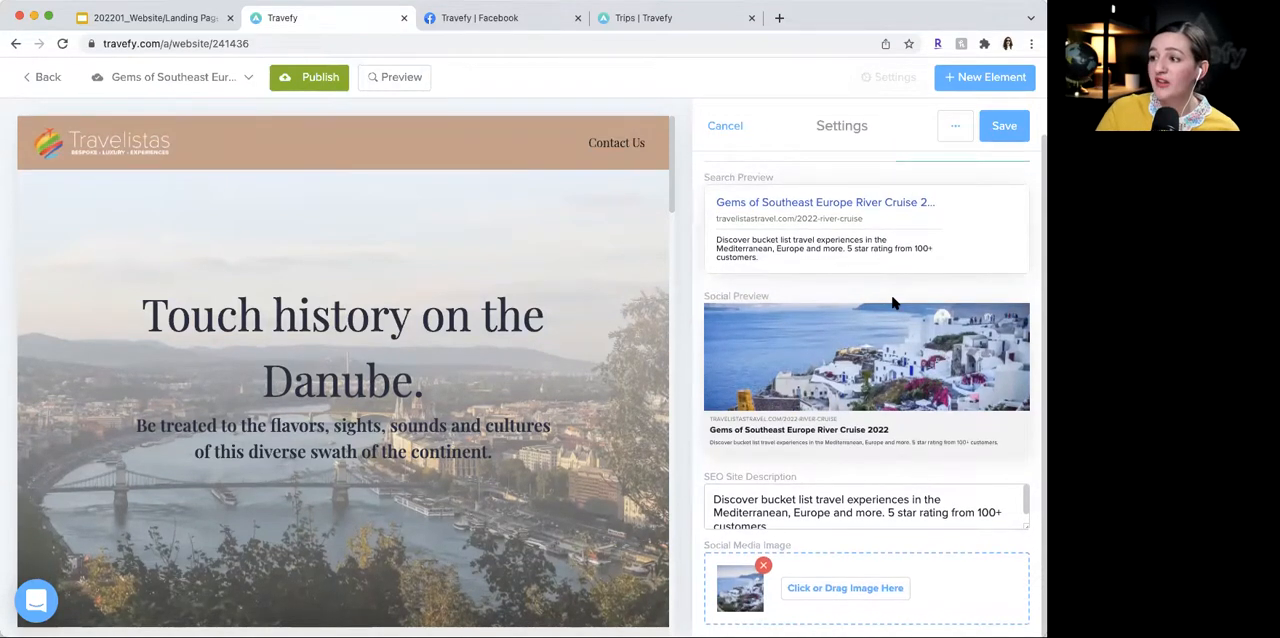
{"action": "scroll", "coordinate": [893, 300], "scroll_direction": "up", "scroll_amount": 2}
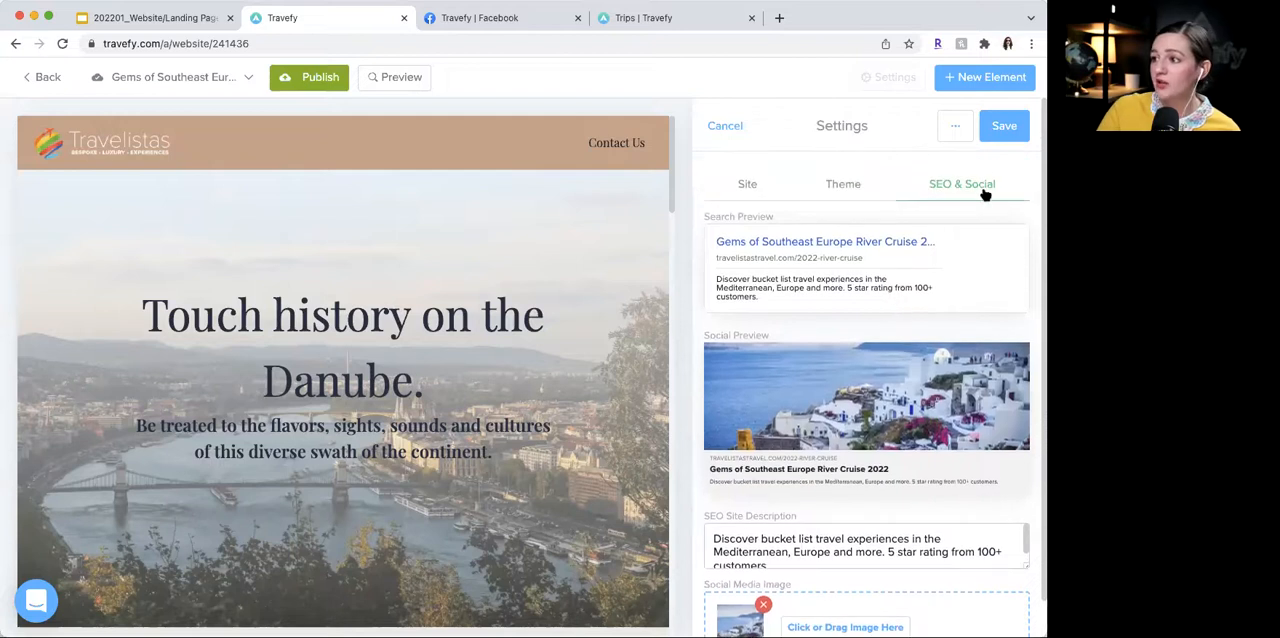
{"action": "scroll", "coordinate": [915, 368], "scroll_direction": "down", "scroll_amount": 2}
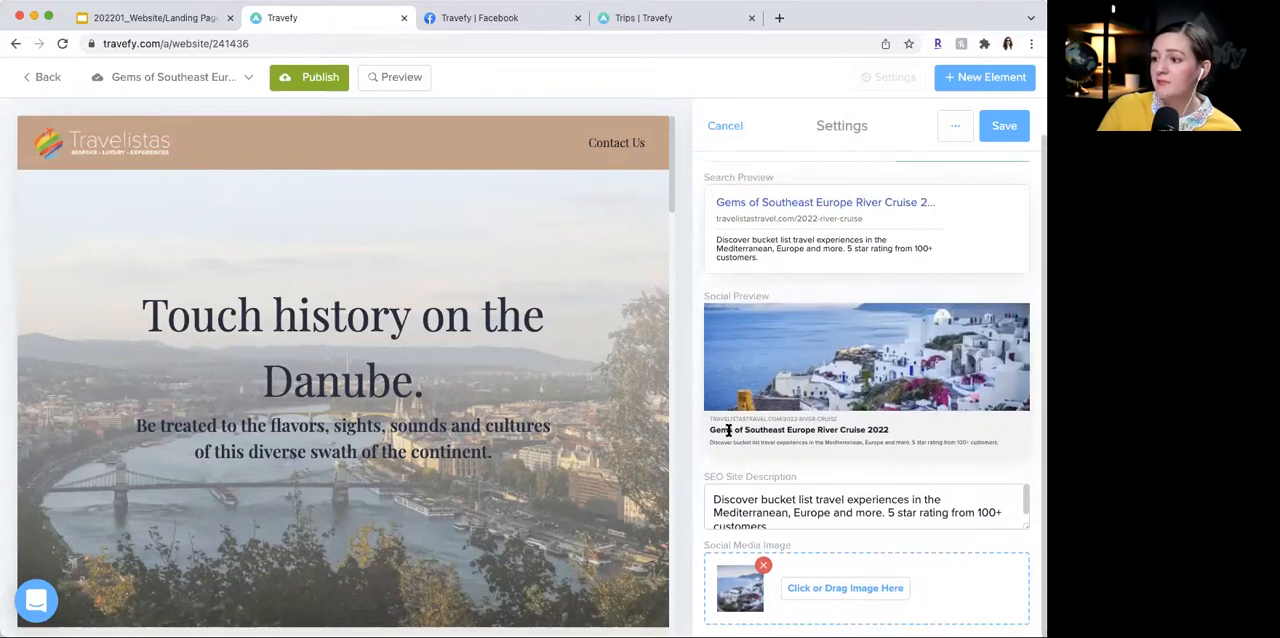
{"action": "scroll", "coordinate": [880, 405], "scroll_direction": "up", "scroll_amount": 1}
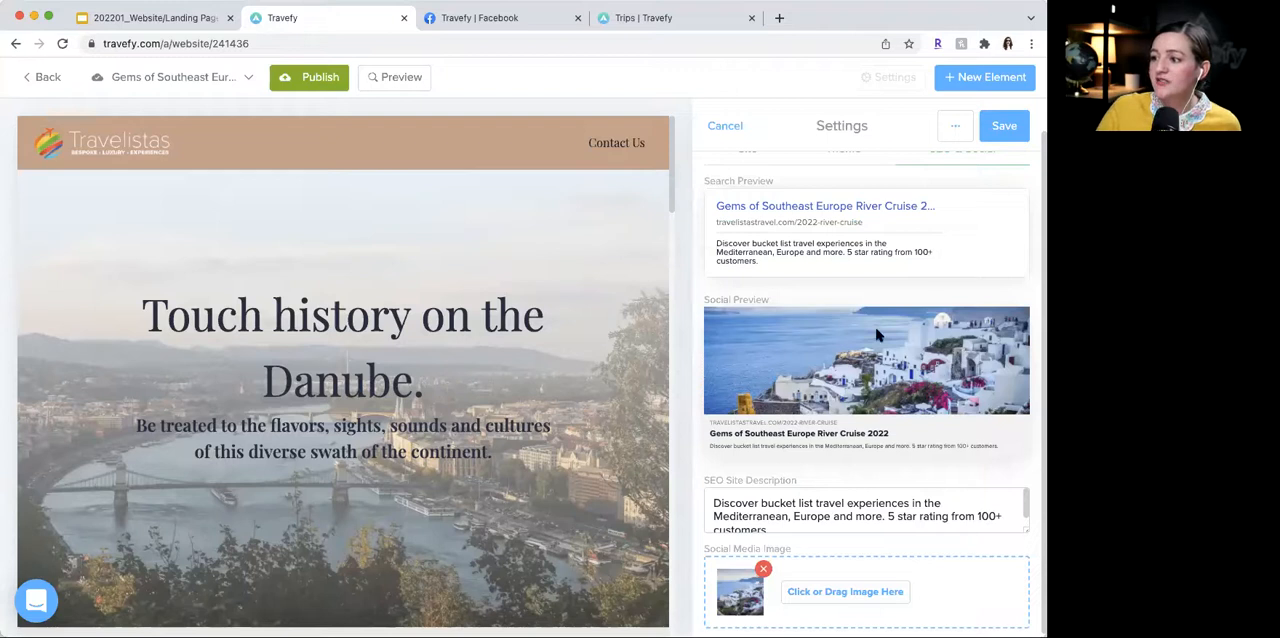
- Replace the social media image with the first image database result for "danube", a riverside town photo
{"action": "left_click", "coordinate": [773, 597]}
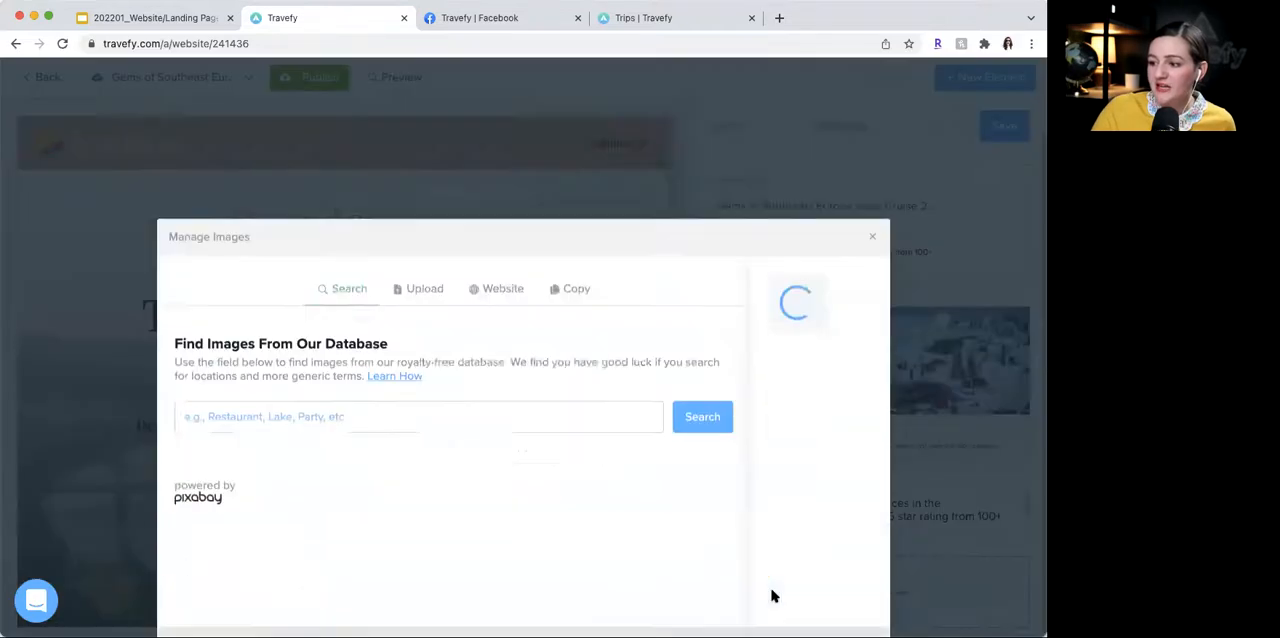
{"action": "left_click", "coordinate": [376, 310]}
{"action": "type", "text": "danube"}
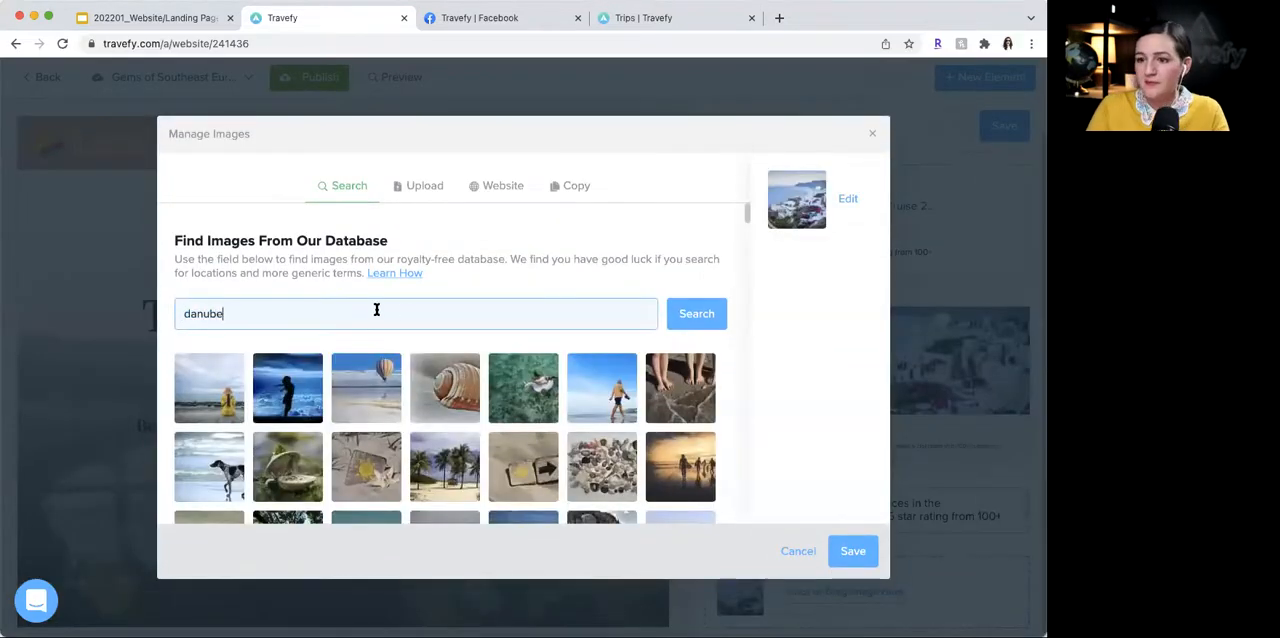
{"action": "left_click", "coordinate": [718, 326]}
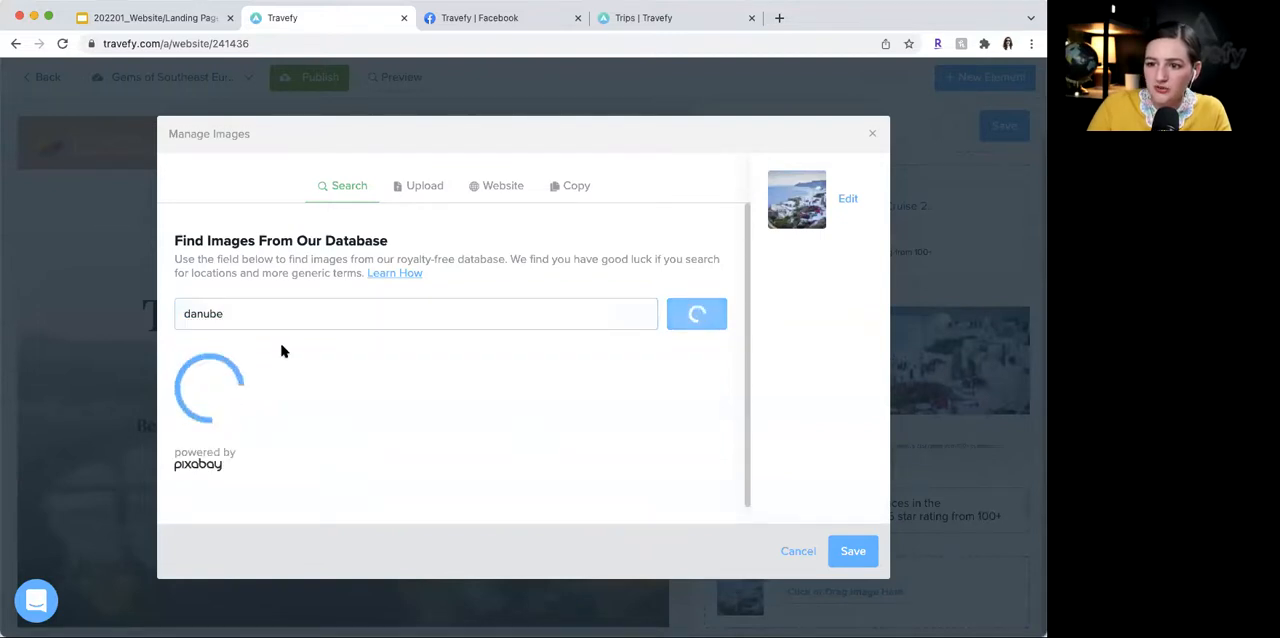
{"action": "left_click", "coordinate": [231, 394]}
{"action": "left_click", "coordinate": [853, 553]}
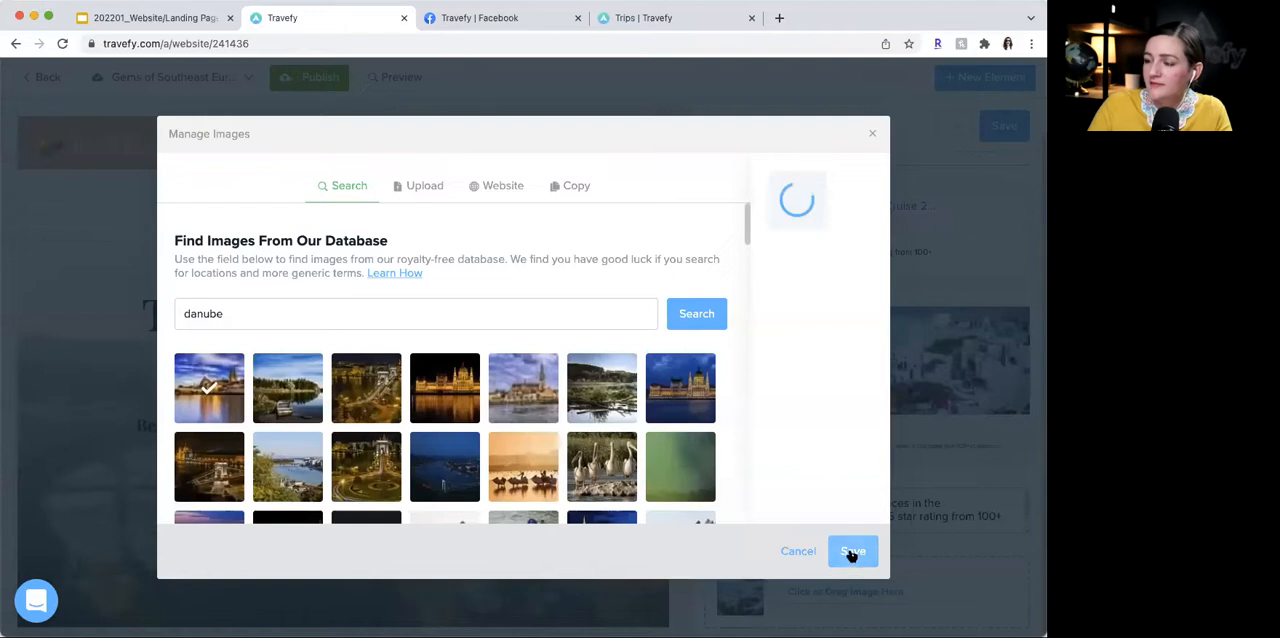
{"action": "left_click", "coordinate": [853, 553]}
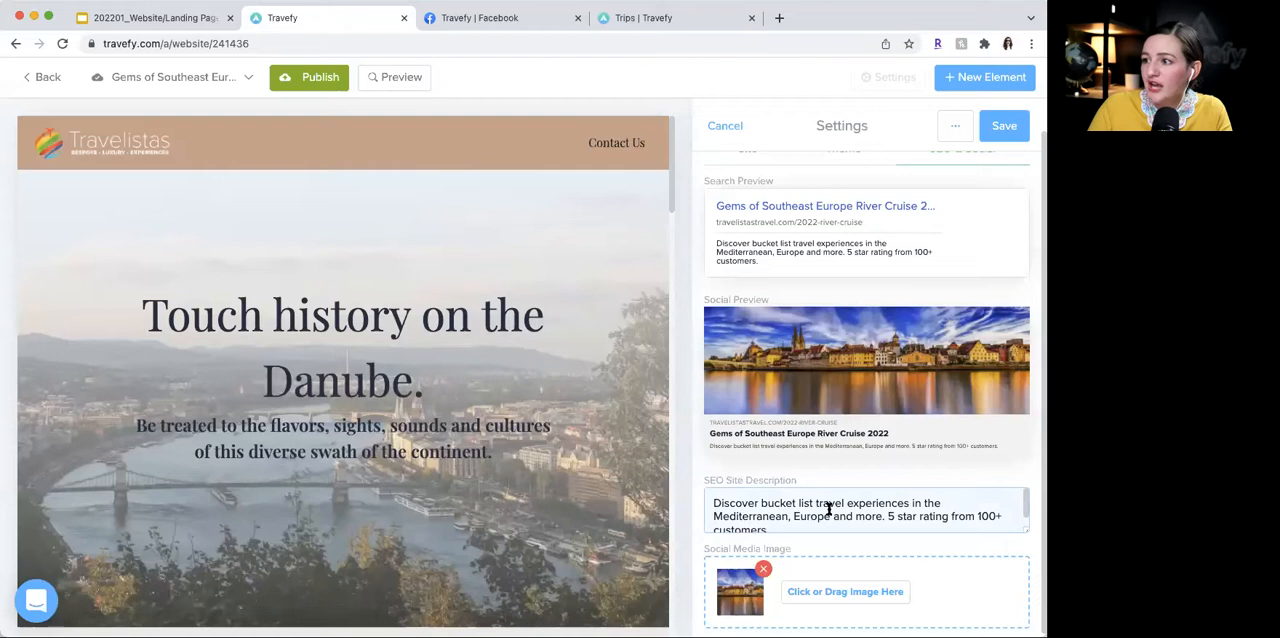
- Check the SEO site description and updated social preview, and save the page settings
{"action": "scroll", "coordinate": [828, 509], "scroll_direction": "down", "scroll_amount": 2}
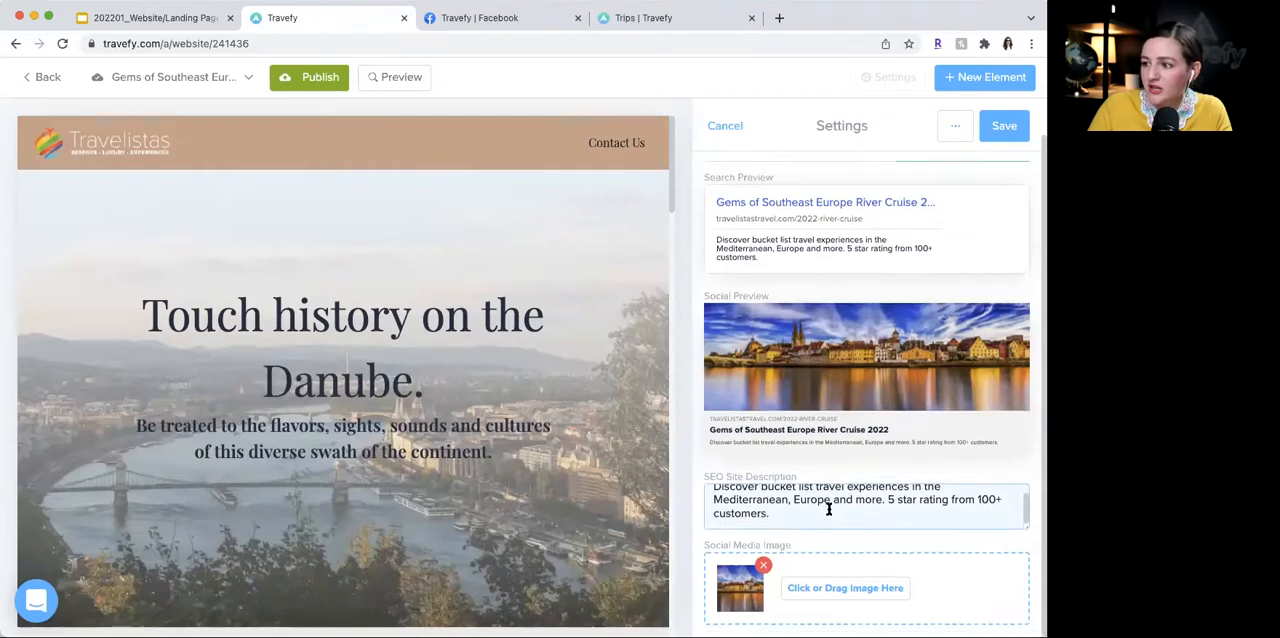
{"action": "scroll", "coordinate": [828, 509], "scroll_direction": "up", "scroll_amount": 3}
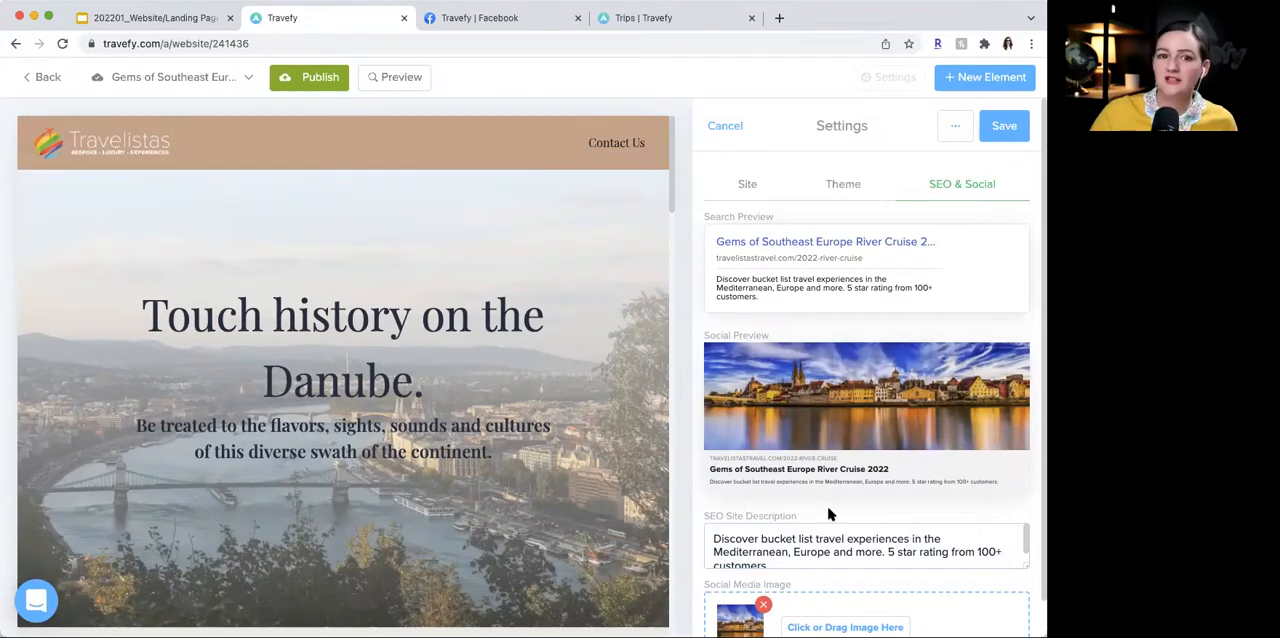
{"action": "left_click", "coordinate": [1008, 133]}
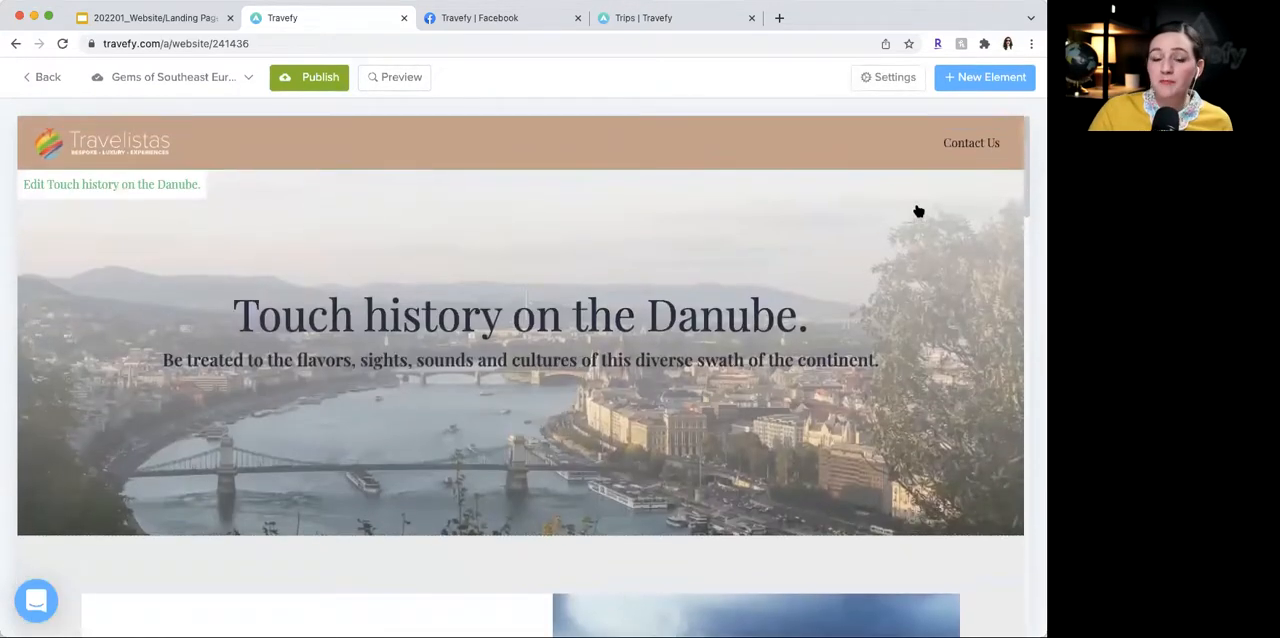
- Publish the landing page's updated settings and copy its web address from the site settings
{"action": "left_click", "coordinate": [318, 80]}
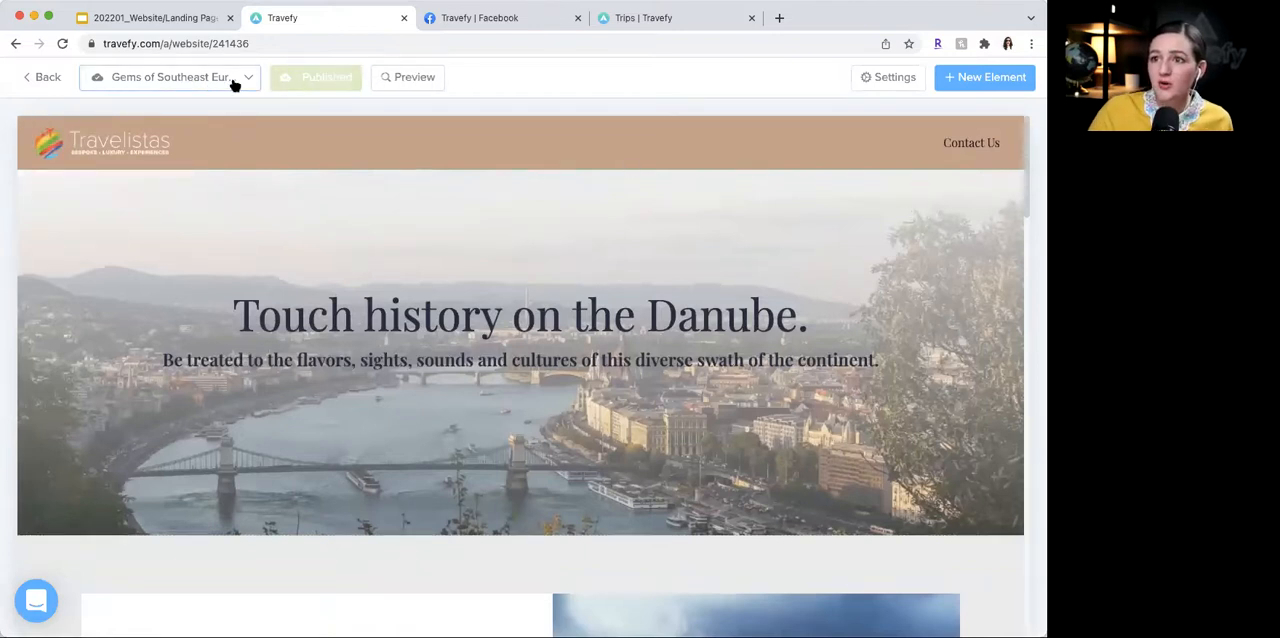
{"action": "left_click", "coordinate": [852, 79]}
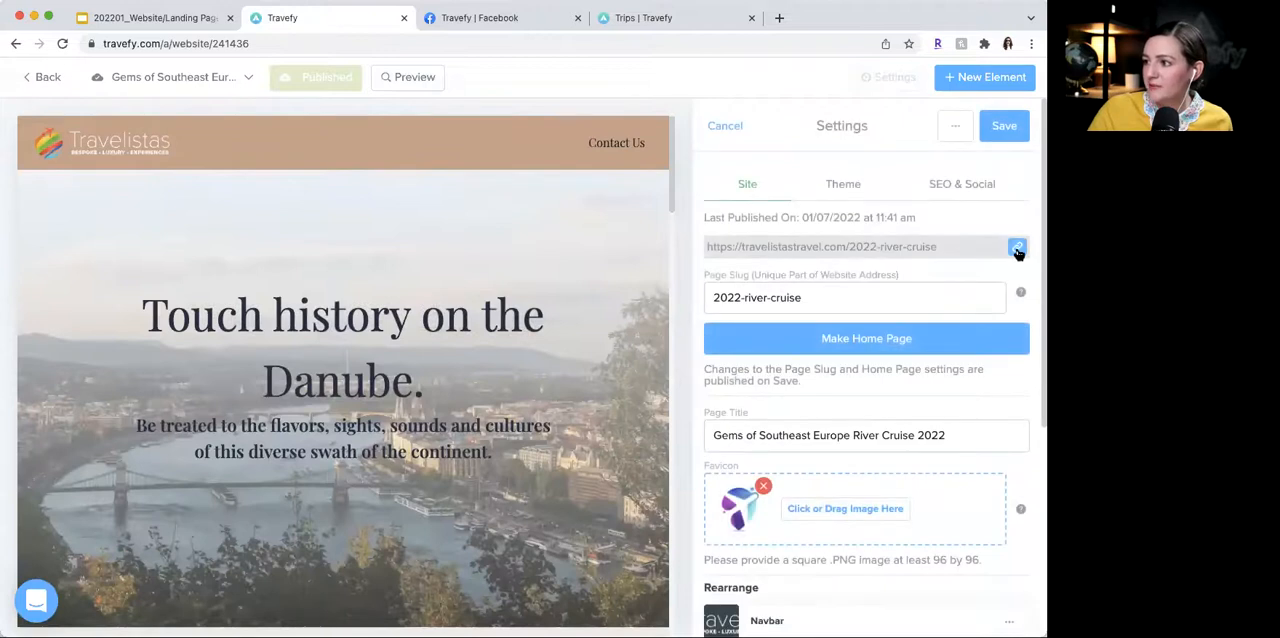
{"action": "left_click", "coordinate": [438, 18]}
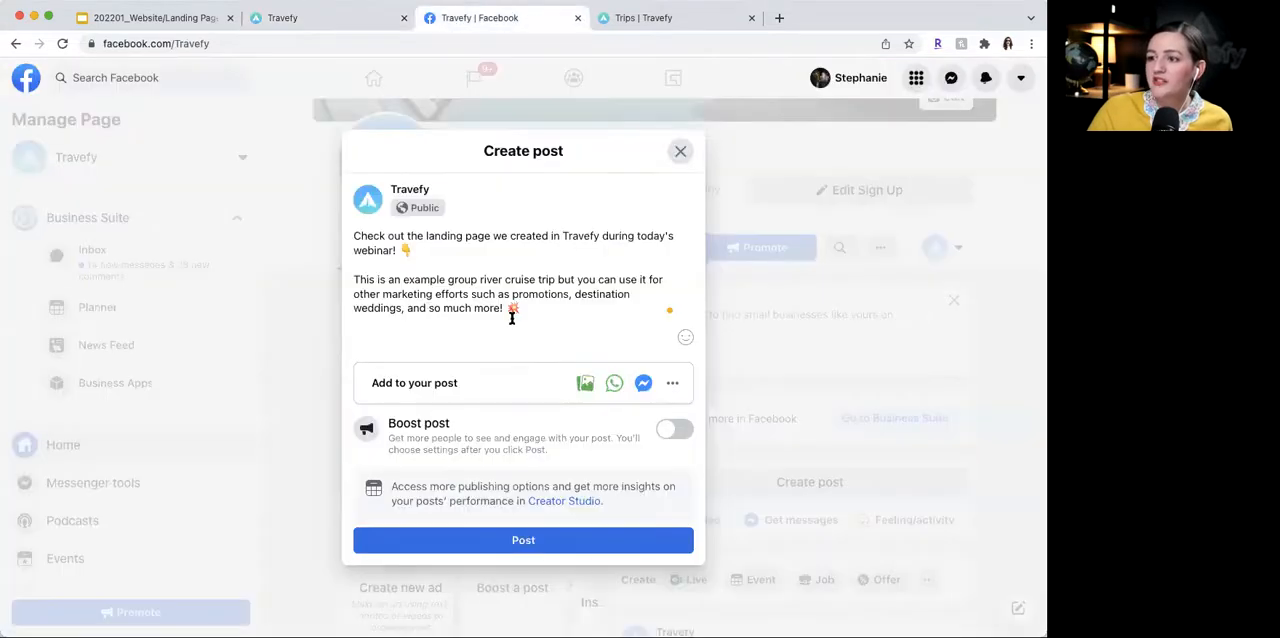
{"action": "left_click", "coordinate": [560, 312]}
{"action": "key", "text": "Return"}
{"action": "key", "text": "Return"}
{"action": "type", "text": "https://travelistastravel.com/2022-river-cruise"}
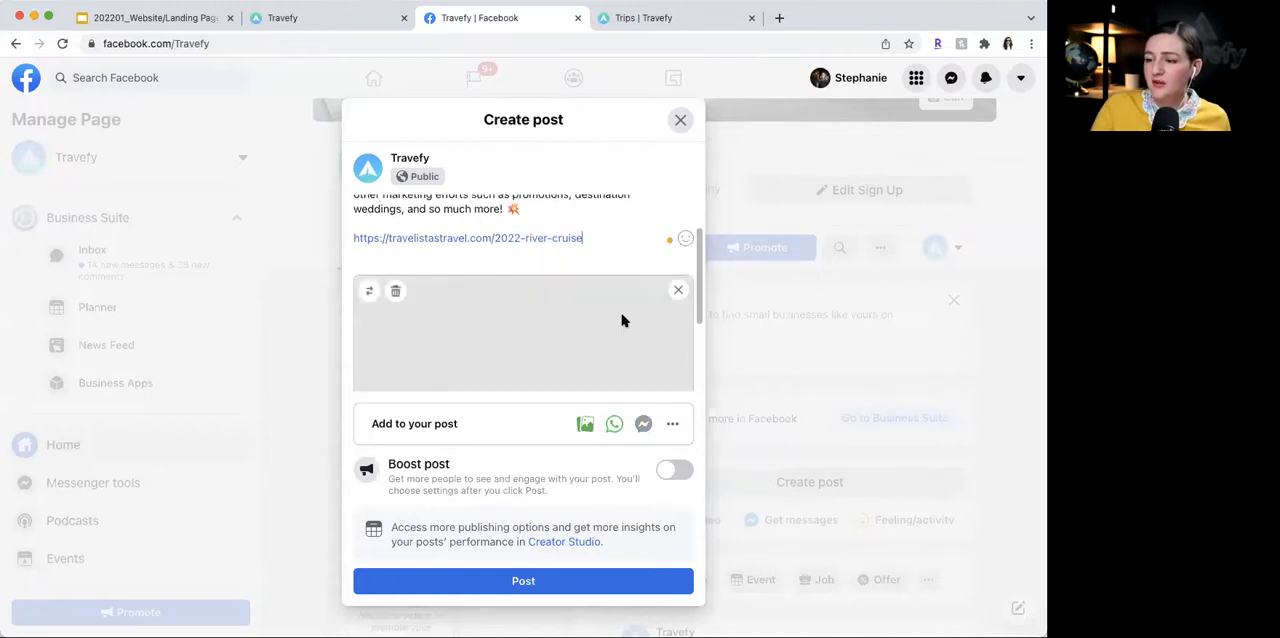
- Check the draft's link preview image, title and description, and publish the post on the Travefy page
{"action": "scroll", "coordinate": [620, 320], "scroll_direction": "down", "scroll_amount": 3}
{"action": "scroll", "coordinate": [622, 318], "scroll_direction": "down", "scroll_amount": 3}
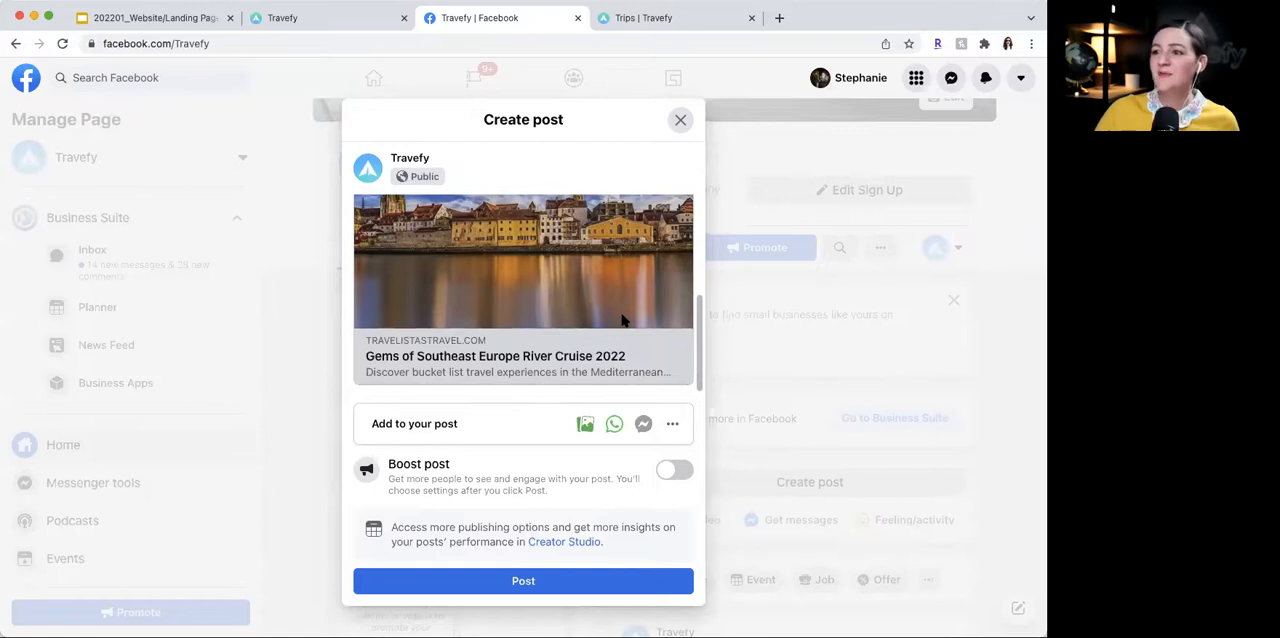
{"action": "scroll", "coordinate": [621, 320], "scroll_direction": "up", "scroll_amount": 5}
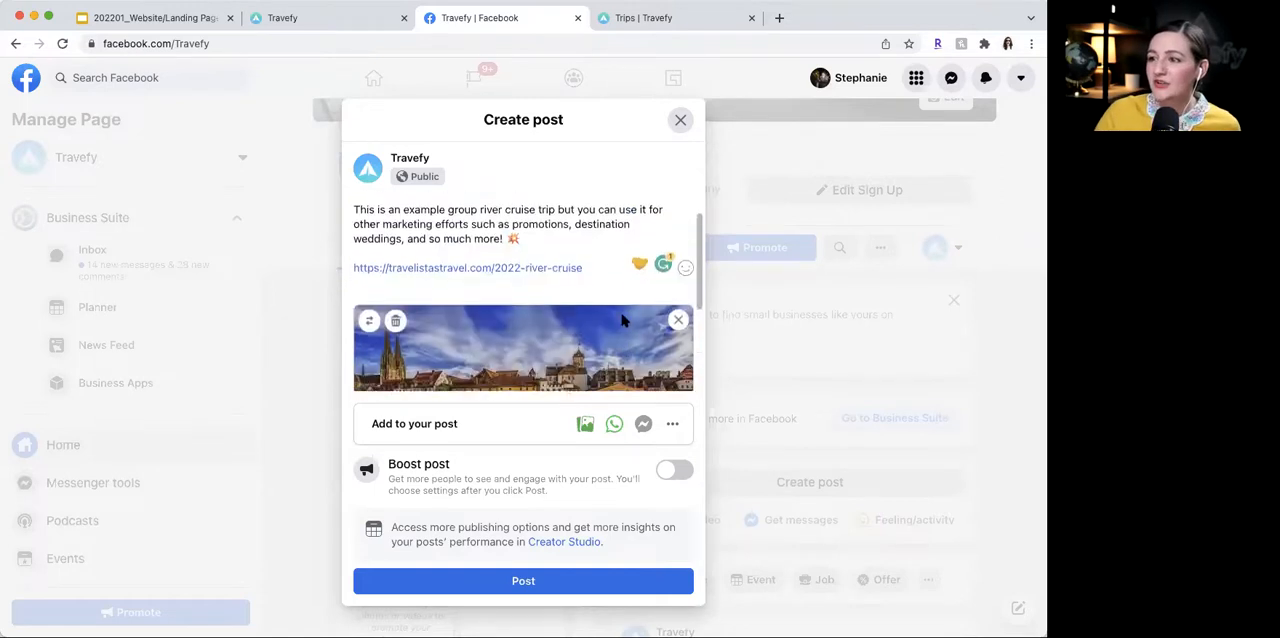
{"action": "left_click", "coordinate": [564, 578]}
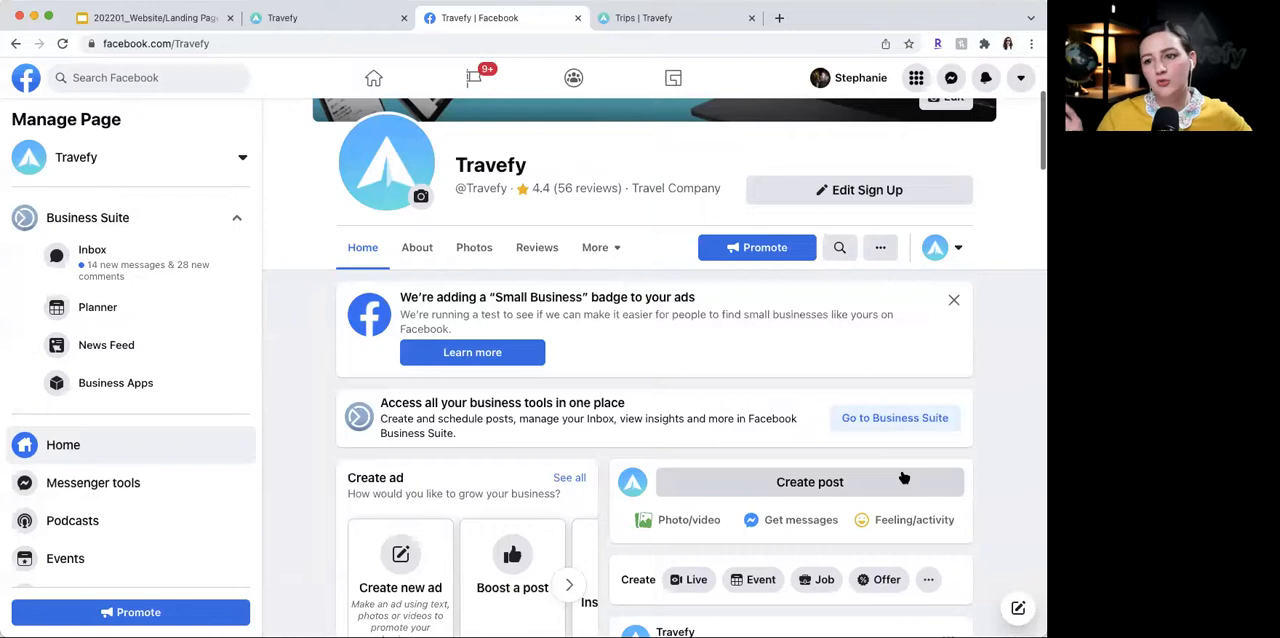
- Open the landing page through the link in the new Facebook post and look through its live sections
{"action": "scroll", "coordinate": [860, 450], "scroll_direction": "down", "scroll_amount": 5}
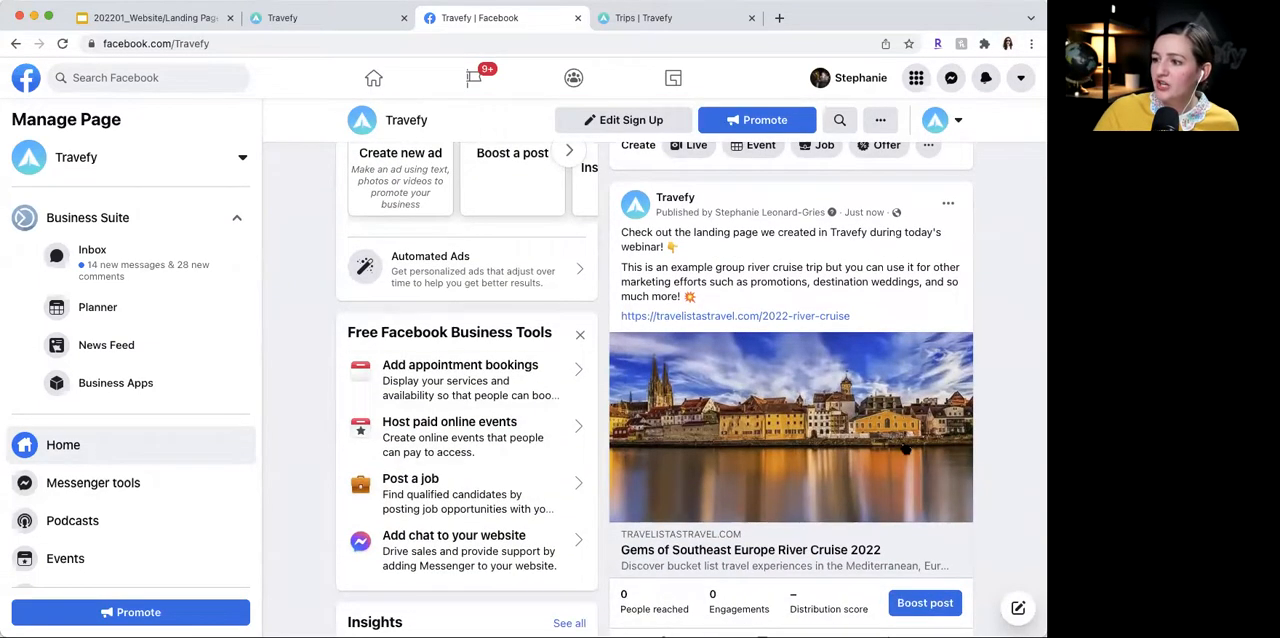
{"action": "left_click", "coordinate": [791, 317]}
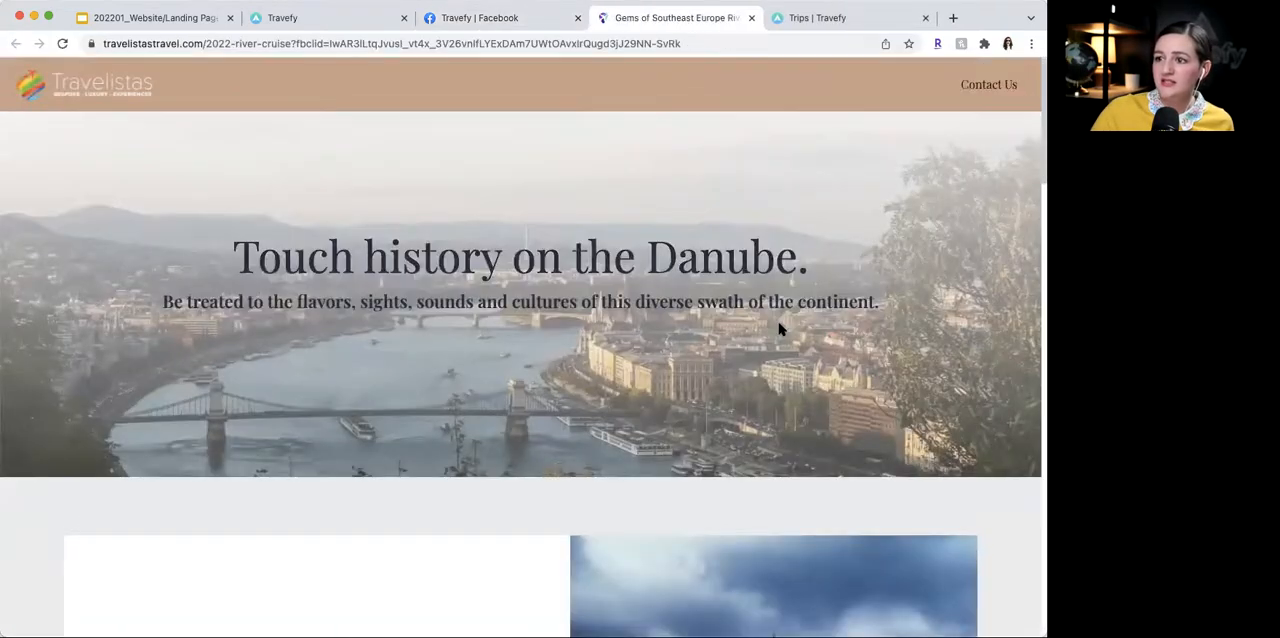
{"action": "scroll", "coordinate": [781, 329], "scroll_direction": "down", "scroll_amount": 10}
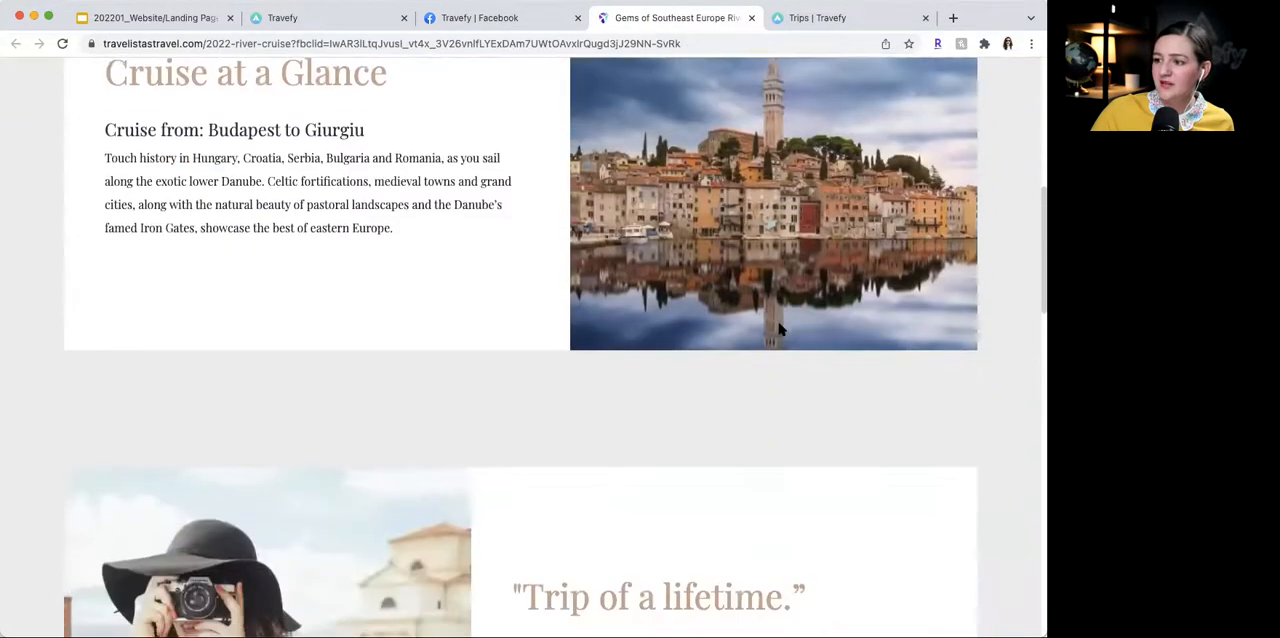
{"action": "scroll", "coordinate": [781, 329], "scroll_direction": "down", "scroll_amount": 8}
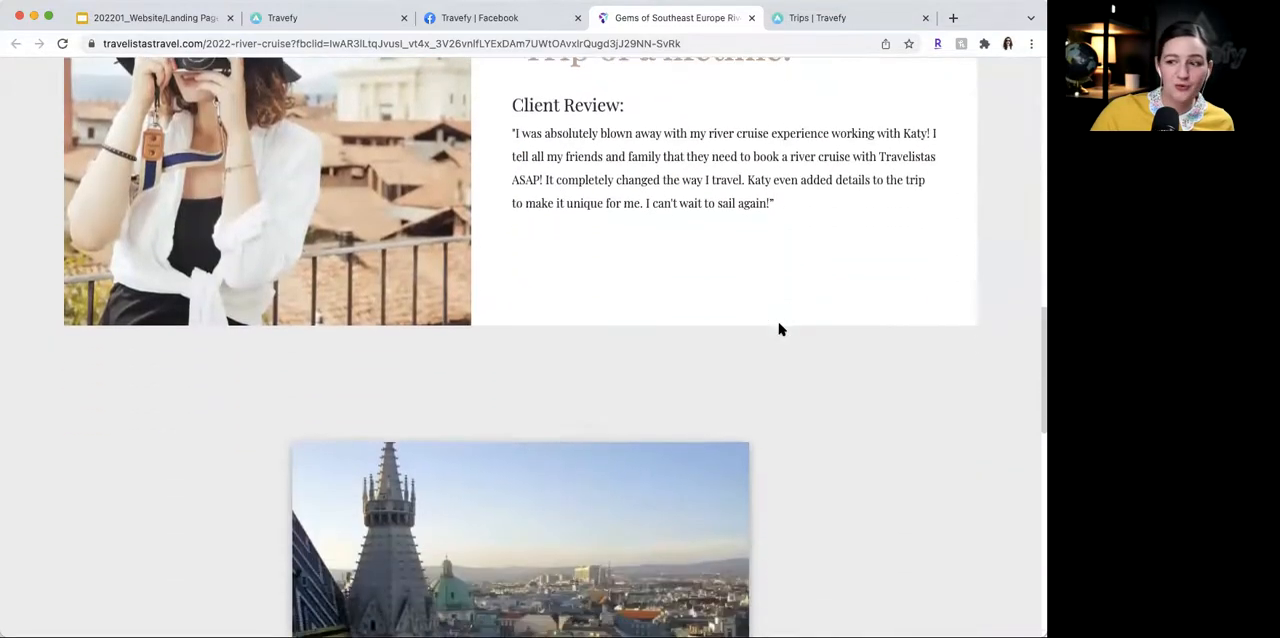
{"action": "scroll", "coordinate": [781, 329], "scroll_direction": "down", "scroll_amount": 2}
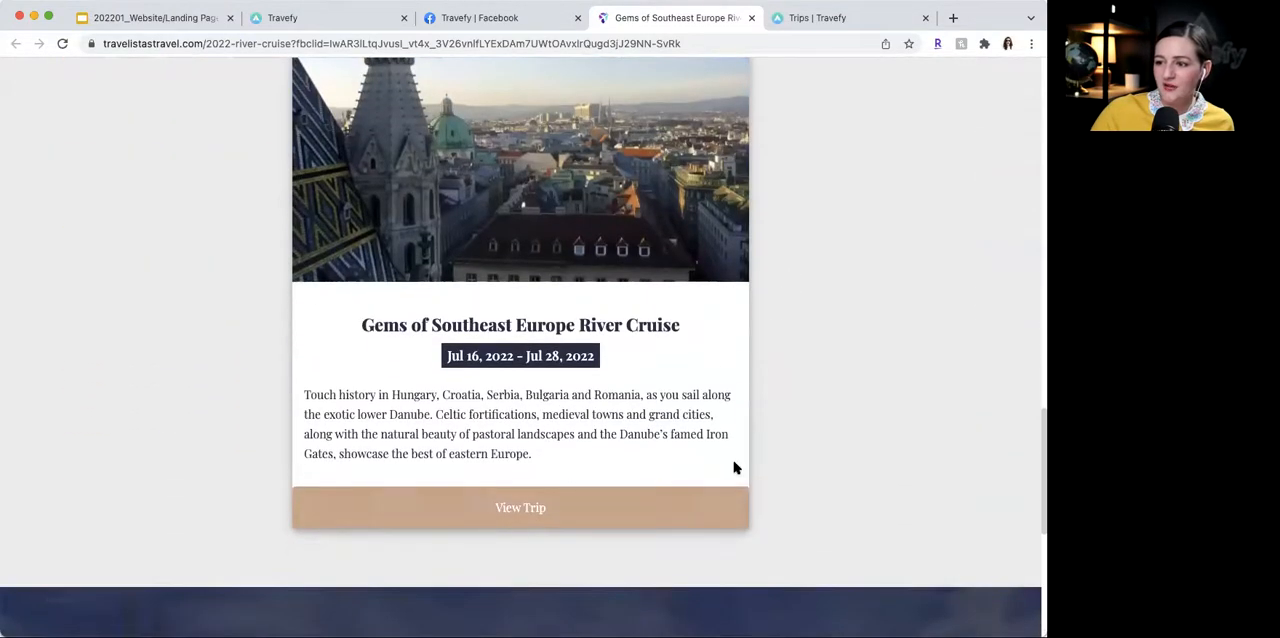
{"action": "scroll", "coordinate": [737, 462], "scroll_direction": "down", "scroll_amount": 5}
{"action": "scroll", "coordinate": [737, 459], "scroll_direction": "up", "scroll_amount": 20}
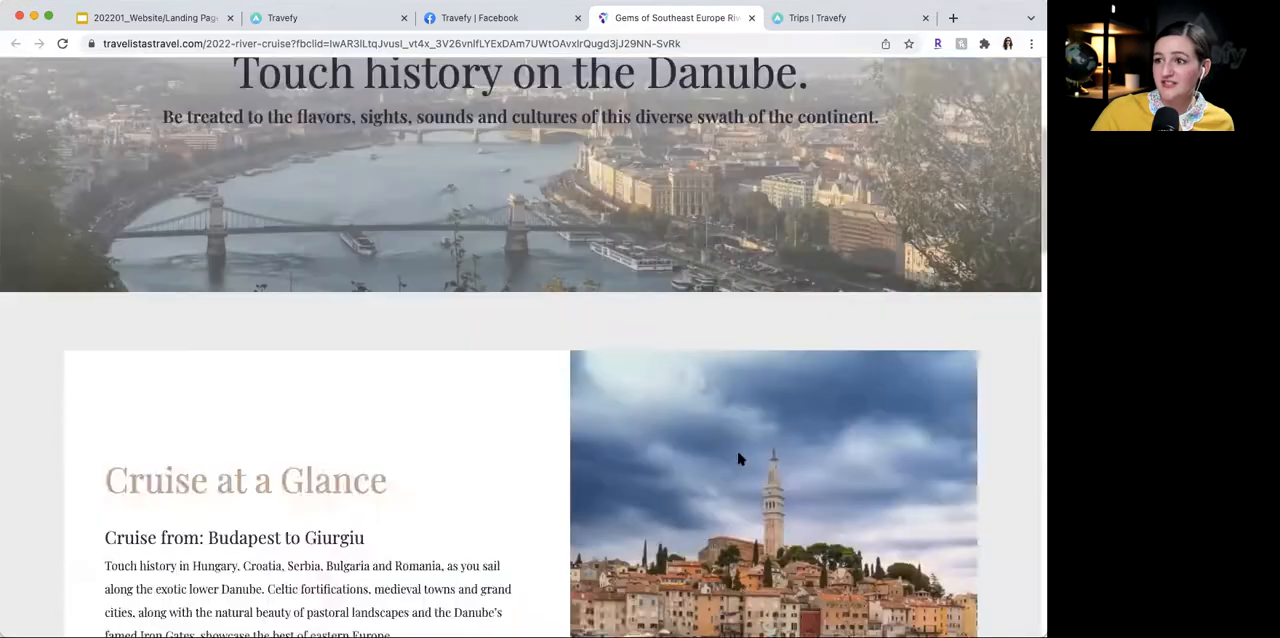
- Close the Facebook page and return to the landing page's settings in Travefy
{"action": "left_click", "coordinate": [482, 18]}
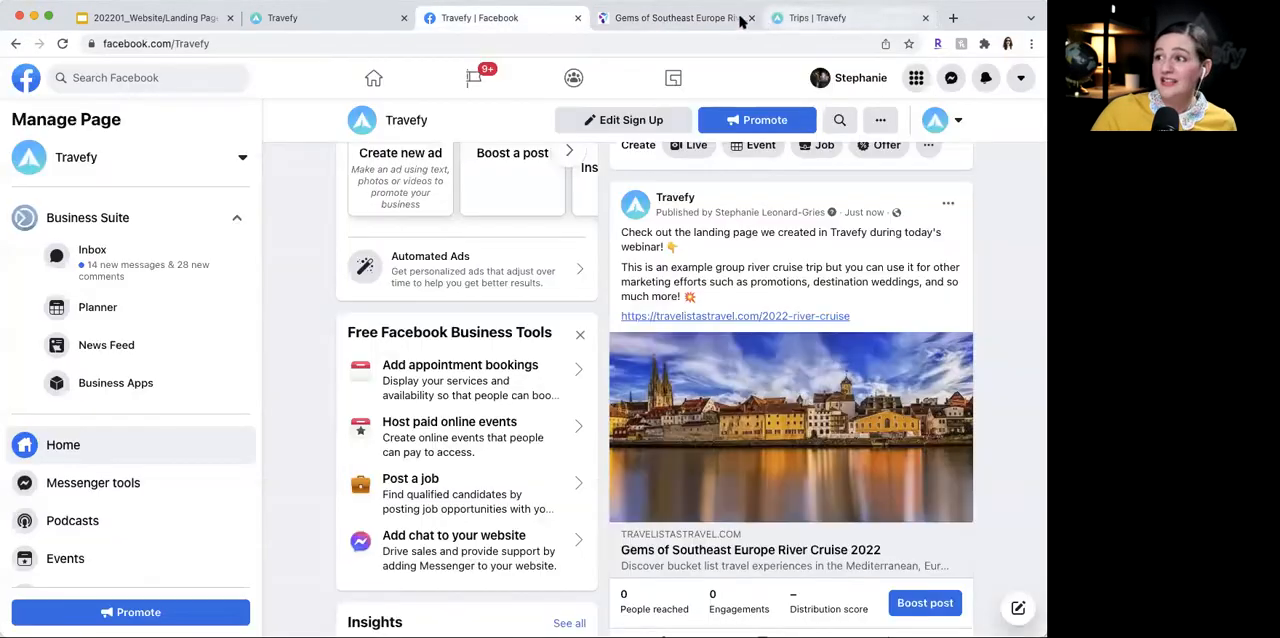
{"action": "left_click", "coordinate": [577, 18]}
{"action": "left_click", "coordinate": [337, 18]}
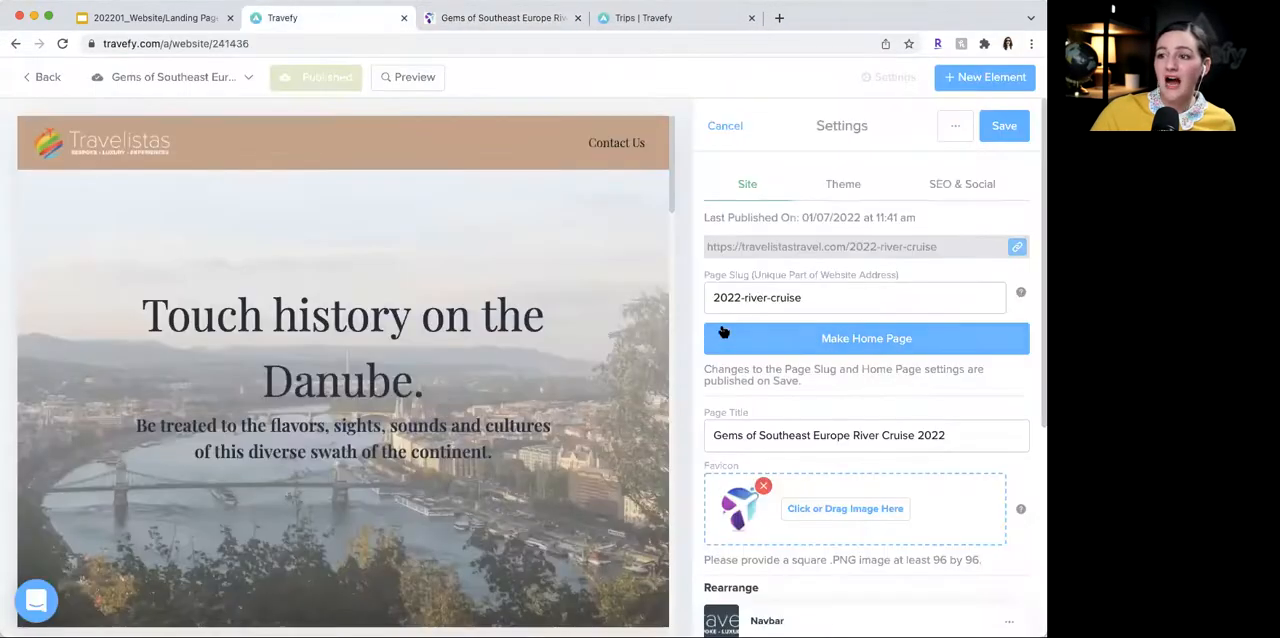
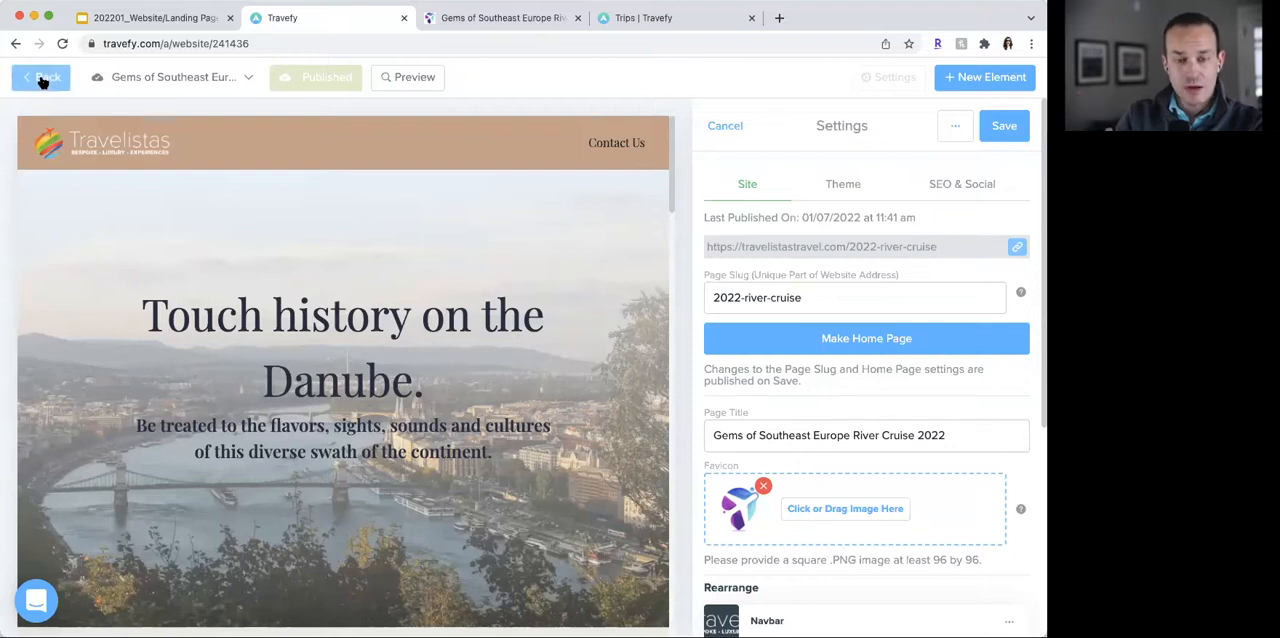
- Open the Travefy Support Center from the trips overview and look through its help resources and tutorial videos
{"action": "left_click", "coordinate": [648, 18]}
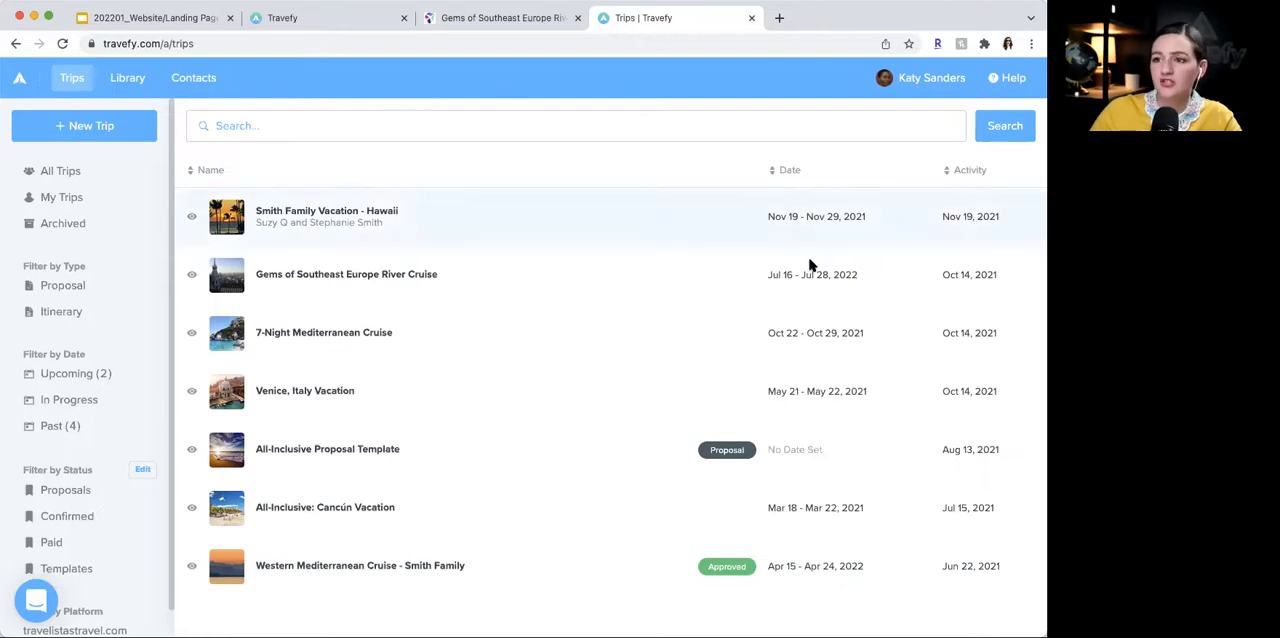
{"action": "left_click", "coordinate": [1007, 78]}
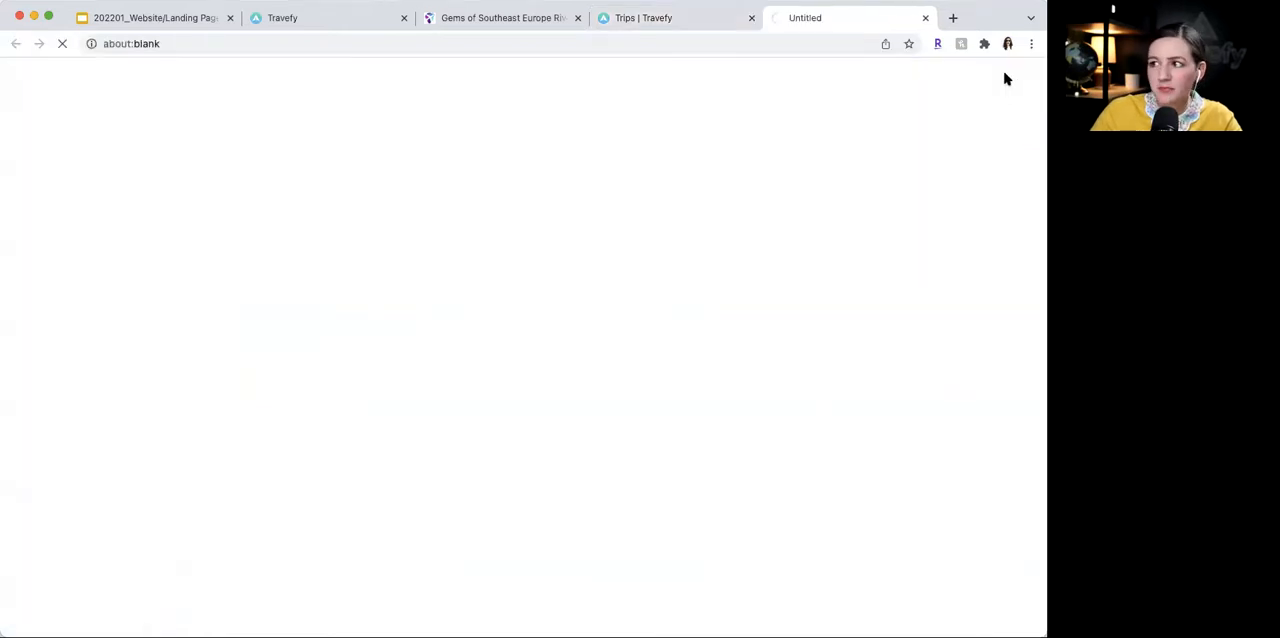
{"action": "scroll", "coordinate": [882, 212], "scroll_direction": "down", "scroll_amount": 2}
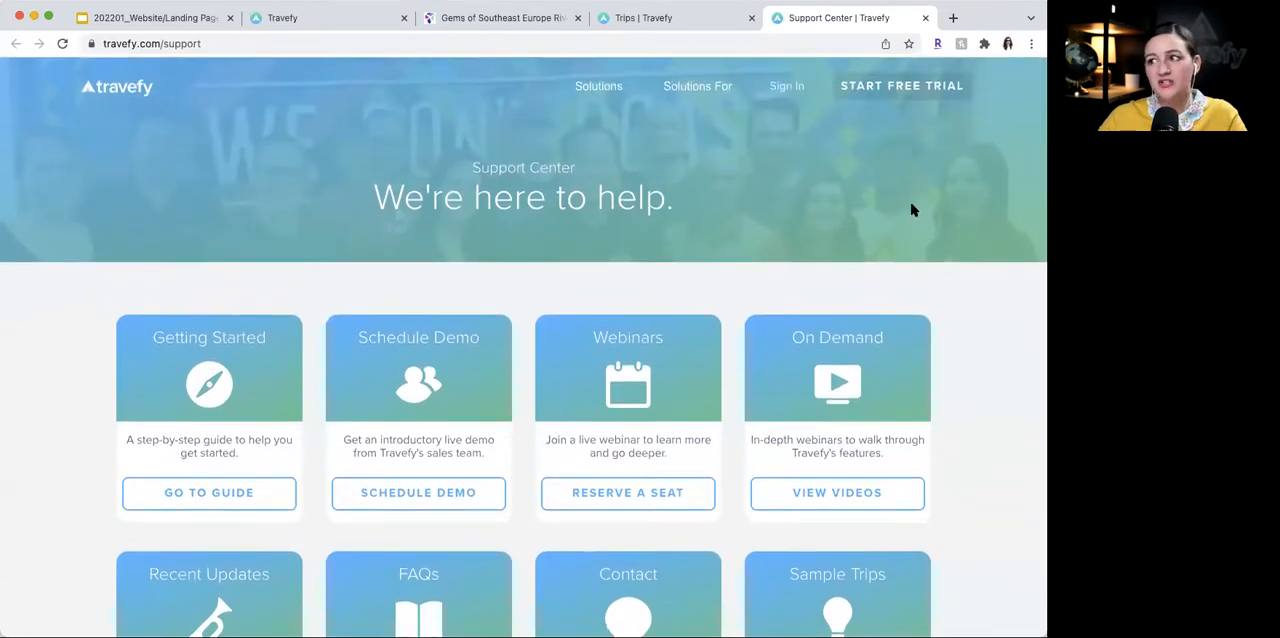
{"action": "scroll", "coordinate": [912, 210], "scroll_direction": "down", "scroll_amount": 8}
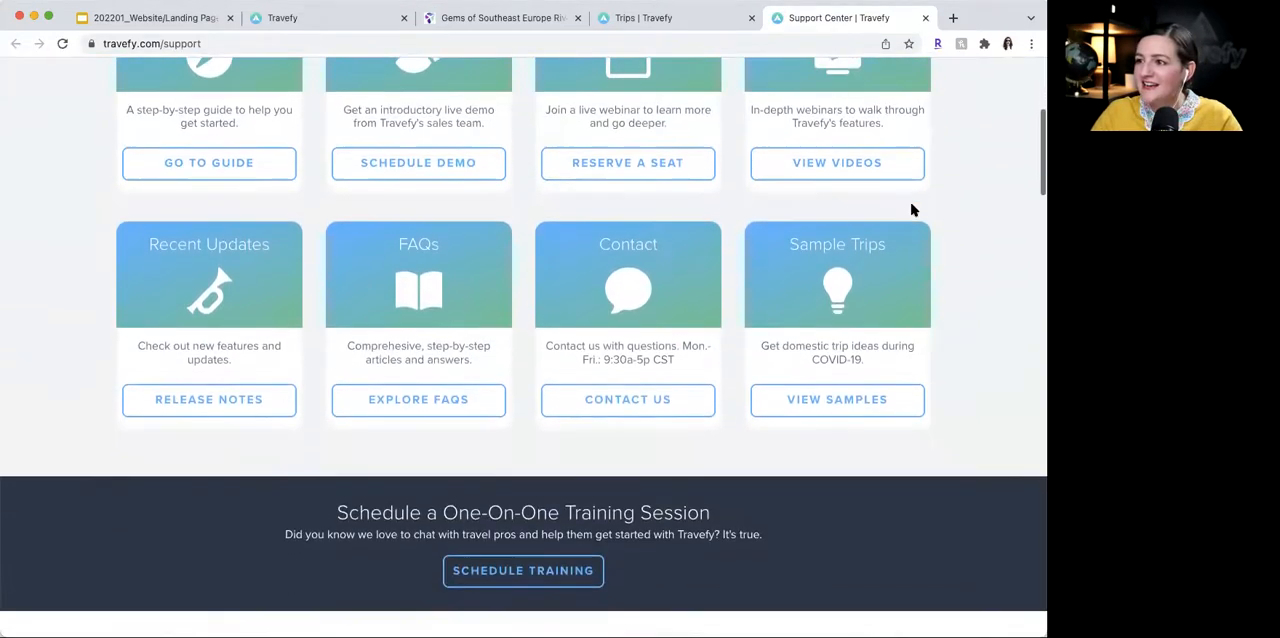
{"action": "scroll", "coordinate": [912, 210], "scroll_direction": "down", "scroll_amount": 4}
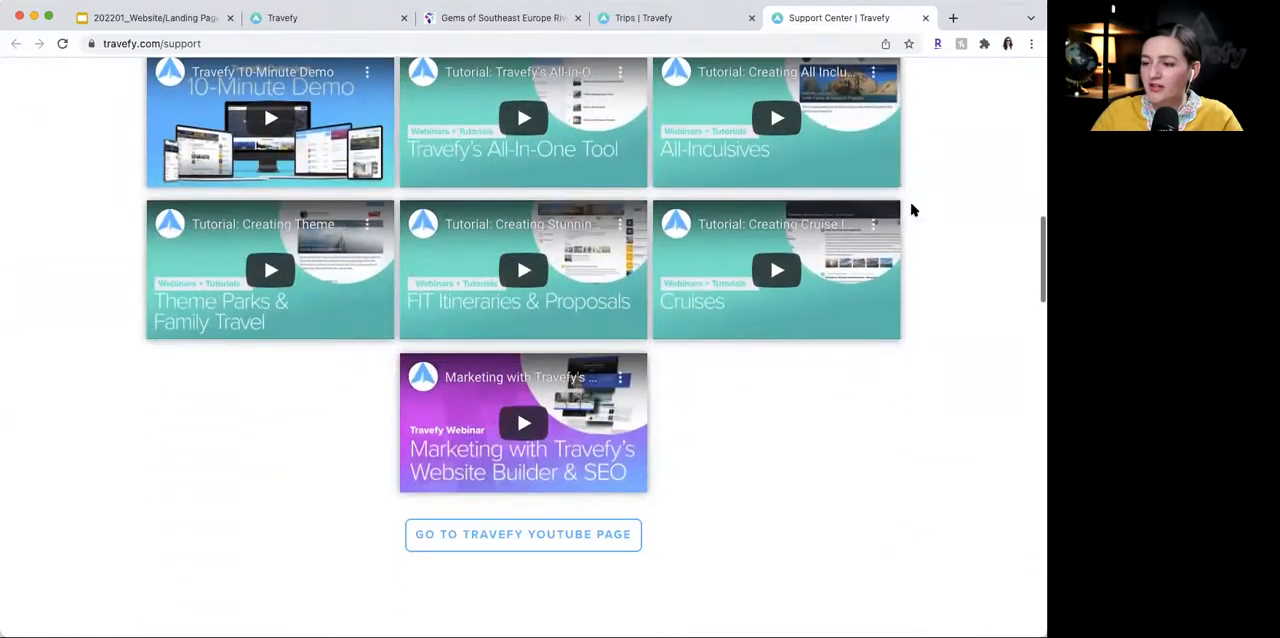
{"action": "scroll", "coordinate": [932, 390], "scroll_direction": "down", "scroll_amount": 4}
{"action": "scroll", "coordinate": [932, 391], "scroll_direction": "up", "scroll_amount": 3}
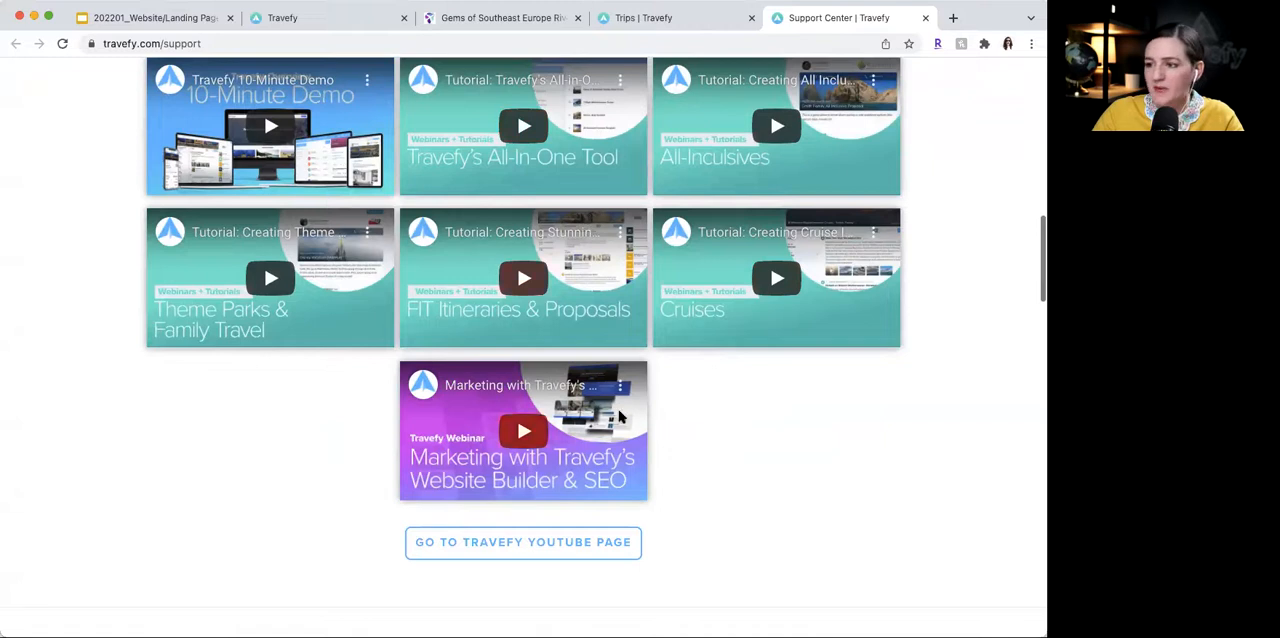
- Check the available One-on-One Demo times for Friday, January 7, 2022 in the Support Center's scheduling calendar
{"action": "scroll", "coordinate": [714, 371], "scroll_direction": "down", "scroll_amount": 5}
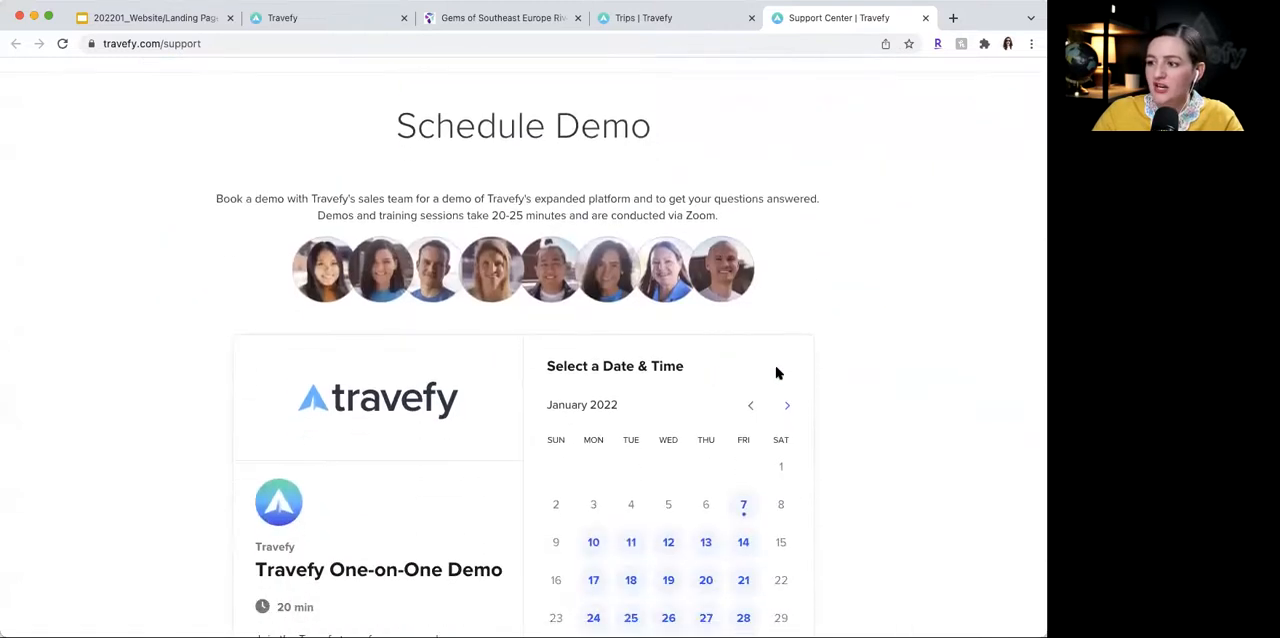
{"action": "scroll", "coordinate": [760, 340], "scroll_direction": "down", "scroll_amount": 2}
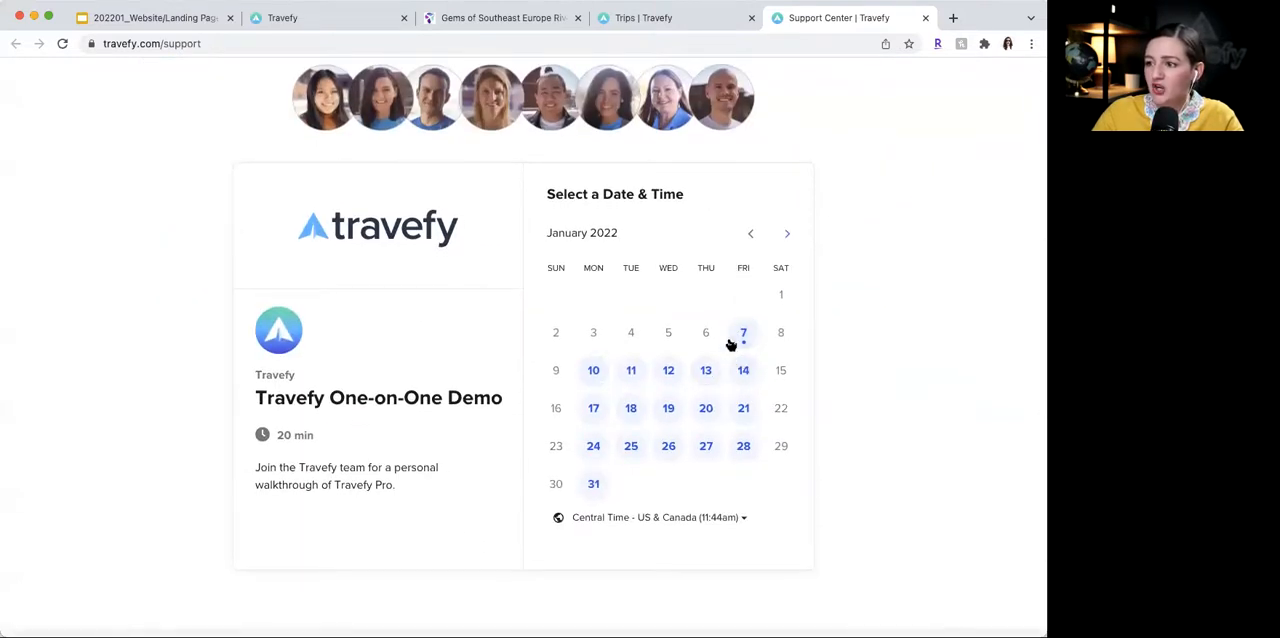
{"action": "left_click", "coordinate": [741, 338]}
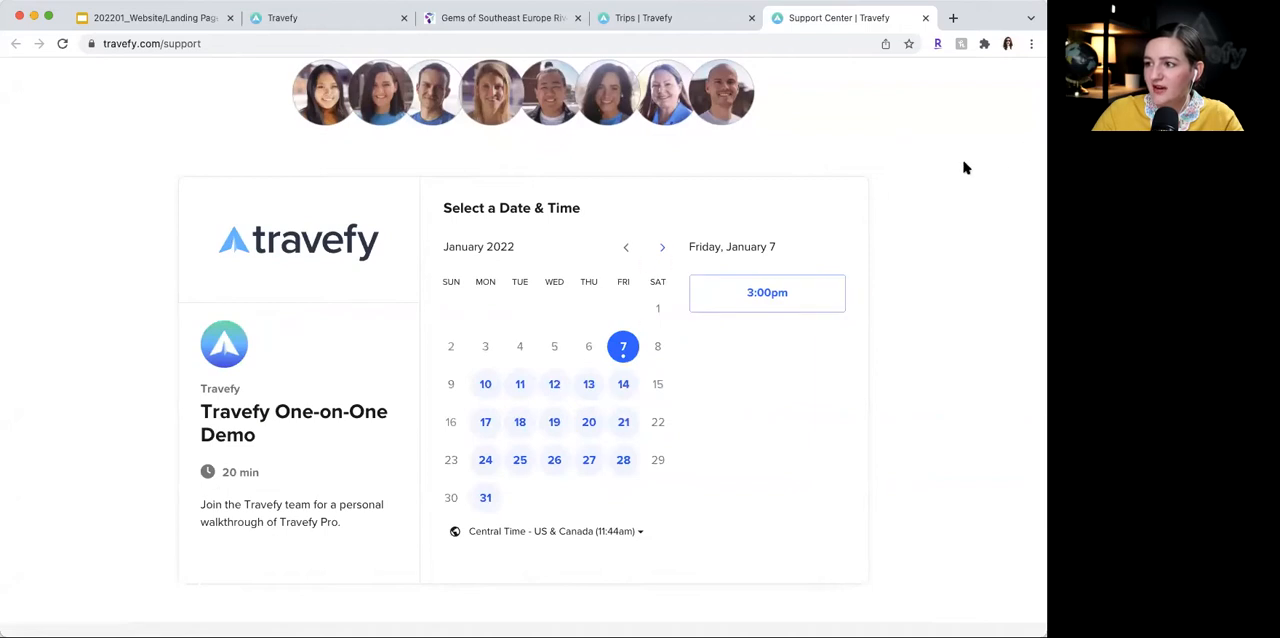
- Return to the river cruise landing page's settings and view the options for copying or deleting the page
{"action": "left_click", "coordinate": [338, 18]}
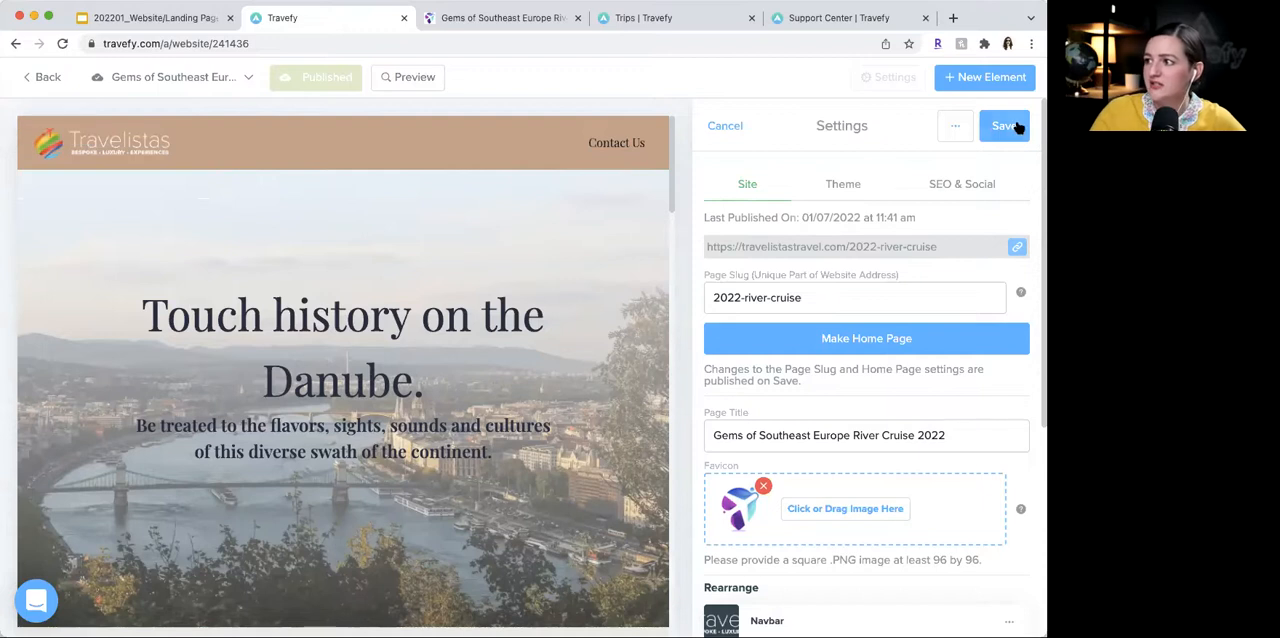
{"action": "scroll", "coordinate": [962, 130], "scroll_direction": "down", "scroll_amount": 1}
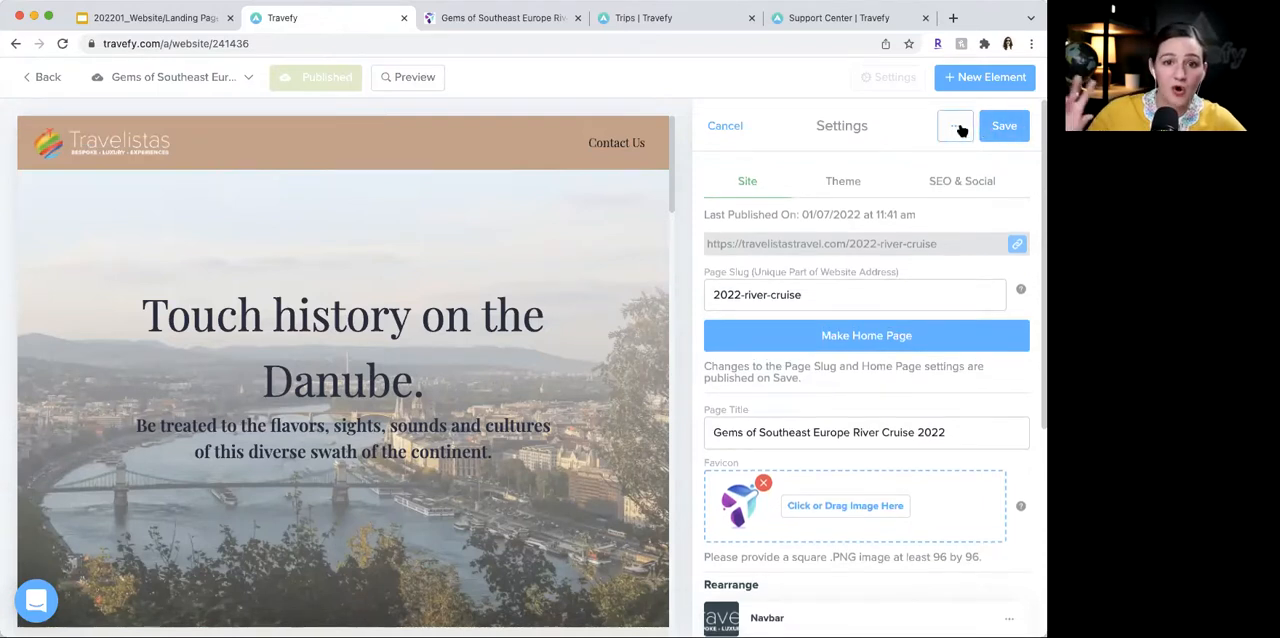
{"action": "left_click", "coordinate": [957, 126]}
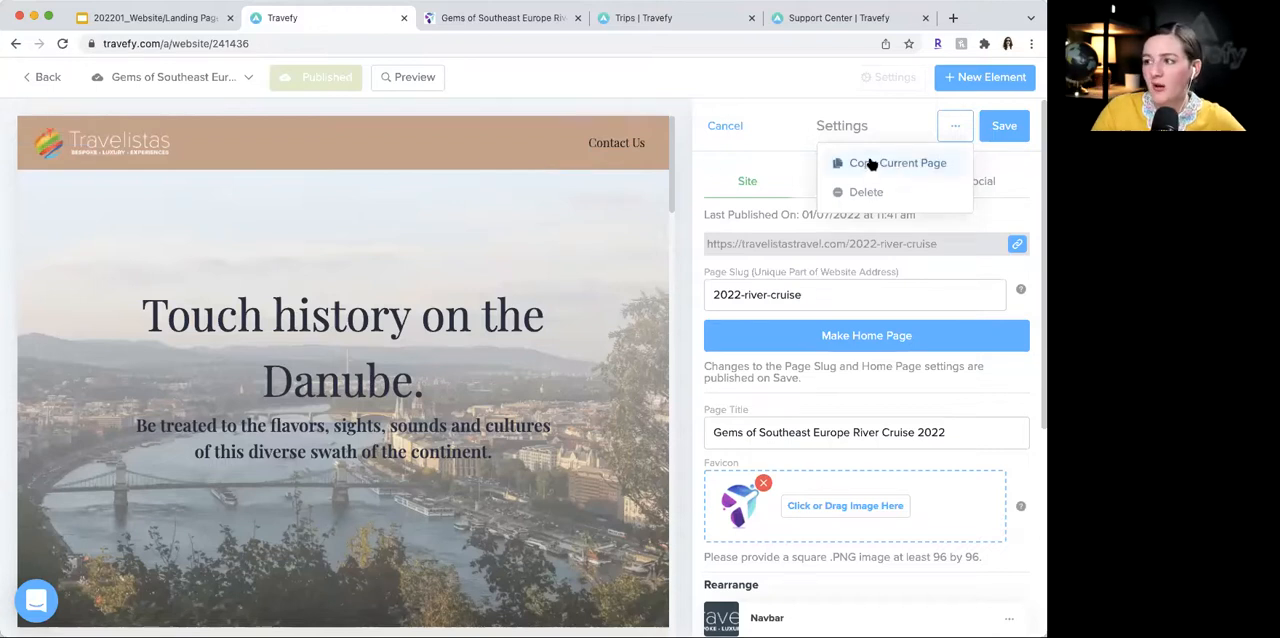
{"action": "left_click", "coordinate": [732, 88]}
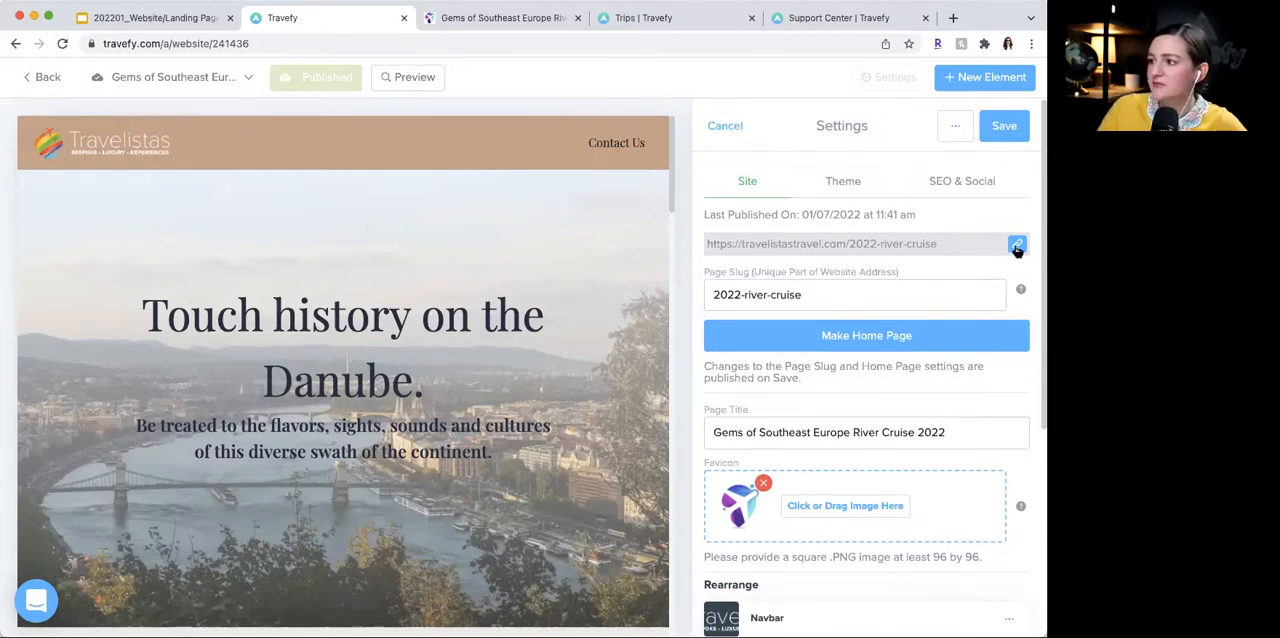
{"action": "left_click", "coordinate": [1008, 126]}
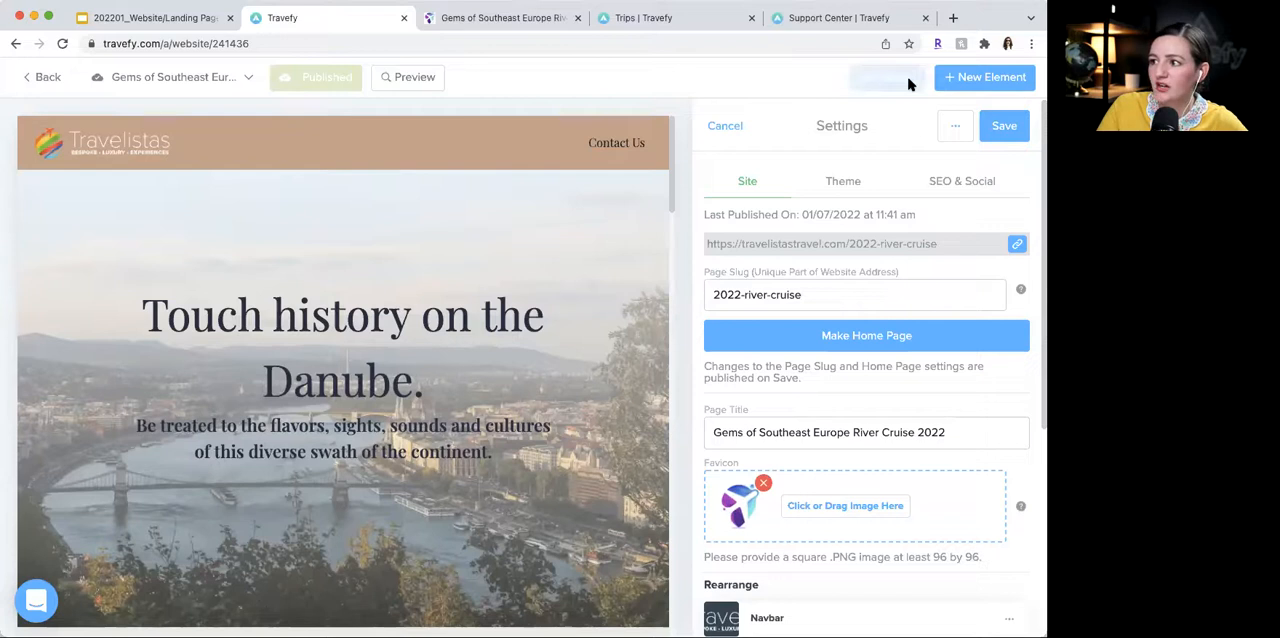
{"action": "left_click_drag", "start_coordinate": [709, 244], "coordinate": [943, 244]}
{"action": "left_click", "coordinate": [997, 248]}
{"action": "left_click", "coordinate": [1018, 247]}
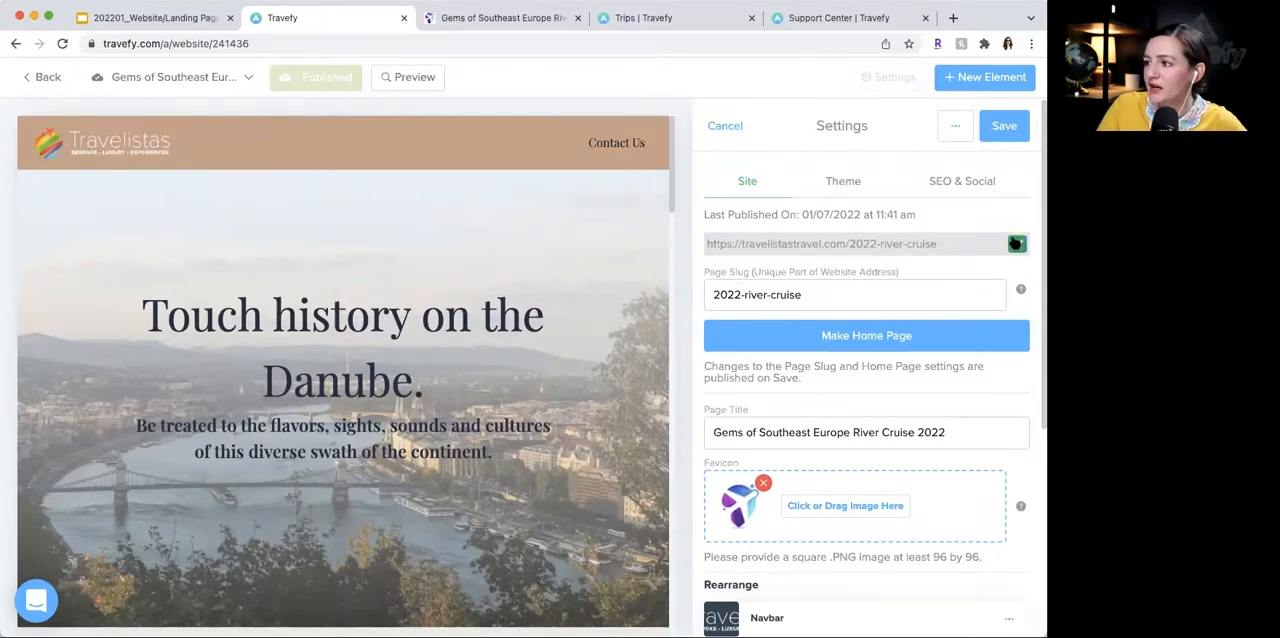
{"action": "left_click_drag", "start_coordinate": [740, 248], "coordinate": [702, 244]}
{"action": "left_click", "coordinate": [963, 249]}
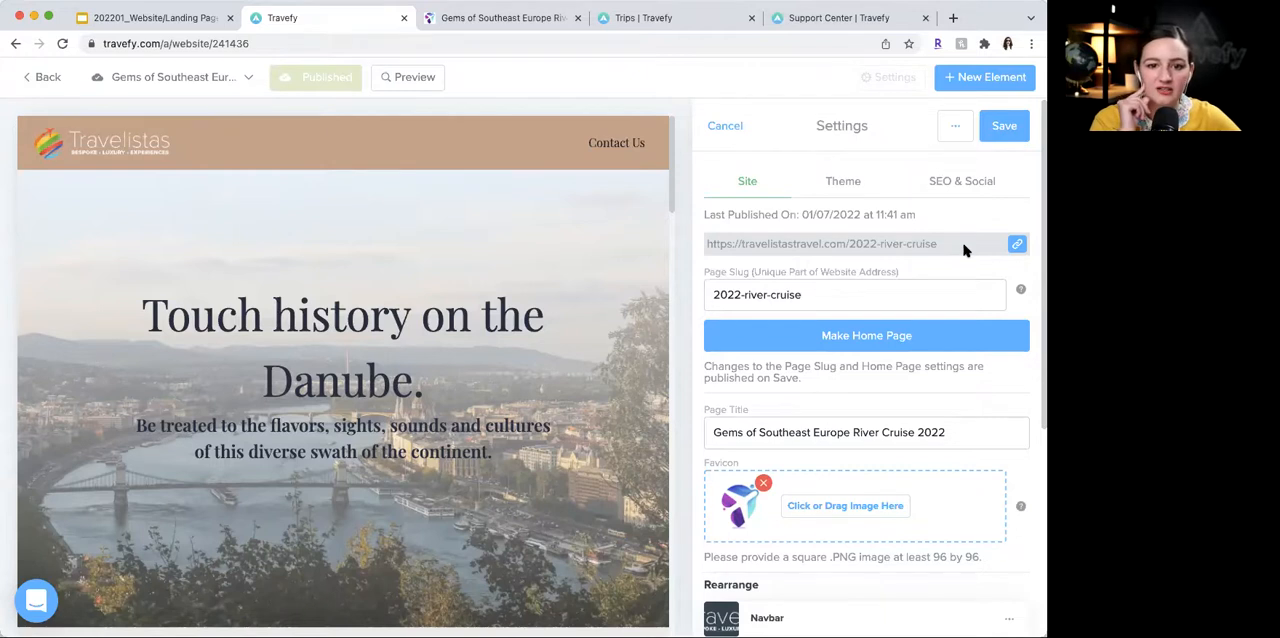
- Leave the website editor and create a blank form in the library, closing it without a title or questions
{"action": "scroll", "coordinate": [900, 320], "scroll_direction": "down", "scroll_amount": 1}
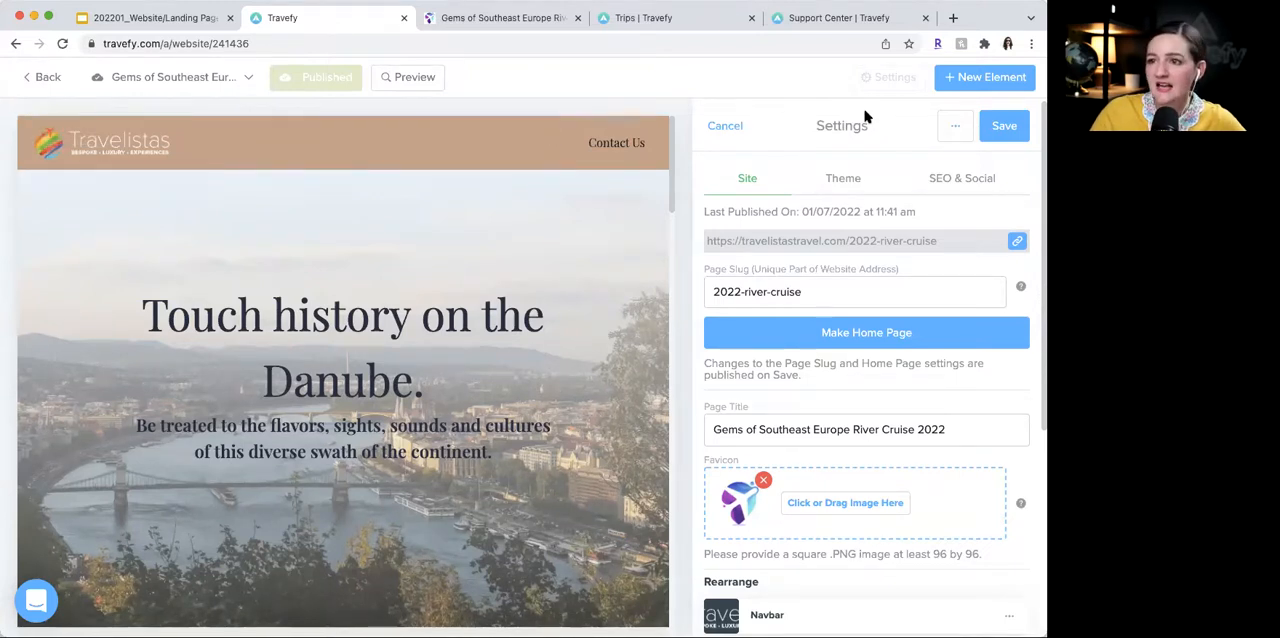
{"action": "left_click", "coordinate": [52, 77]}
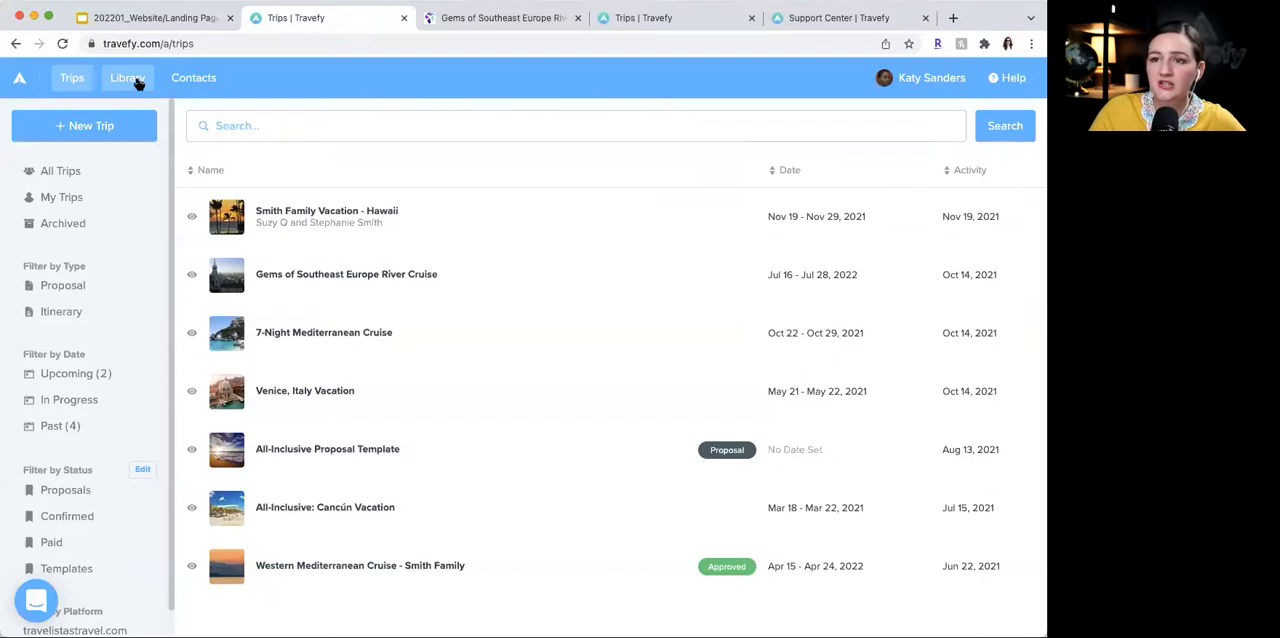
{"action": "left_click", "coordinate": [128, 78]}
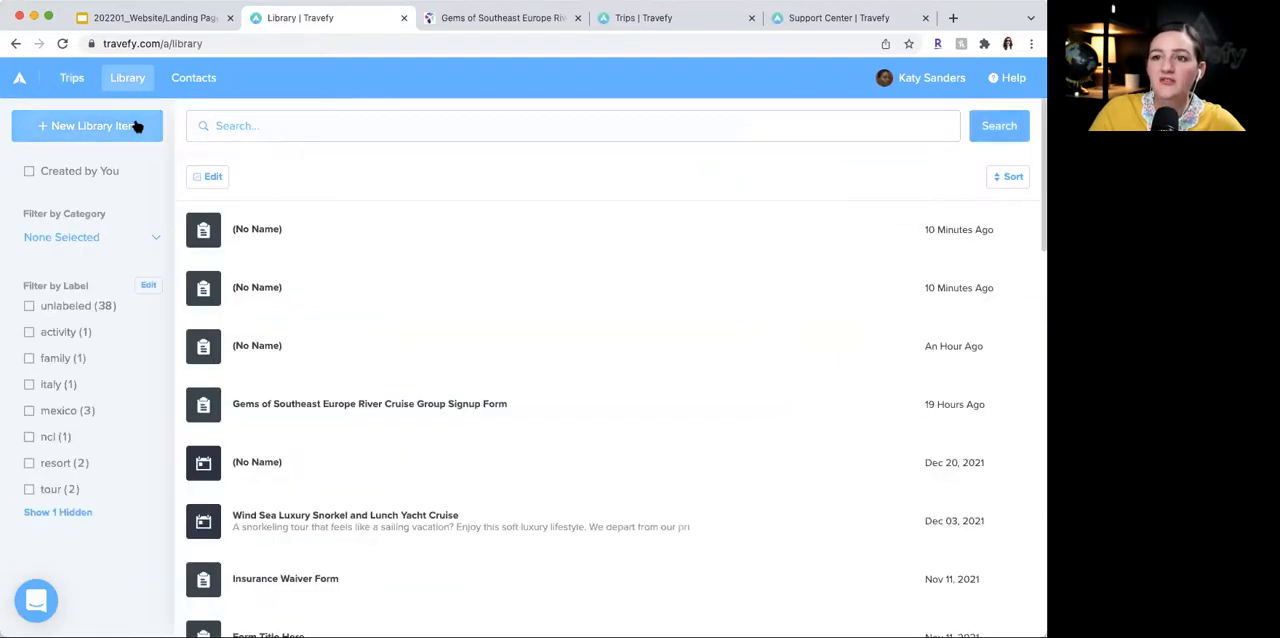
{"action": "left_click", "coordinate": [135, 125]}
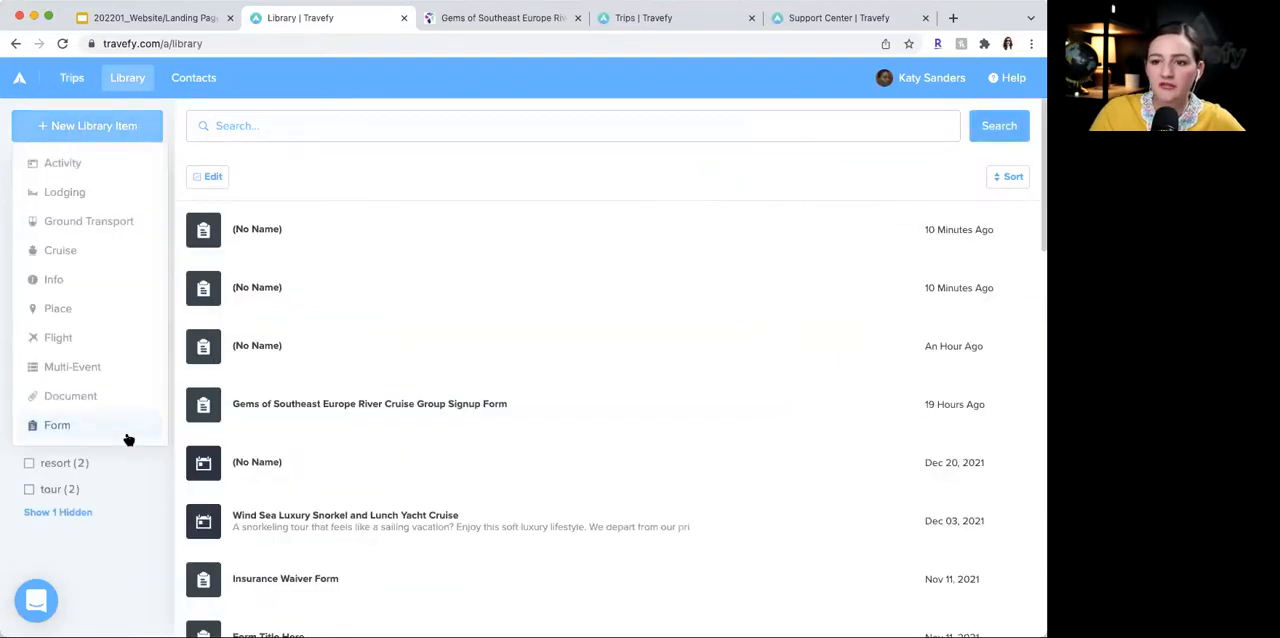
{"action": "left_click", "coordinate": [60, 425]}
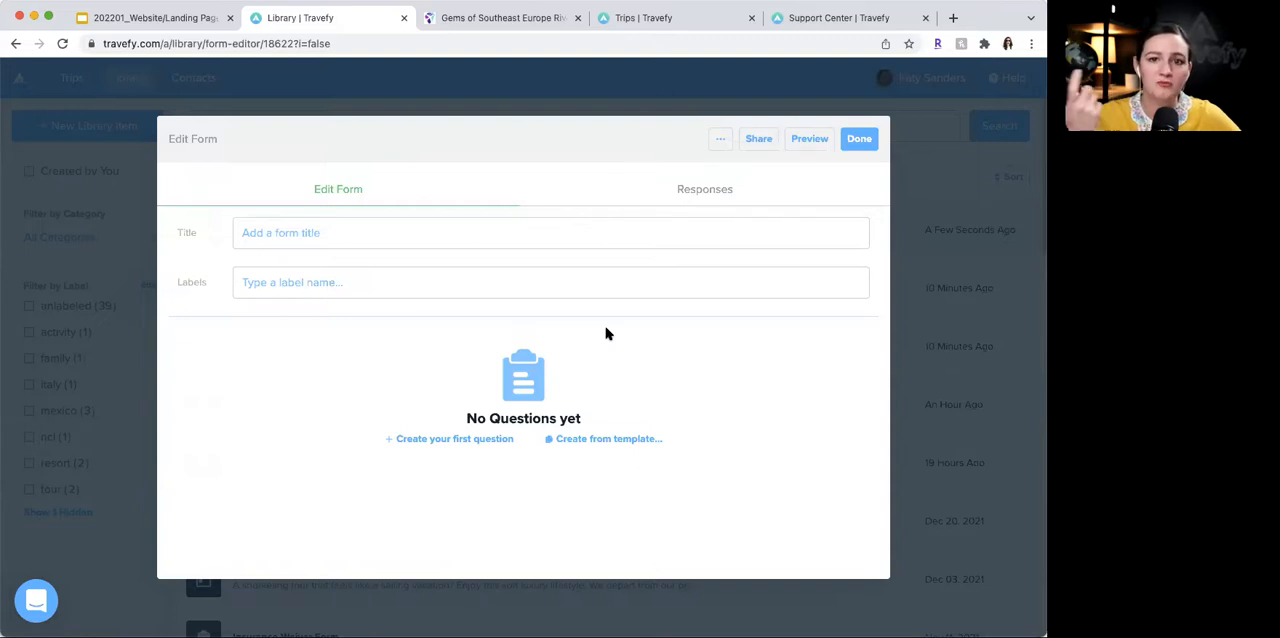
{"action": "left_click", "coordinate": [858, 138]}
- Reopen the website editor from the trips overview and switch to the Gems of Southeast Europe River Cruise page
{"action": "left_click", "coordinate": [67, 80]}
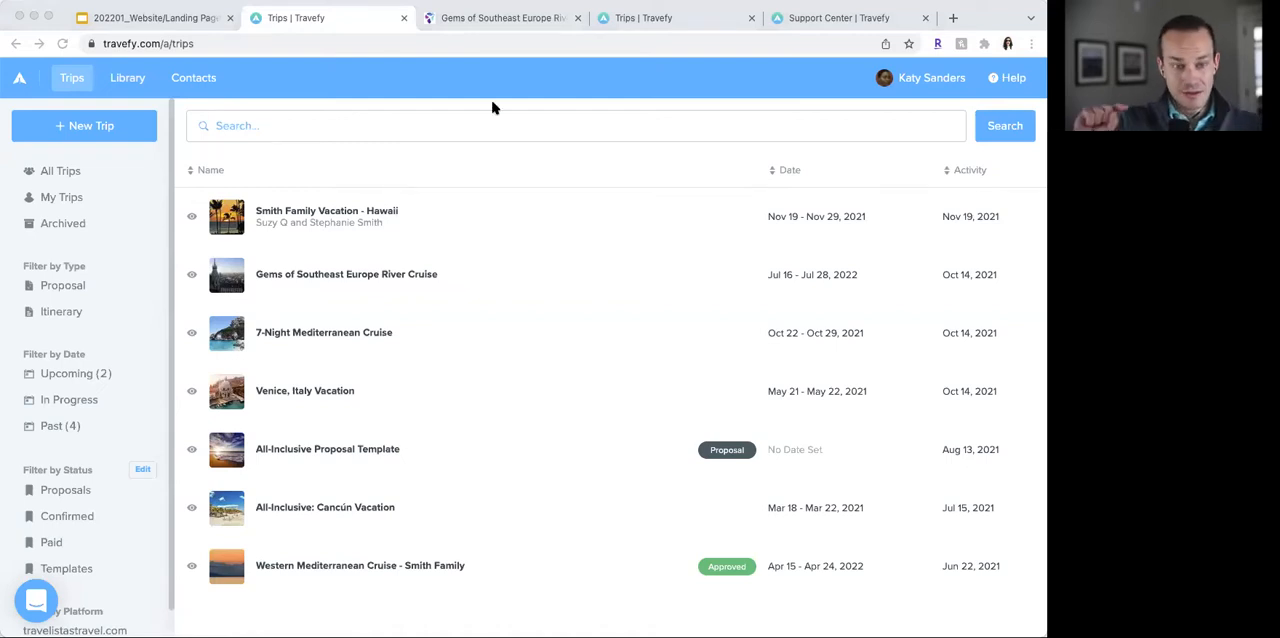
{"action": "left_click", "coordinate": [925, 78]}
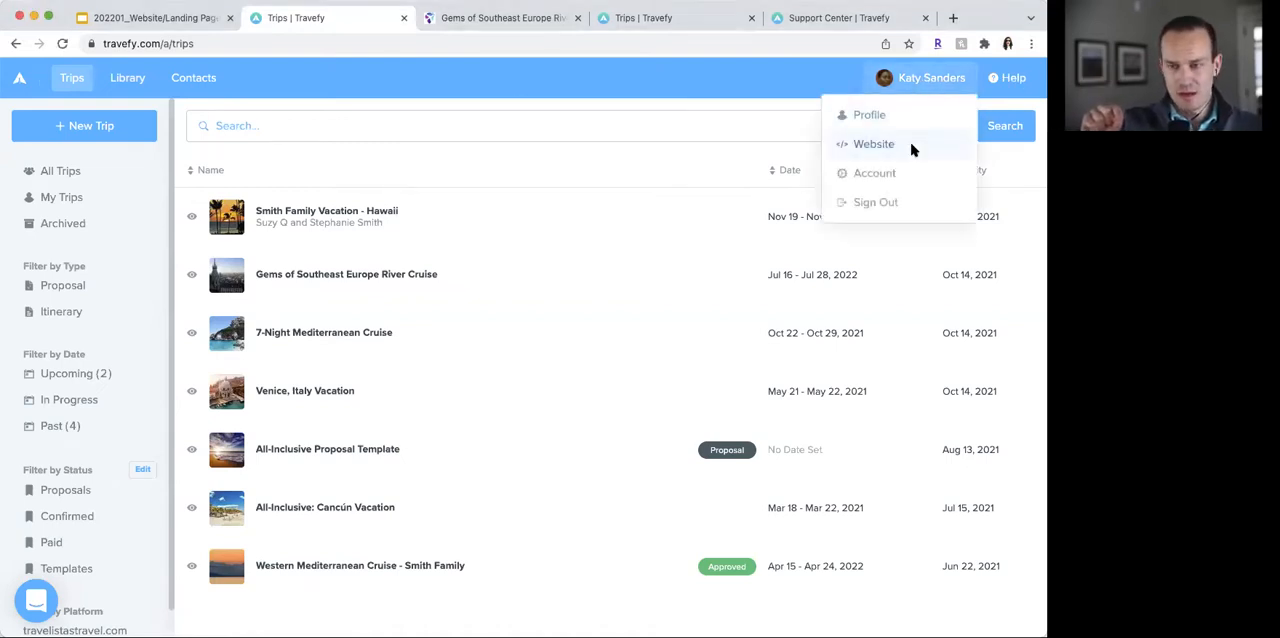
{"action": "left_click", "coordinate": [912, 148]}
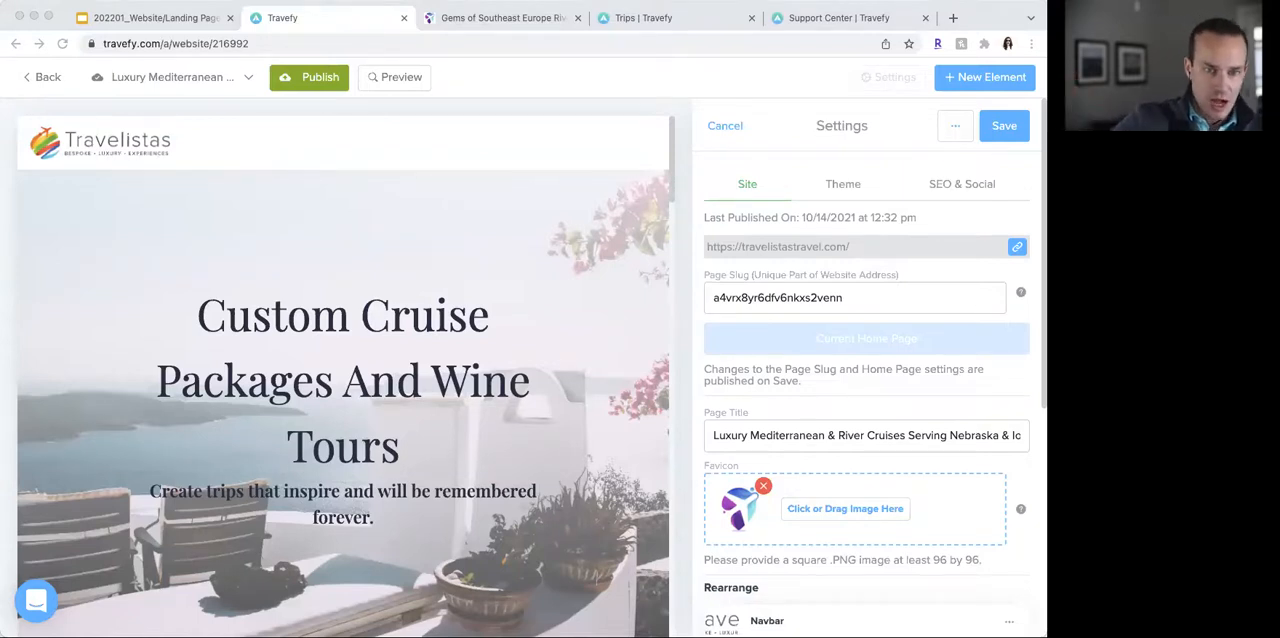
{"action": "left_click", "coordinate": [162, 78]}
{"action": "left_click", "coordinate": [185, 196]}
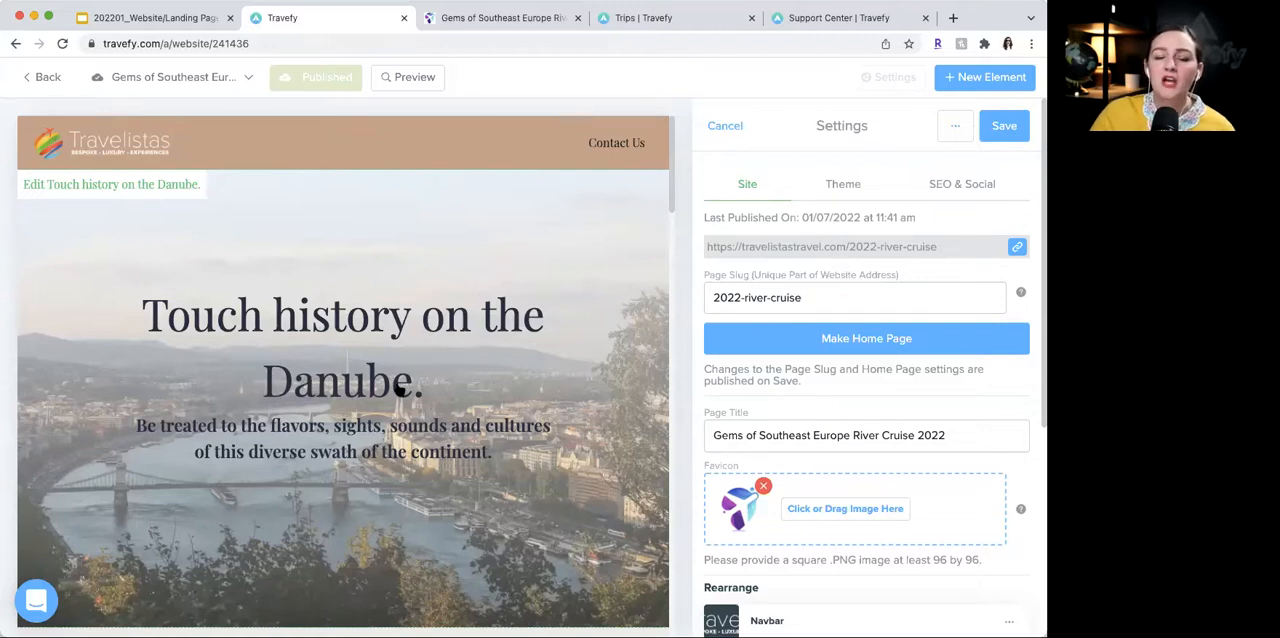
- Start adding an External Link button to the "Touch history on the Danube." hero section and cancel it
{"action": "left_click", "coordinate": [519, 428]}
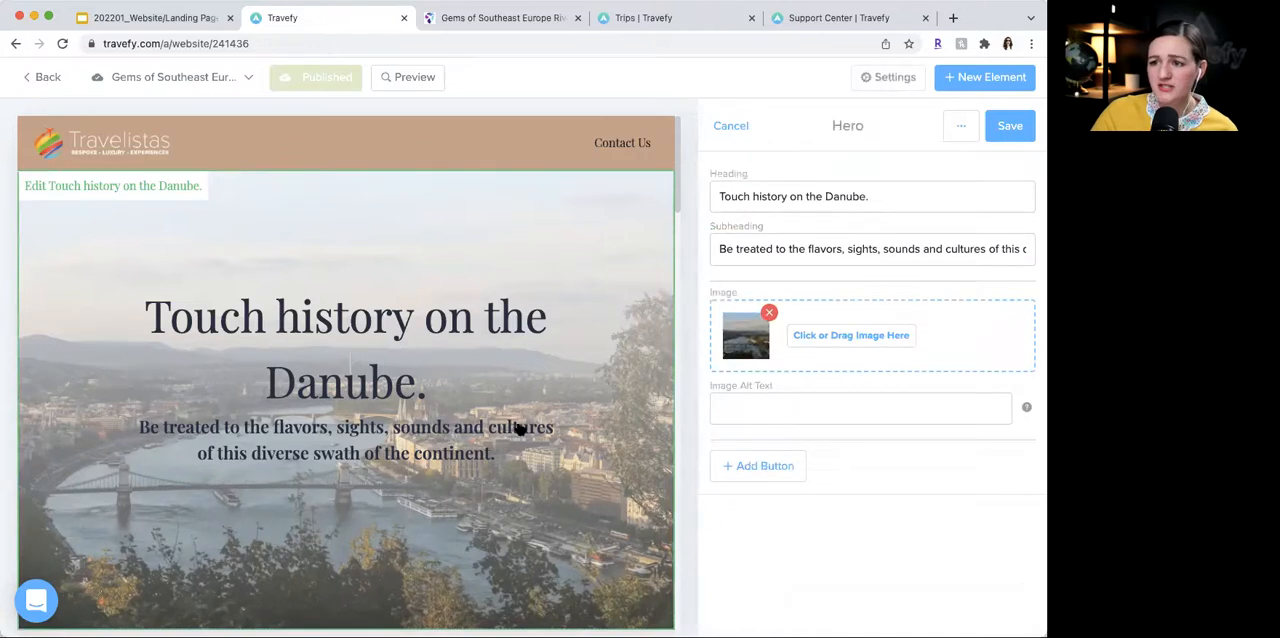
{"action": "left_click", "coordinate": [789, 476]}
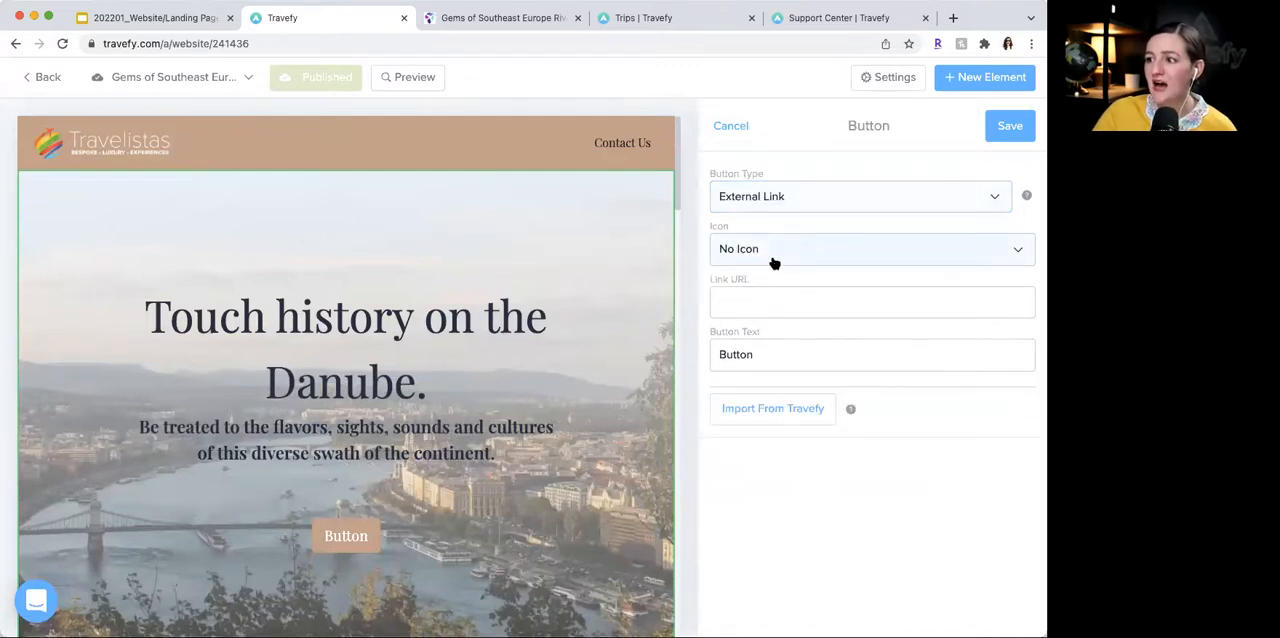
{"action": "left_click", "coordinate": [783, 310]}
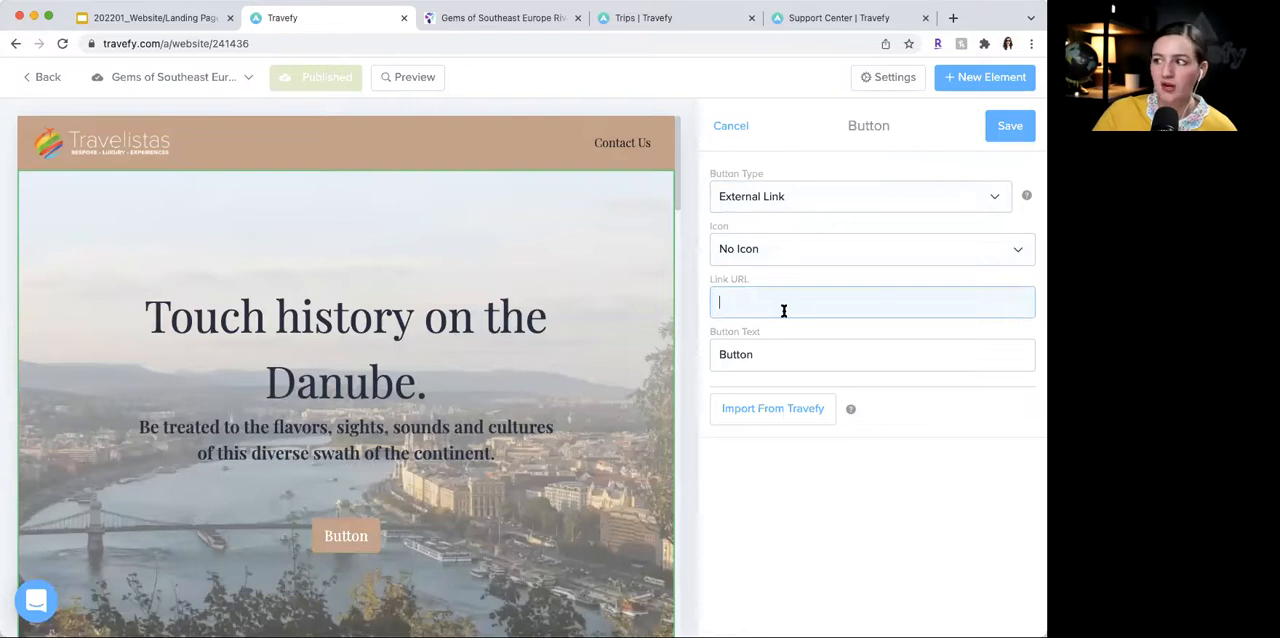
{"action": "left_click", "coordinate": [747, 126]}
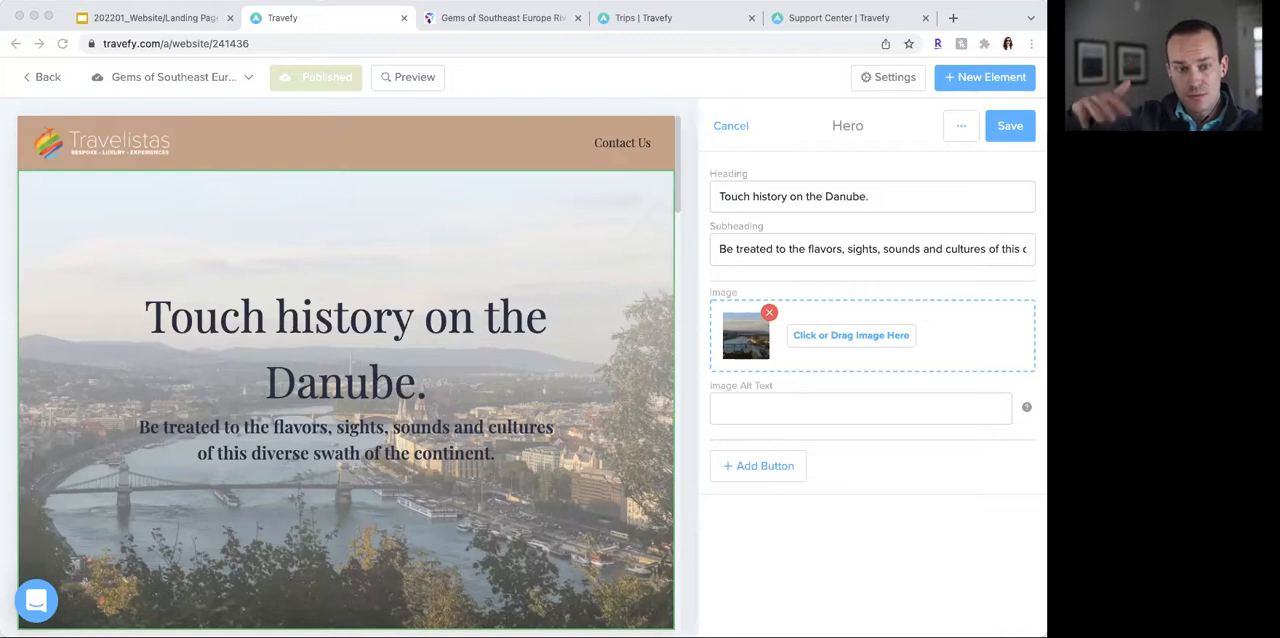
- View the image source options for the hero section and close them without changing the picture
{"action": "left_click", "coordinate": [858, 350]}
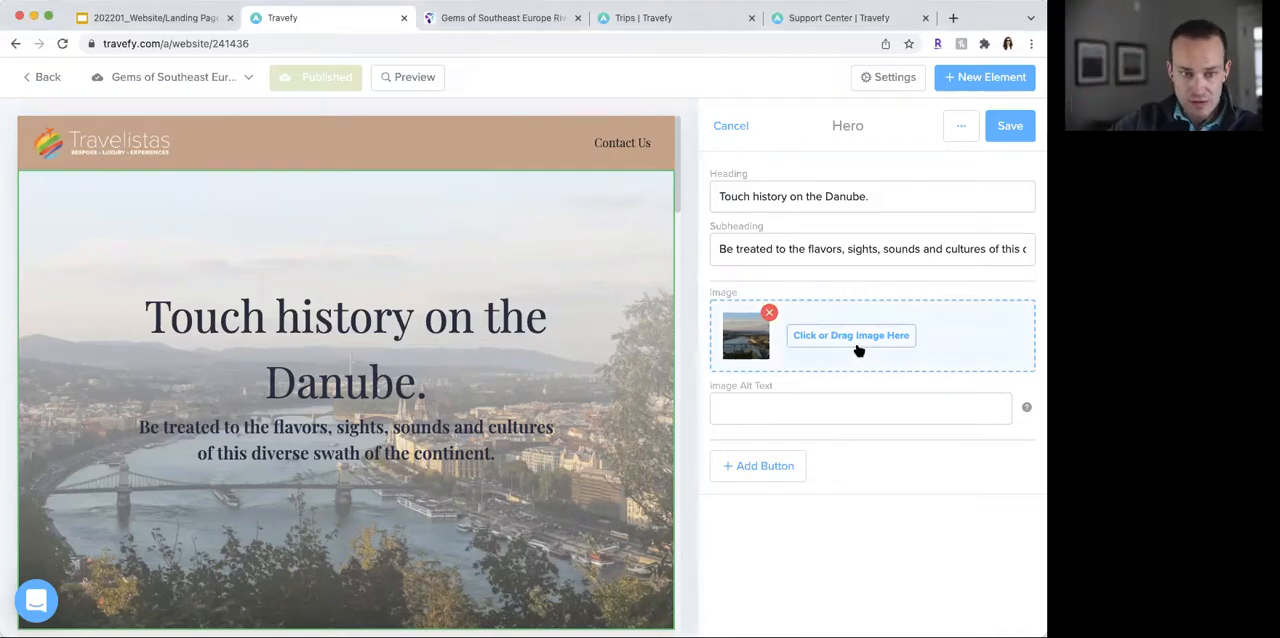
{"action": "left_click", "coordinate": [858, 350]}
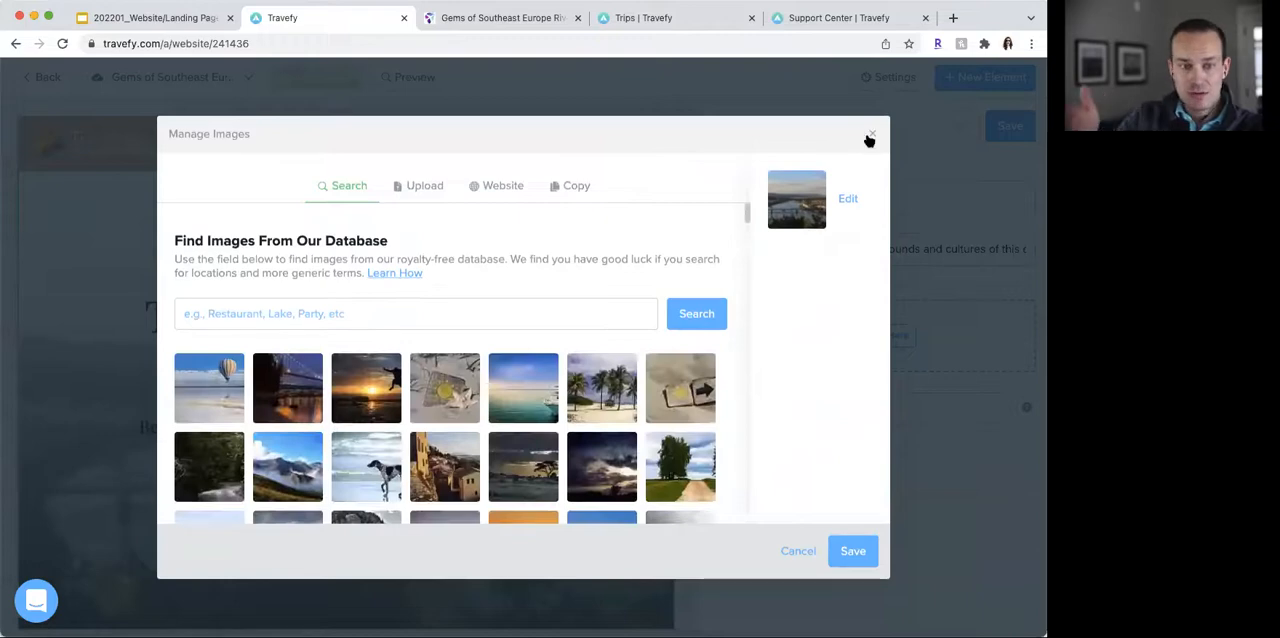
{"action": "left_click", "coordinate": [870, 134]}
- View the image and video source options for the "Cruise at a Glance" section and close them without changes
{"action": "scroll", "coordinate": [568, 347], "scroll_direction": "down", "scroll_amount": 10}
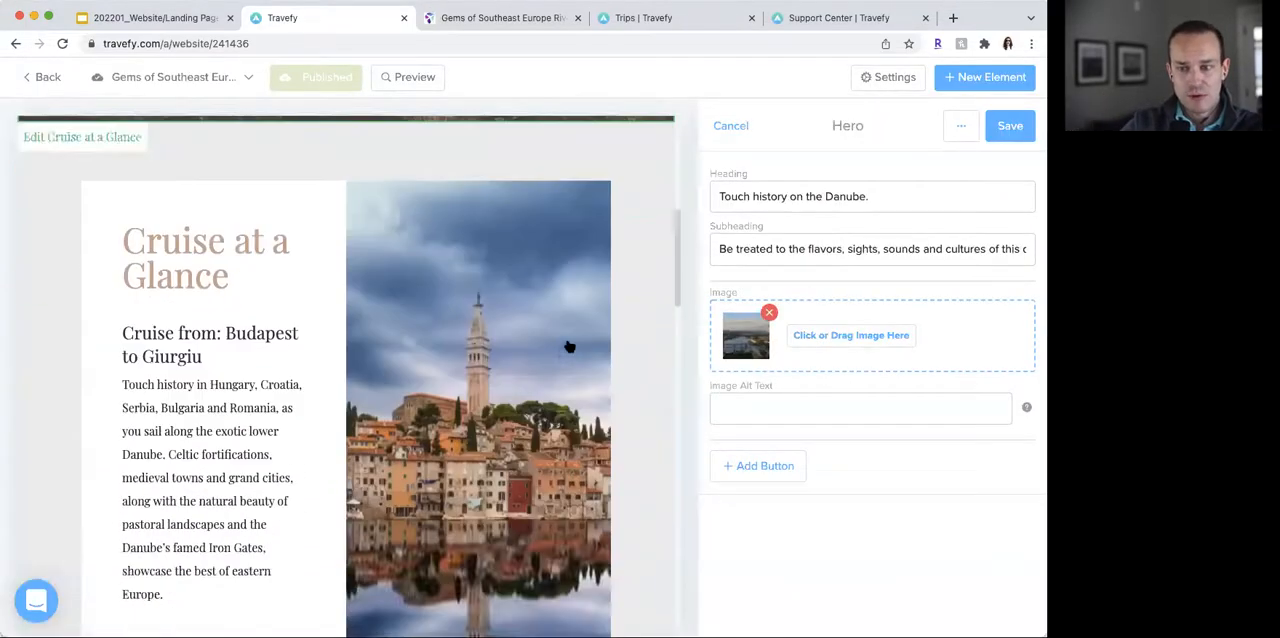
{"action": "left_click", "coordinate": [571, 345]}
{"action": "left_click", "coordinate": [830, 514]}
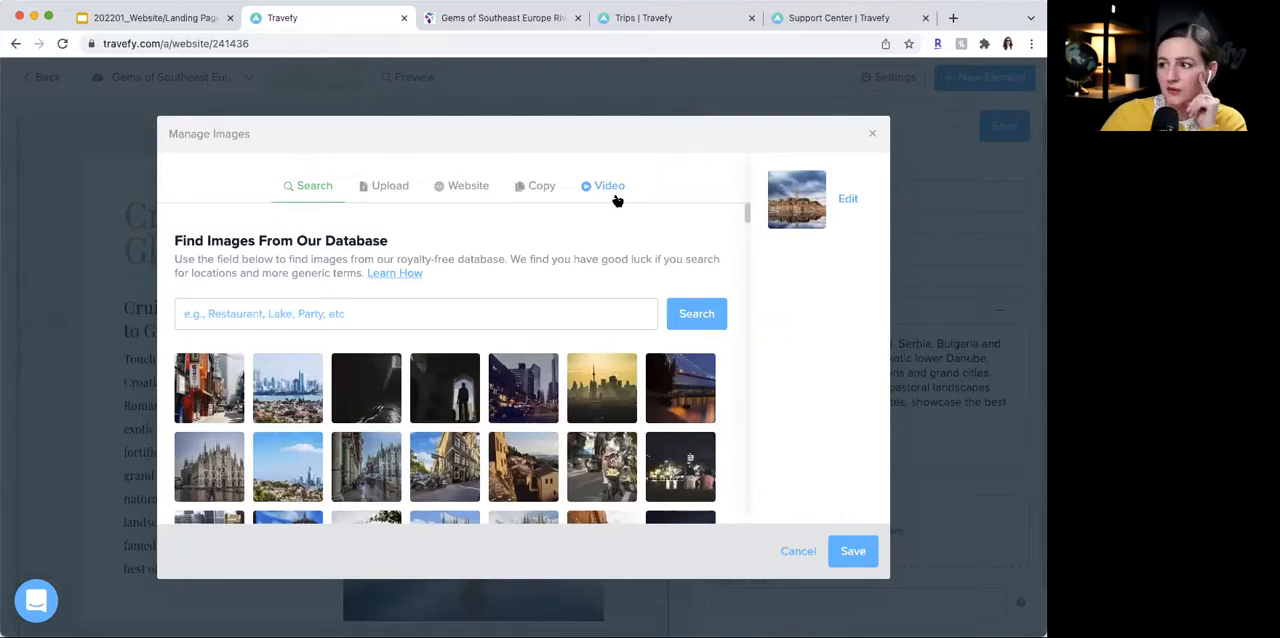
{"action": "left_click", "coordinate": [871, 136]}
- Reopen the "Touch history on the Danube." hero section for editing
{"action": "scroll", "coordinate": [566, 246], "scroll_direction": "up", "scroll_amount": 5}
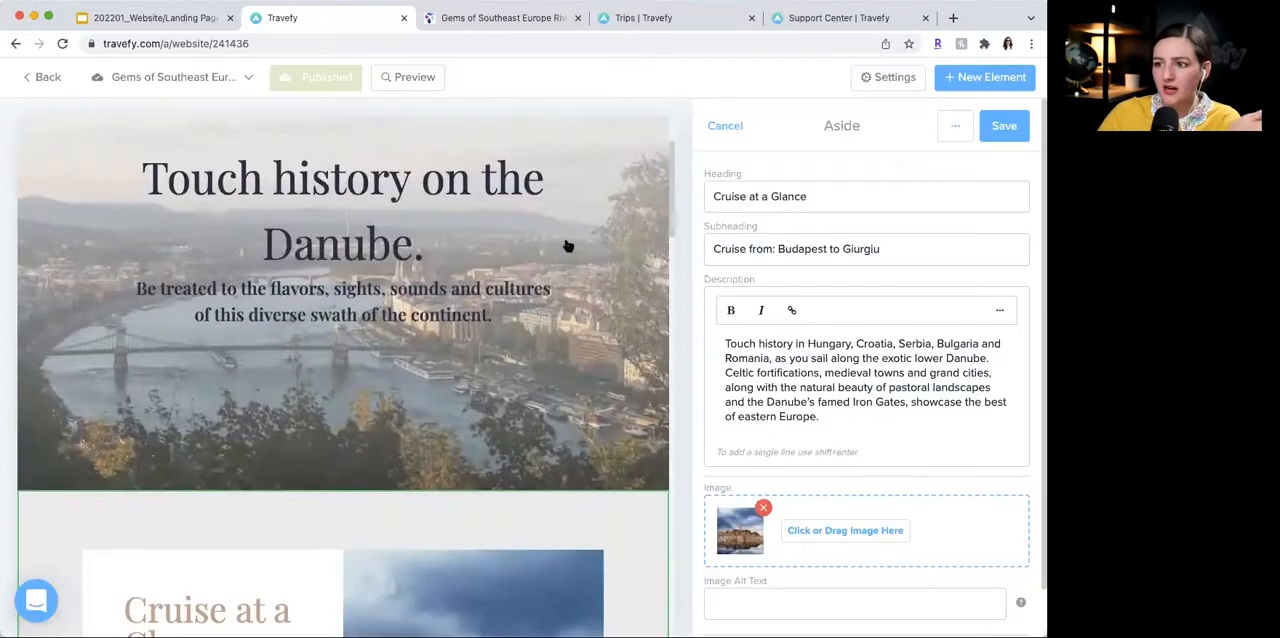
{"action": "left_click", "coordinate": [566, 246]}
{"action": "scroll", "coordinate": [569, 246], "scroll_direction": "up", "scroll_amount": 1}
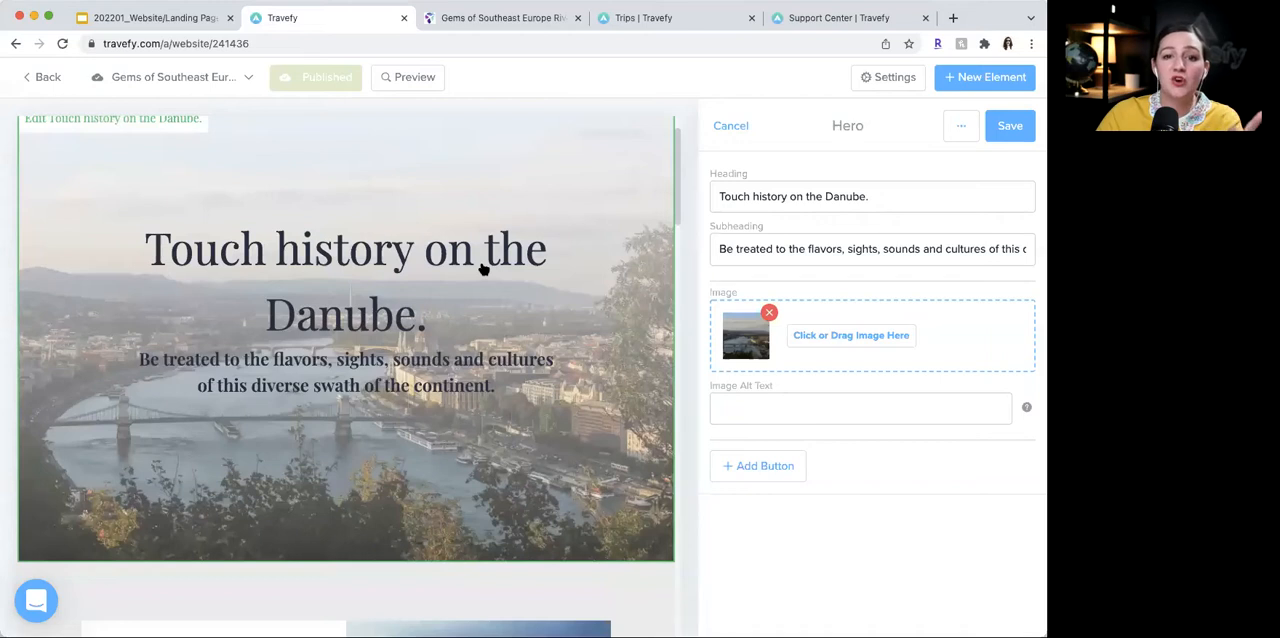
- Compare the hero section's image sources with the video embedding option for the "Cruise at a Glance" section, closing both without changes
{"action": "left_click", "coordinate": [838, 335]}
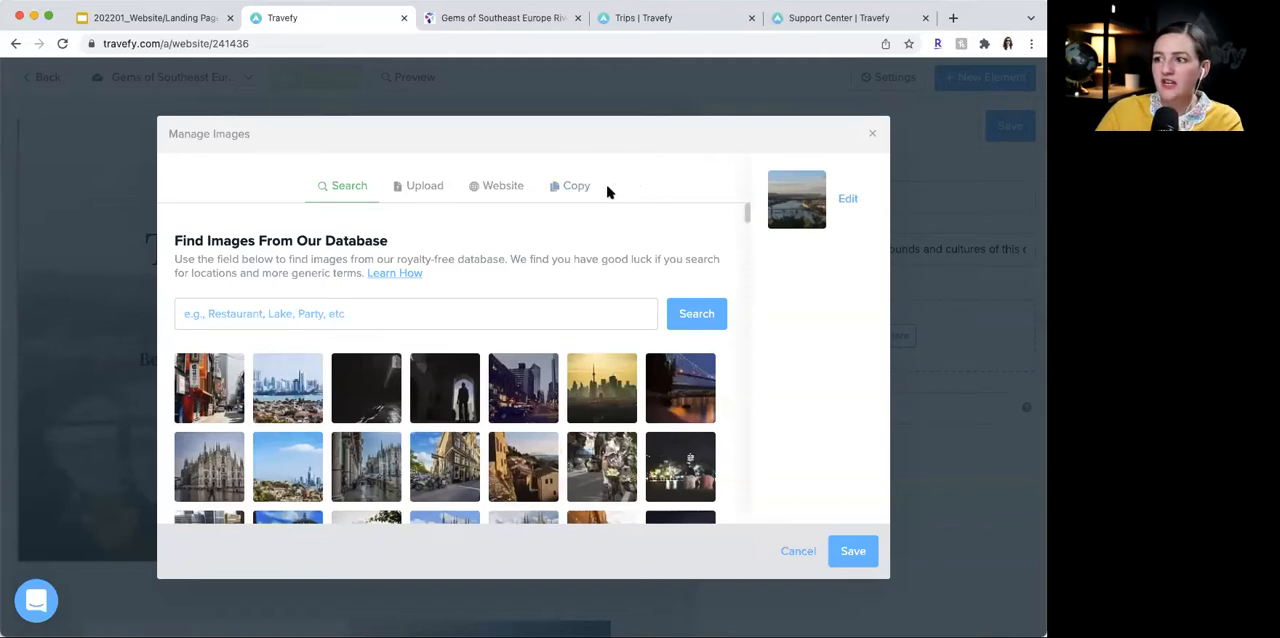
{"action": "left_click", "coordinate": [872, 133]}
{"action": "scroll", "coordinate": [478, 309], "scroll_direction": "down", "scroll_amount": 3}
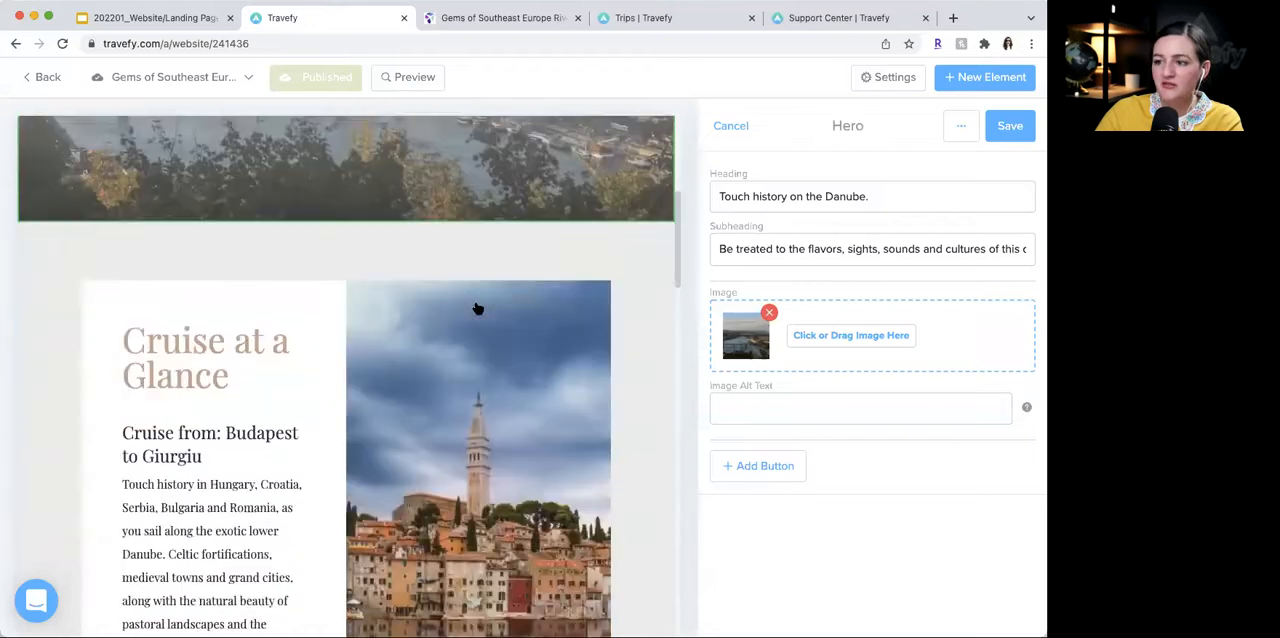
{"action": "scroll", "coordinate": [478, 309], "scroll_direction": "down", "scroll_amount": 3}
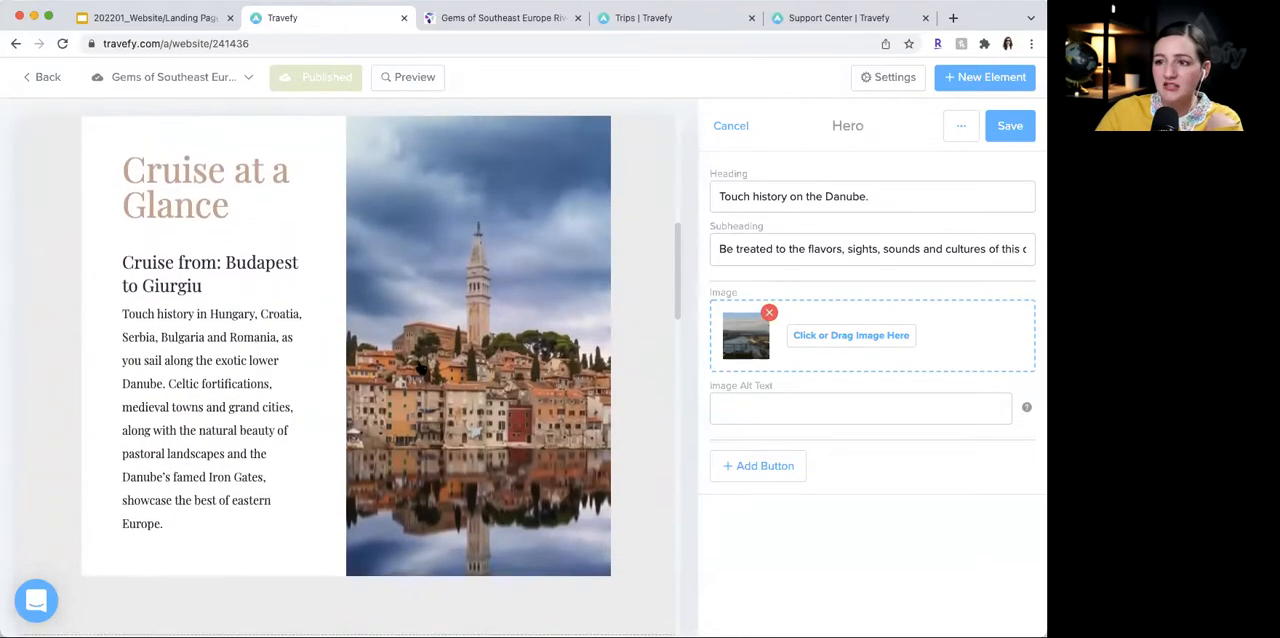
{"action": "left_click", "coordinate": [421, 371]}
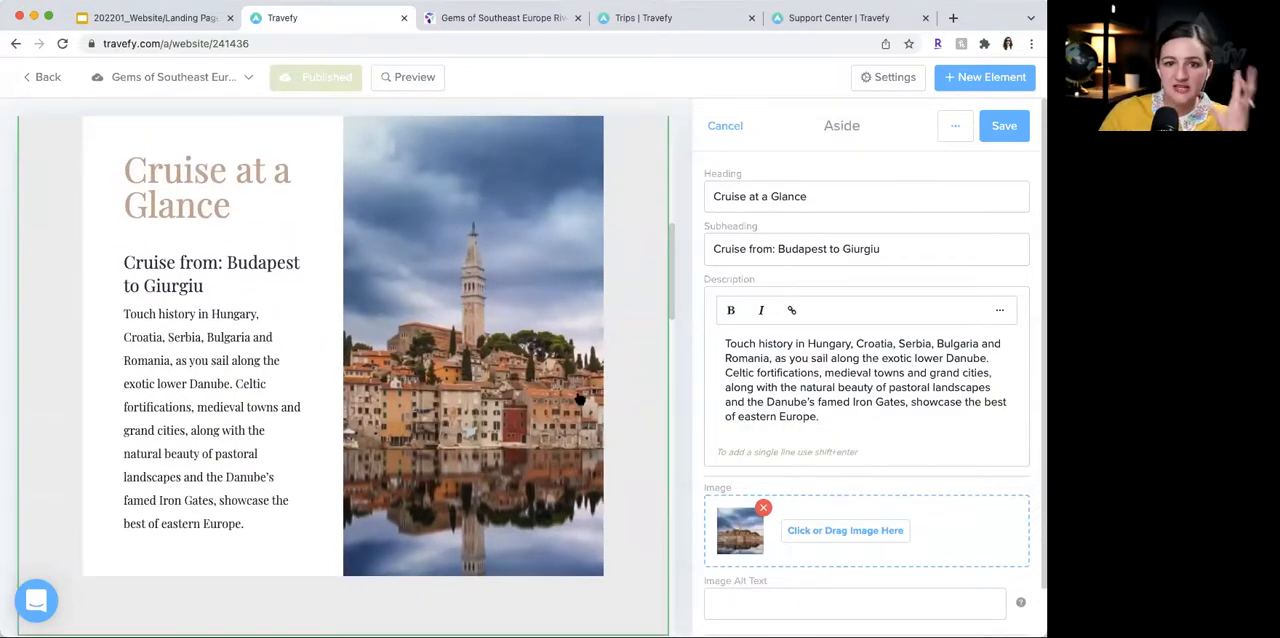
{"action": "left_click", "coordinate": [806, 527]}
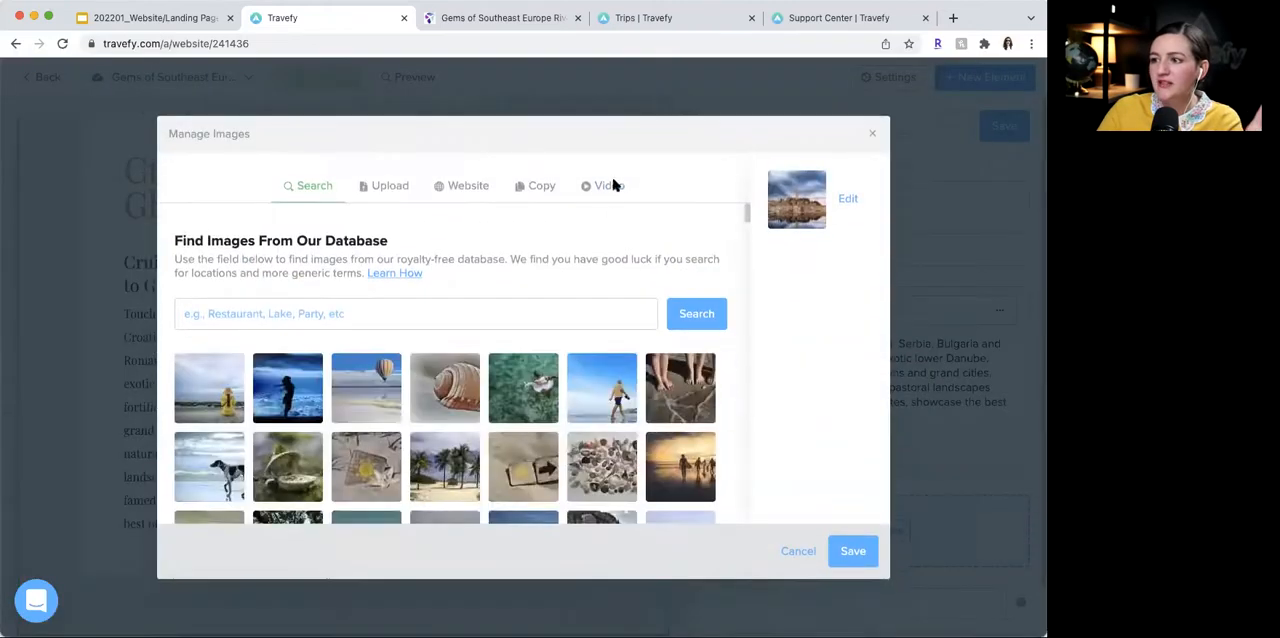
{"action": "left_click", "coordinate": [606, 192]}
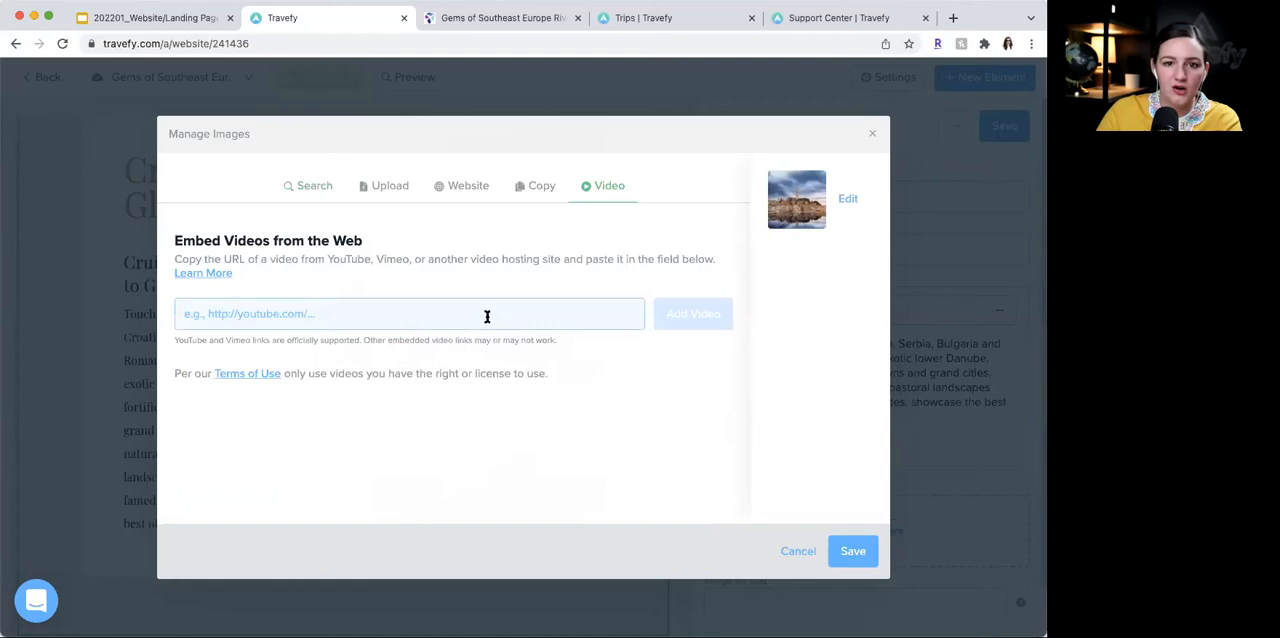
{"action": "left_click", "coordinate": [872, 133]}
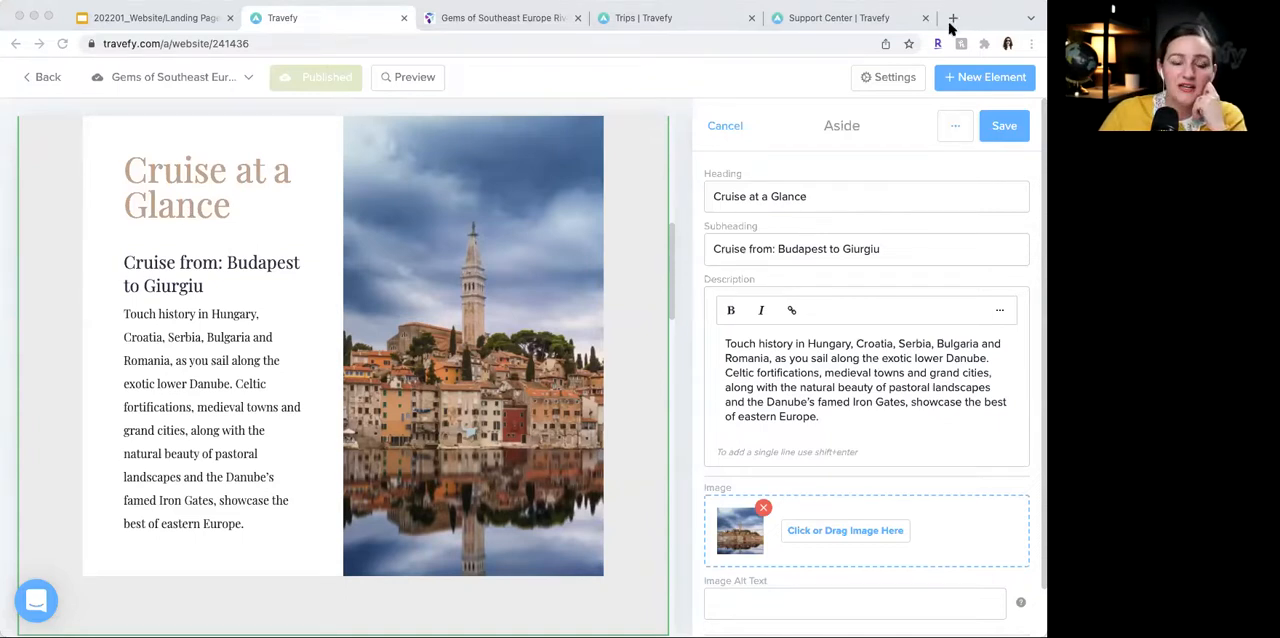
- Switch to the Travefy Support Center page and open the Website + Marketing solutions page from its footer links
{"action": "left_click", "coordinate": [848, 20]}
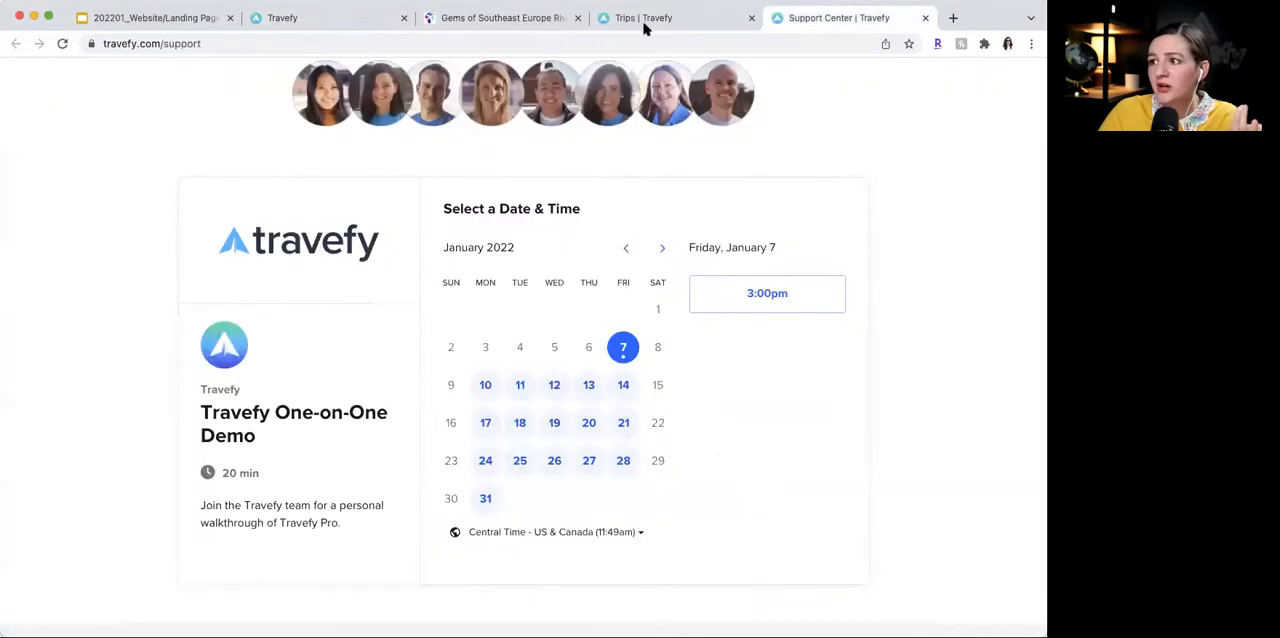
{"action": "key", "text": "super+l"}
{"action": "scroll", "coordinate": [218, 247], "scroll_direction": "down", "scroll_amount": 1}
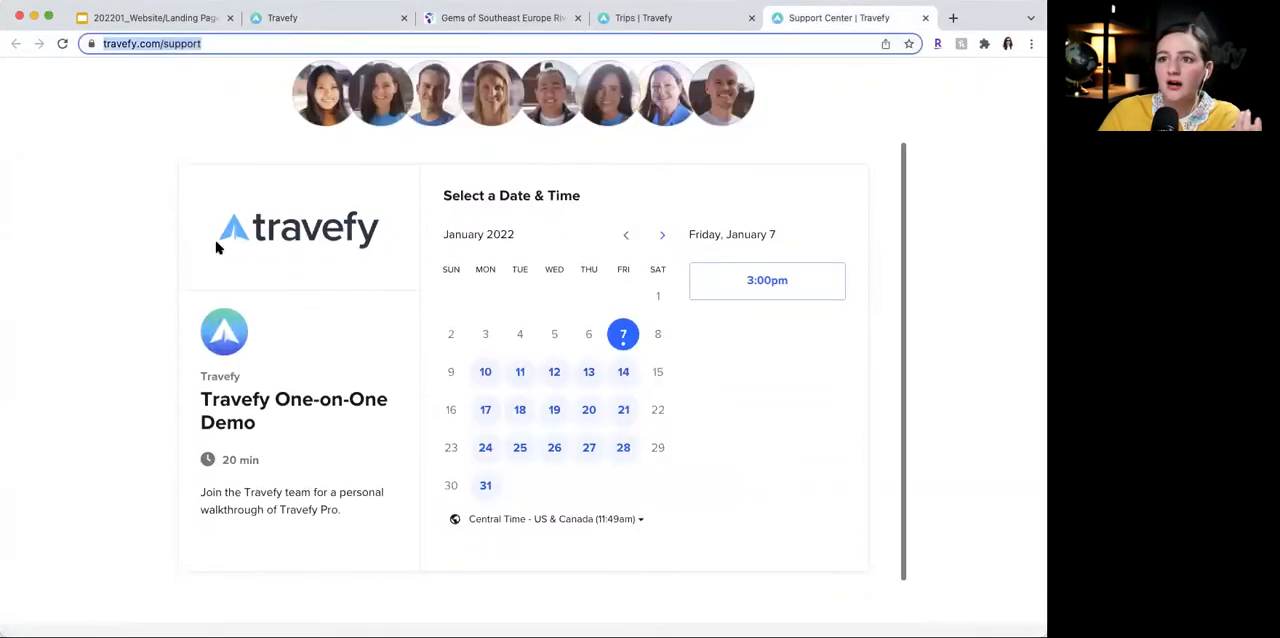
{"action": "scroll", "coordinate": [218, 247], "scroll_direction": "down", "scroll_amount": 15}
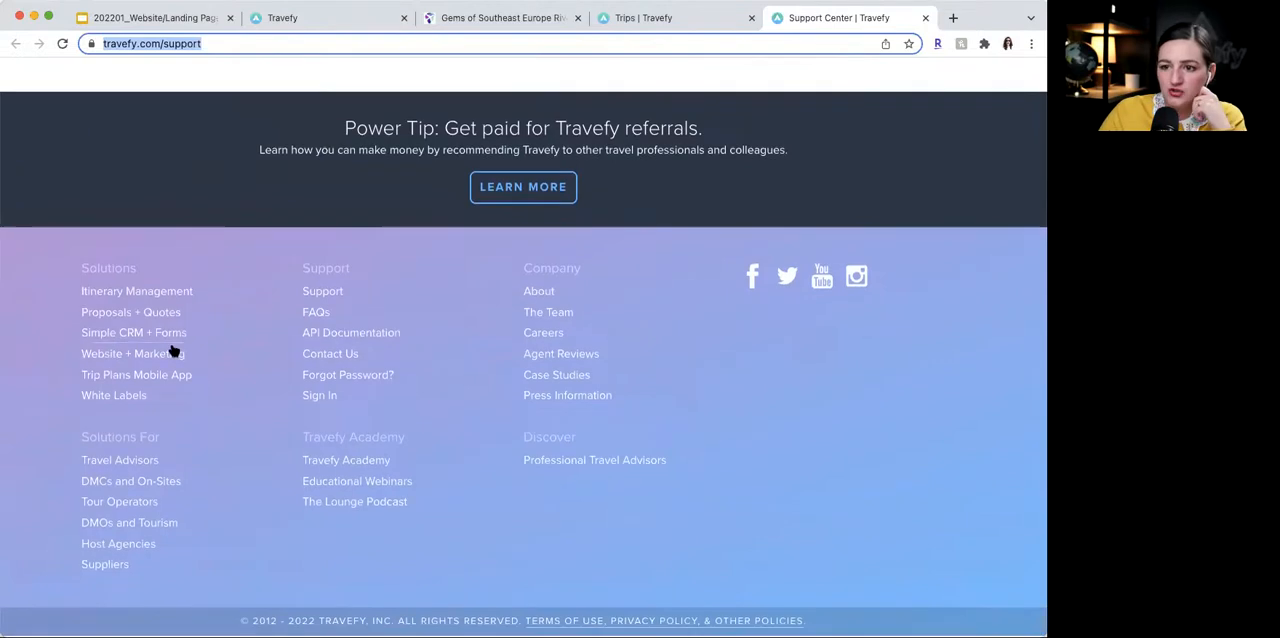
{"action": "left_click", "coordinate": [173, 351]}
{"action": "left_click", "coordinate": [260, 43]}
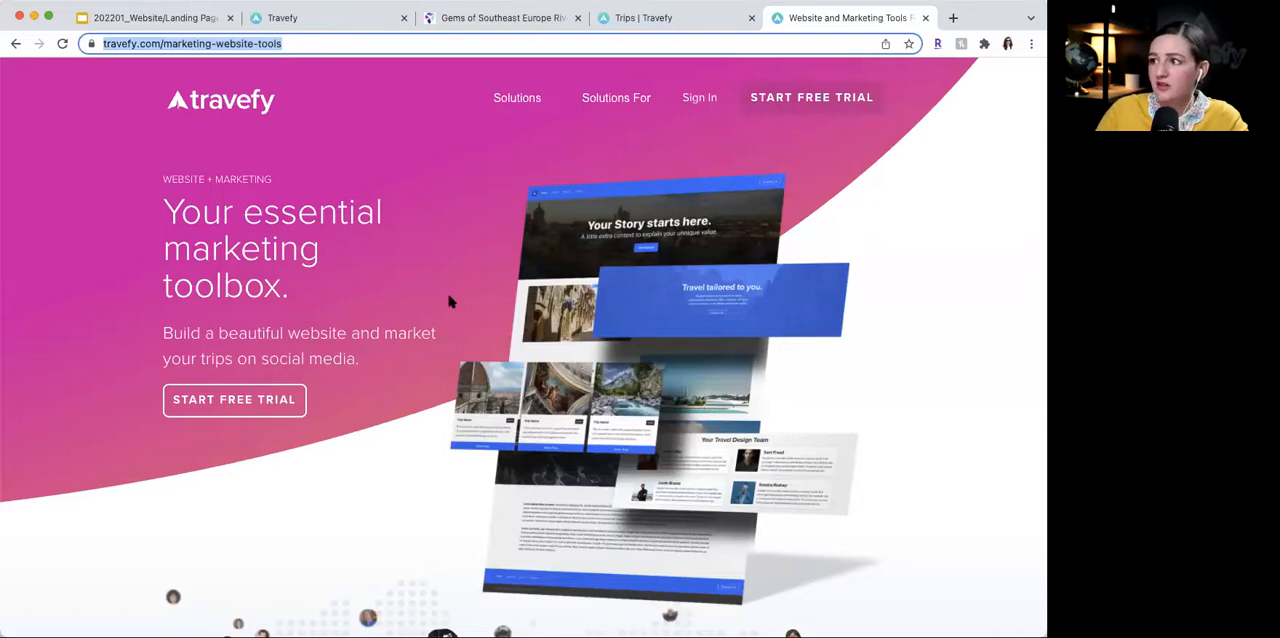
- Open the Elegant Santorini website sample, look through its page sections and close the sample
{"action": "scroll", "coordinate": [450, 301], "scroll_direction": "down", "scroll_amount": 10}
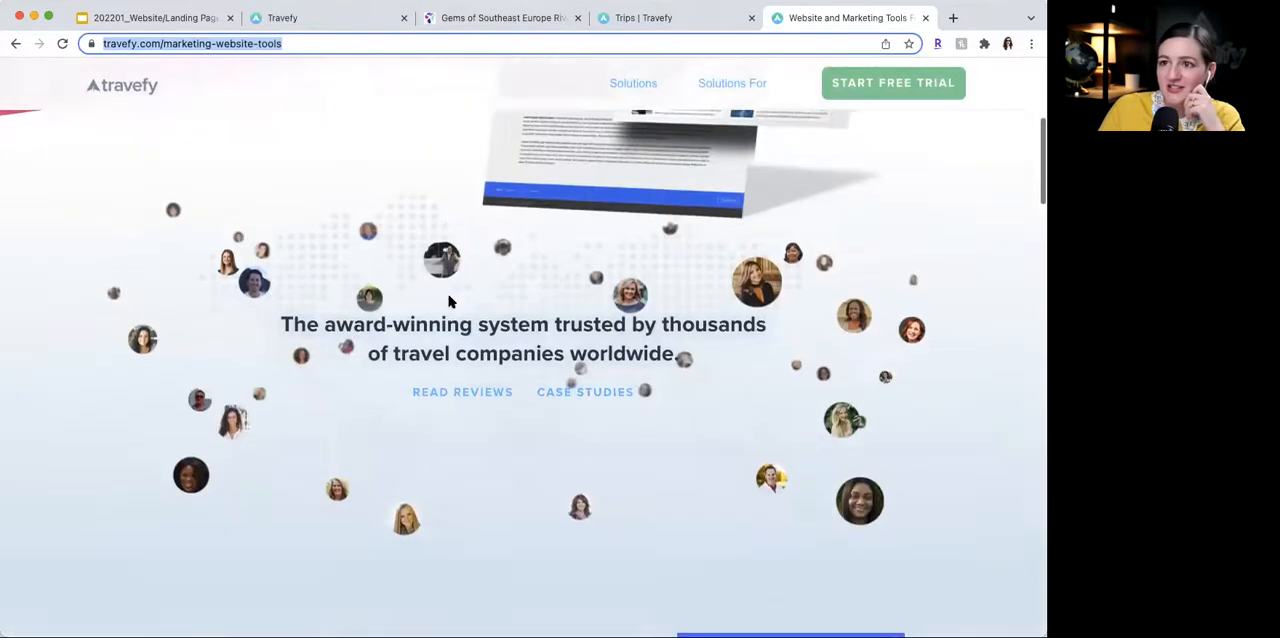
{"action": "scroll", "coordinate": [450, 301], "scroll_direction": "down", "scroll_amount": 15}
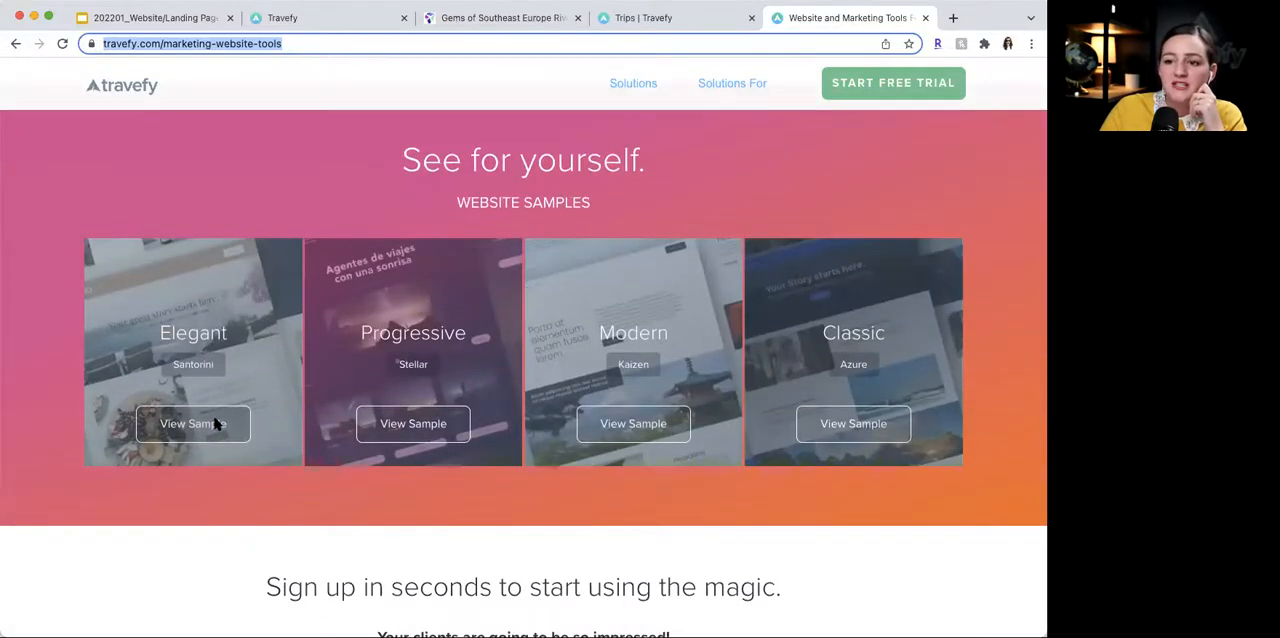
{"action": "left_click", "coordinate": [214, 424]}
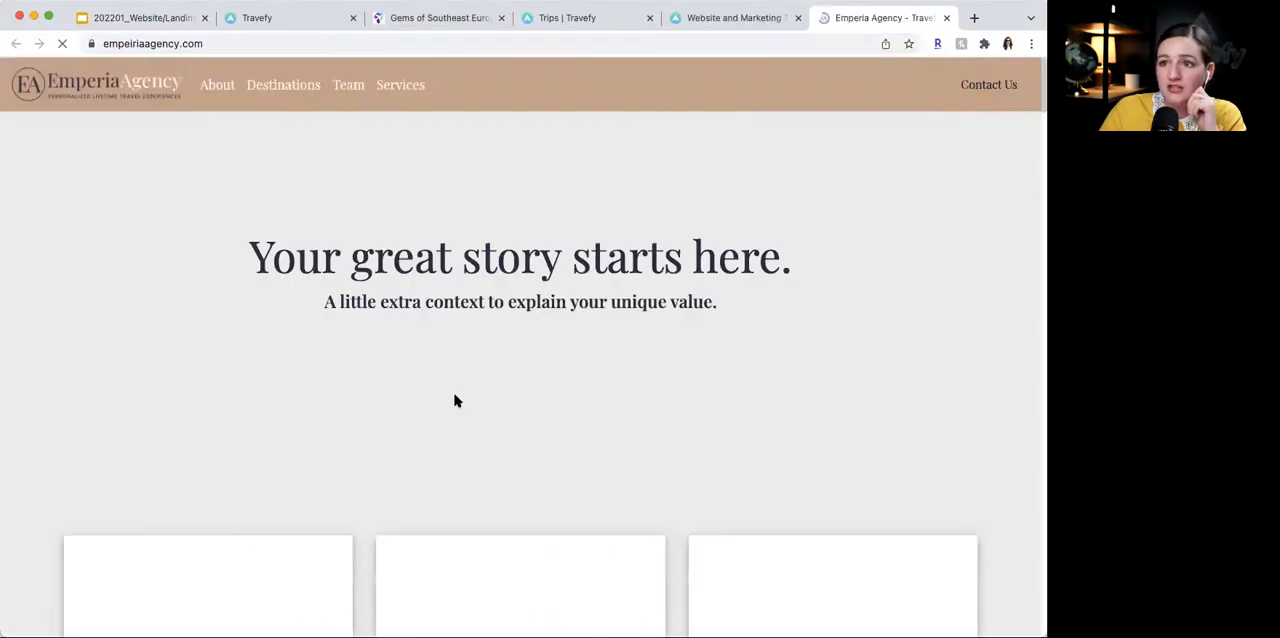
{"action": "scroll", "coordinate": [455, 400], "scroll_direction": "down", "scroll_amount": 10}
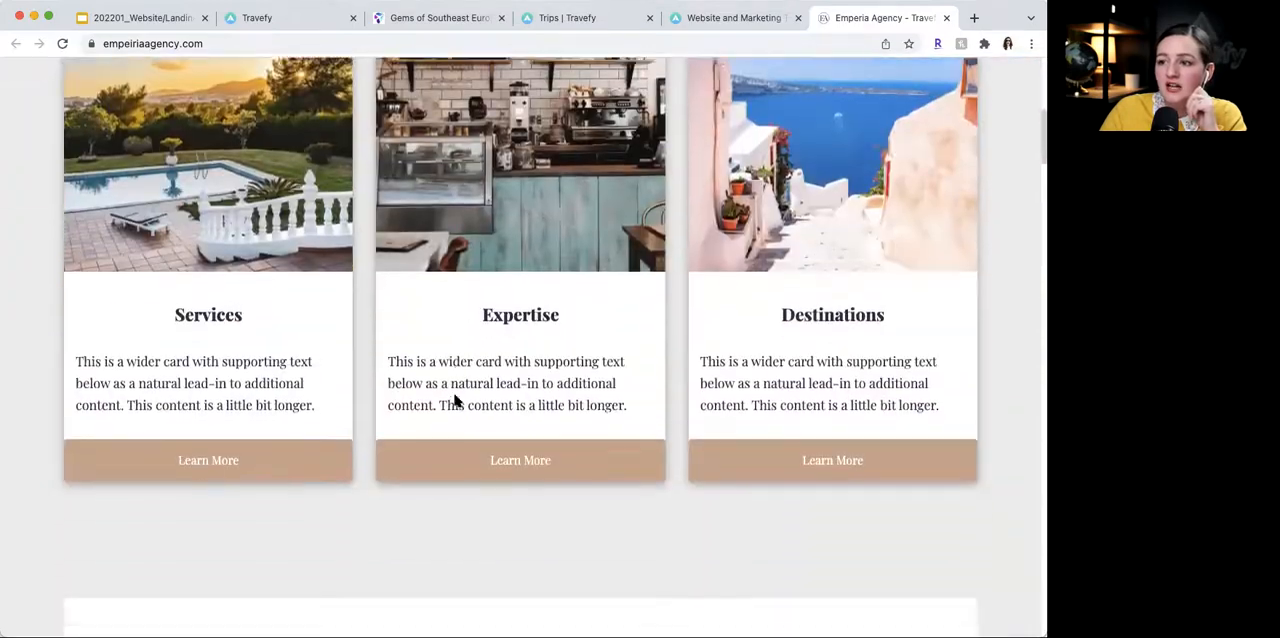
{"action": "scroll", "coordinate": [455, 400], "scroll_direction": "down", "scroll_amount": 5}
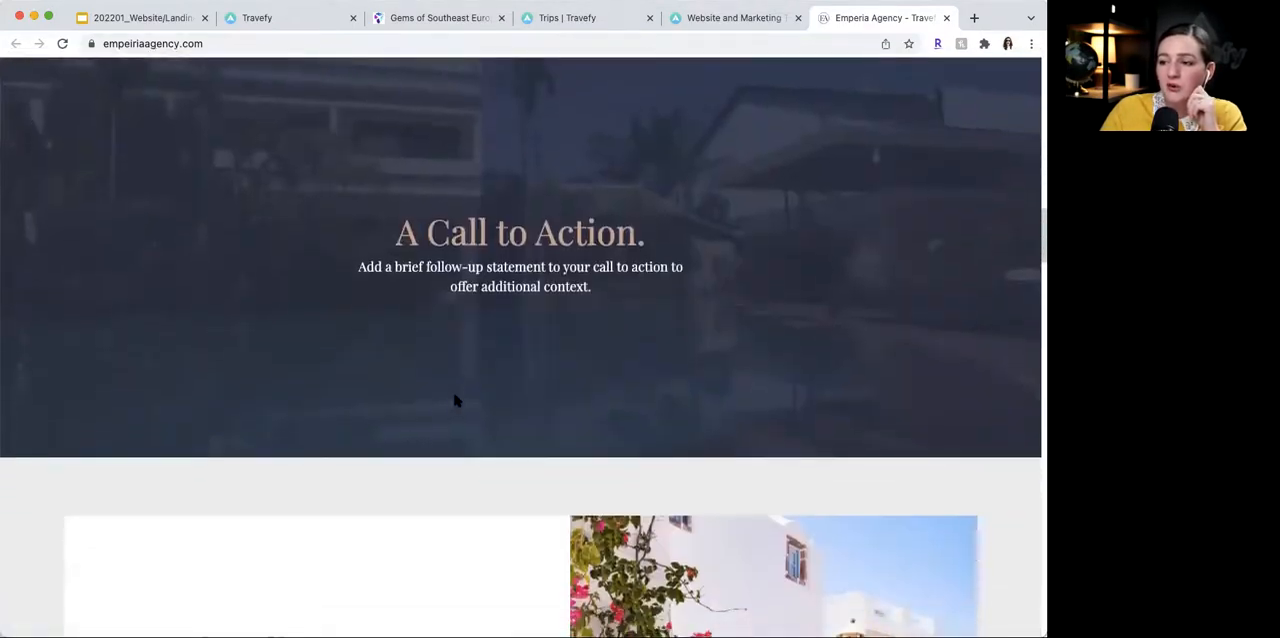
{"action": "scroll", "coordinate": [452, 400], "scroll_direction": "up", "scroll_amount": 10}
{"action": "scroll", "coordinate": [457, 400], "scroll_direction": "up", "scroll_amount": 5}
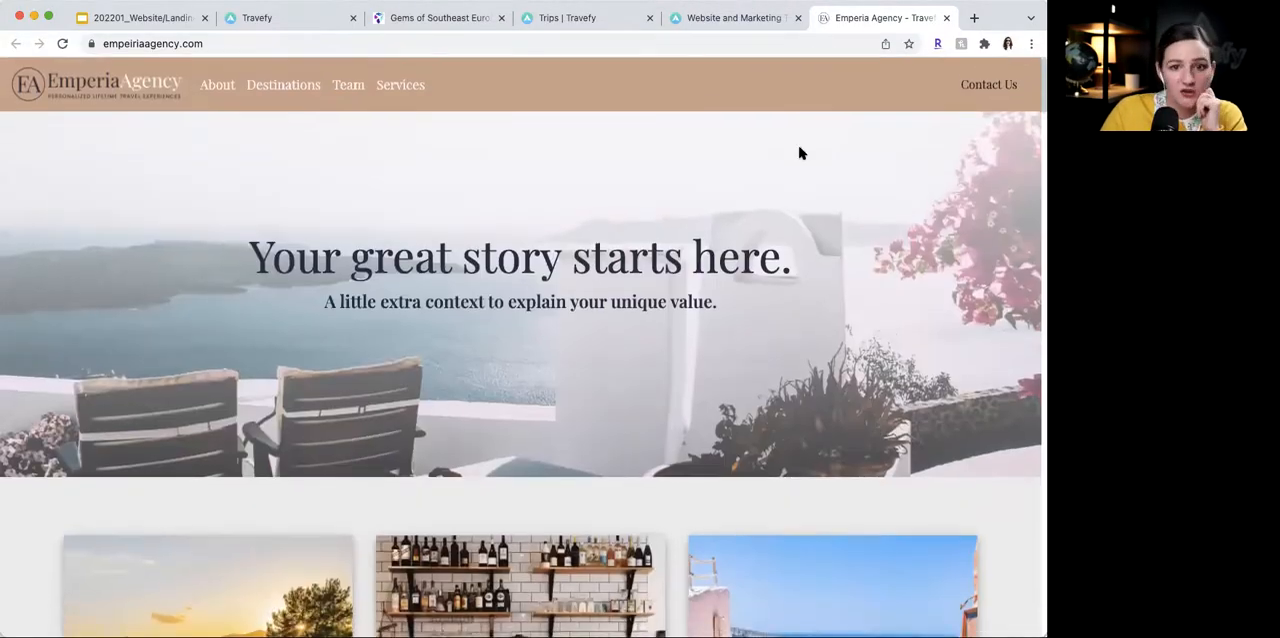
{"action": "left_click", "coordinate": [948, 20]}
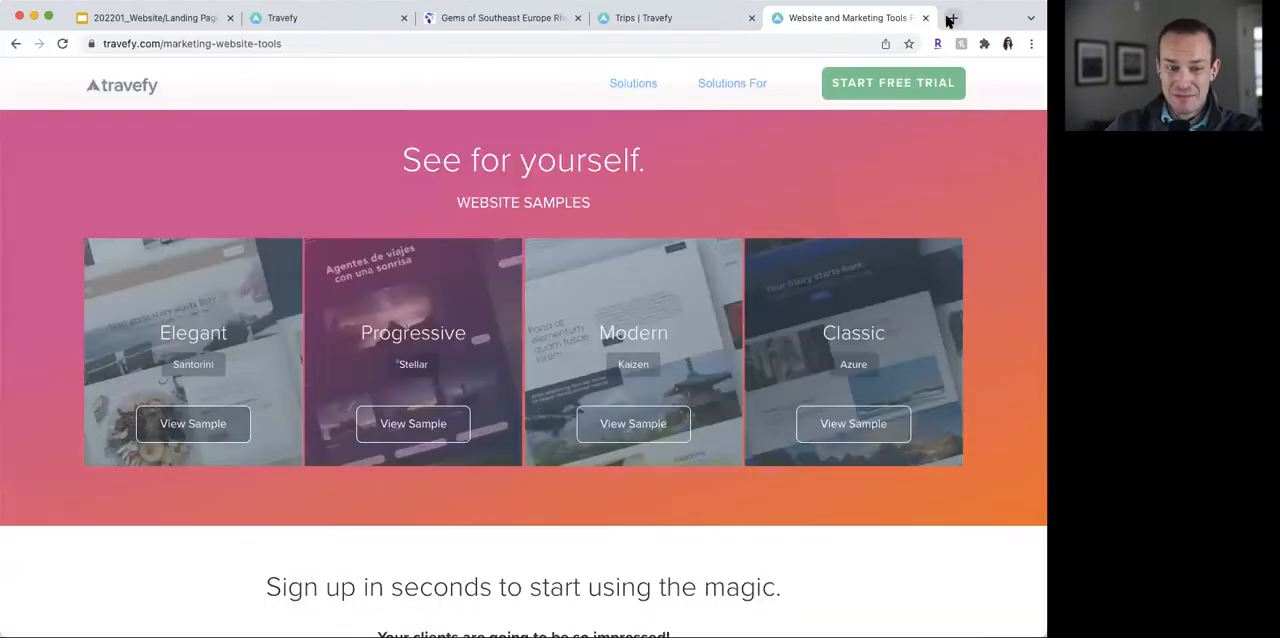
- Return to the river cruise landing page editor and review the page settings, including the list for rearranging sections
{"action": "left_click", "coordinate": [668, 28]}
{"action": "left_click", "coordinate": [340, 18]}
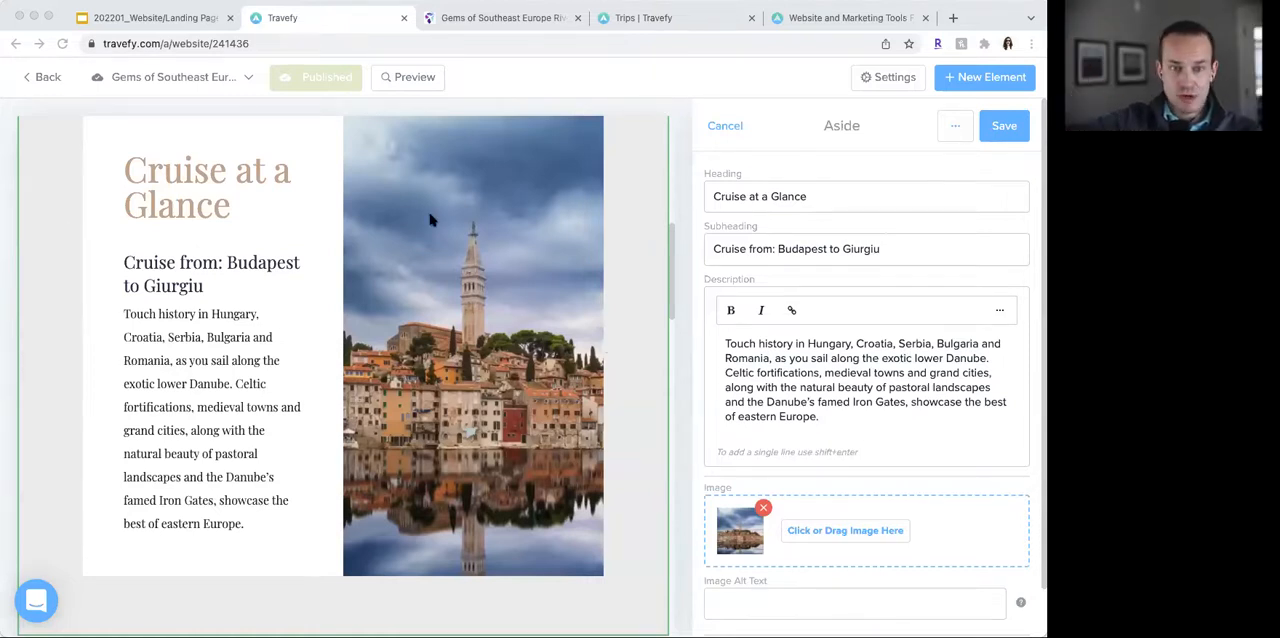
{"action": "left_click", "coordinate": [886, 79]}
{"action": "scroll", "coordinate": [871, 378], "scroll_direction": "down", "scroll_amount": 5}
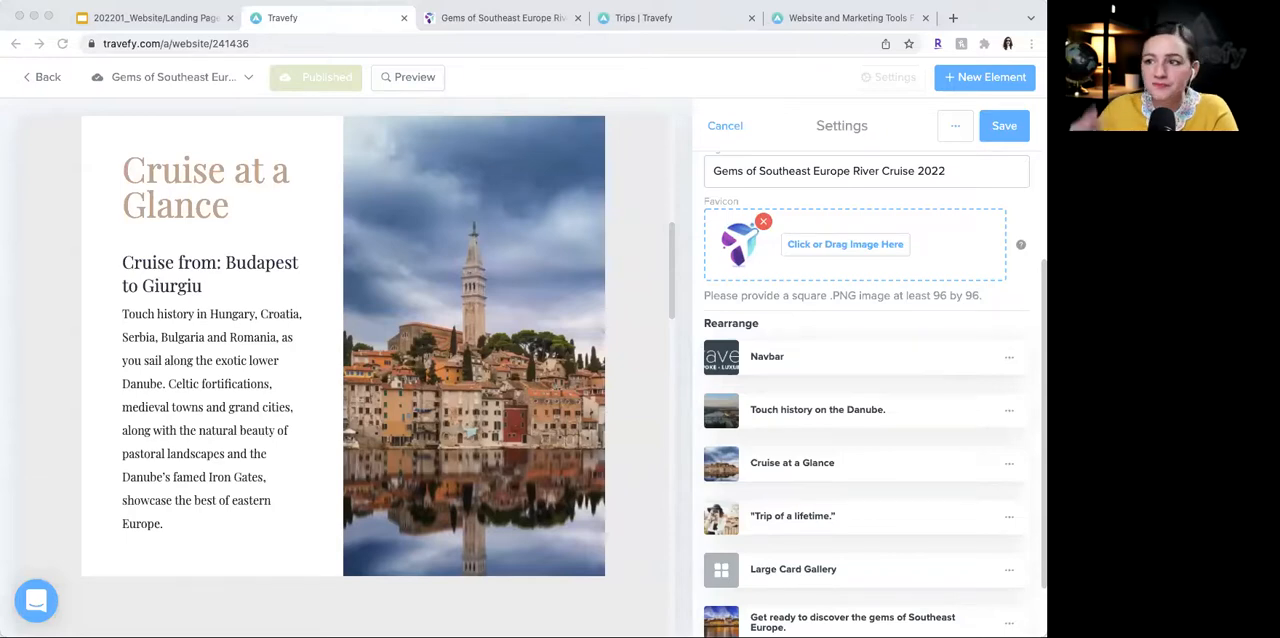
{"action": "scroll", "coordinate": [403, 361], "scroll_direction": "down", "scroll_amount": 10}
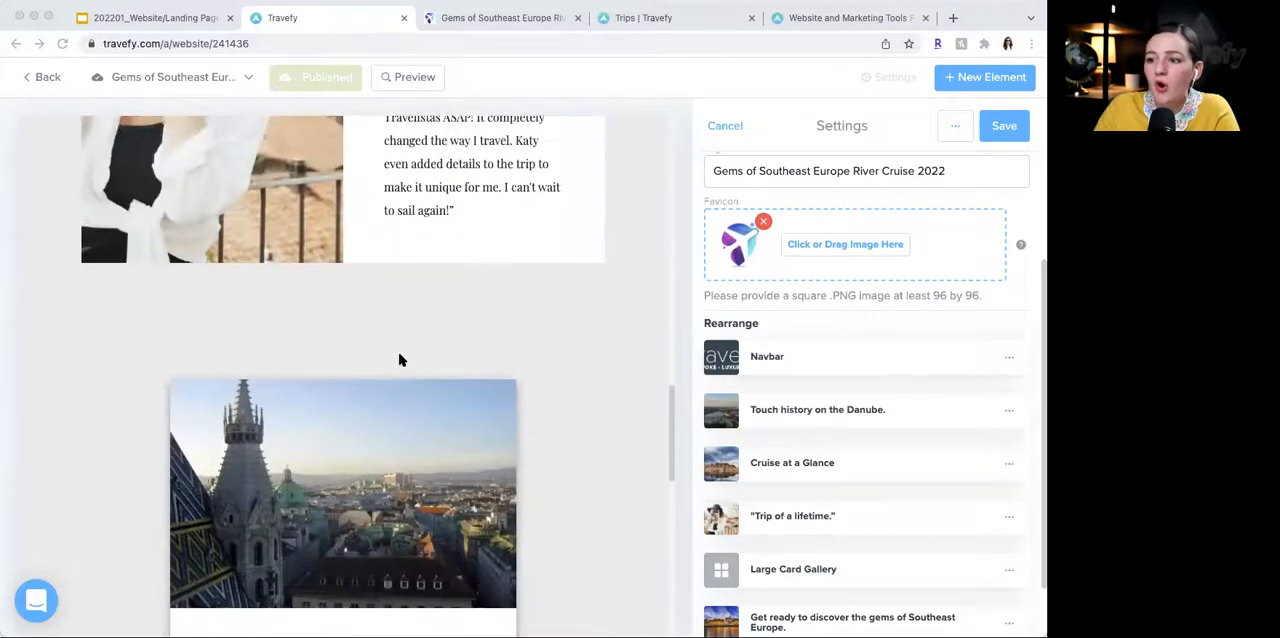
{"action": "scroll", "coordinate": [549, 315], "scroll_direction": "up", "scroll_amount": 8}
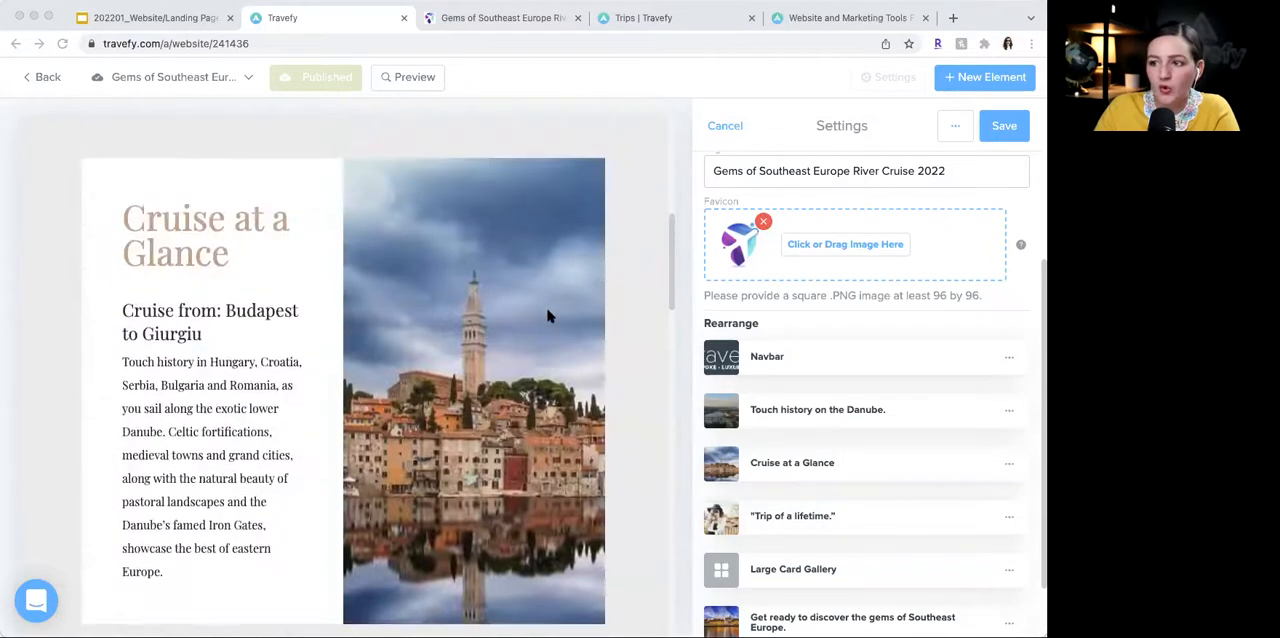
- Start adding a Form button to the "Cruise at a Glance" section, browse the Travefy forms available for import, and cancel it
{"action": "left_click", "coordinate": [469, 330]}
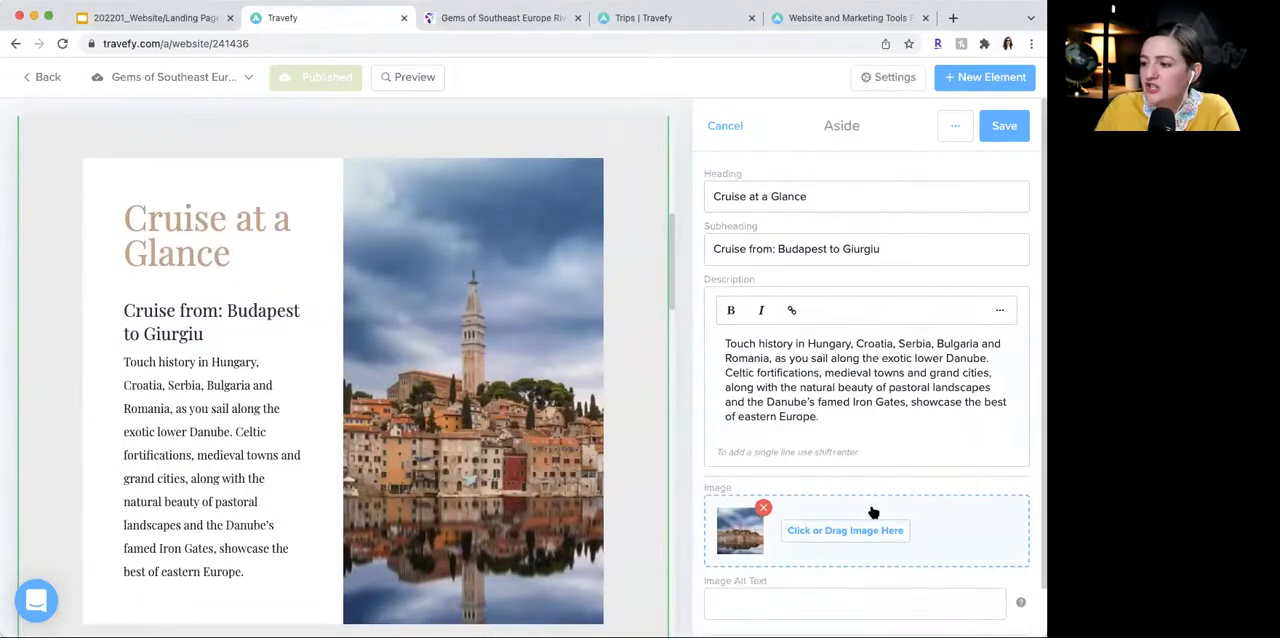
{"action": "scroll", "coordinate": [868, 512], "scroll_direction": "down", "scroll_amount": 1}
{"action": "left_click", "coordinate": [760, 609]}
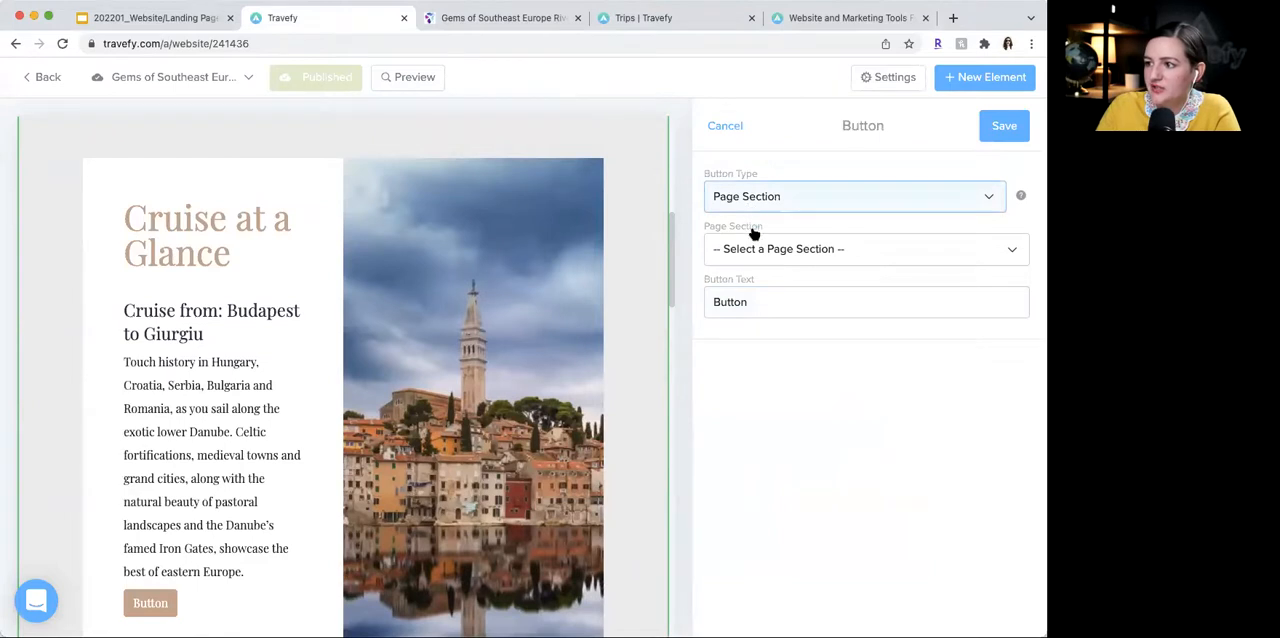
{"action": "left_click", "coordinate": [751, 313]}
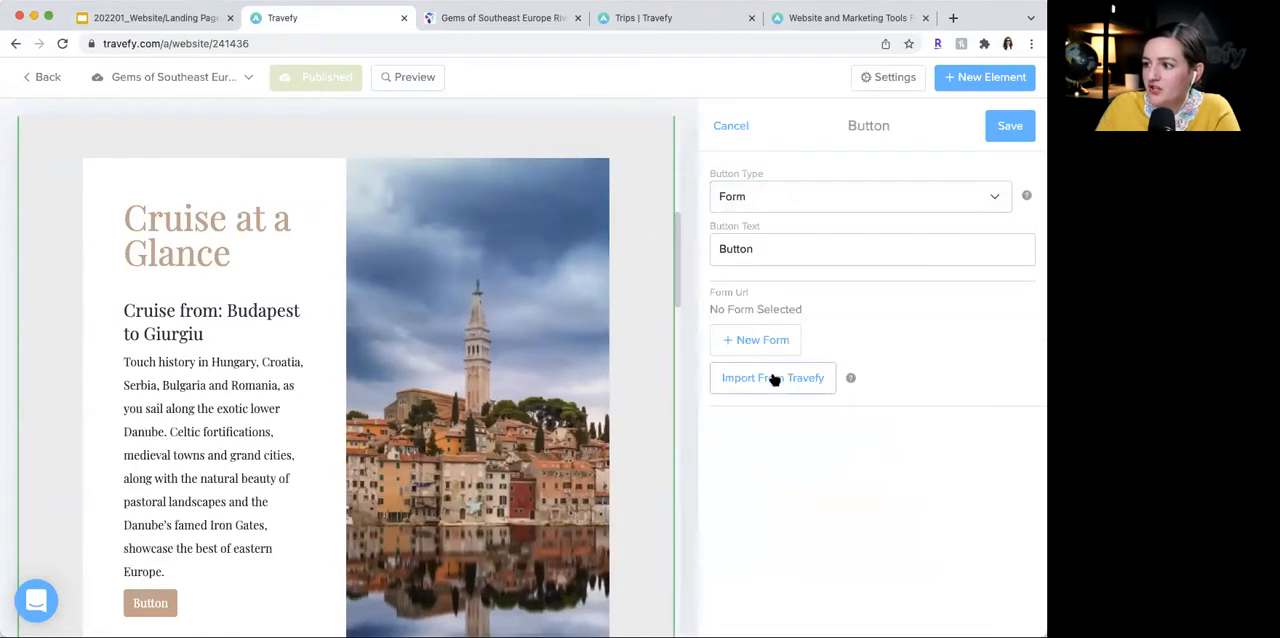
{"action": "left_click", "coordinate": [778, 378]}
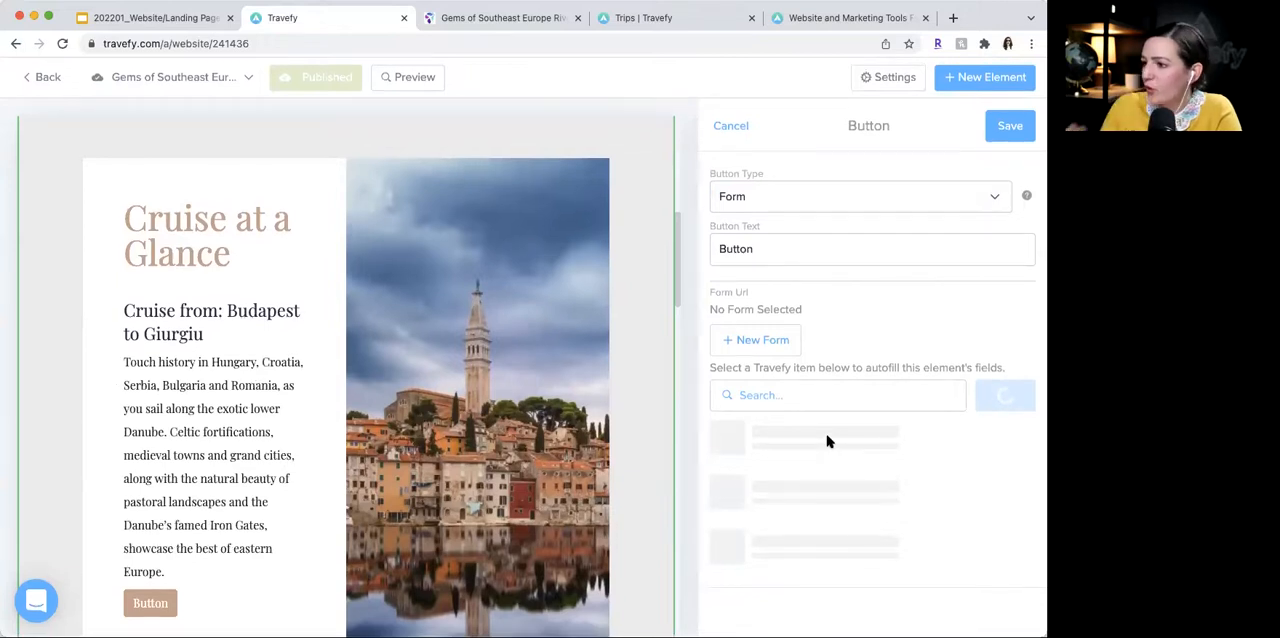
{"action": "scroll", "coordinate": [824, 455], "scroll_direction": "down", "scroll_amount": 5}
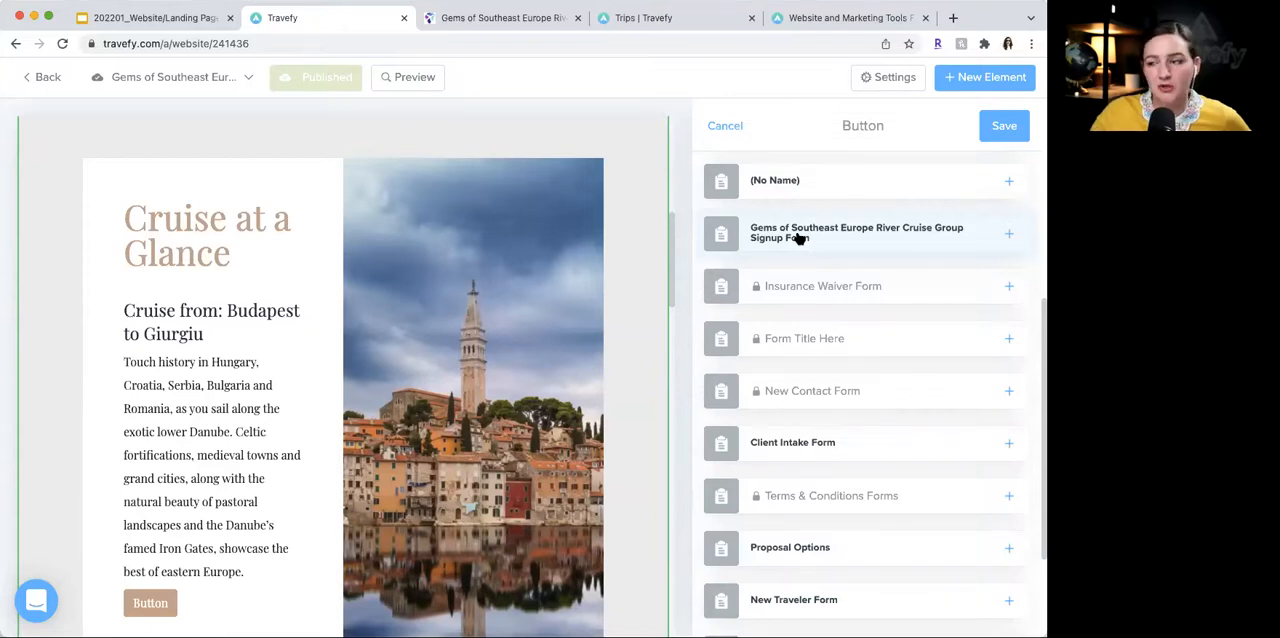
{"action": "left_click", "coordinate": [718, 128]}
{"action": "left_click", "coordinate": [718, 127]}
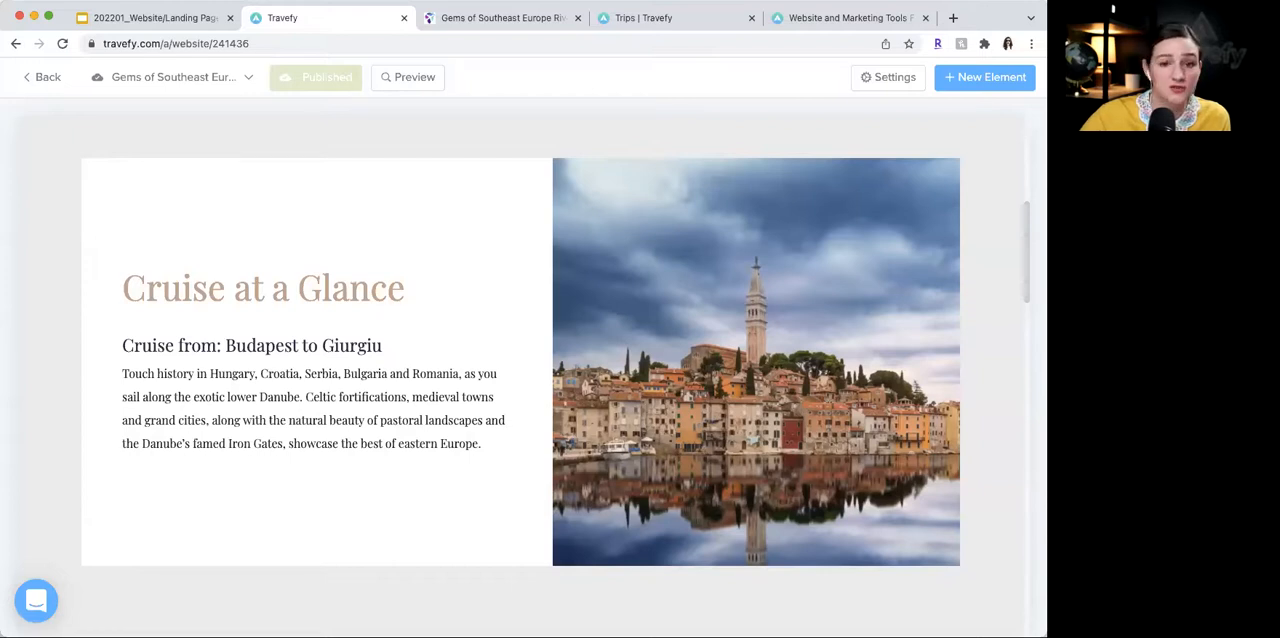
- Open the river cruise page's navbar for editing and add a new Link item to it
{"action": "scroll", "coordinate": [352, 346], "scroll_direction": "up", "scroll_amount": 5}
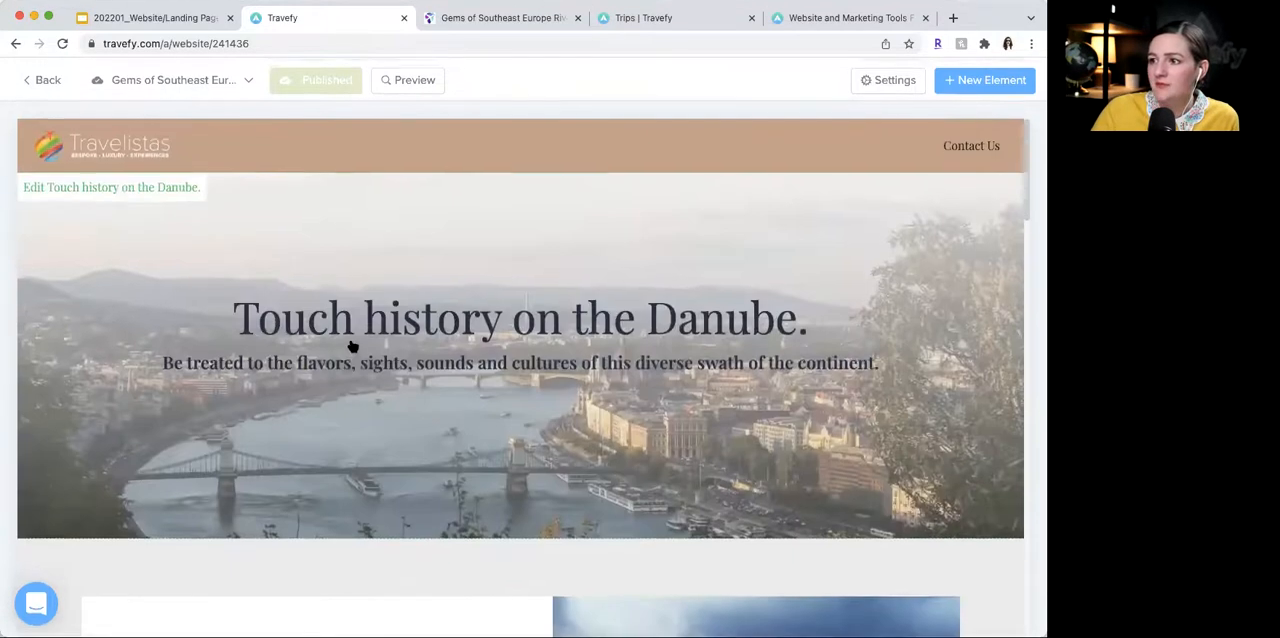
{"action": "scroll", "coordinate": [457, 126], "scroll_direction": "down", "scroll_amount": 1}
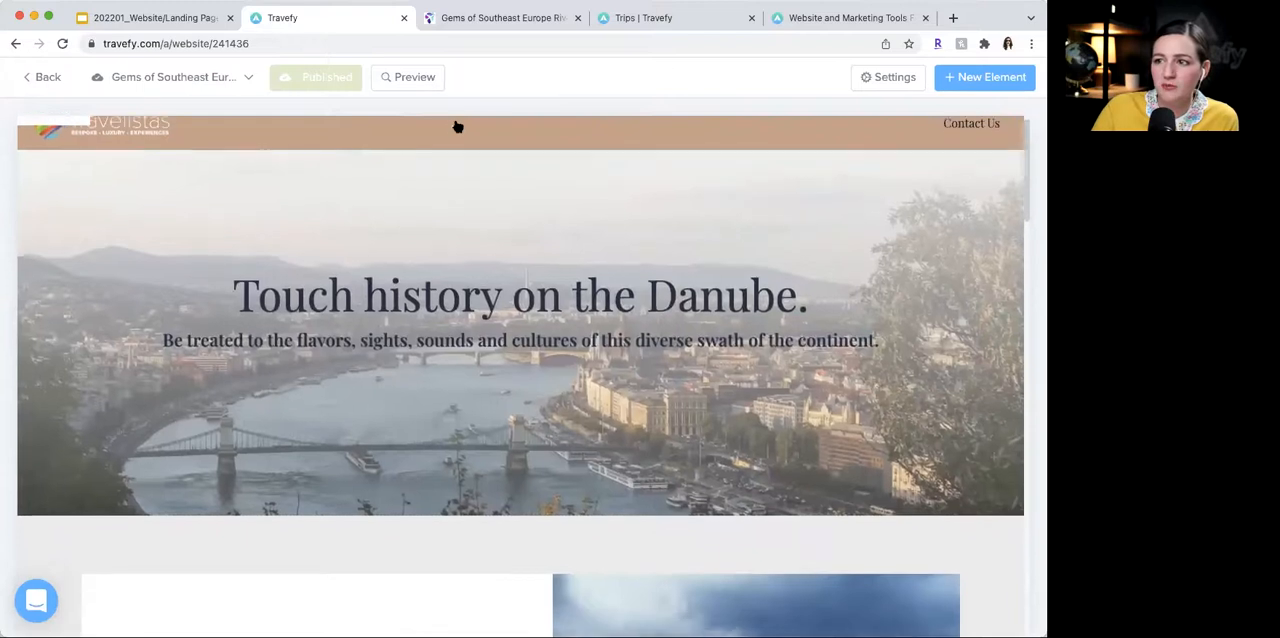
{"action": "scroll", "coordinate": [476, 131], "scroll_direction": "up", "scroll_amount": 1}
{"action": "scroll", "coordinate": [470, 135], "scroll_direction": "down", "scroll_amount": 1}
{"action": "scroll", "coordinate": [464, 136], "scroll_direction": "up", "scroll_amount": 1}
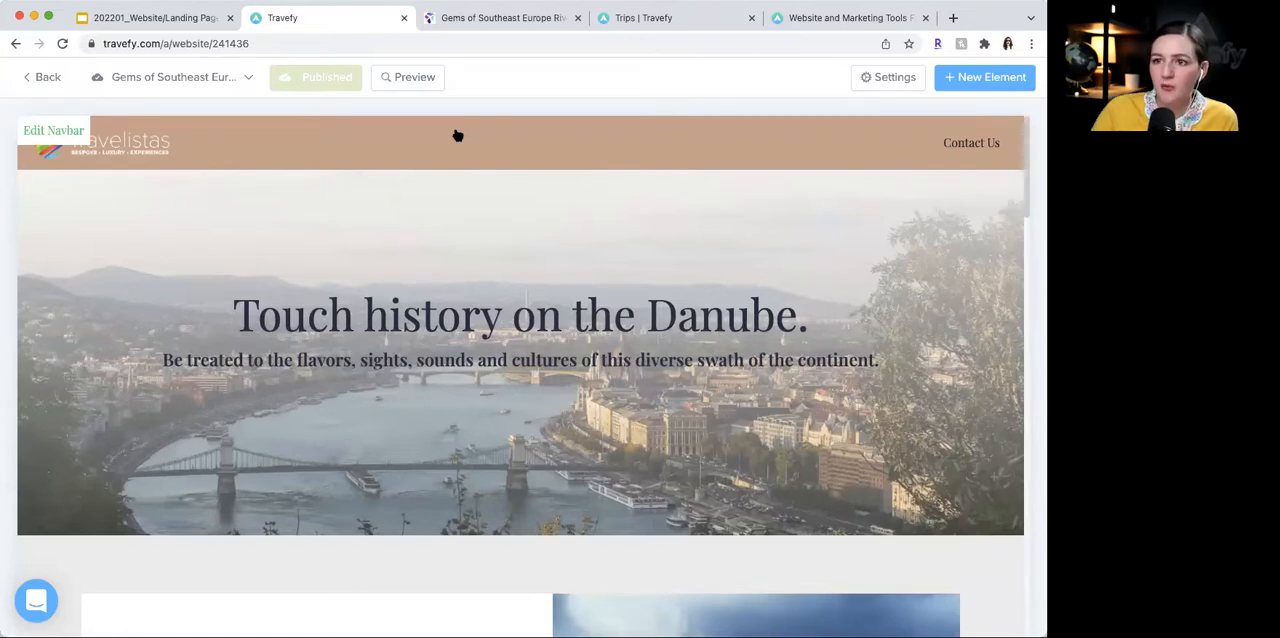
{"action": "left_click", "coordinate": [457, 134]}
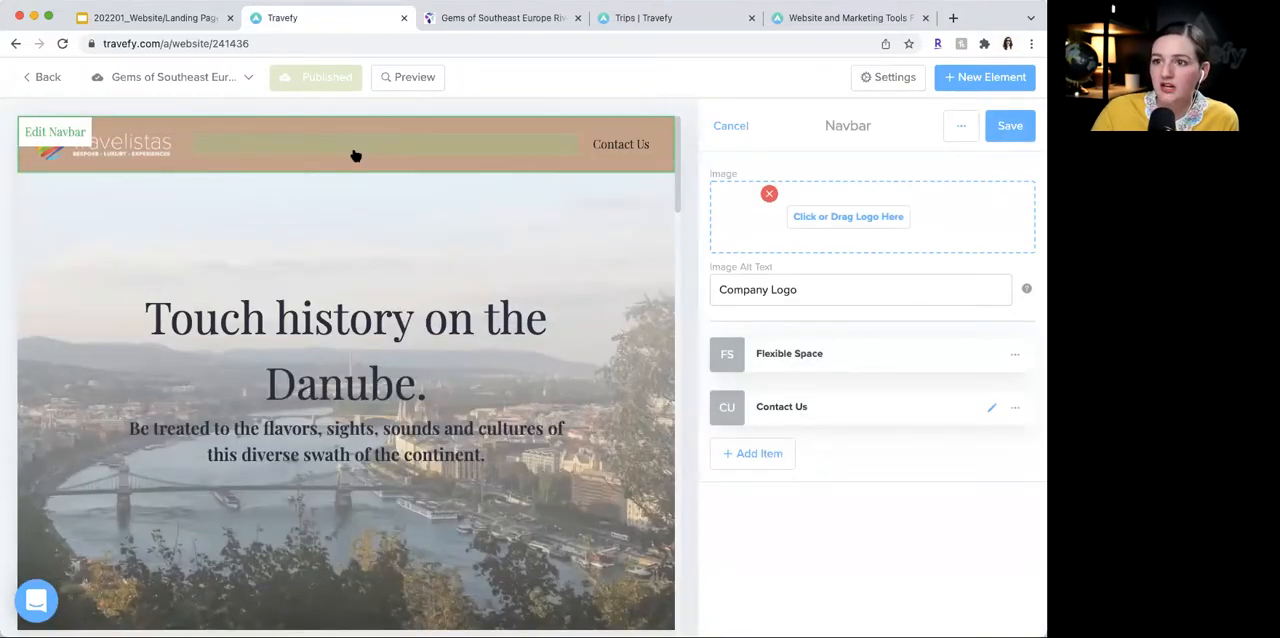
{"action": "left_click", "coordinate": [758, 462]}
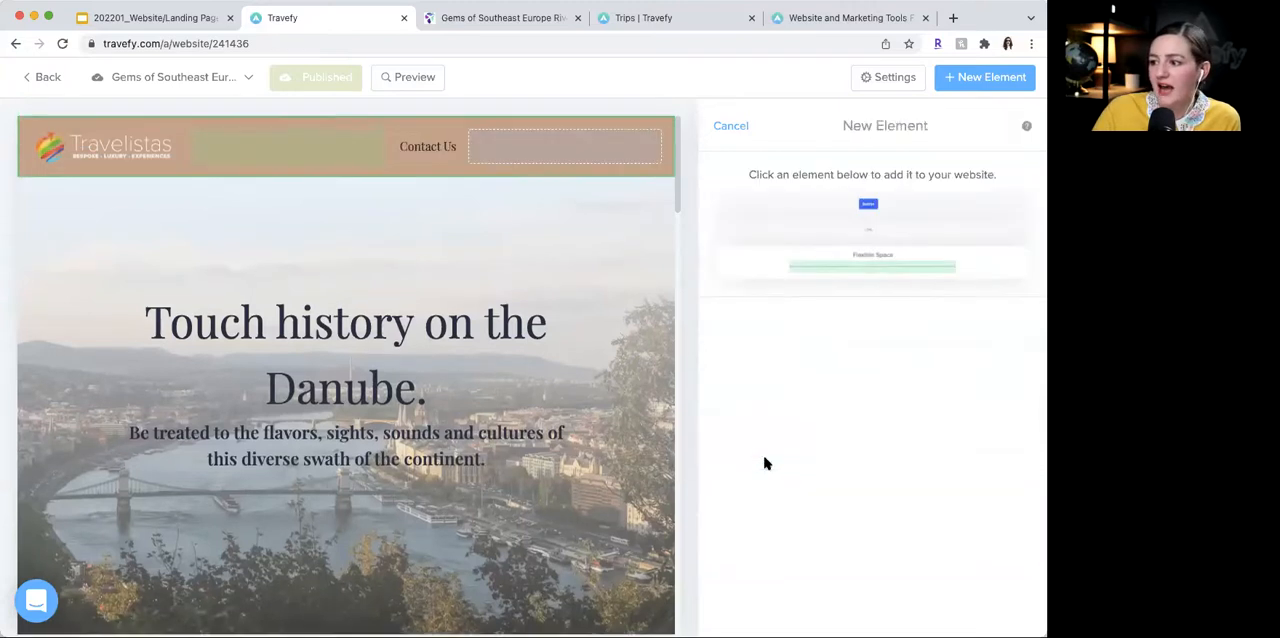
{"action": "left_click", "coordinate": [869, 232]}
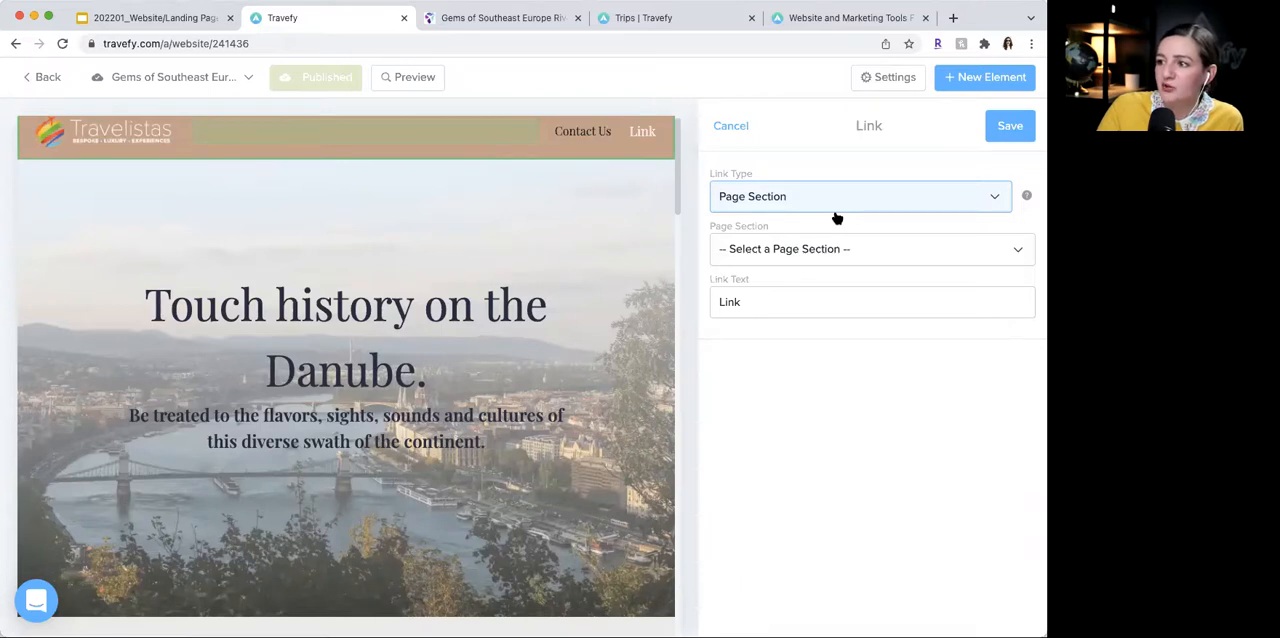
- Try setting the new navbar link's type to Page with the Luxury Mediterranean & River Cruises page as target, and cancel the navbar edits
{"action": "left_click", "coordinate": [836, 218]}
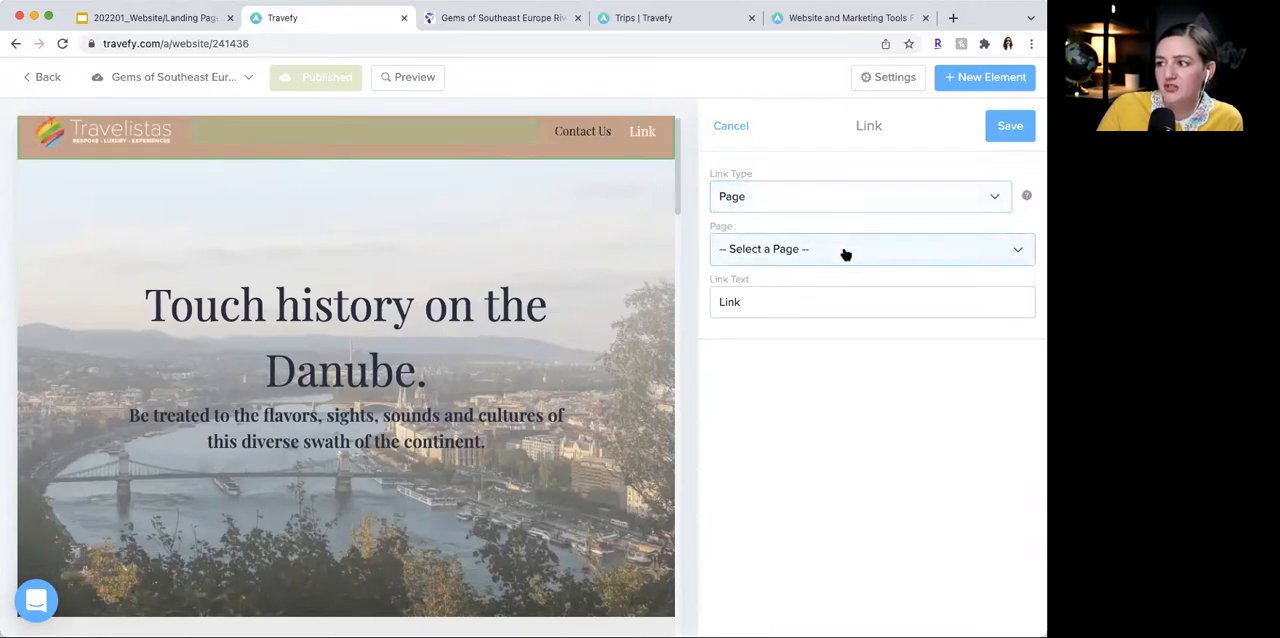
{"action": "left_click", "coordinate": [845, 254]}
{"action": "left_click", "coordinate": [846, 270]}
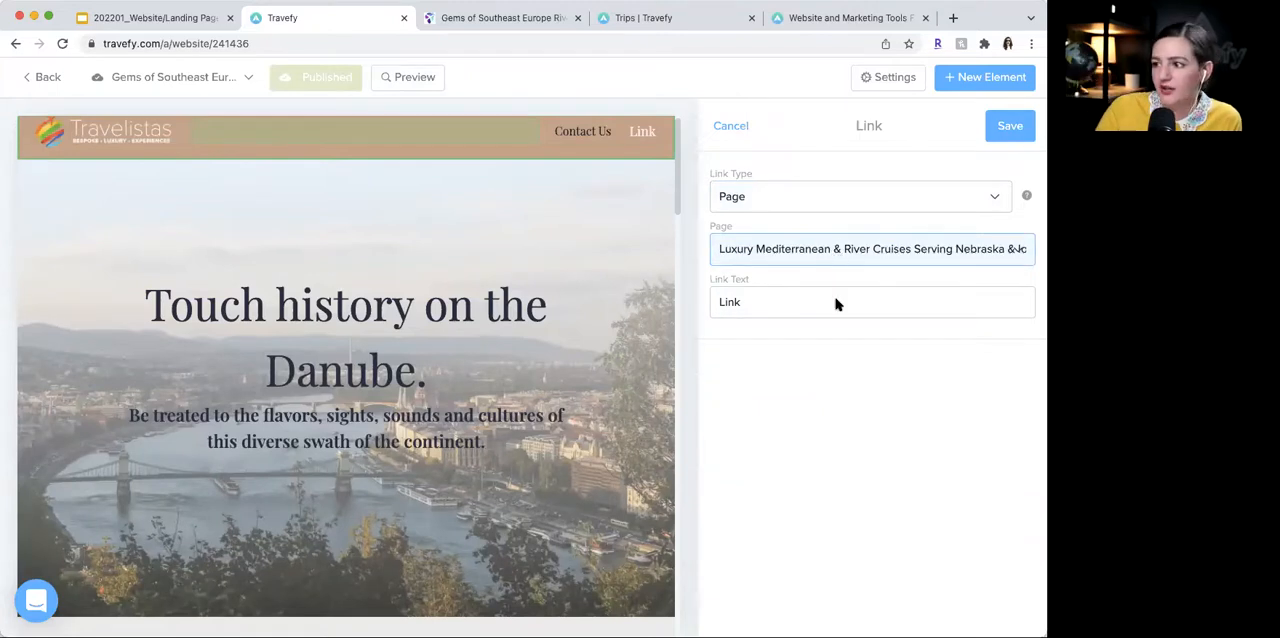
{"action": "left_click", "coordinate": [742, 126]}
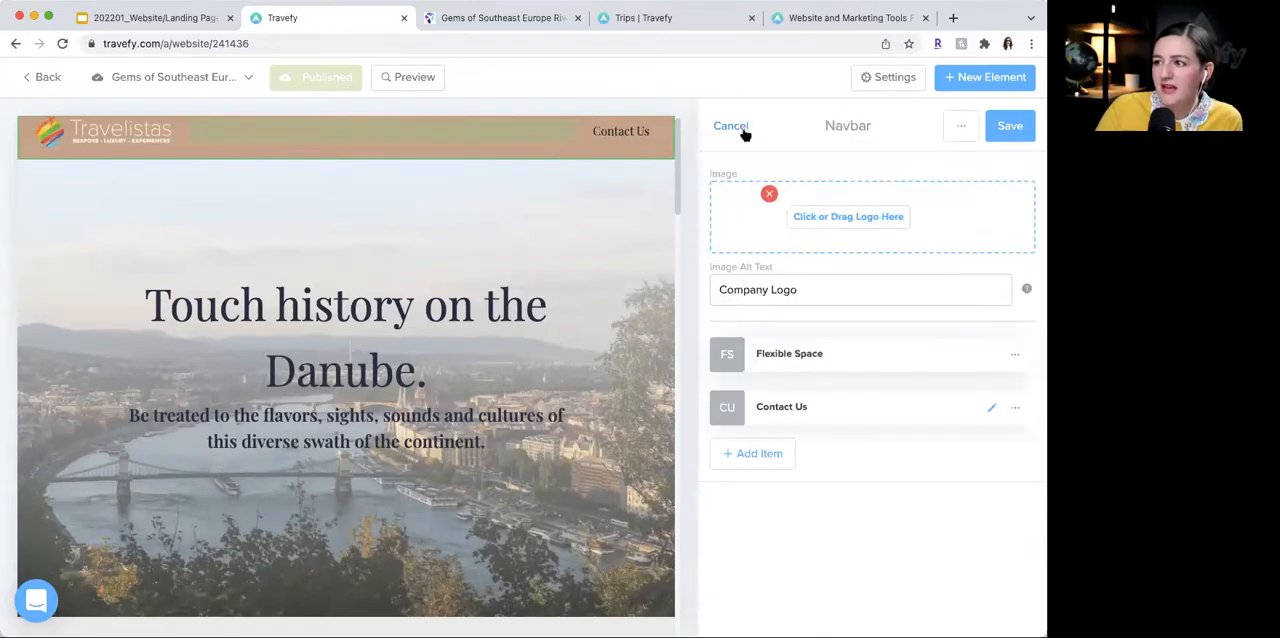
{"action": "left_click", "coordinate": [744, 131]}
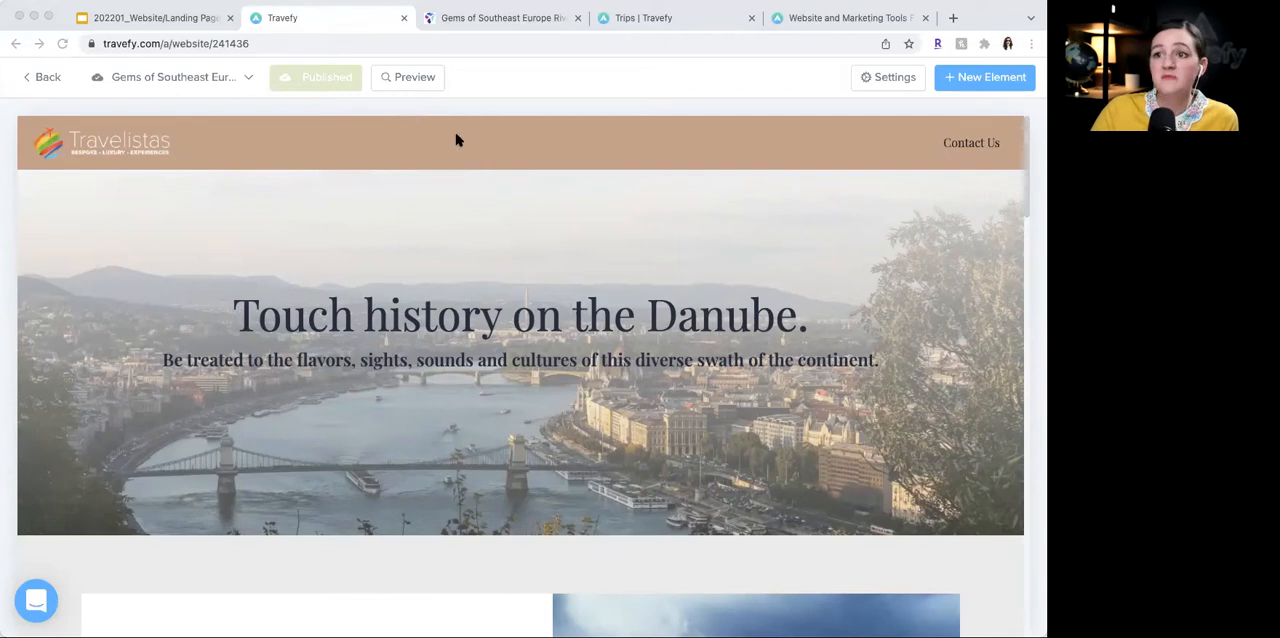
- Open the page's theme settings and examine the theme color's hex code and where that color appears on the page
{"action": "left_click", "coordinate": [891, 80]}
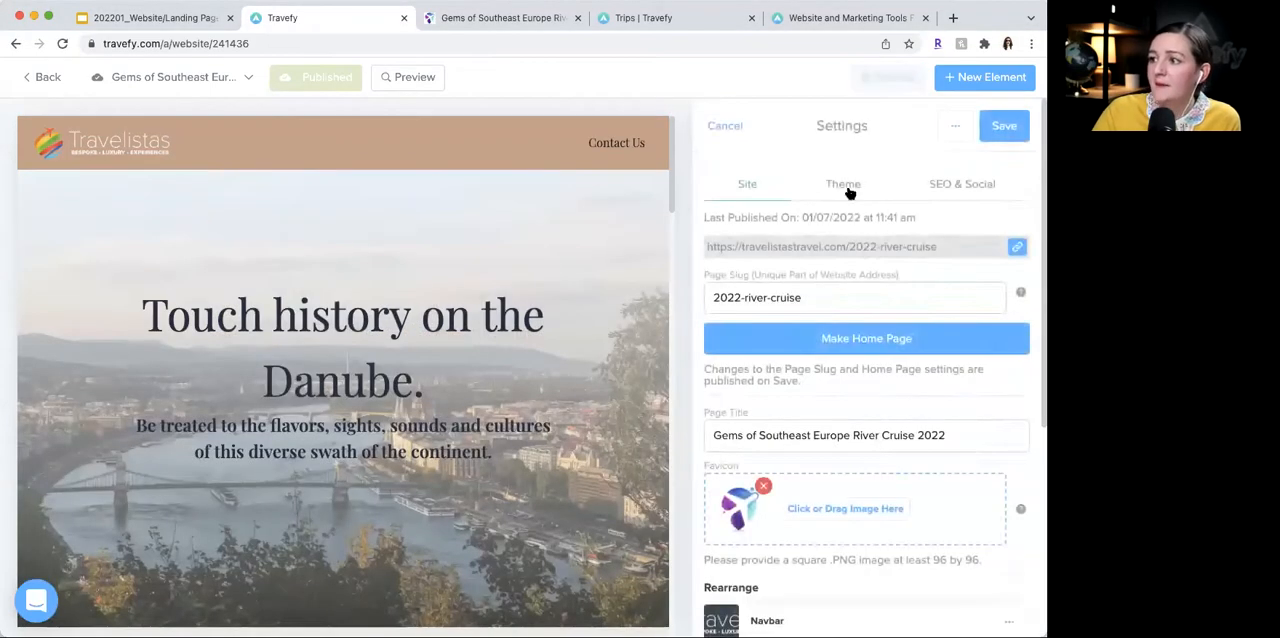
{"action": "left_click", "coordinate": [845, 187]}
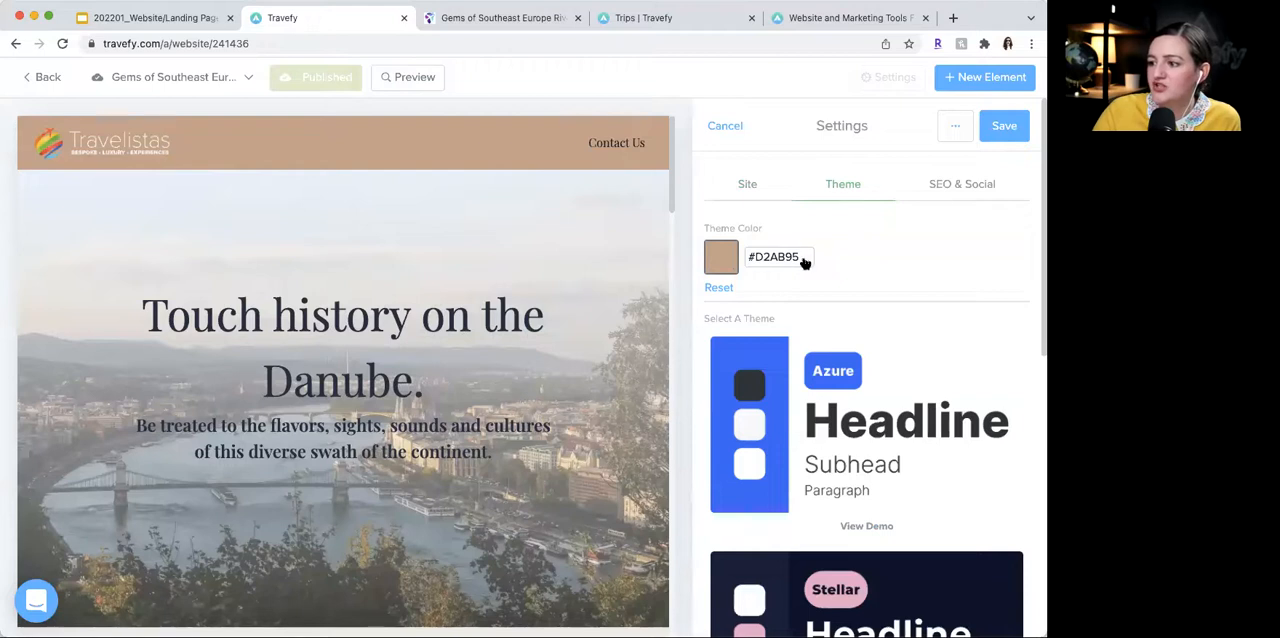
{"action": "left_click_drag", "start_coordinate": [803, 259], "coordinate": [756, 257]}
{"action": "left_click", "coordinate": [860, 255]}
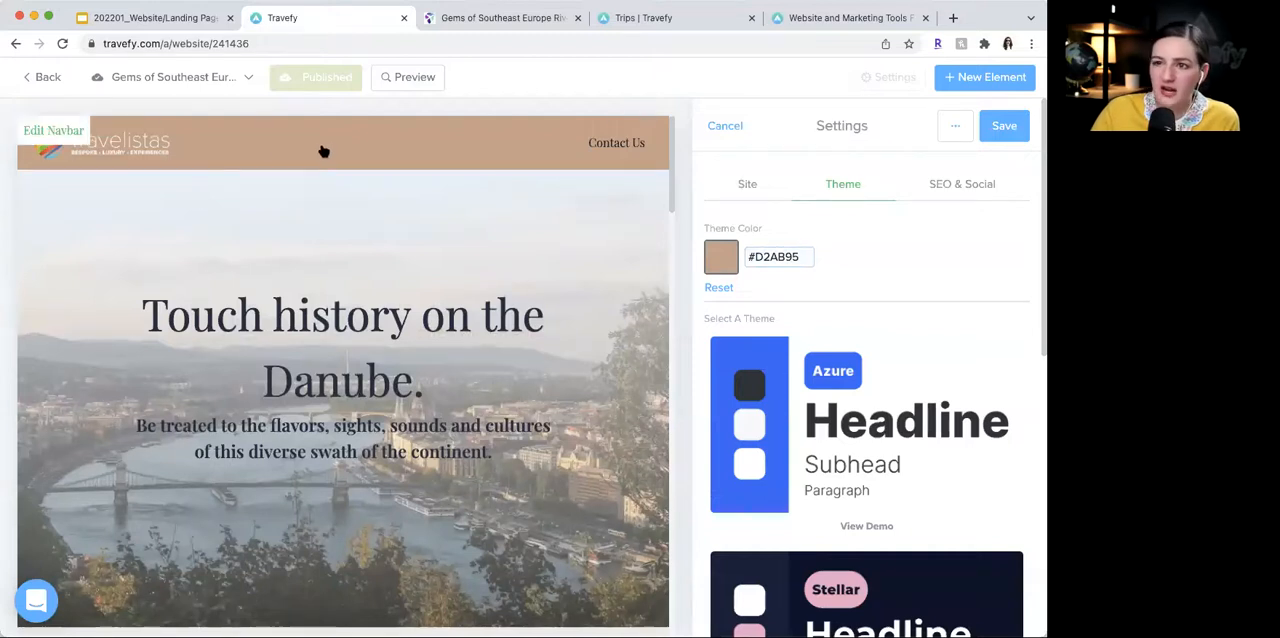
{"action": "scroll", "coordinate": [518, 240], "scroll_direction": "down", "scroll_amount": 6}
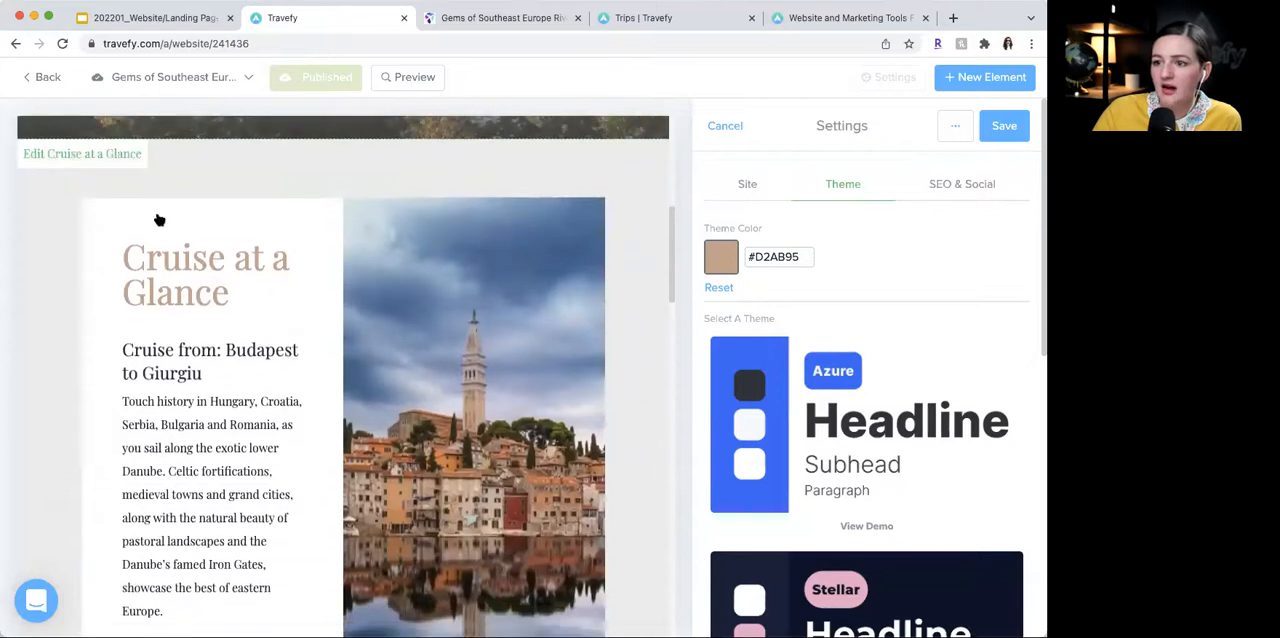
{"action": "scroll", "coordinate": [314, 222], "scroll_direction": "up", "scroll_amount": 6}
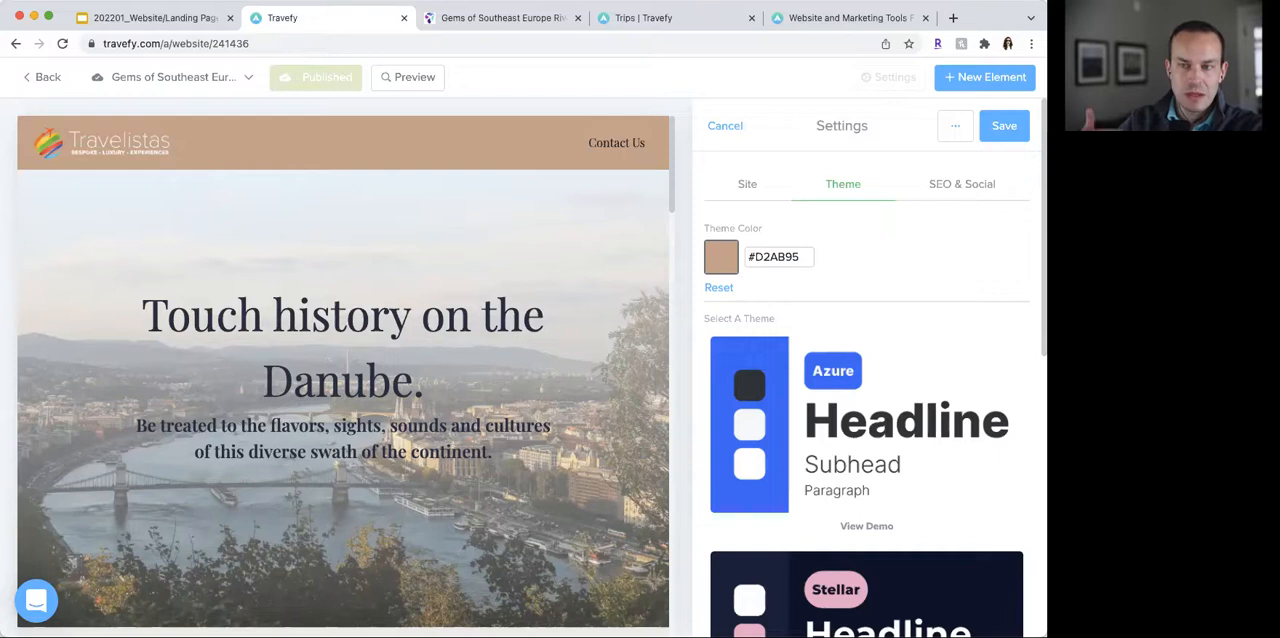
- Look over the website's page list, reselect the Gems of Southeast Europe page, and close the list
{"action": "left_click", "coordinate": [958, 130]}
{"action": "left_click", "coordinate": [962, 139]}
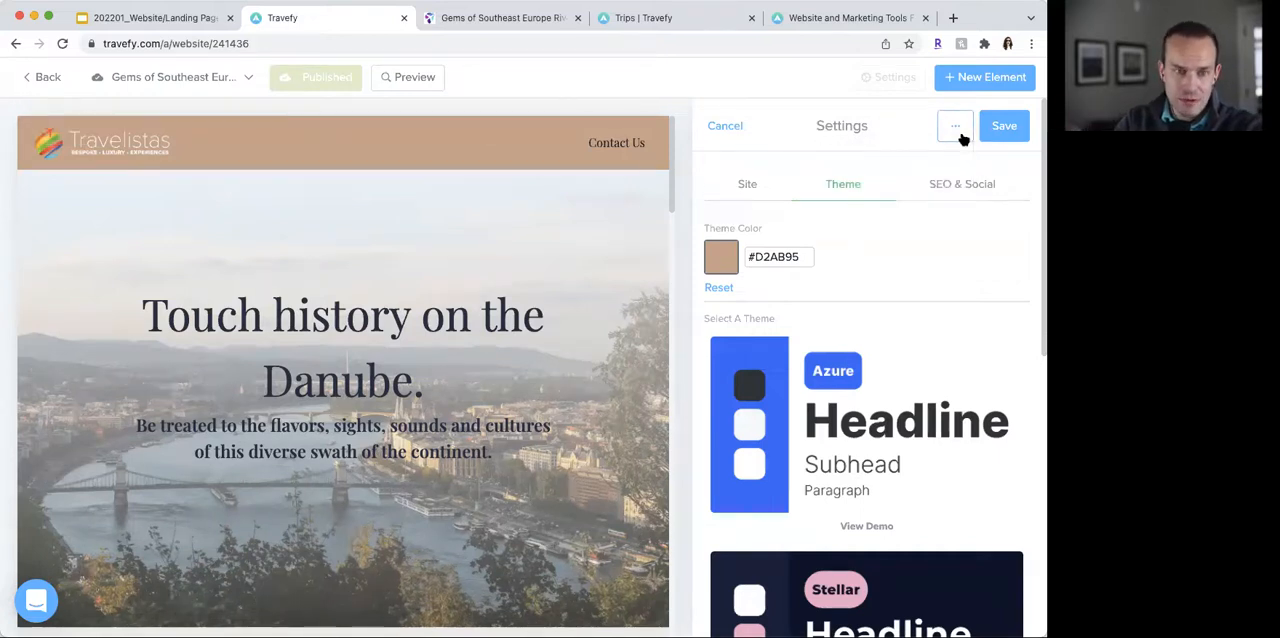
{"action": "left_click", "coordinate": [214, 78]}
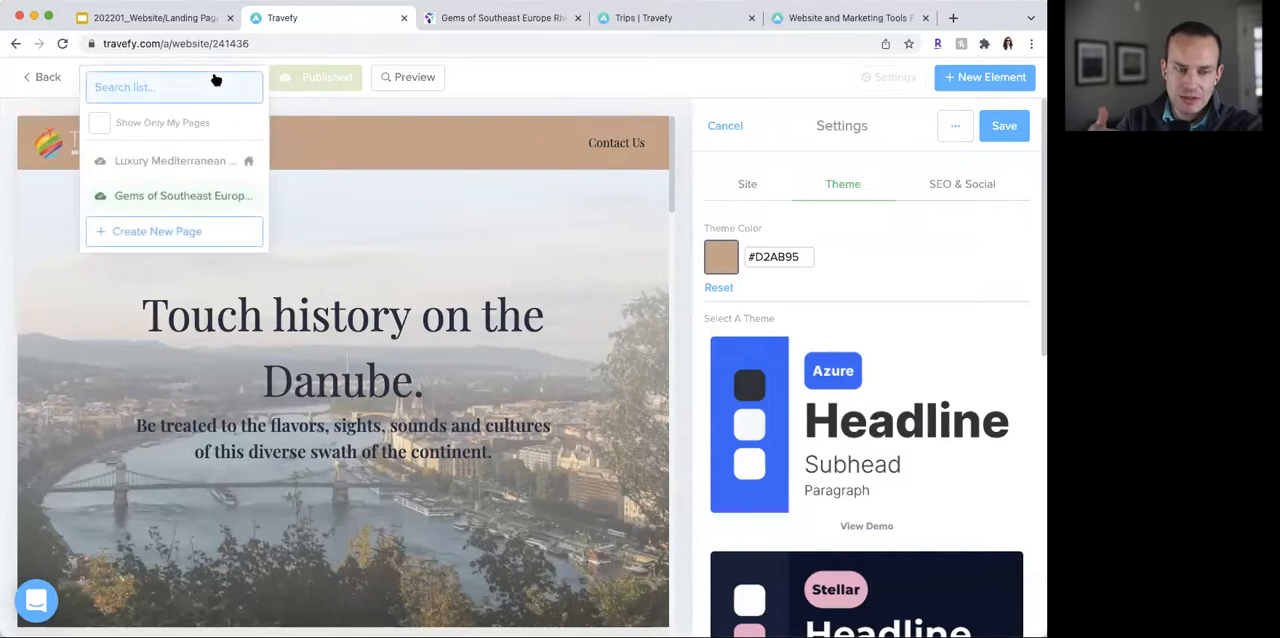
{"action": "left_click", "coordinate": [104, 197]}
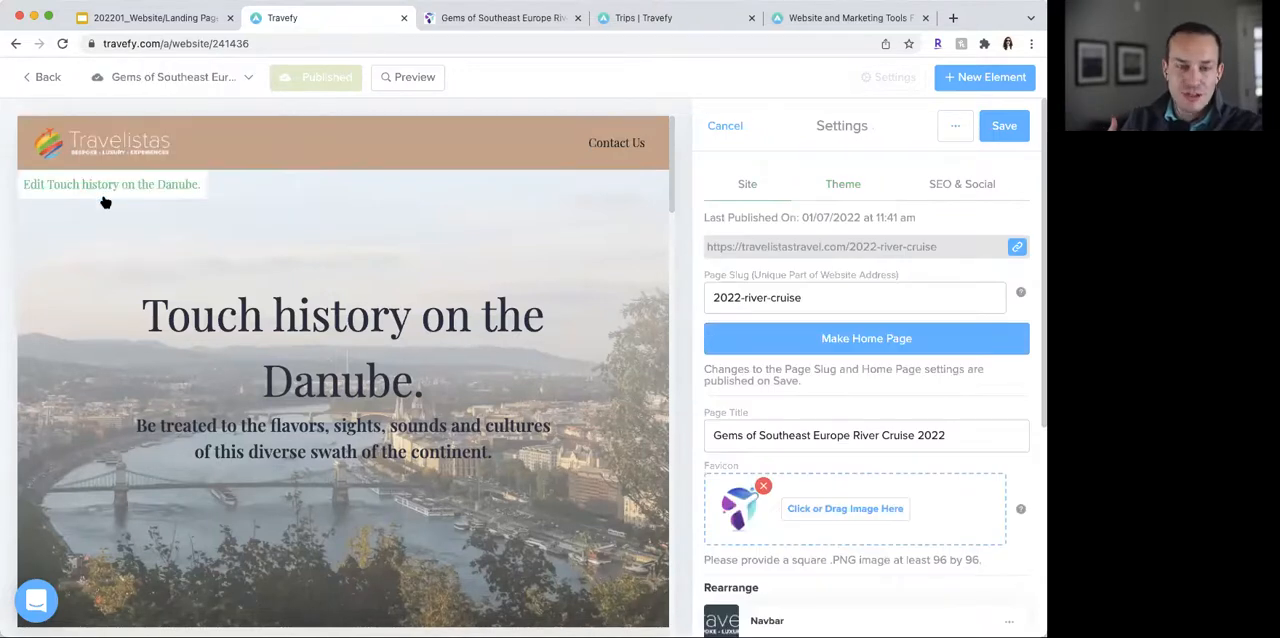
{"action": "left_click", "coordinate": [171, 86]}
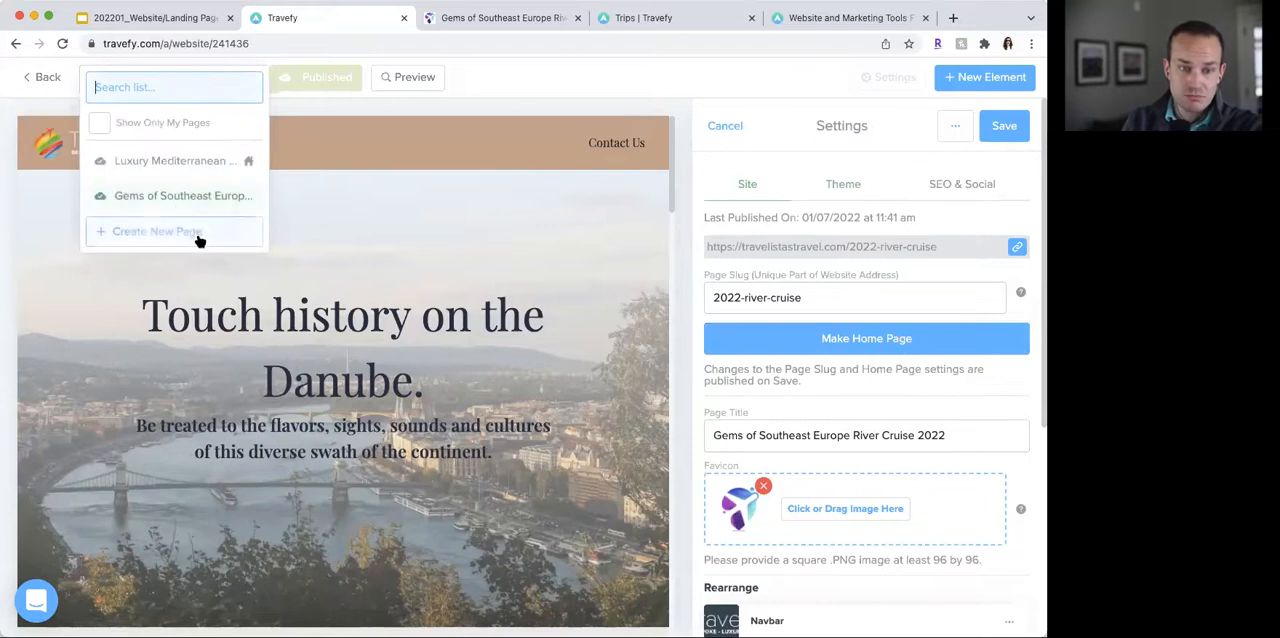
{"action": "left_click", "coordinate": [590, 92]}
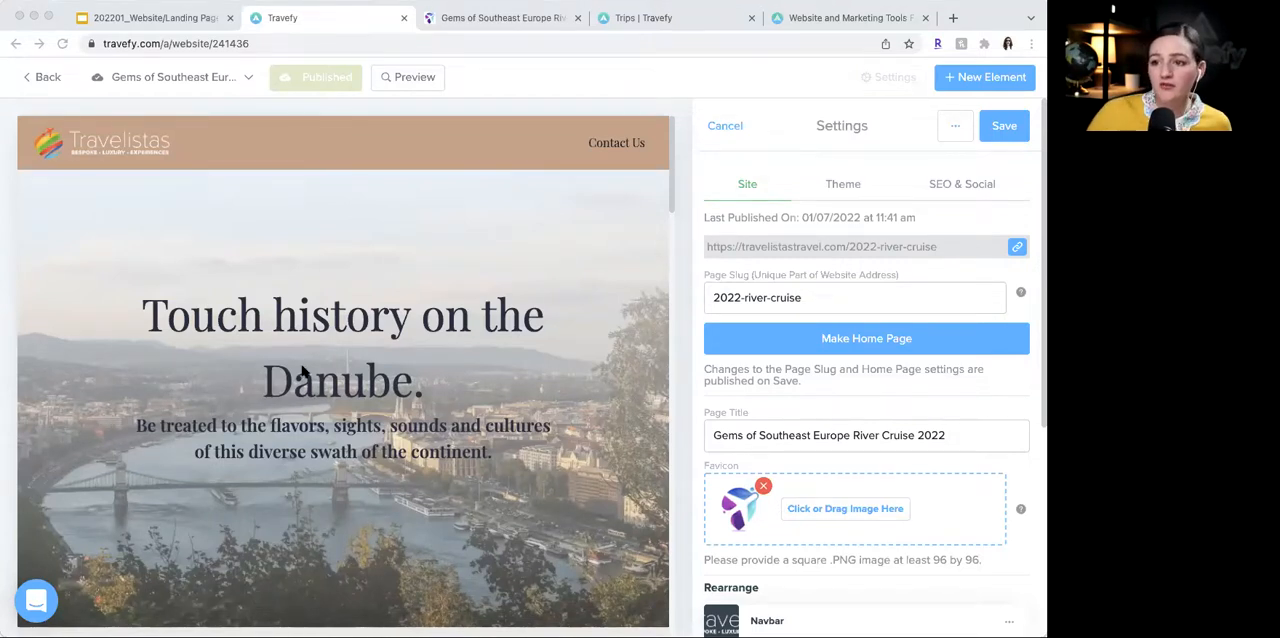
- Review the river cruise landing page's sections from the hero banner through the client review to the closing Reserve Your Spot section
{"action": "scroll", "coordinate": [302, 370], "scroll_direction": "down", "scroll_amount": 10}
{"action": "scroll", "coordinate": [302, 371], "scroll_direction": "down", "scroll_amount": 3}
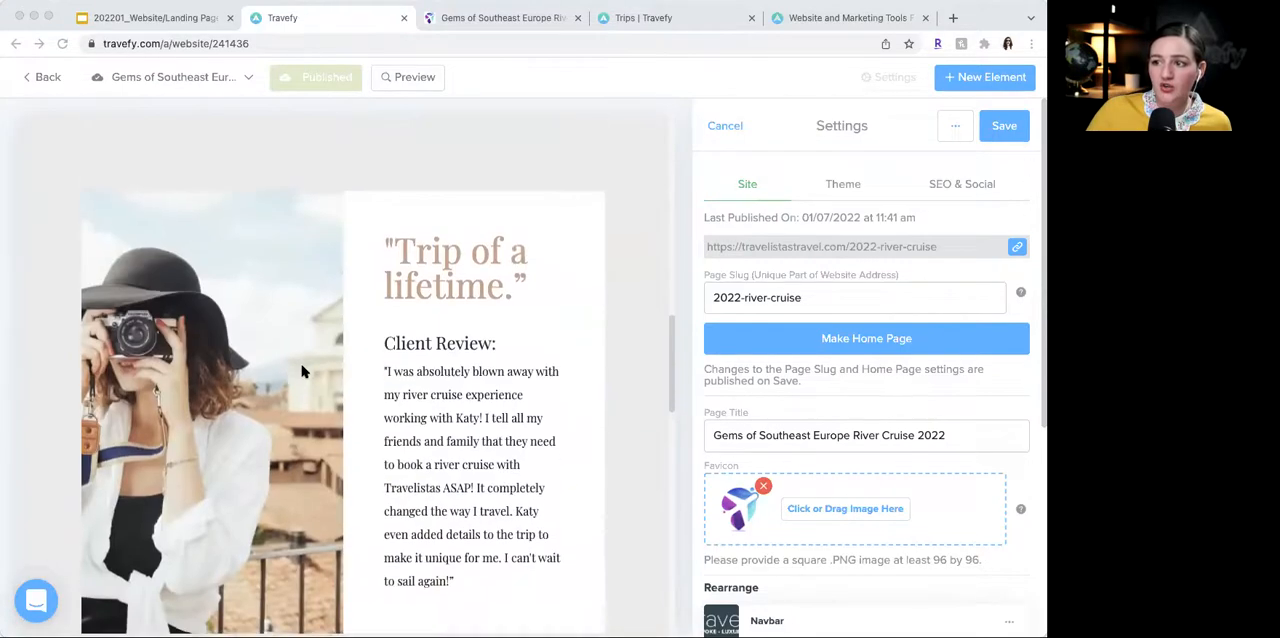
{"action": "scroll", "coordinate": [302, 371], "scroll_direction": "up", "scroll_amount": 3}
{"action": "scroll", "coordinate": [302, 371], "scroll_direction": "down", "scroll_amount": 2}
{"action": "scroll", "coordinate": [302, 371], "scroll_direction": "down", "scroll_amount": 3}
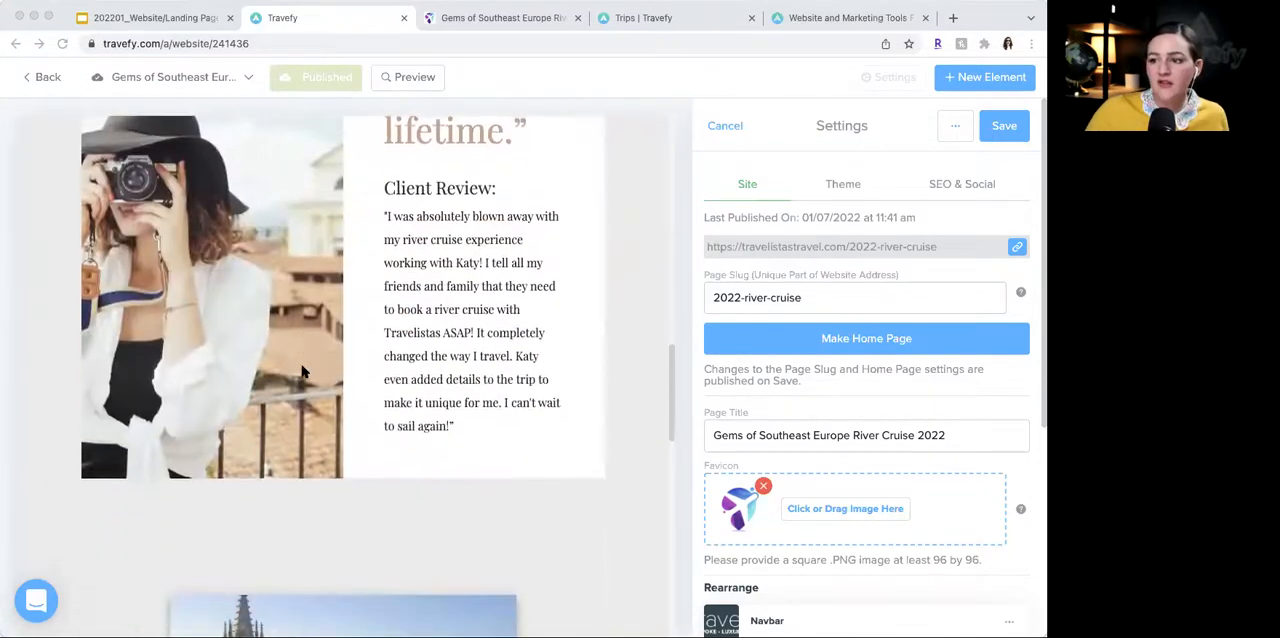
{"action": "scroll", "coordinate": [493, 367], "scroll_direction": "down", "scroll_amount": 5}
{"action": "scroll", "coordinate": [491, 369], "scroll_direction": "down", "scroll_amount": 5}
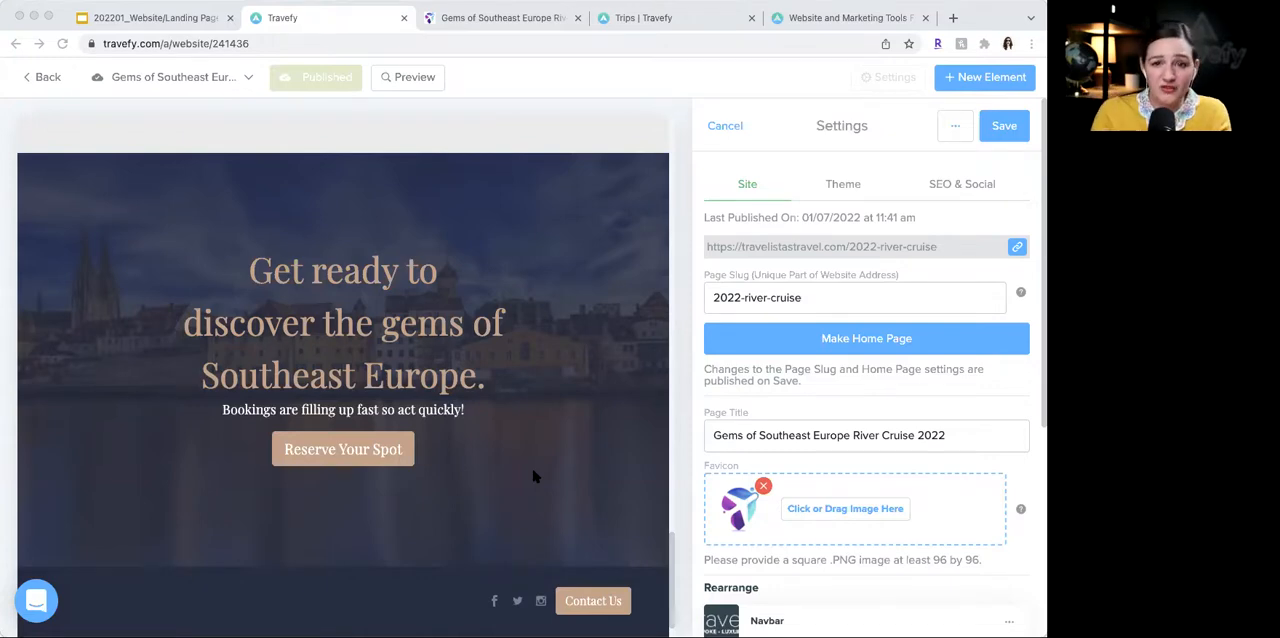
{"action": "scroll", "coordinate": [531, 450], "scroll_direction": "up", "scroll_amount": 15}
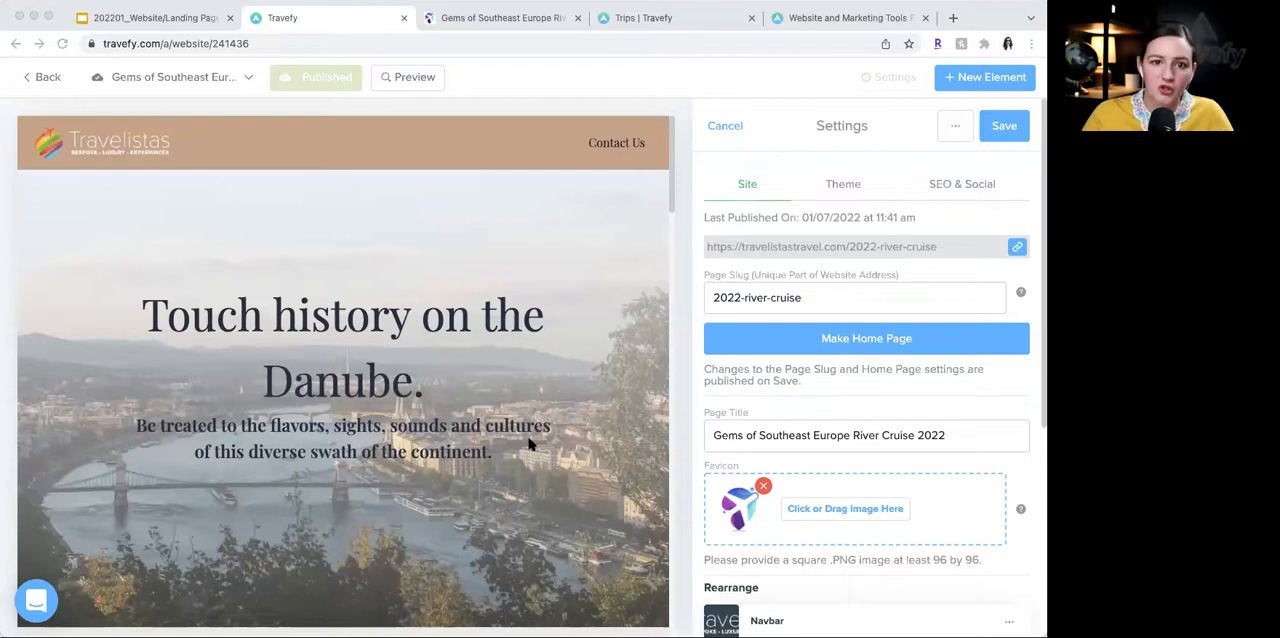
{"action": "scroll", "coordinate": [530, 445], "scroll_direction": "down", "scroll_amount": 1}
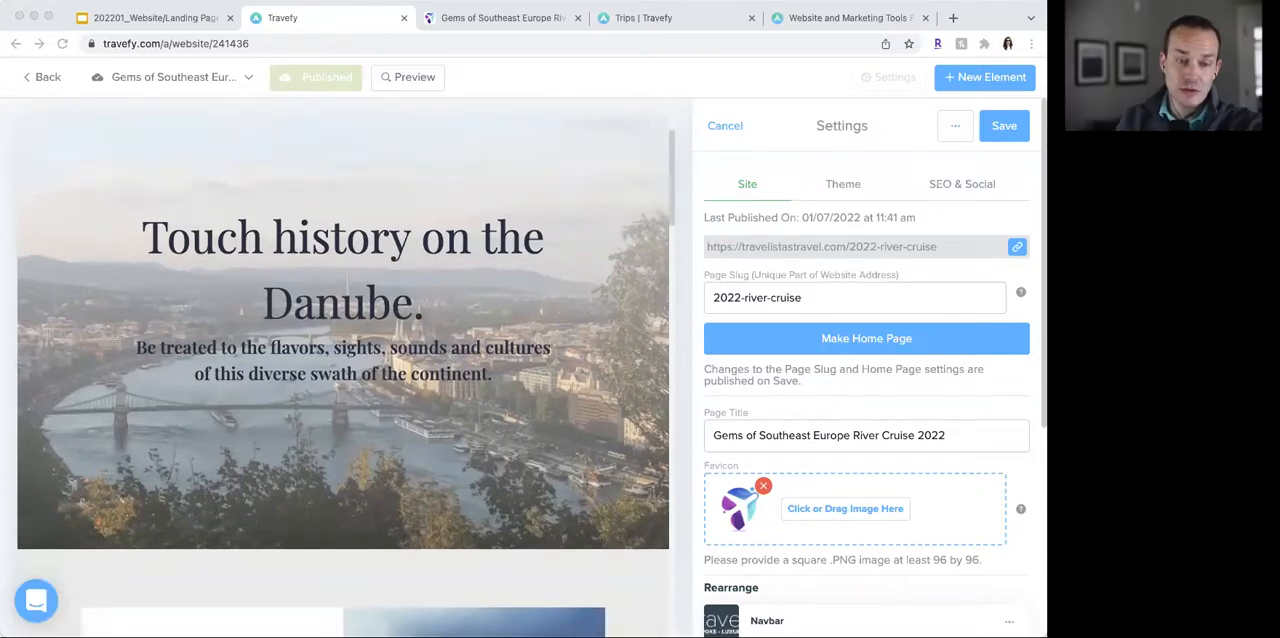